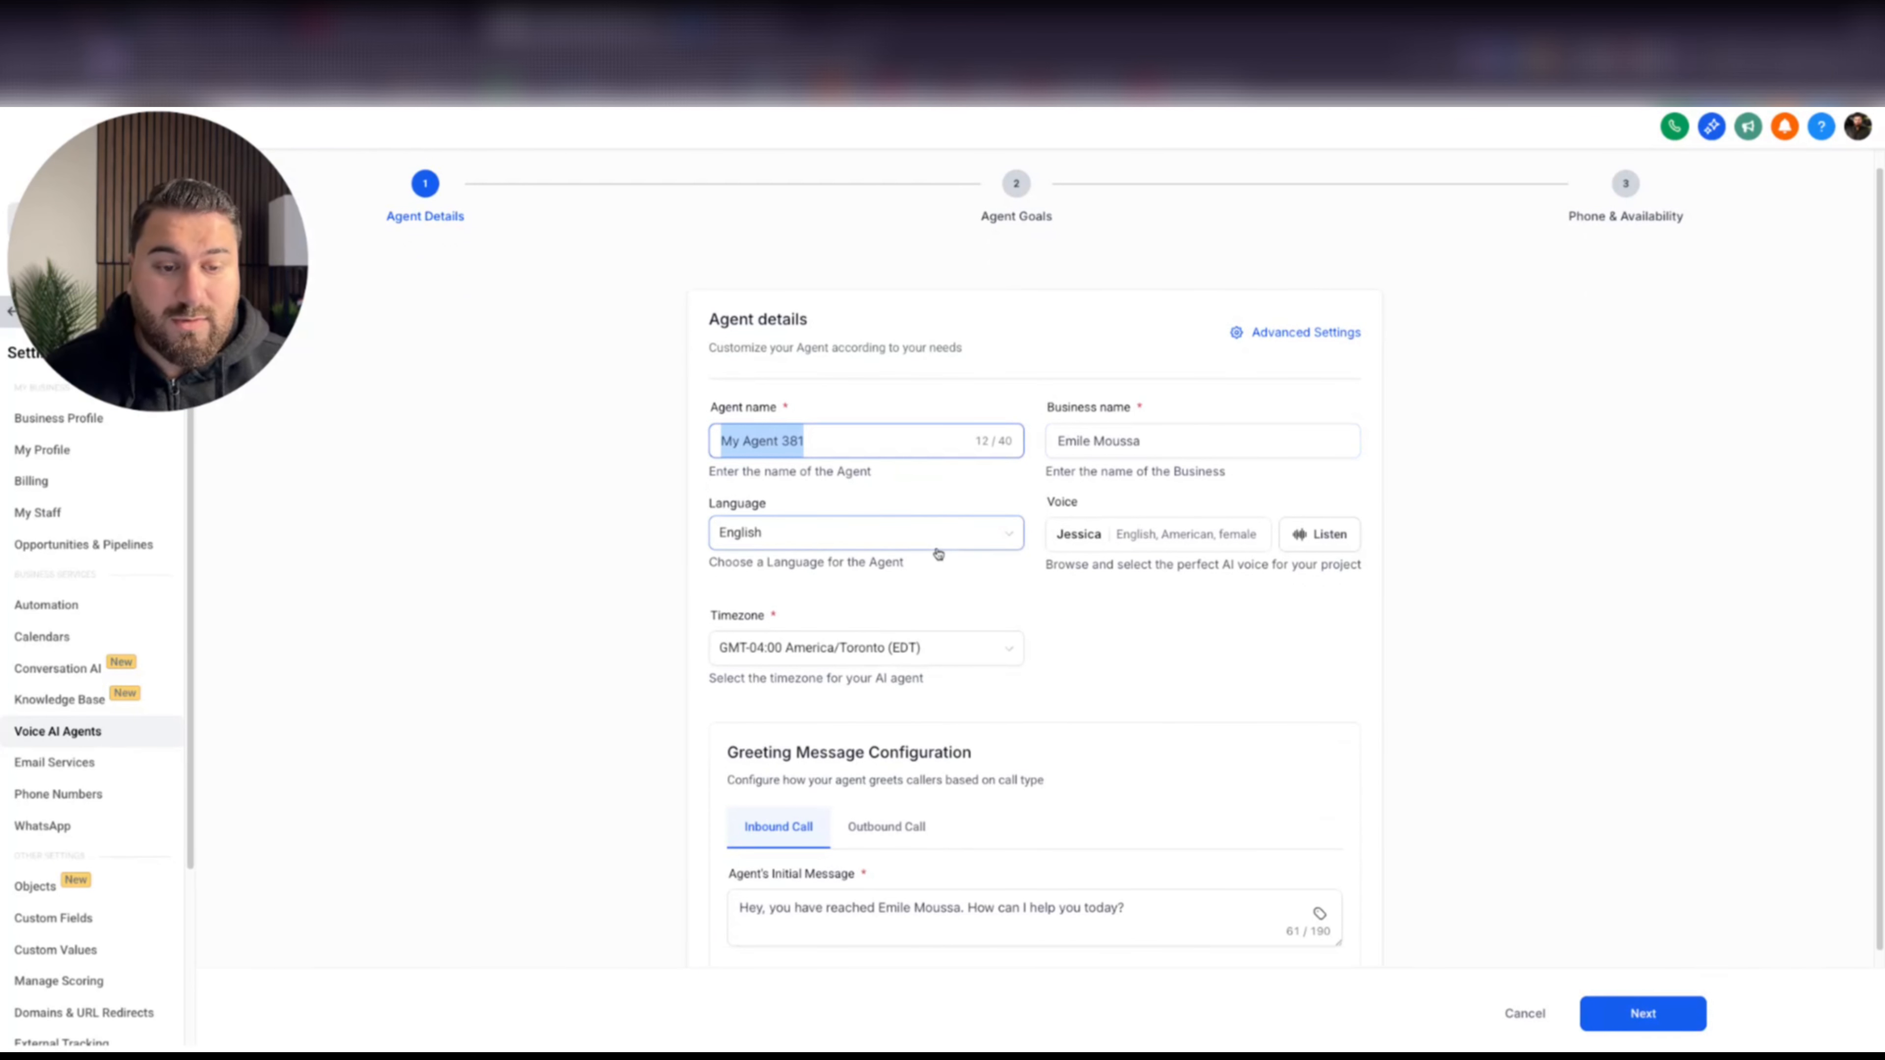
Browse the available English voices for the agent and close the voice selection without changing the voice
{"action": "left_click", "coordinate": [1149, 540]}
{"action": "scroll", "coordinate": [1090, 512], "scroll_direction": "down", "scroll_amount": 4}
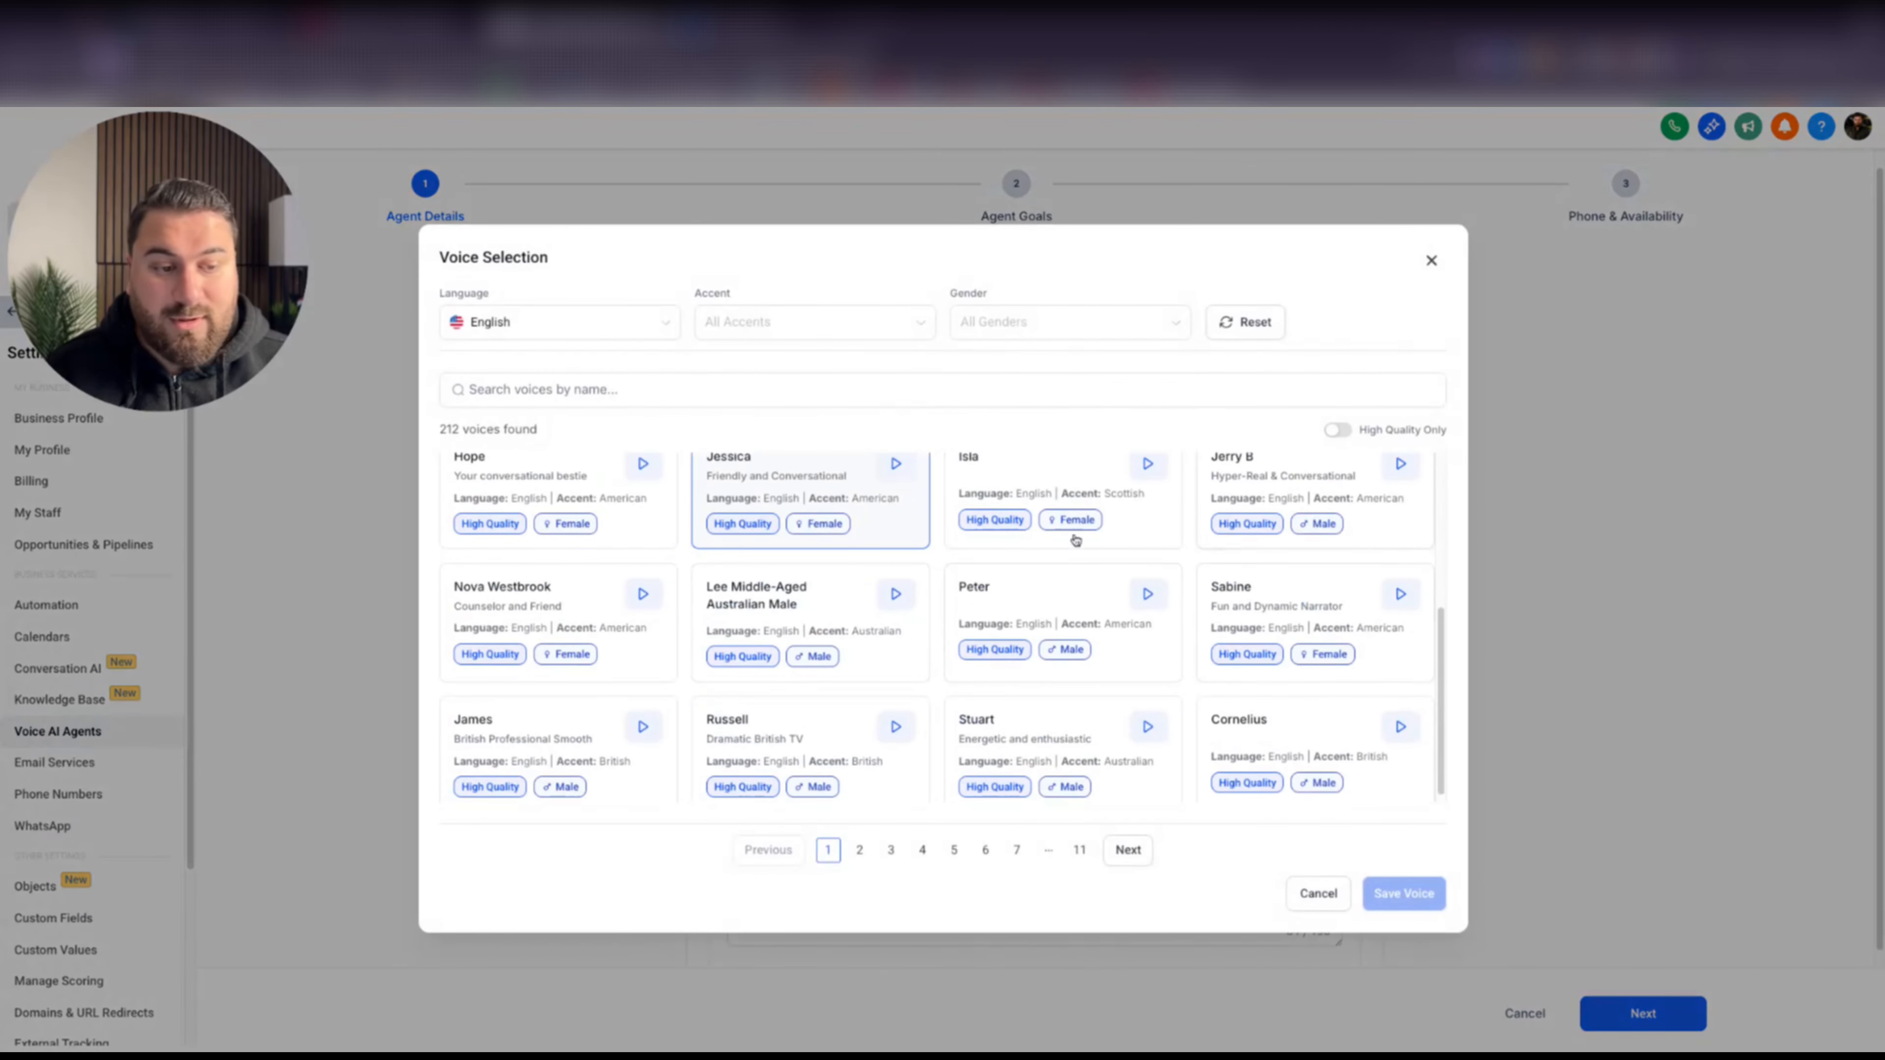
{"action": "scroll", "coordinate": [1312, 599], "scroll_direction": "up", "scroll_amount": 3}
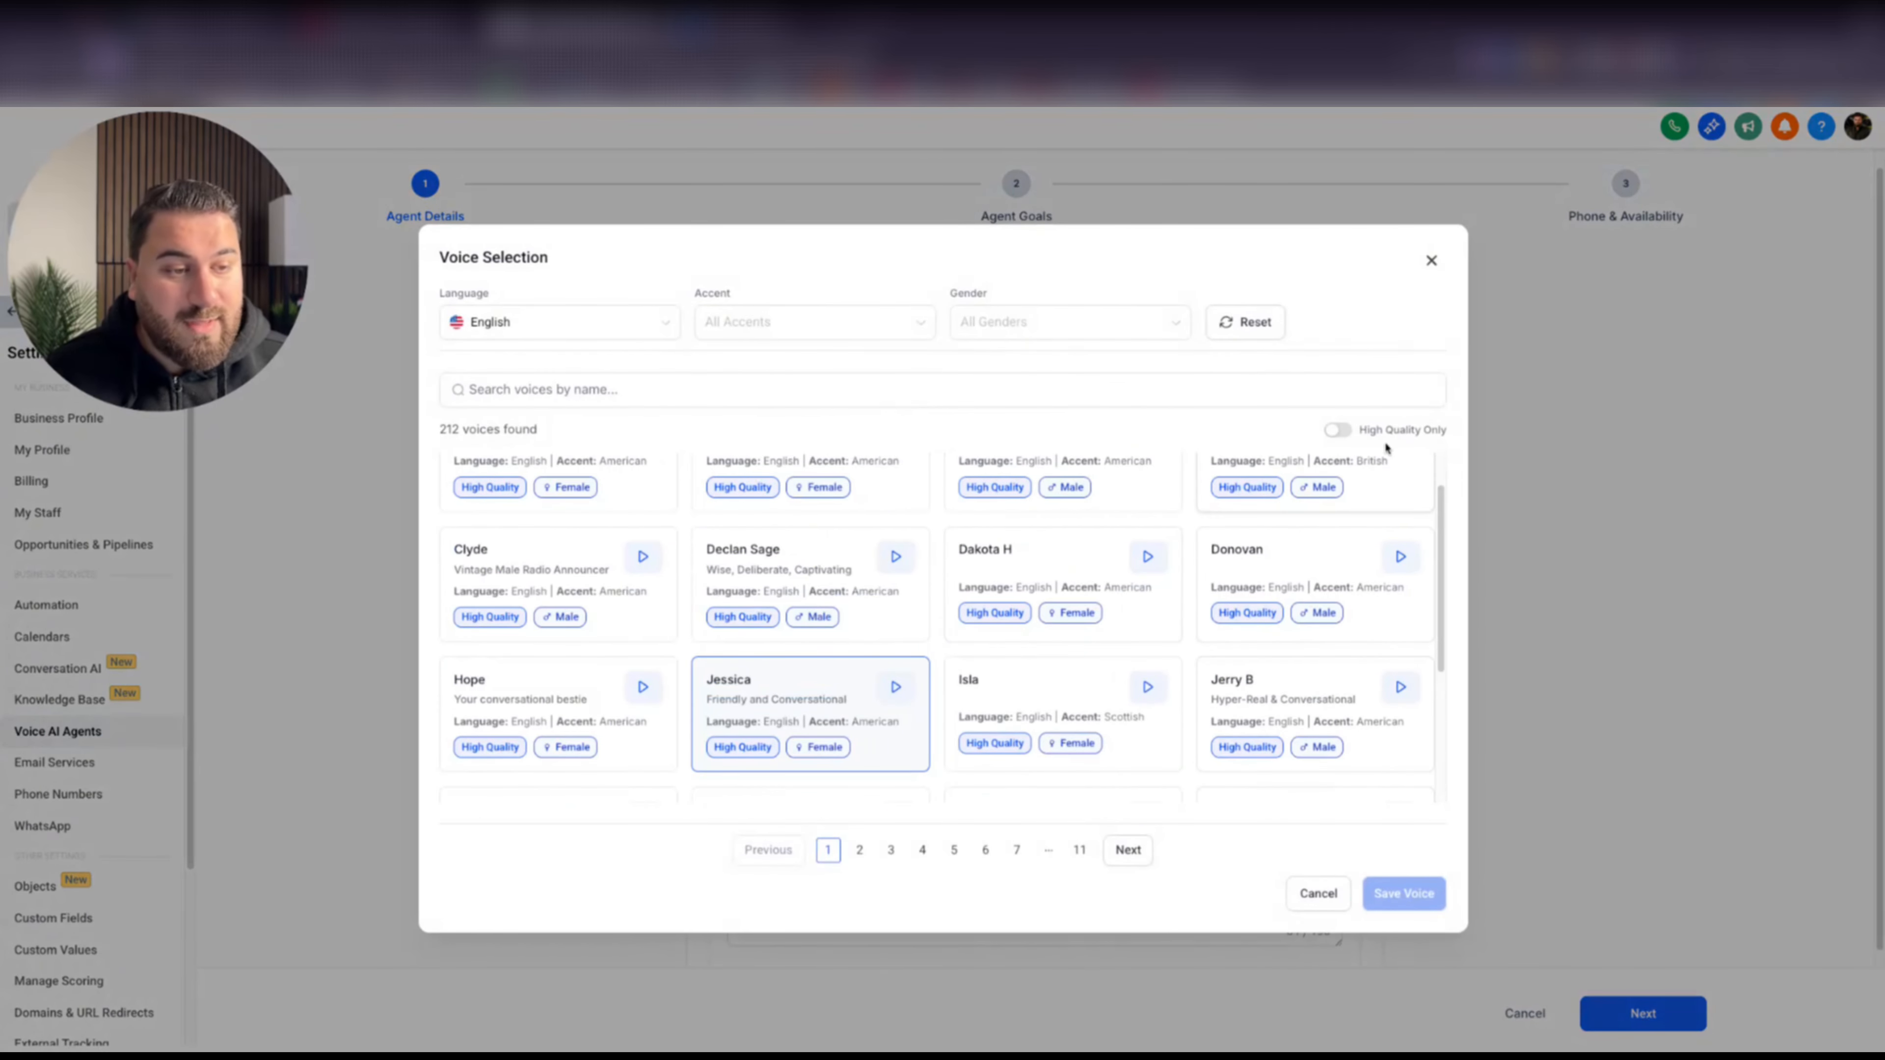
{"action": "left_click", "coordinate": [1432, 260]}
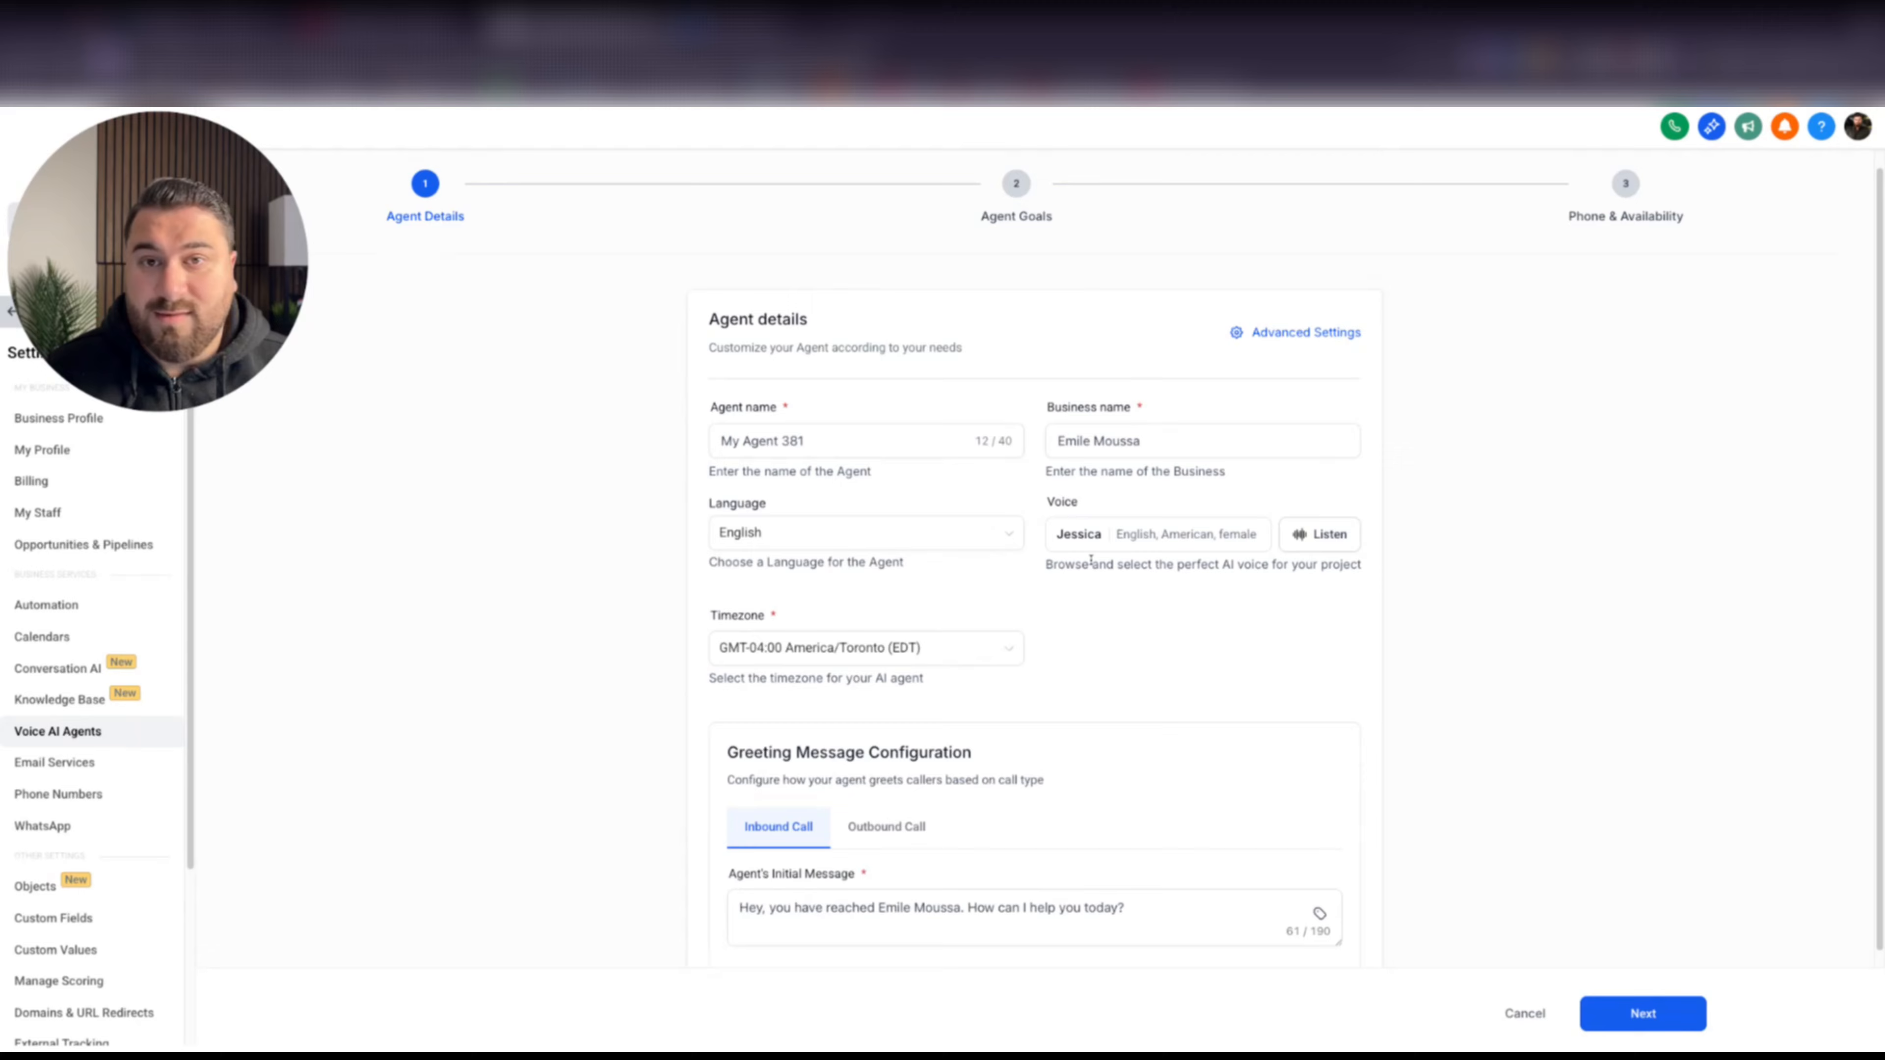
{"action": "scroll", "coordinate": [1091, 561], "scroll_direction": "down", "scroll_amount": 2}
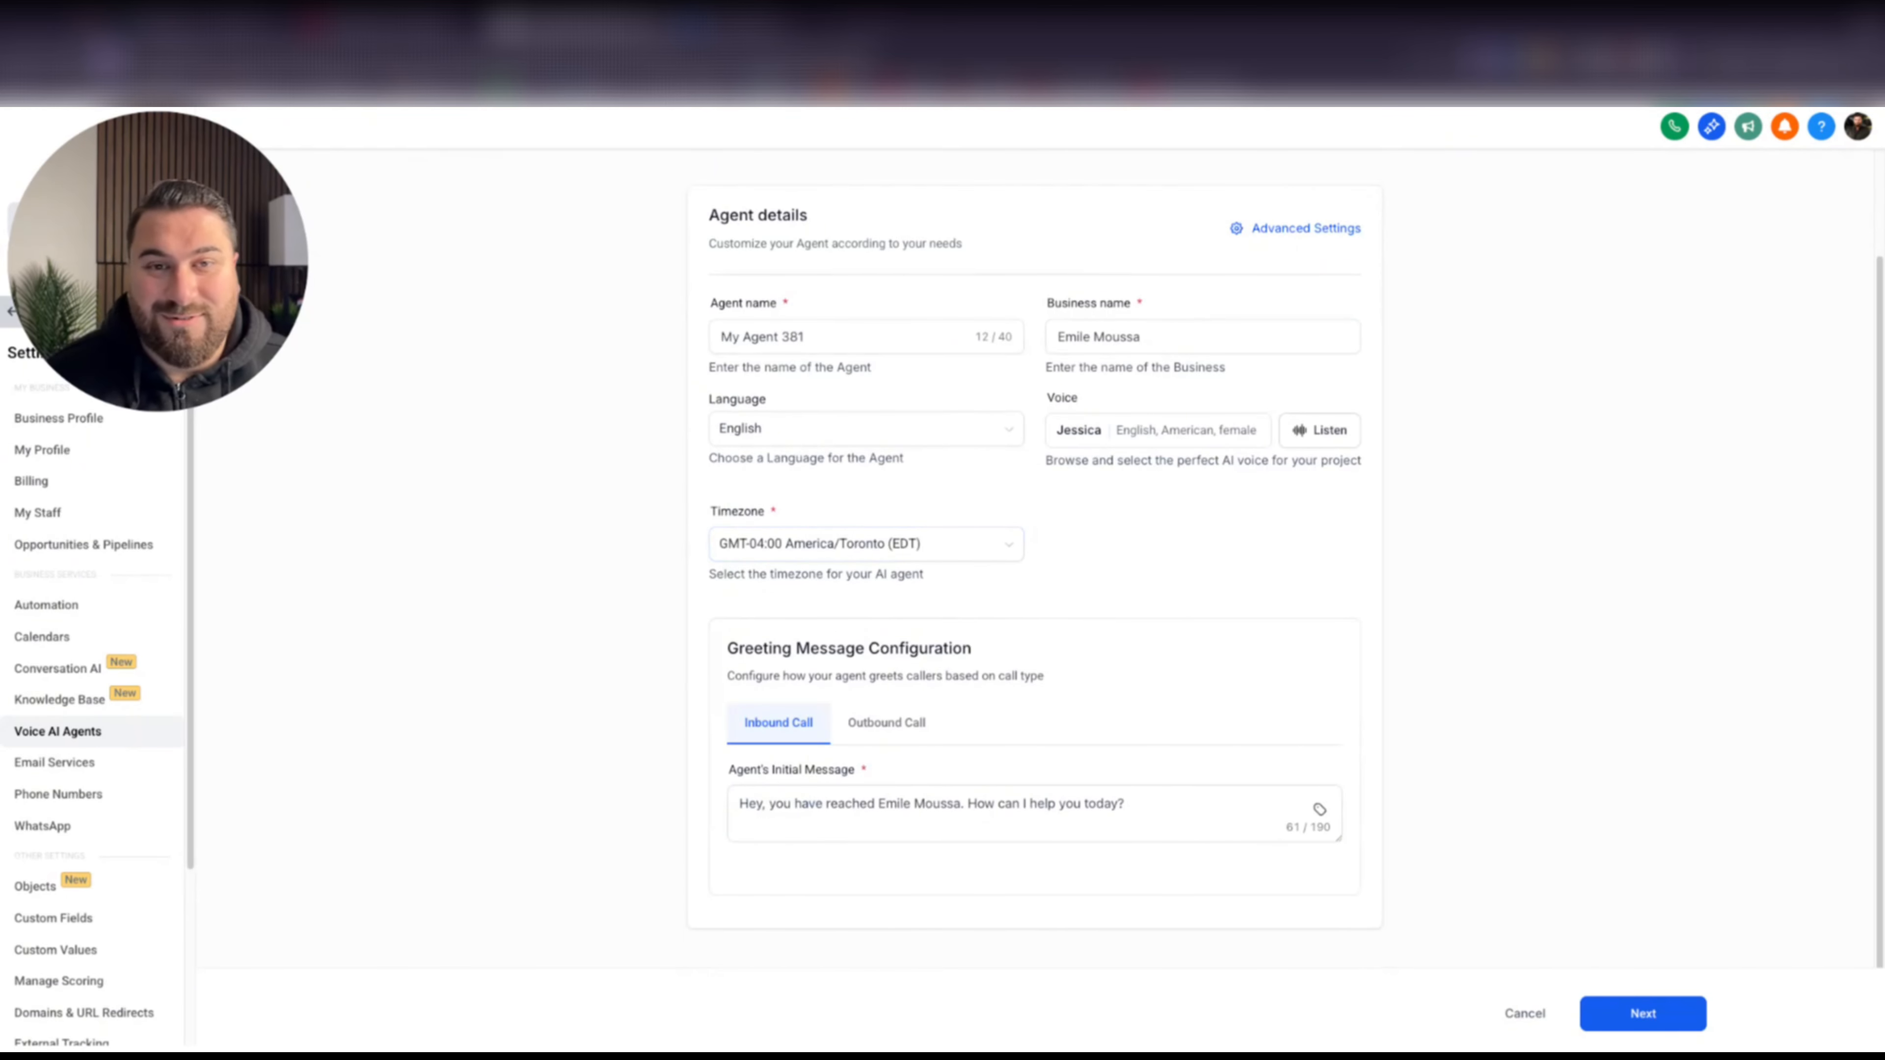
Name the agent "My demo agent" and set the business name to "Realtor Joe"
{"action": "scroll", "coordinate": [1152, 539], "scroll_direction": "up", "scroll_amount": 3}
{"action": "triple_click", "coordinate": [826, 507]}
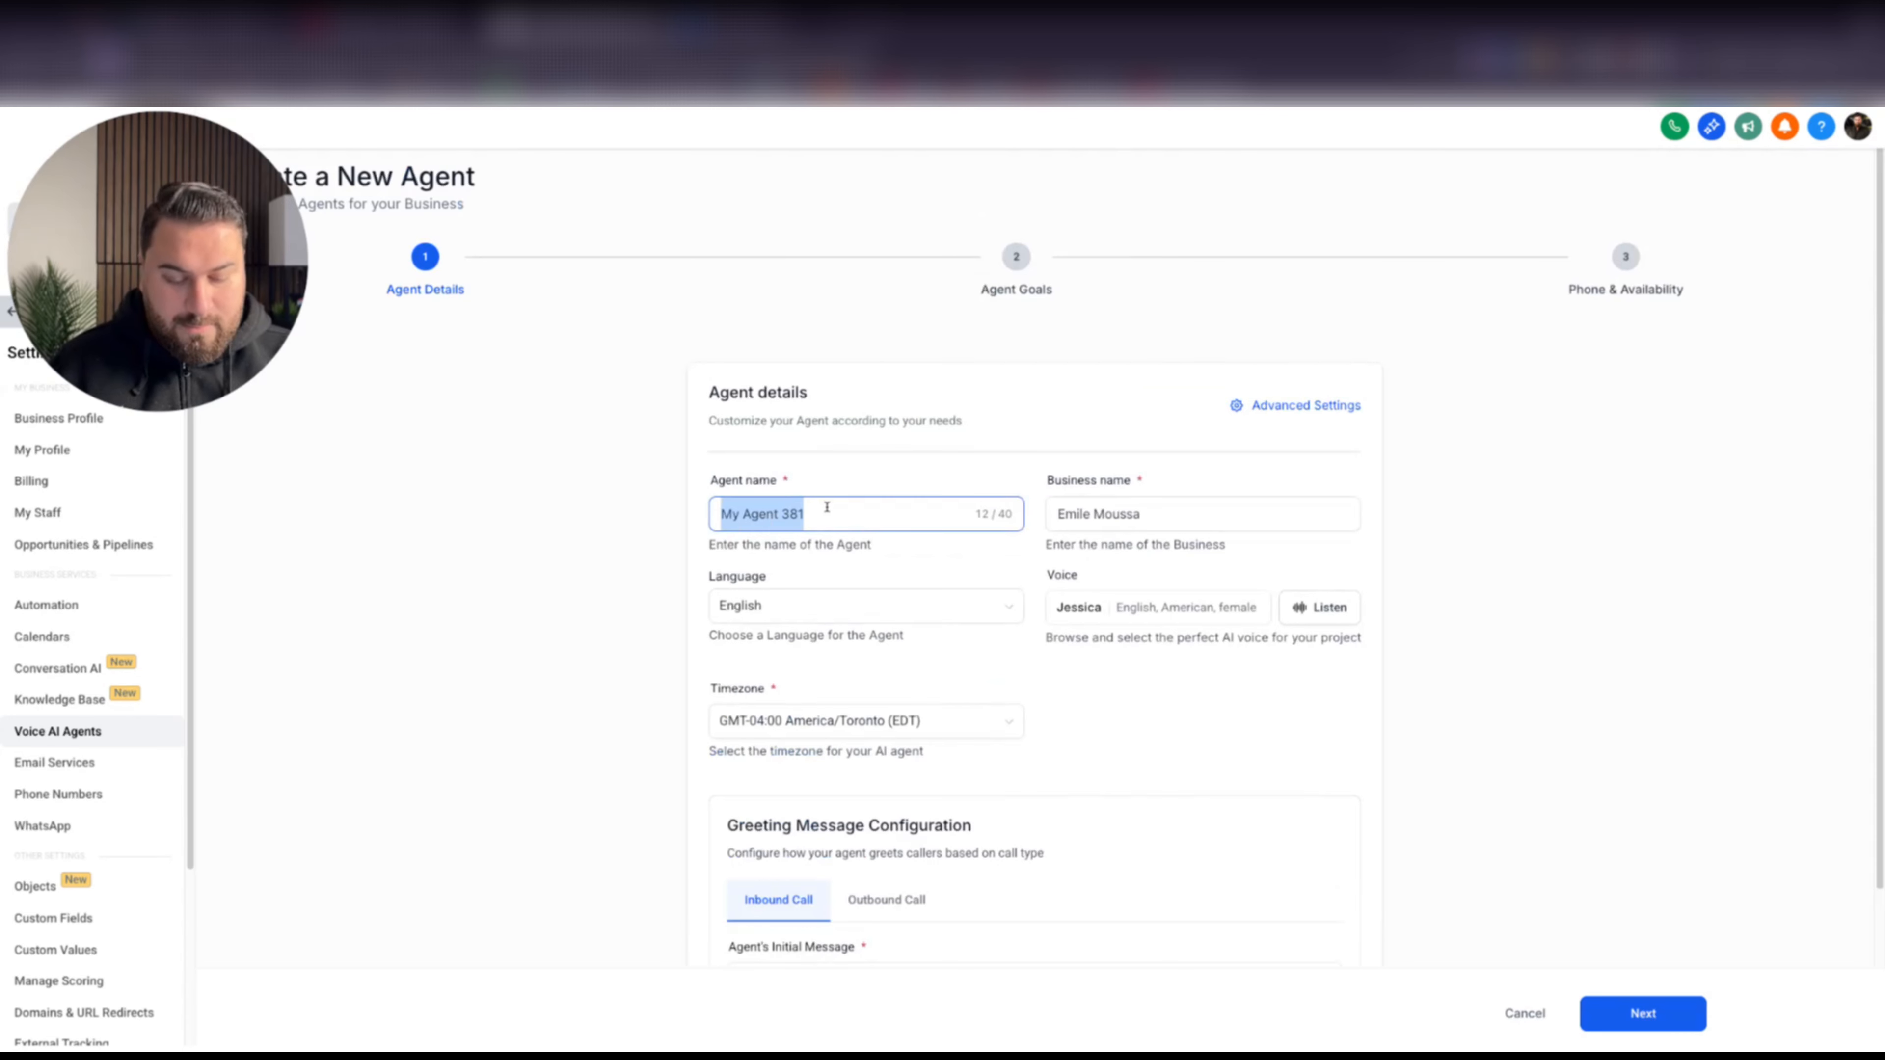
{"action": "type", "text": "My demo"}
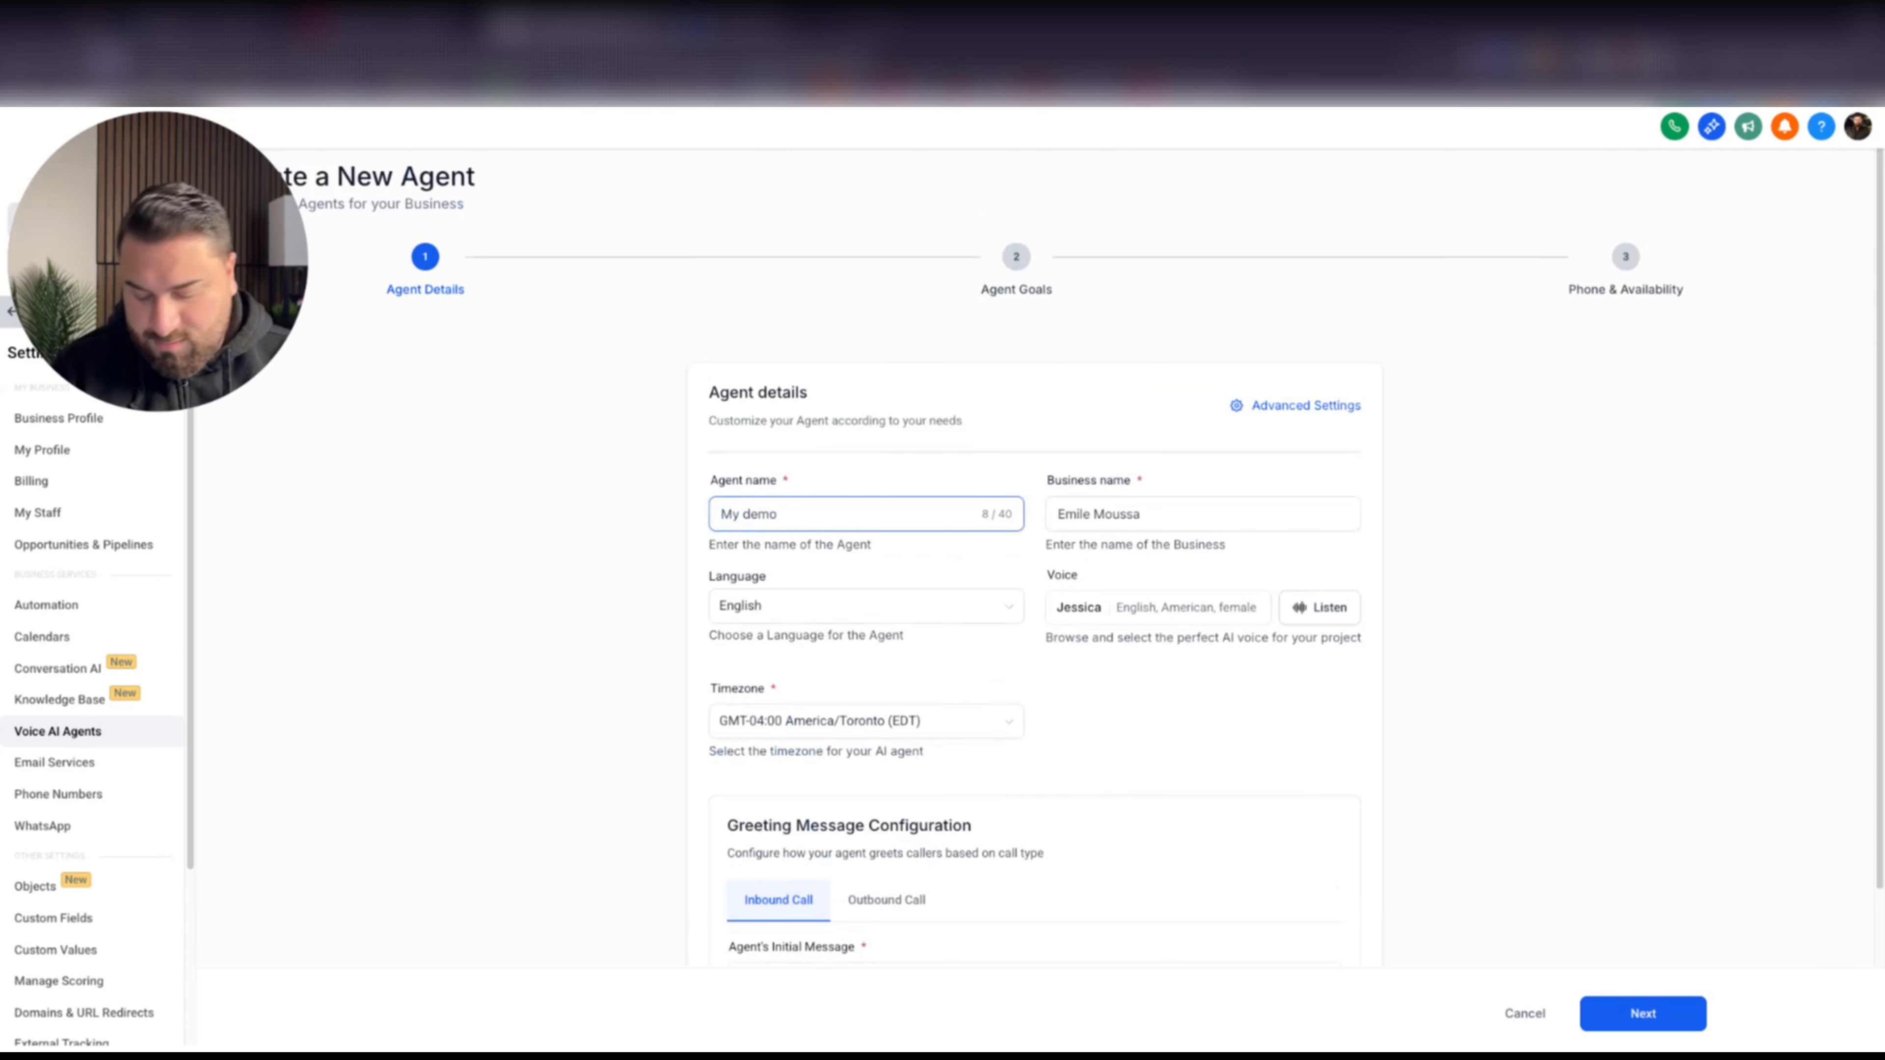
{"action": "type", "text": "agent"}
{"action": "left_click", "coordinate": [1107, 525]}
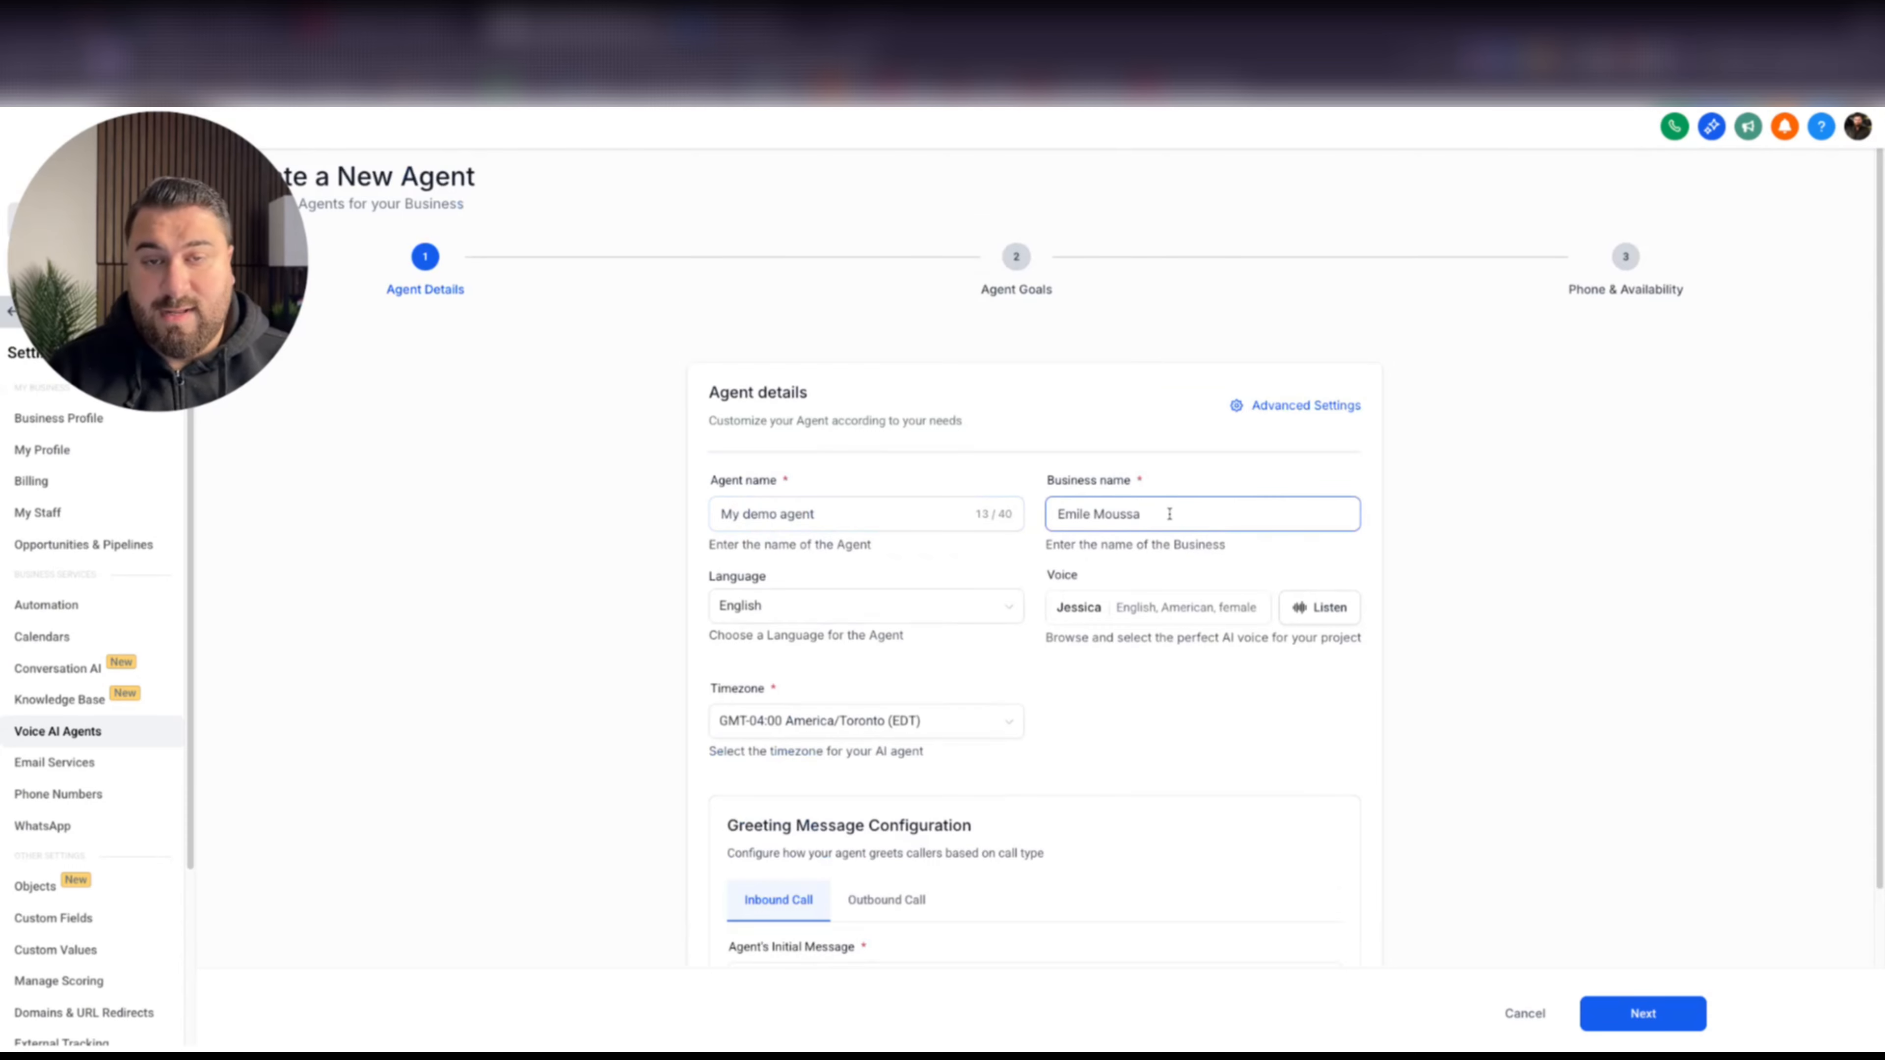
{"action": "triple_click", "coordinate": [1170, 514]}
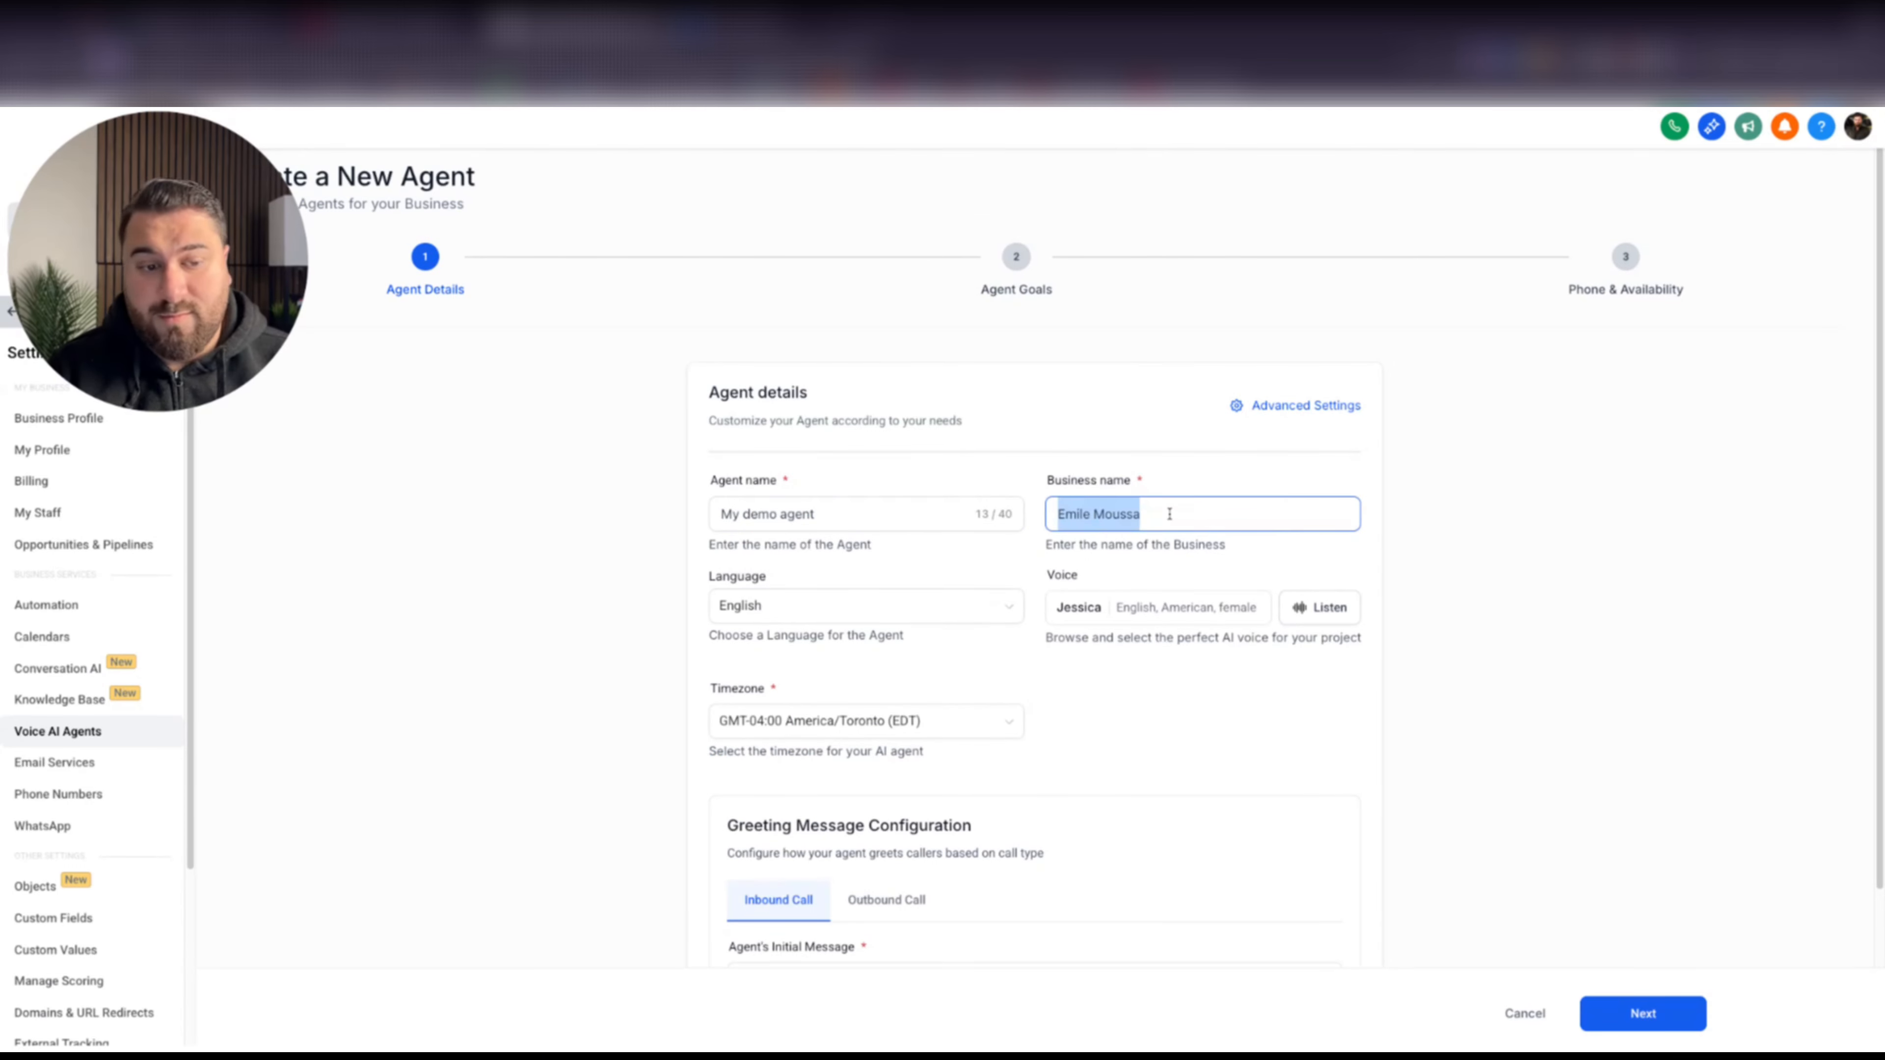
{"action": "type", "text": "Realtor Joe"}
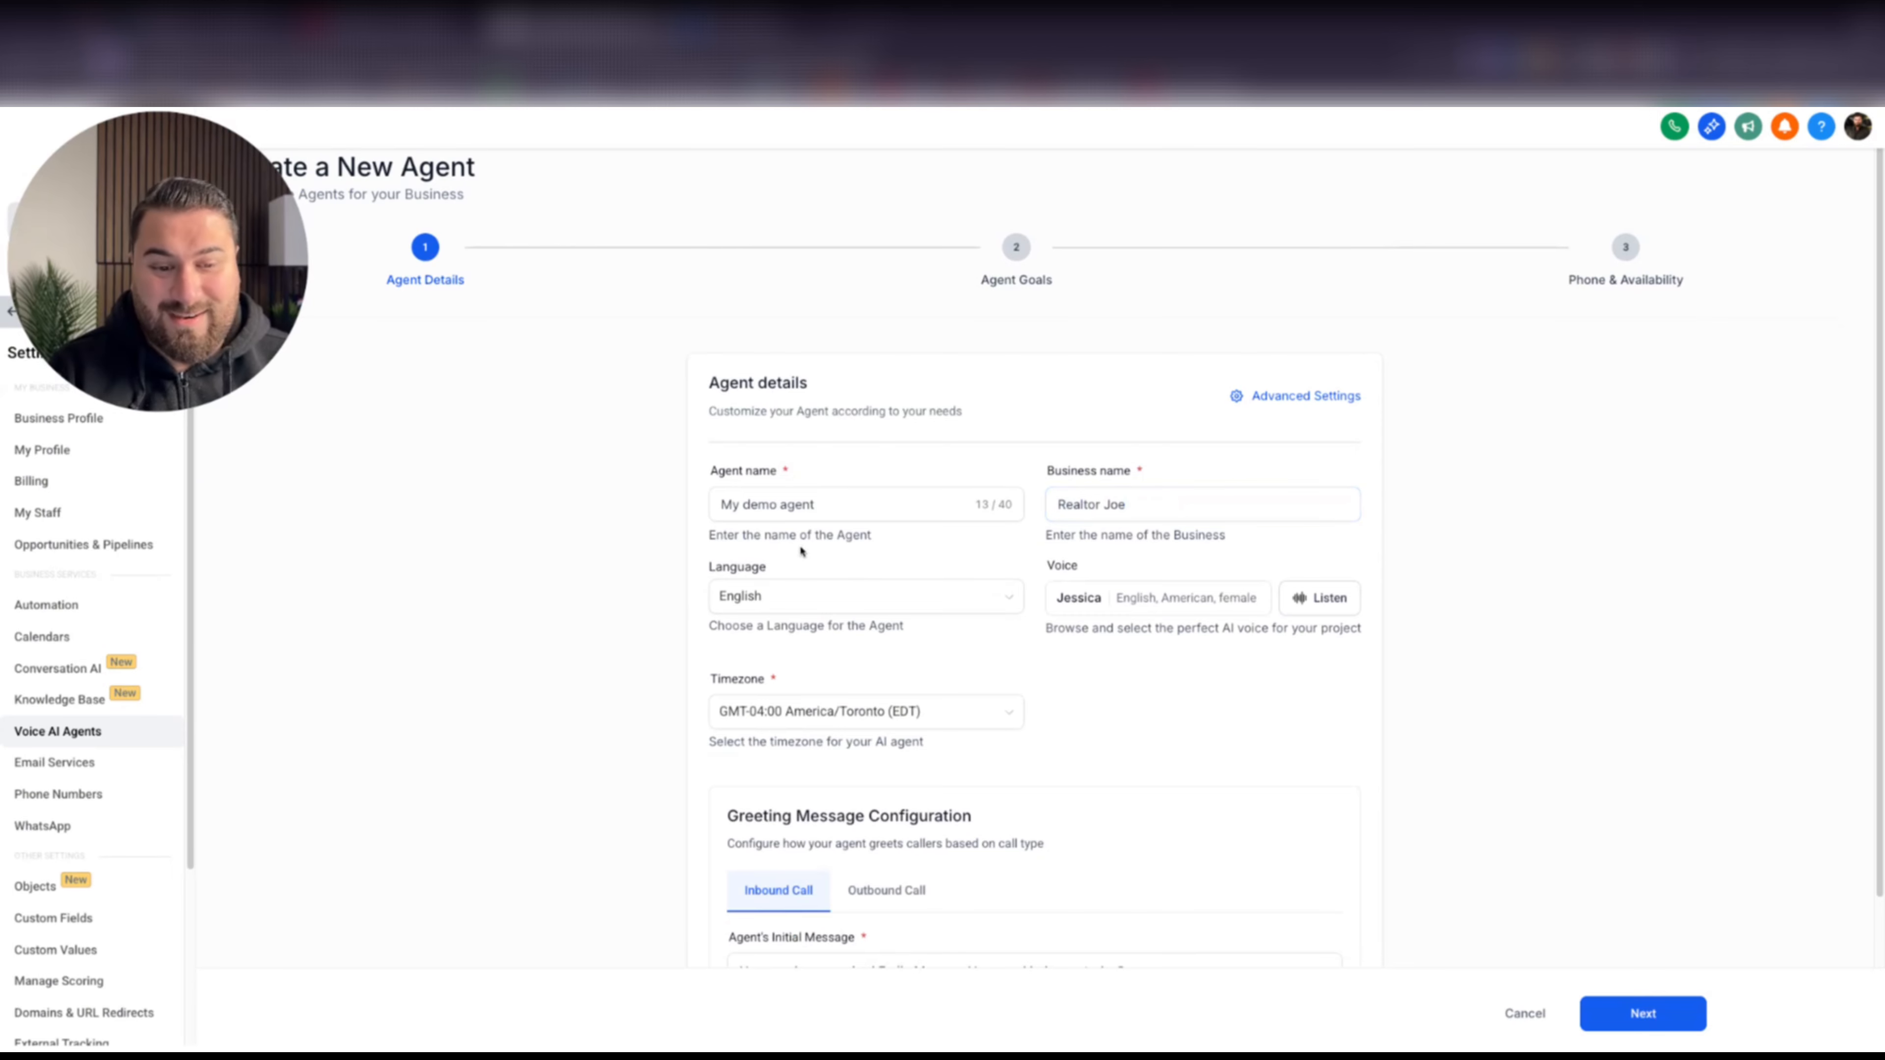
Open the outbound call greeting settings, preview the Standard and Conversational disclaimer styles, and select Concise
{"action": "scroll", "coordinate": [1083, 657], "scroll_direction": "down", "scroll_amount": 3}
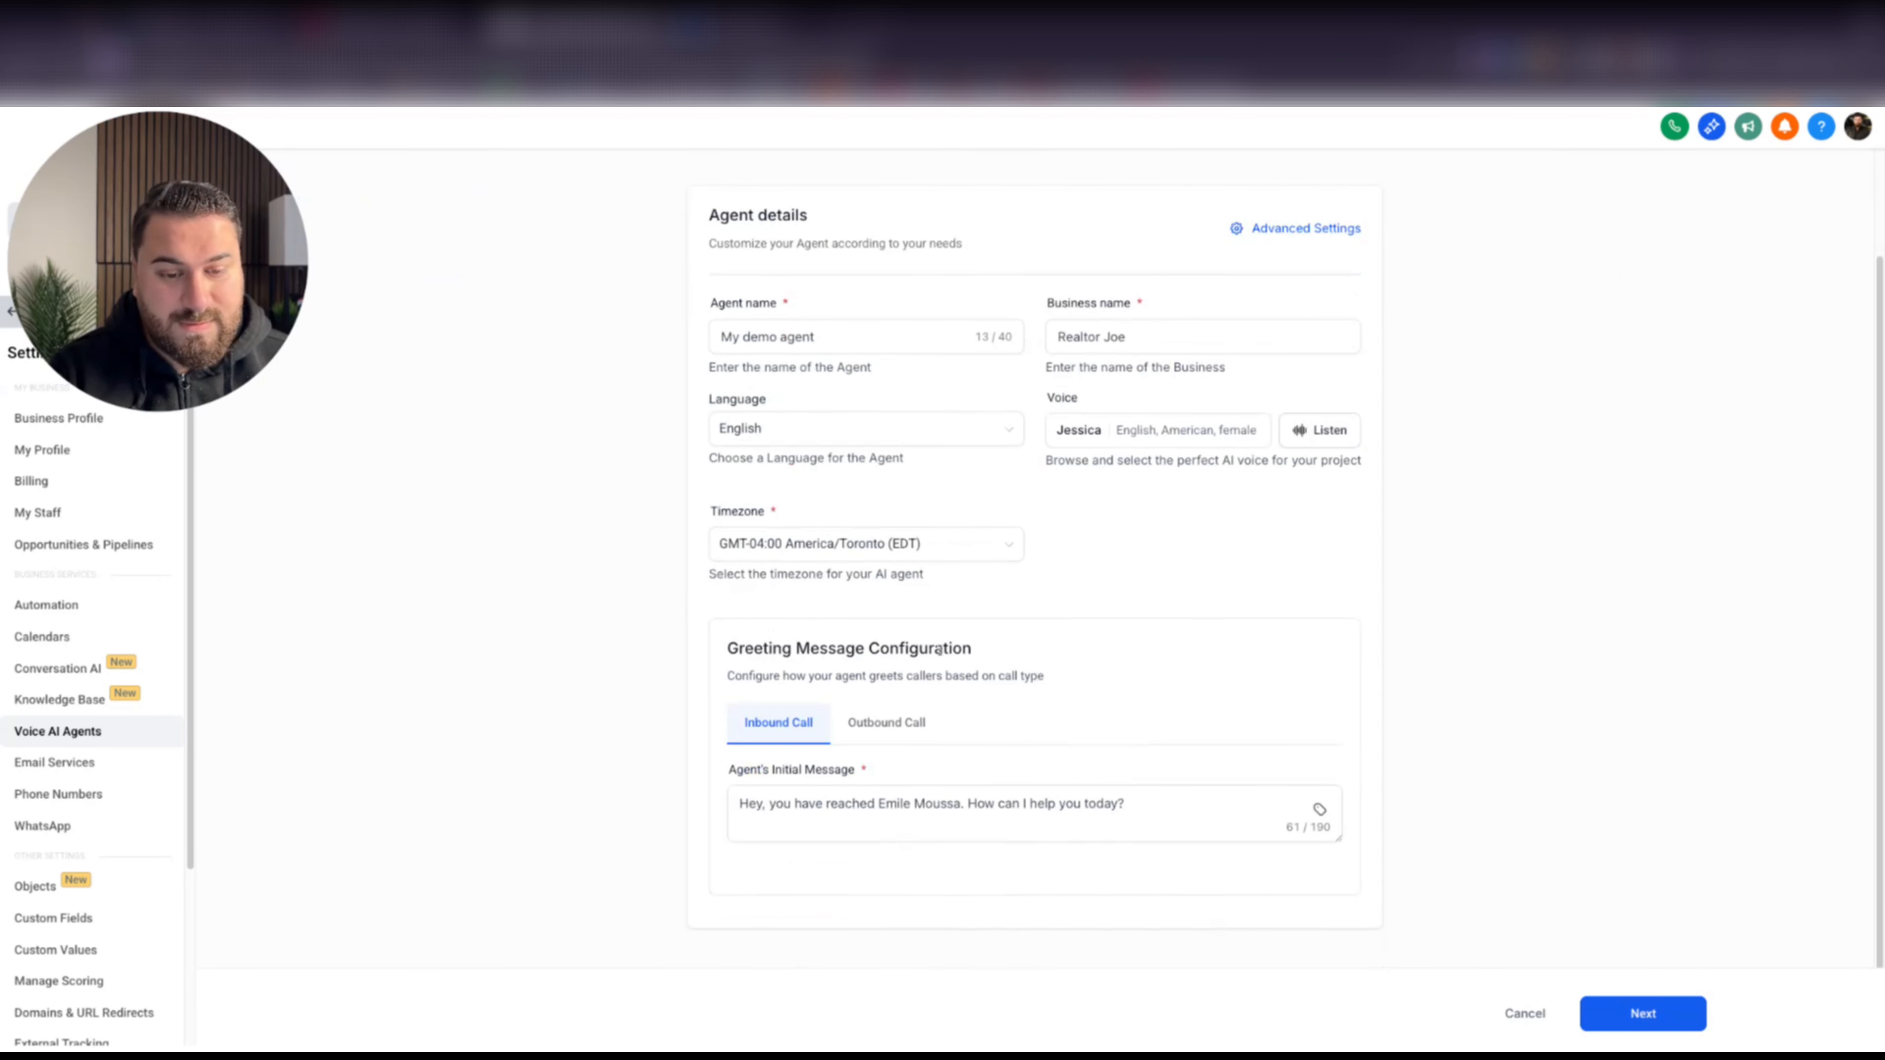
{"action": "left_click", "coordinate": [886, 722]}
{"action": "scroll", "coordinate": [1061, 666], "scroll_direction": "down", "scroll_amount": 2}
{"action": "scroll", "coordinate": [1061, 667], "scroll_direction": "down", "scroll_amount": 3}
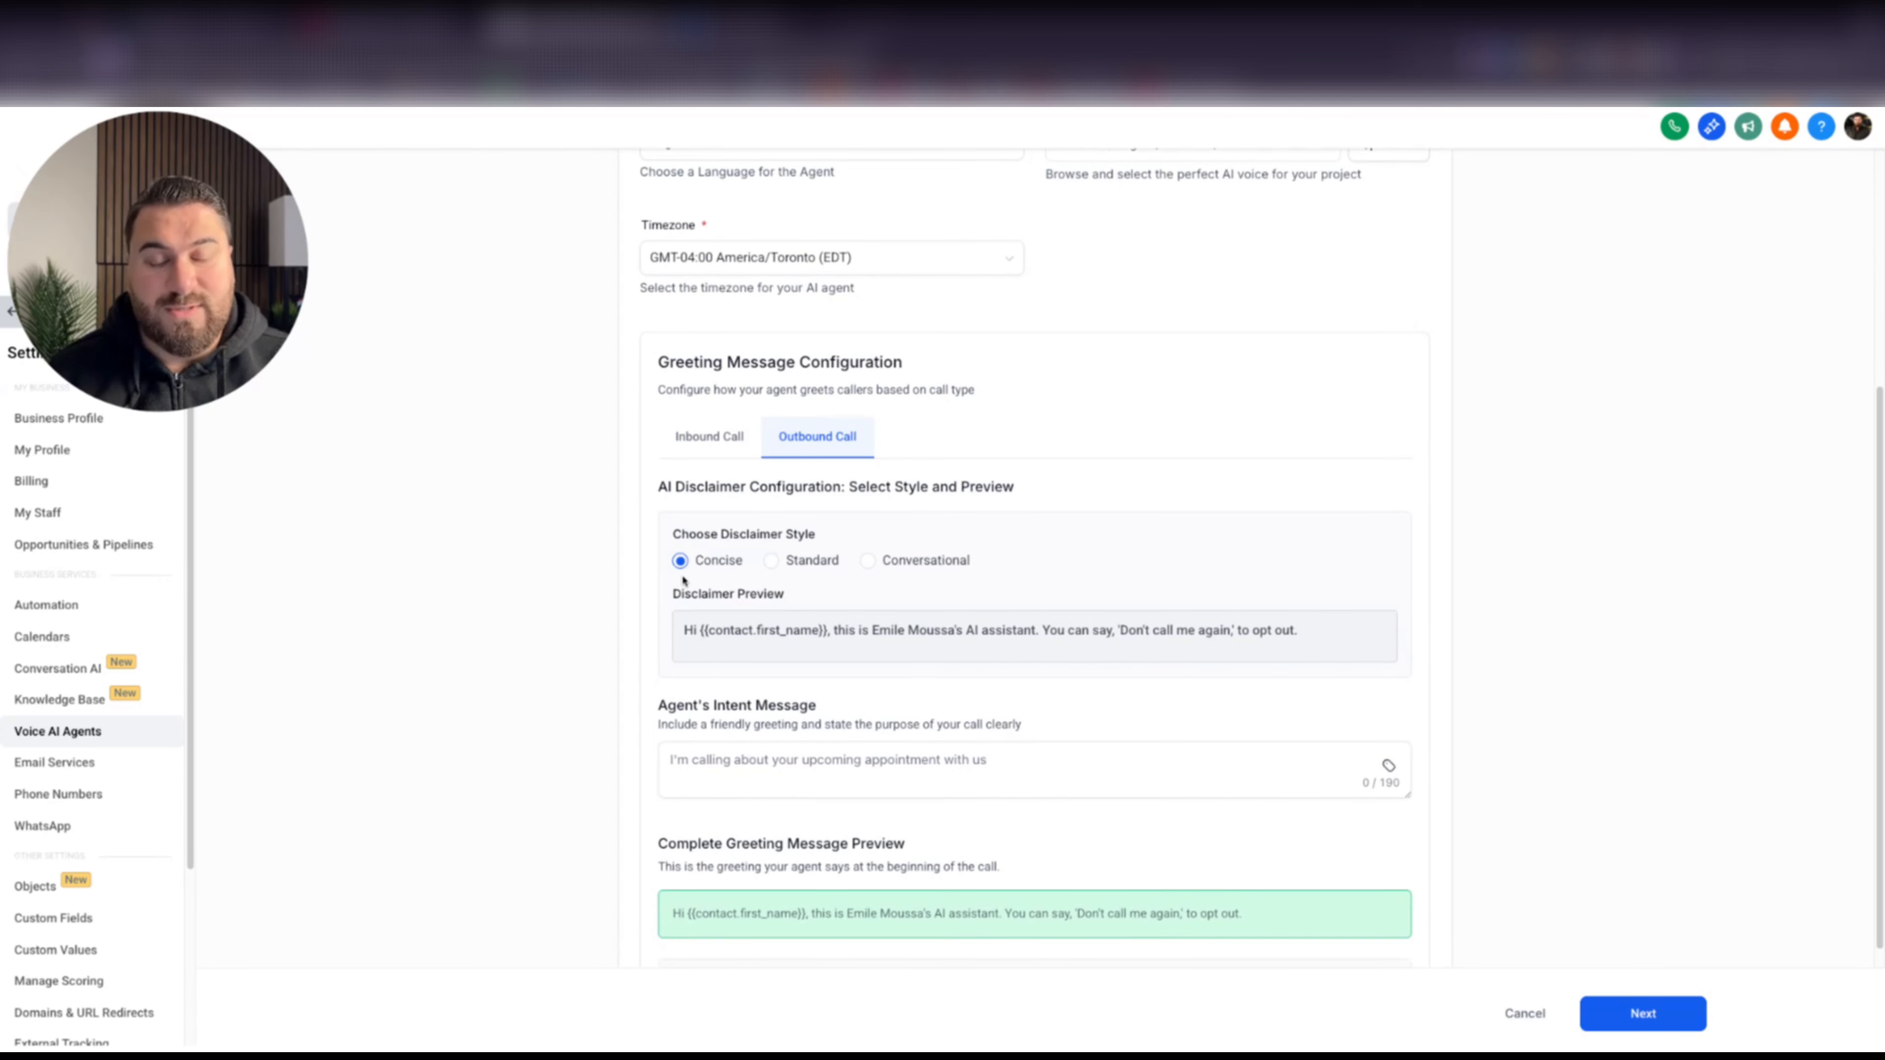
{"action": "left_click", "coordinate": [772, 564]}
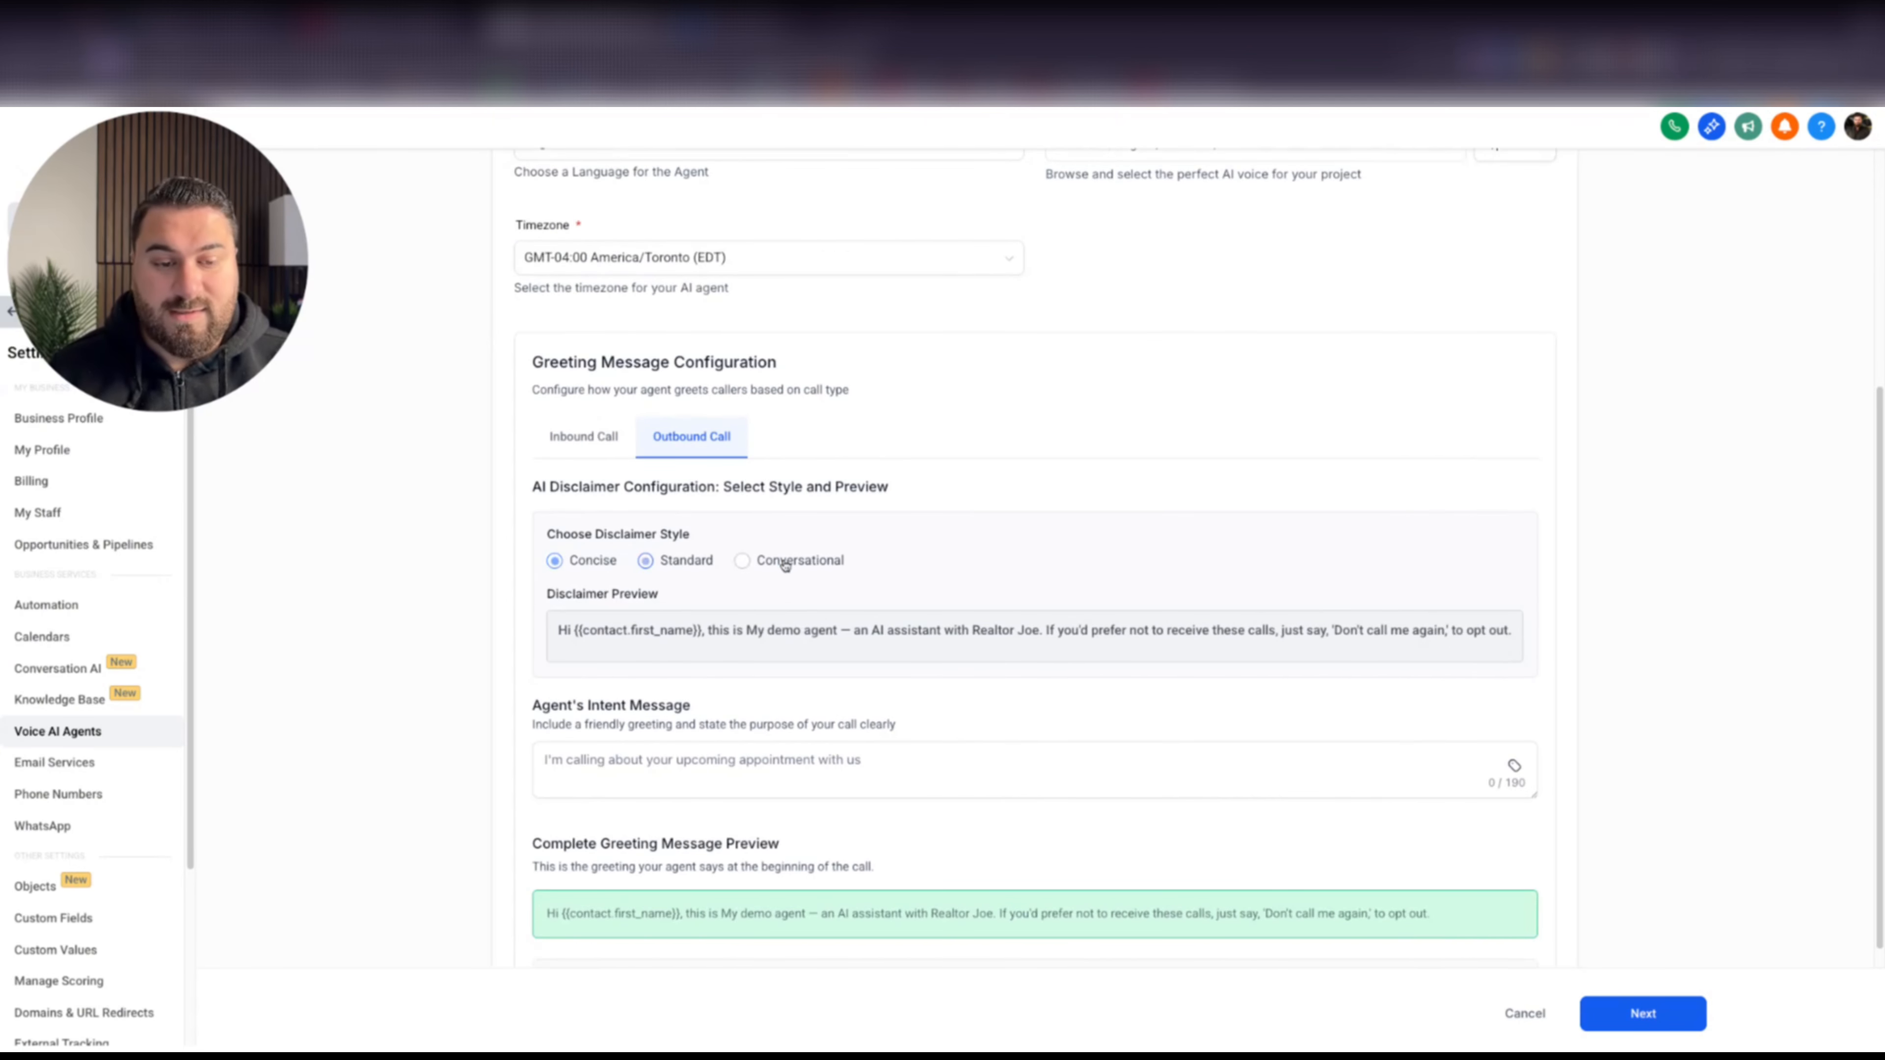
{"action": "left_click", "coordinate": [789, 568]}
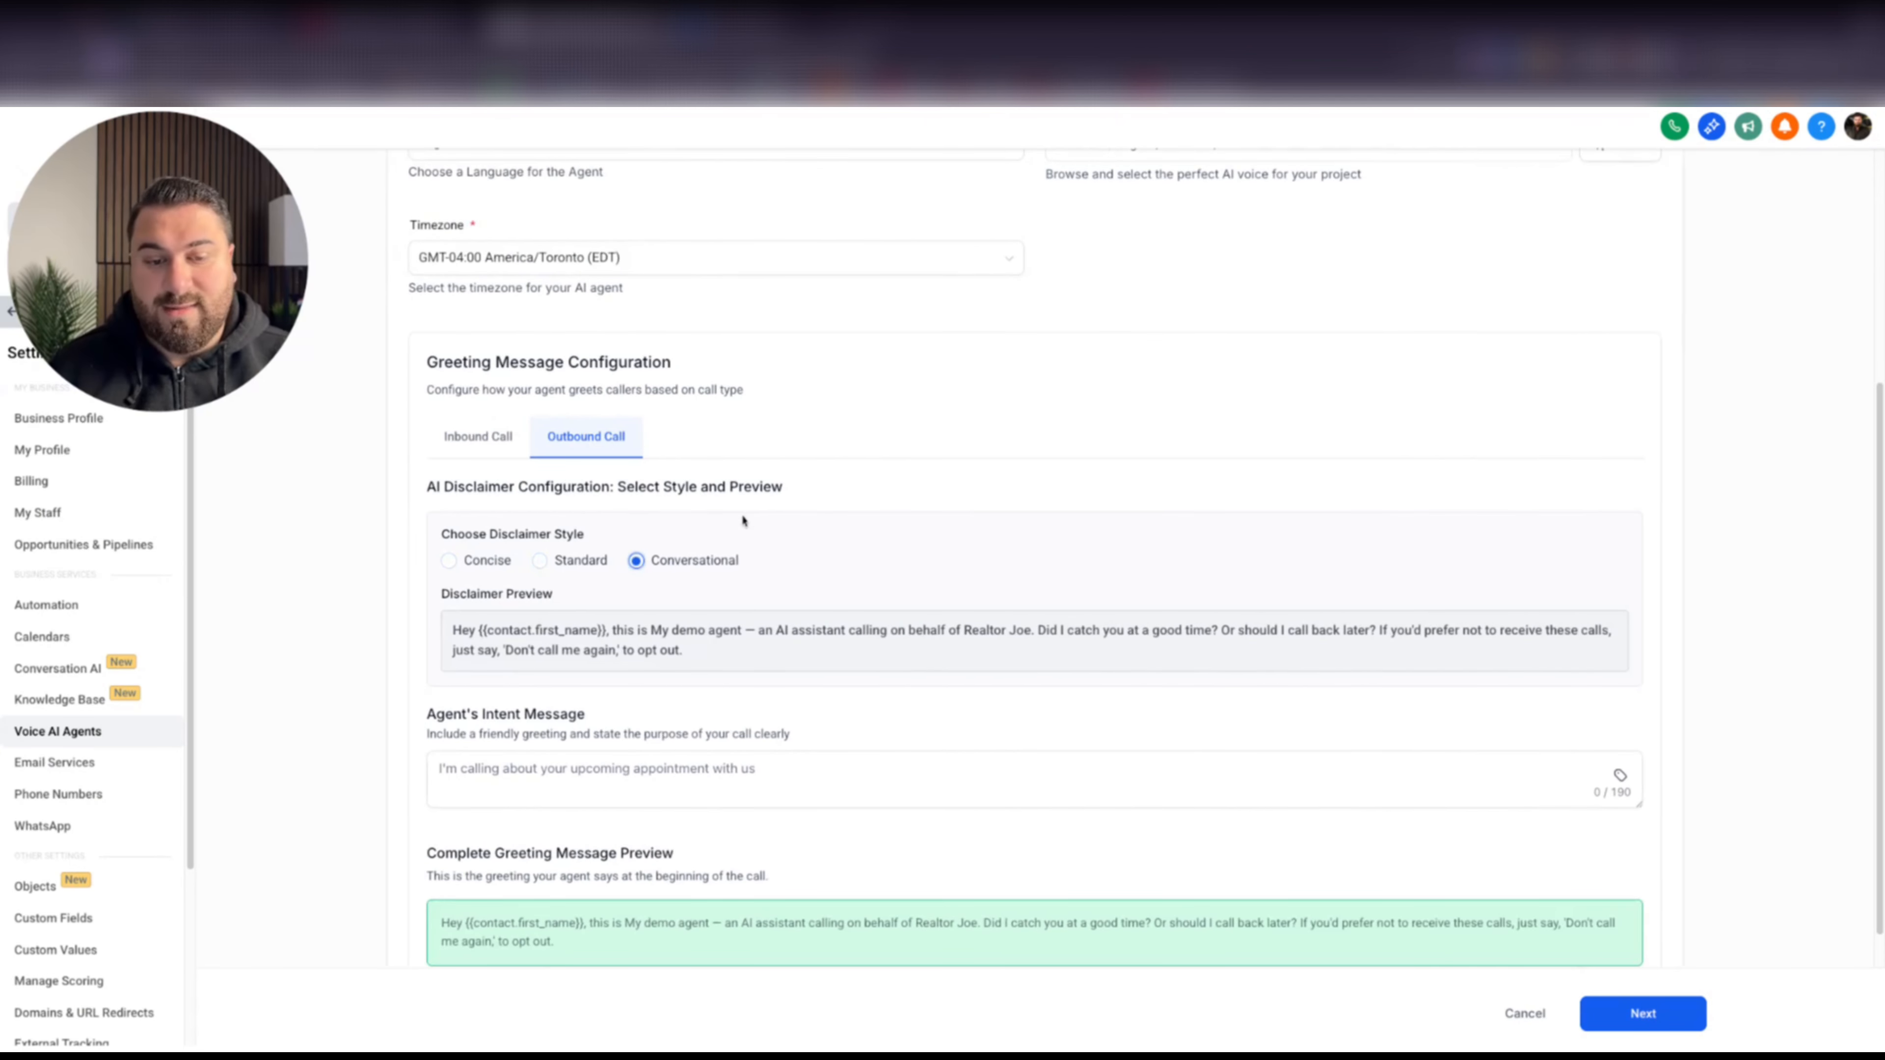
{"action": "left_click", "coordinate": [476, 558]}
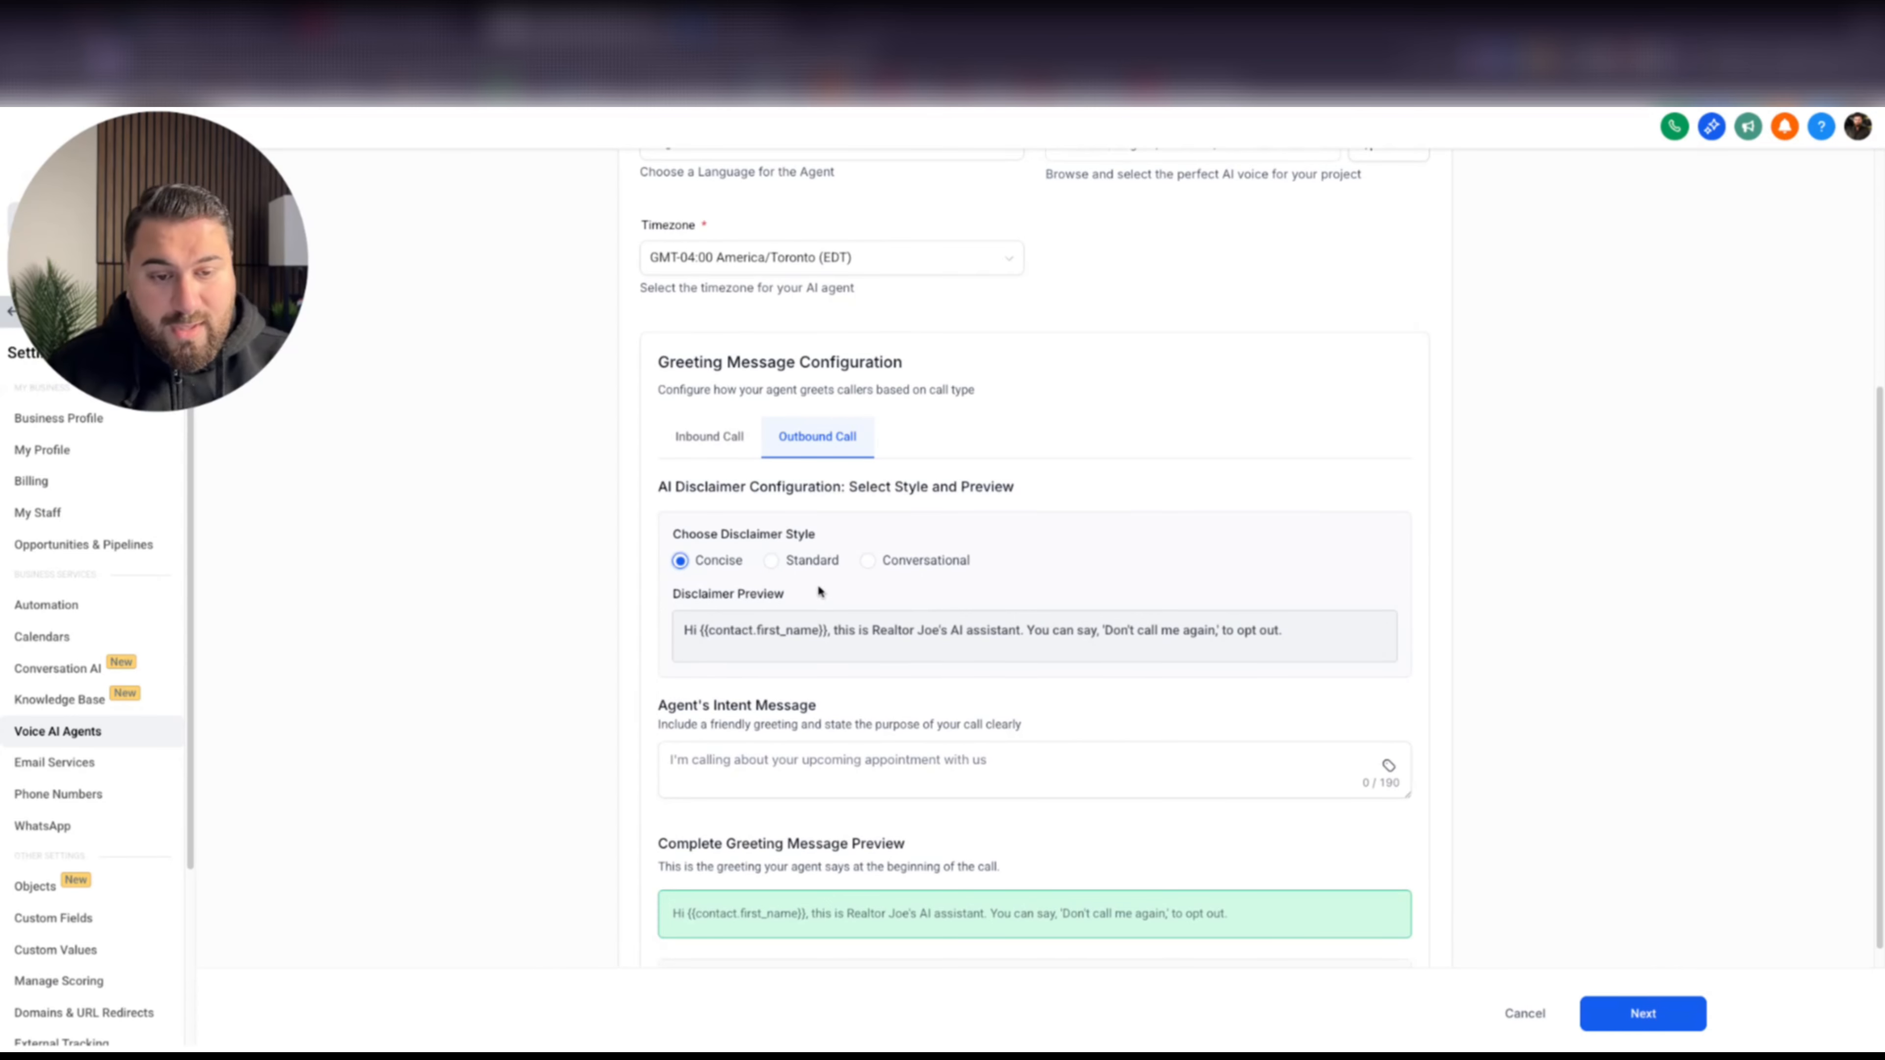
Start the agent's outbound intent message with "Hi" followed by the contact's first name merge field
{"action": "scroll", "coordinate": [1118, 639], "scroll_direction": "down", "scroll_amount": 2}
{"action": "left_click", "coordinate": [870, 641]}
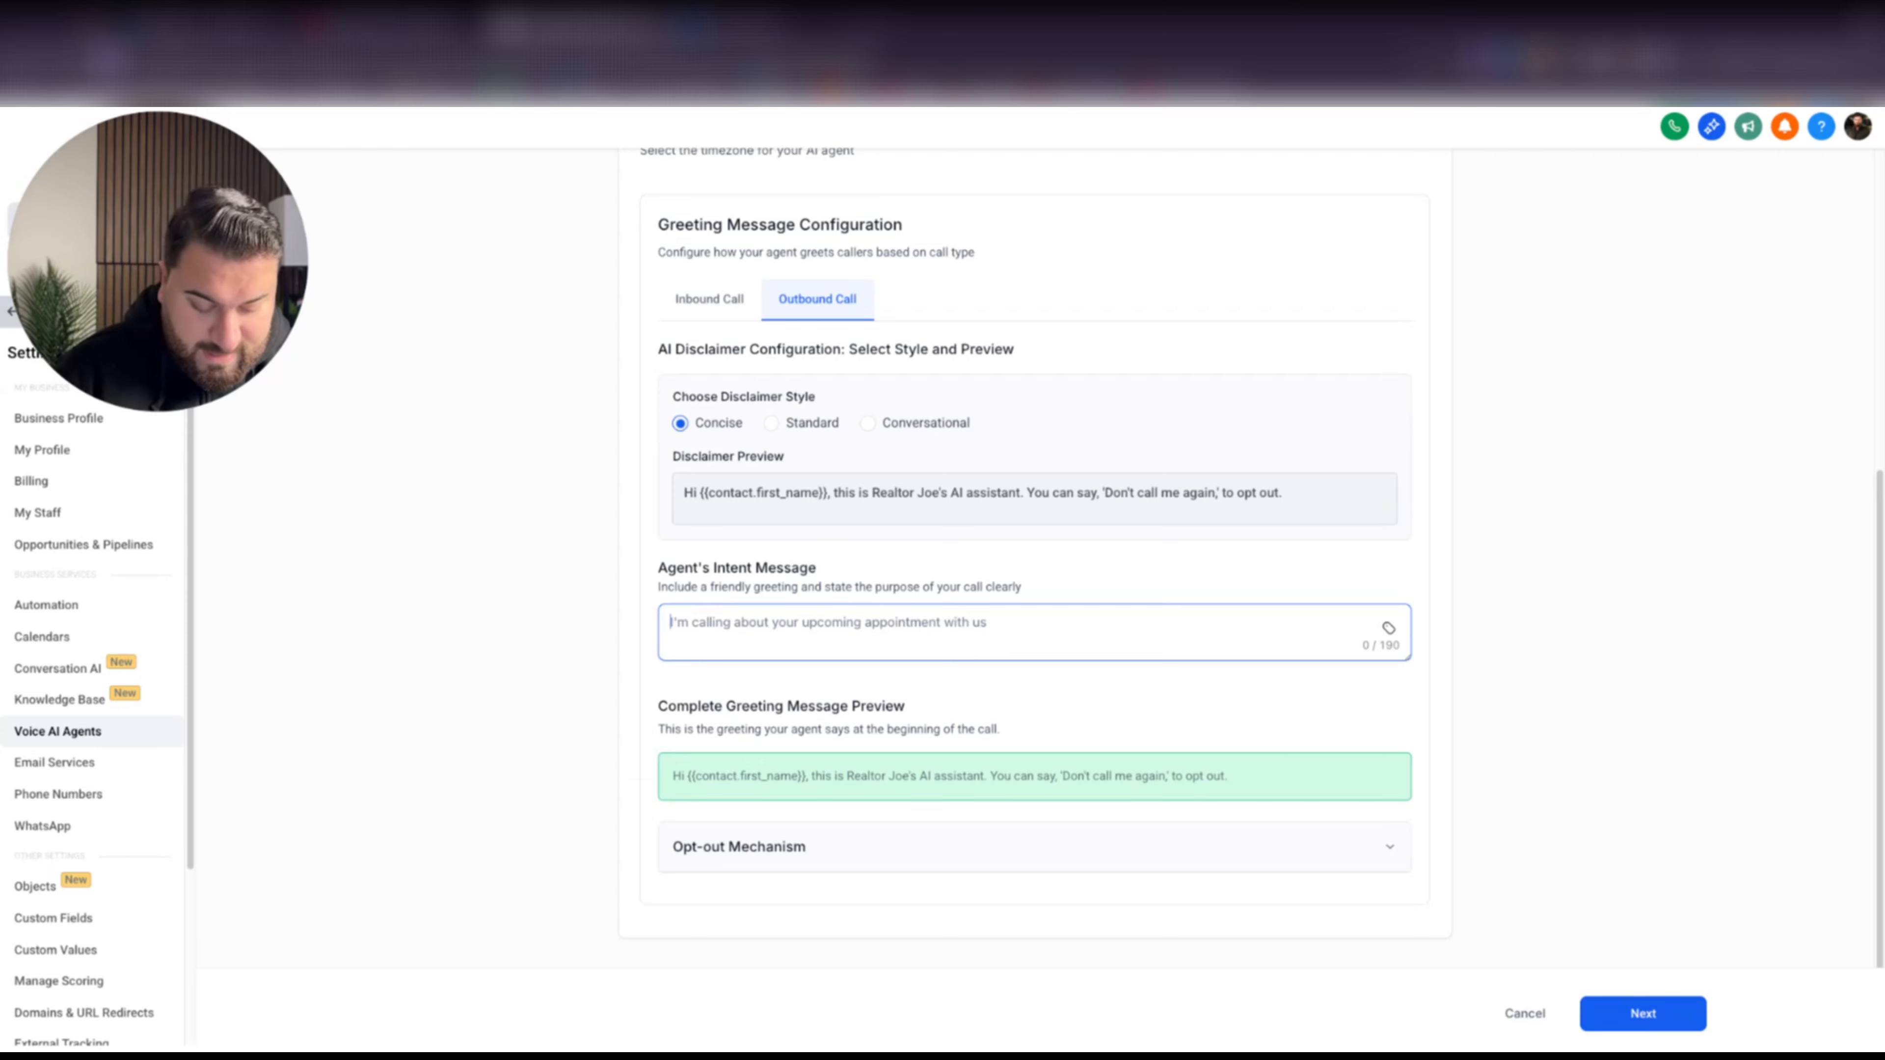
{"action": "type", "text": "Hi"}
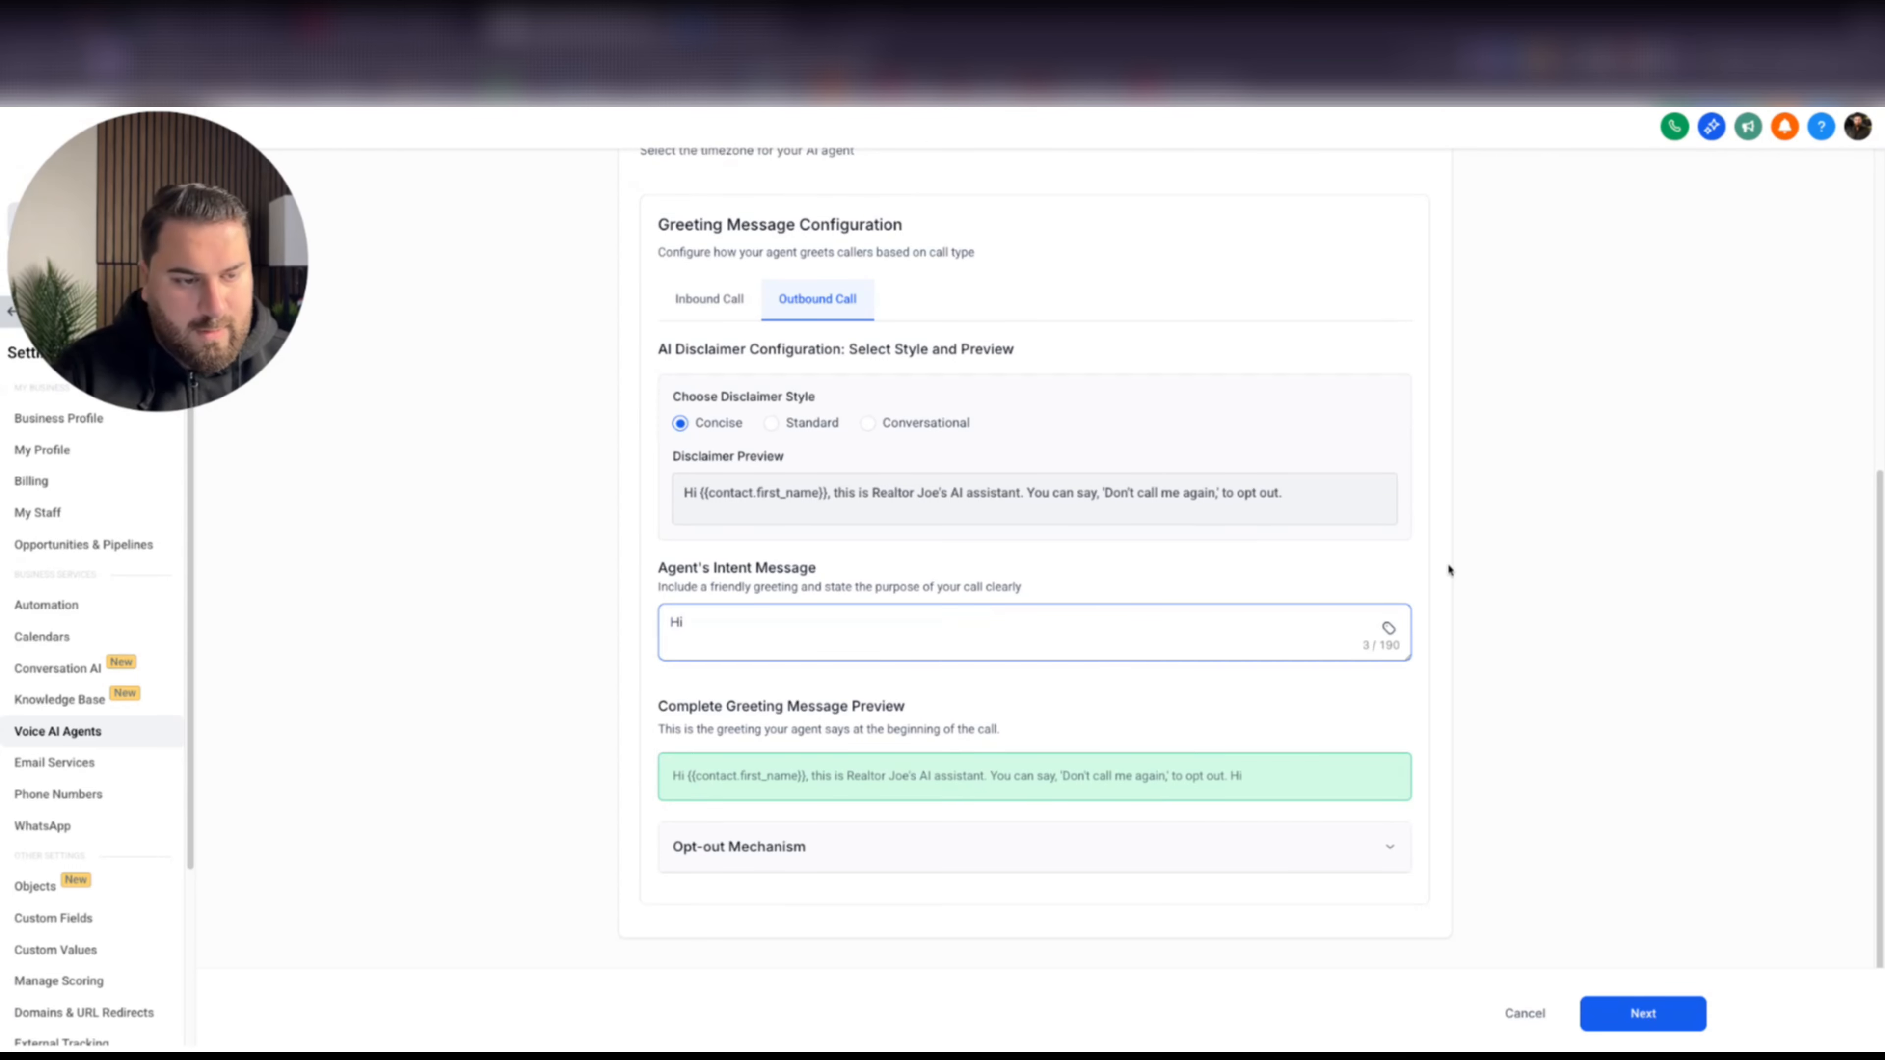
{"action": "left_click", "coordinate": [1389, 629]}
{"action": "left_click", "coordinate": [1297, 232]}
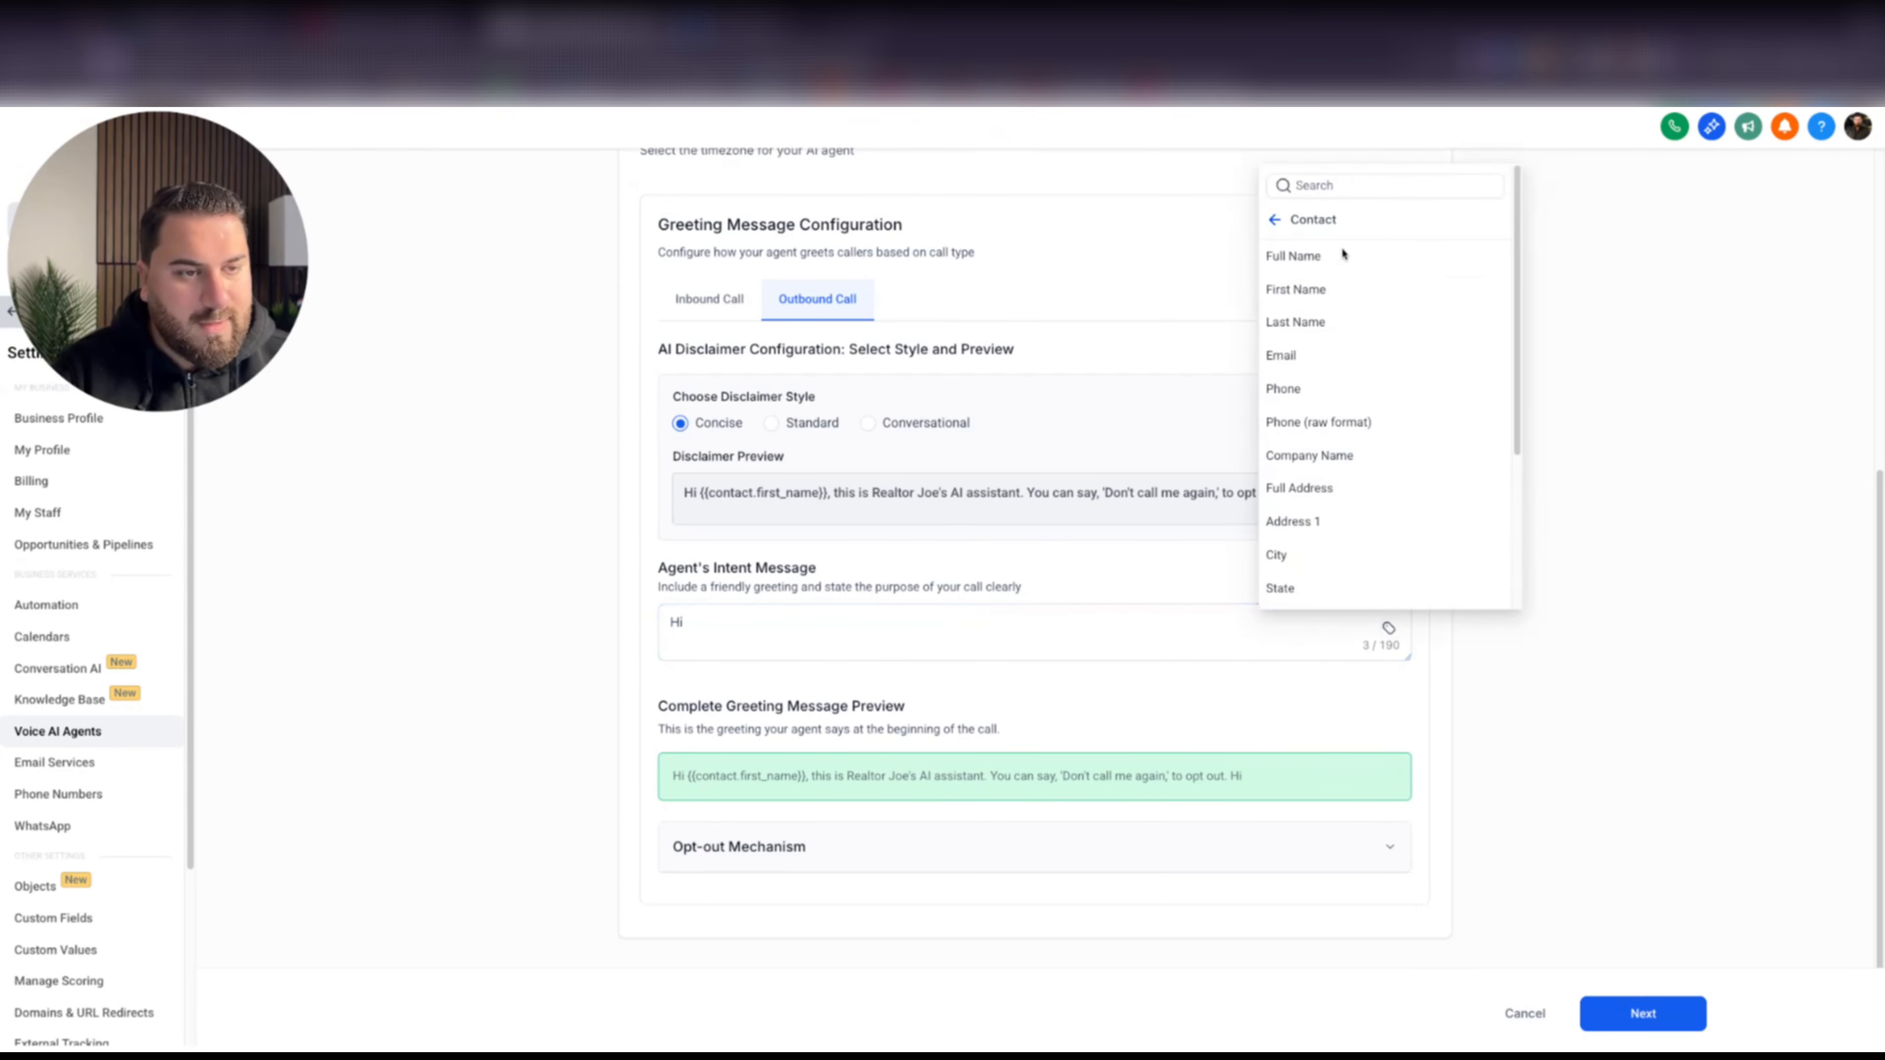
{"action": "left_click", "coordinate": [1303, 295]}
Continue the intent message after the merge field with "! We just got the opportunity to reach out to you as we saw you"
{"action": "type", "text": "! We"}
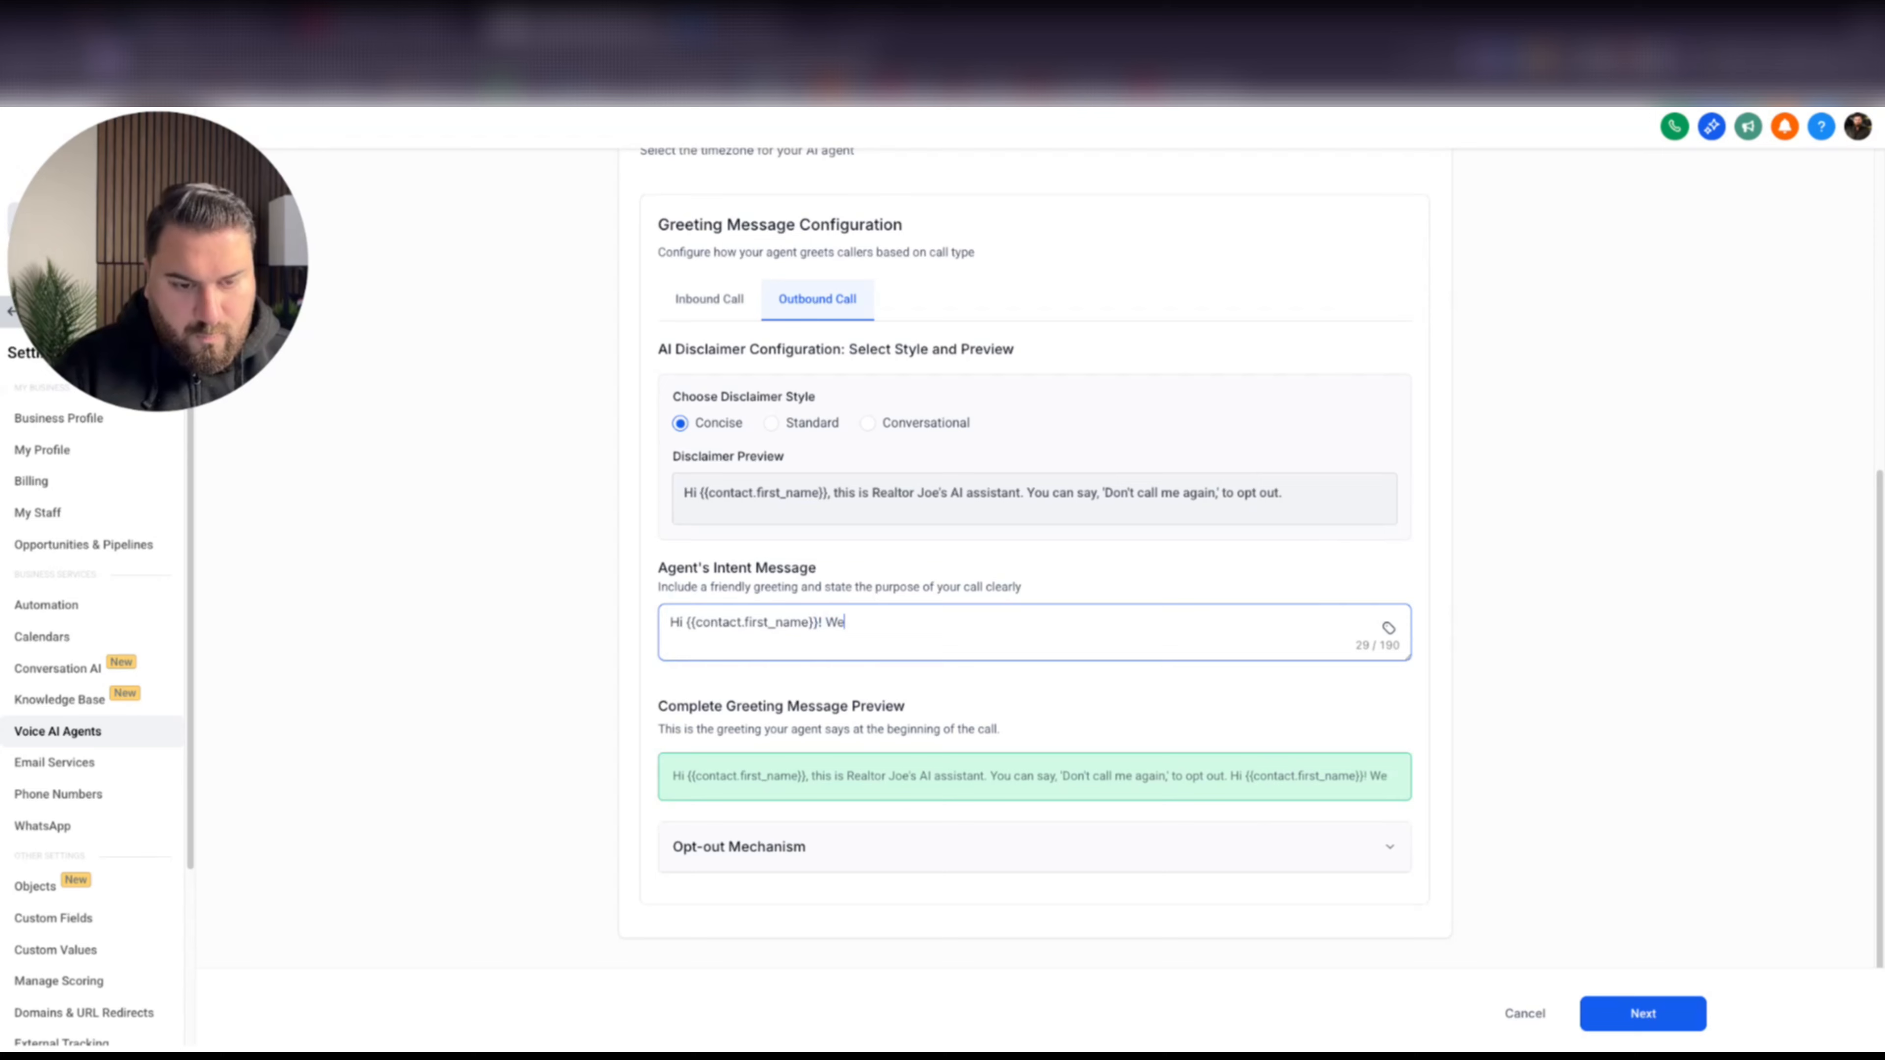
{"action": "type", "text": " just oot"}
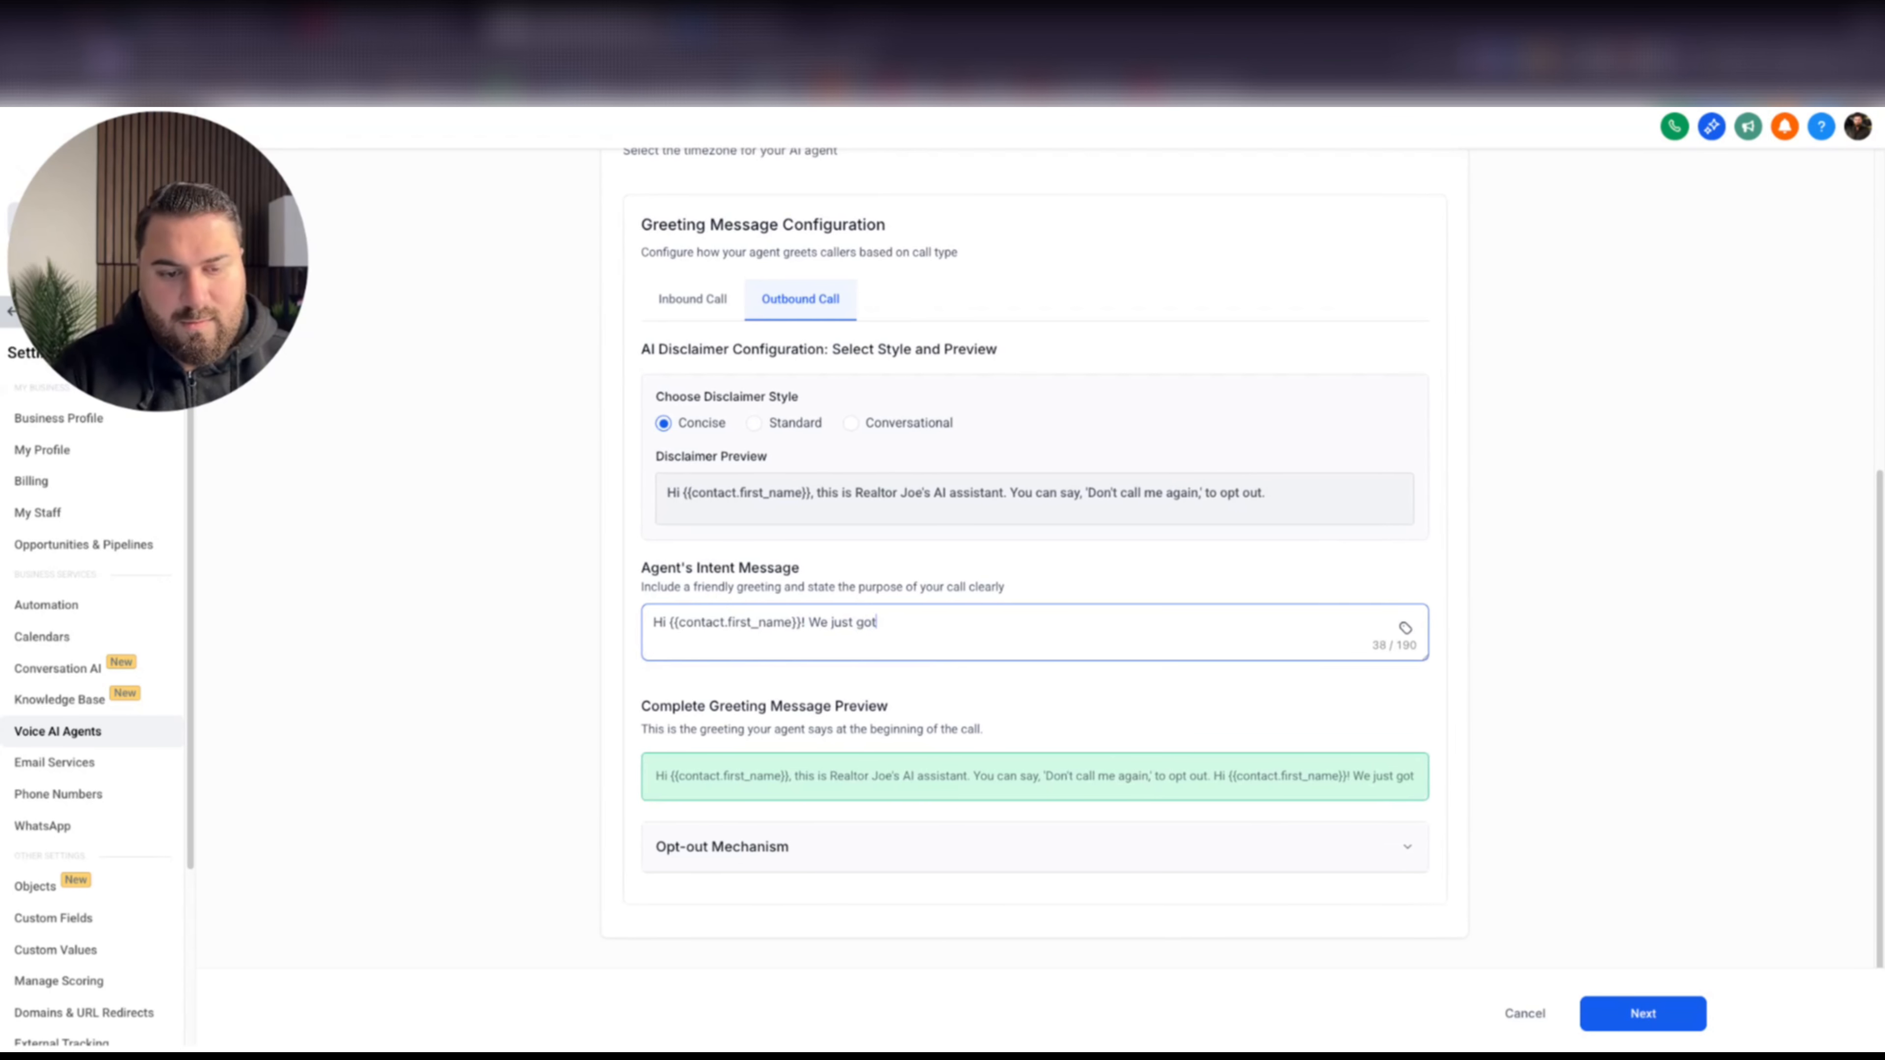
{"action": "type", "text": " the opportun"}
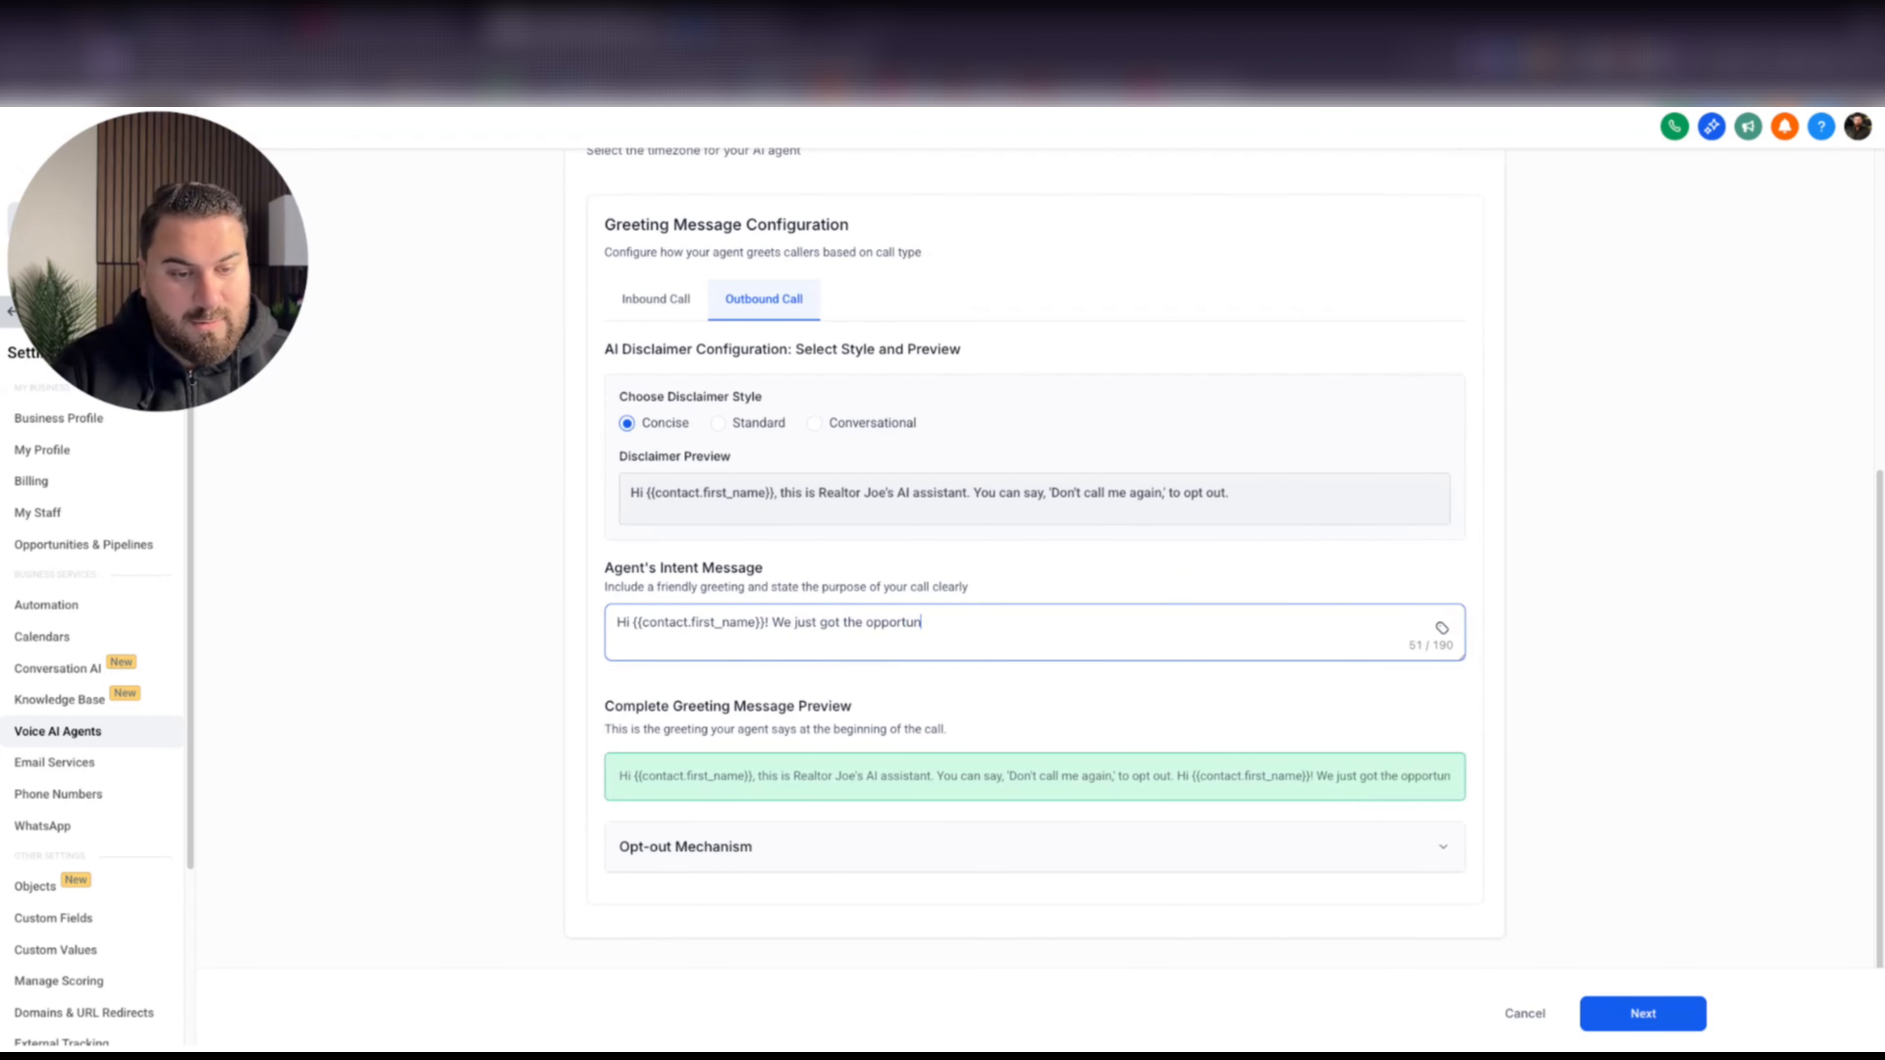
{"action": "type", "text": "ity to reach out to "}
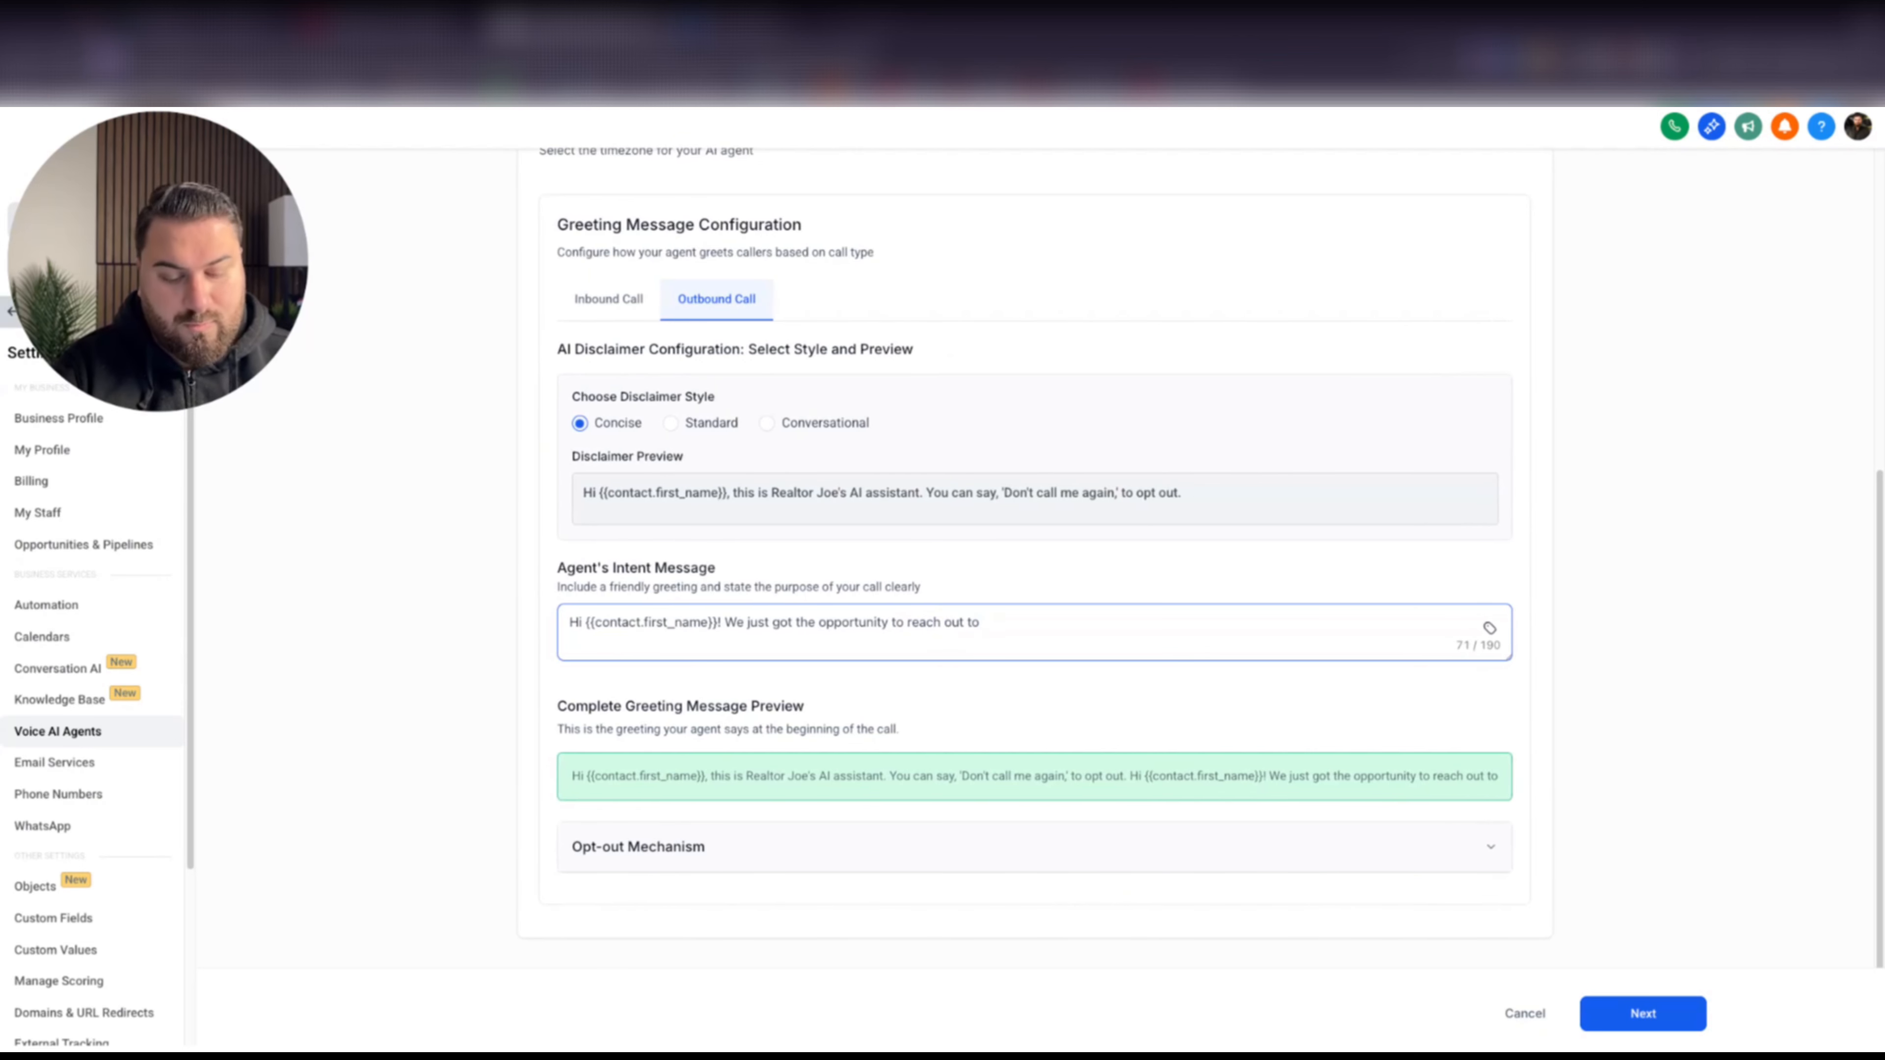
{"action": "type", "text": "you as we "}
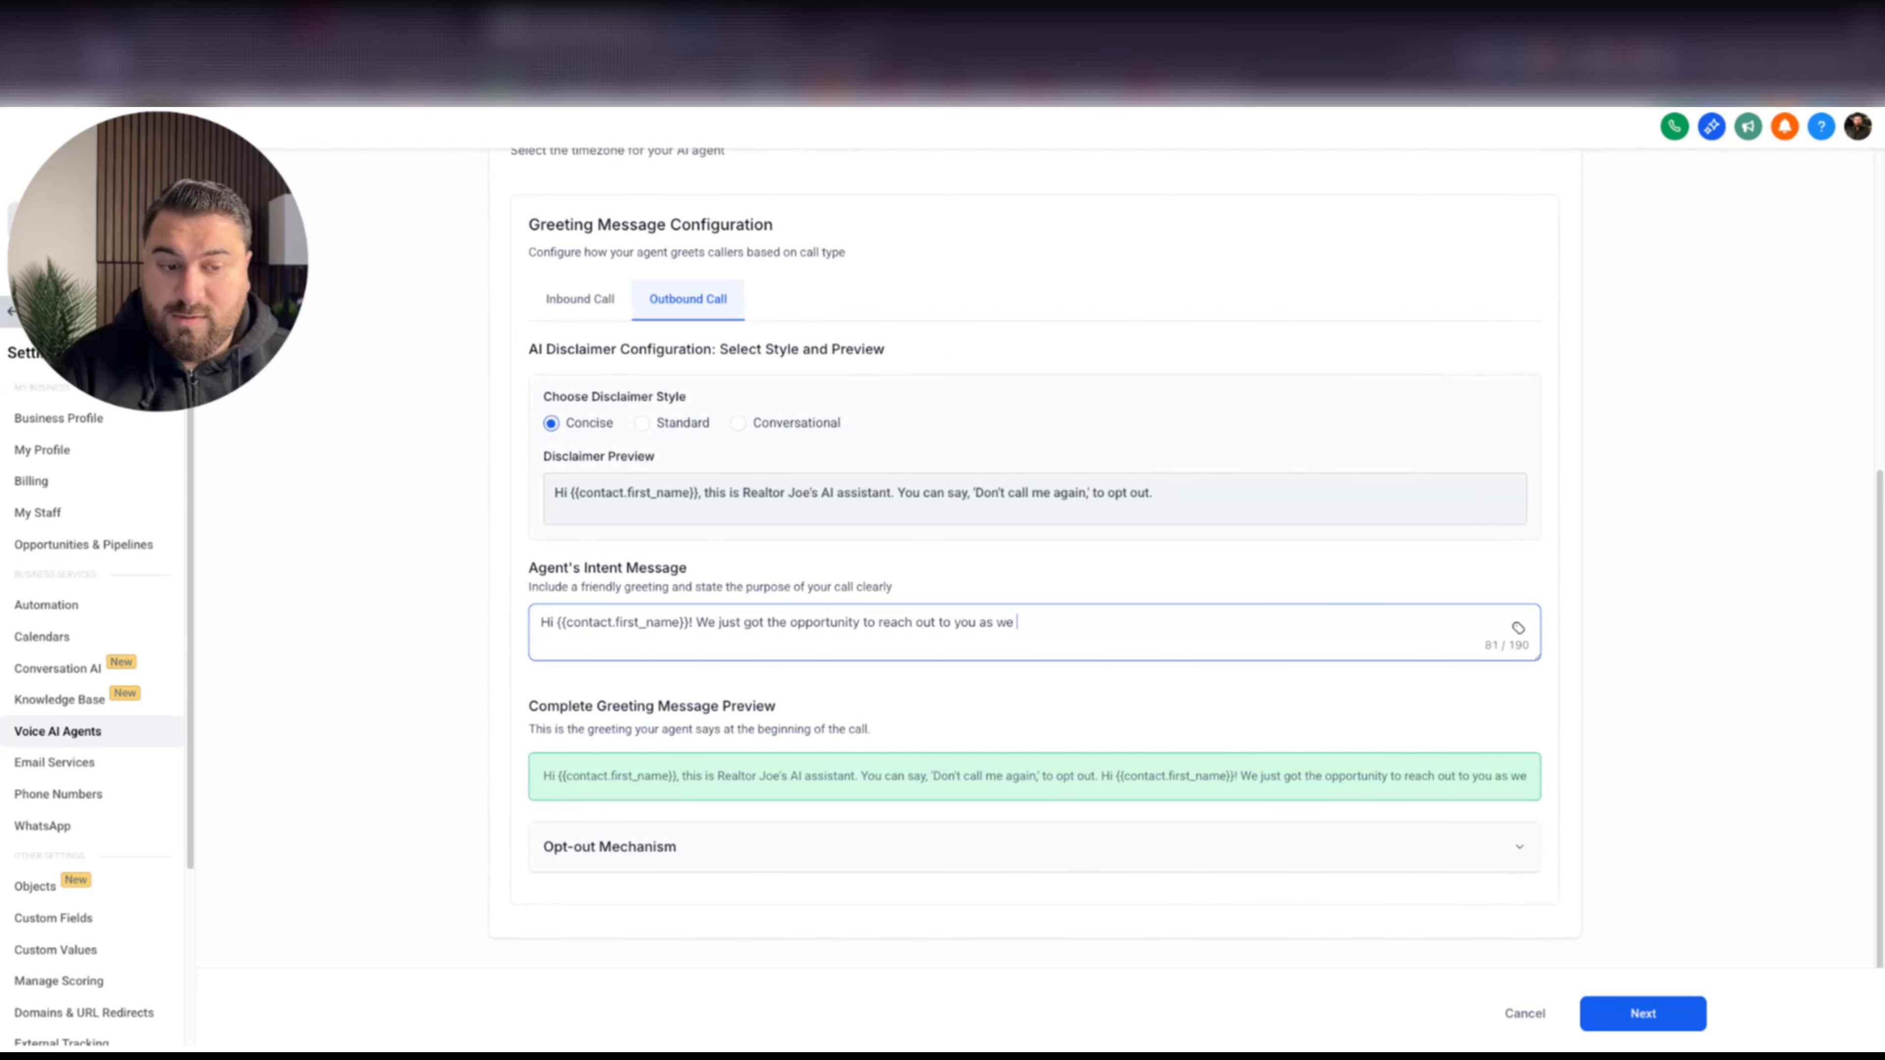
{"action": "type", "text": "say"}
{"action": "key", "text": "BackSpace"}
{"action": "key", "text": "BackSpace"}
{"action": "type", "text": "w you"}
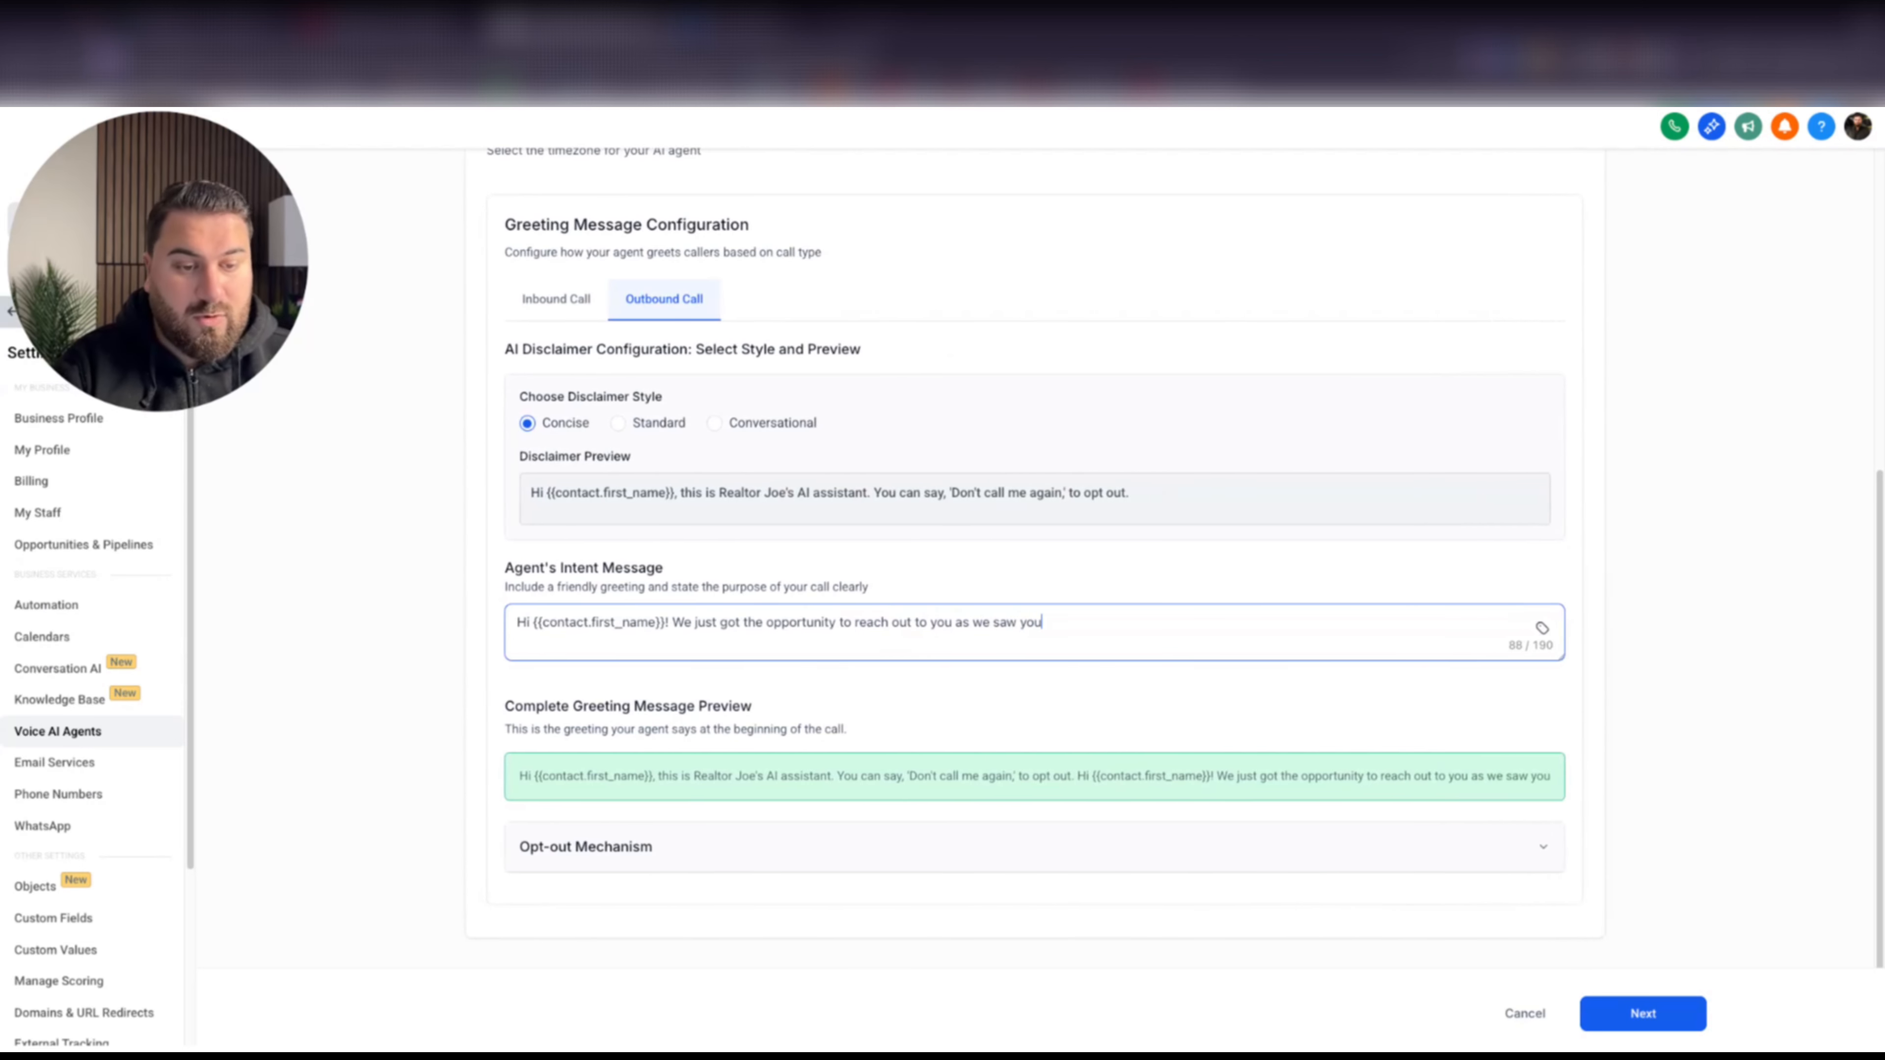
Finish the intent message with "were looking through our ad for properties in Austin, TX. What about this ad caught your attention?"
{"action": "type", "text": " were lookii"}
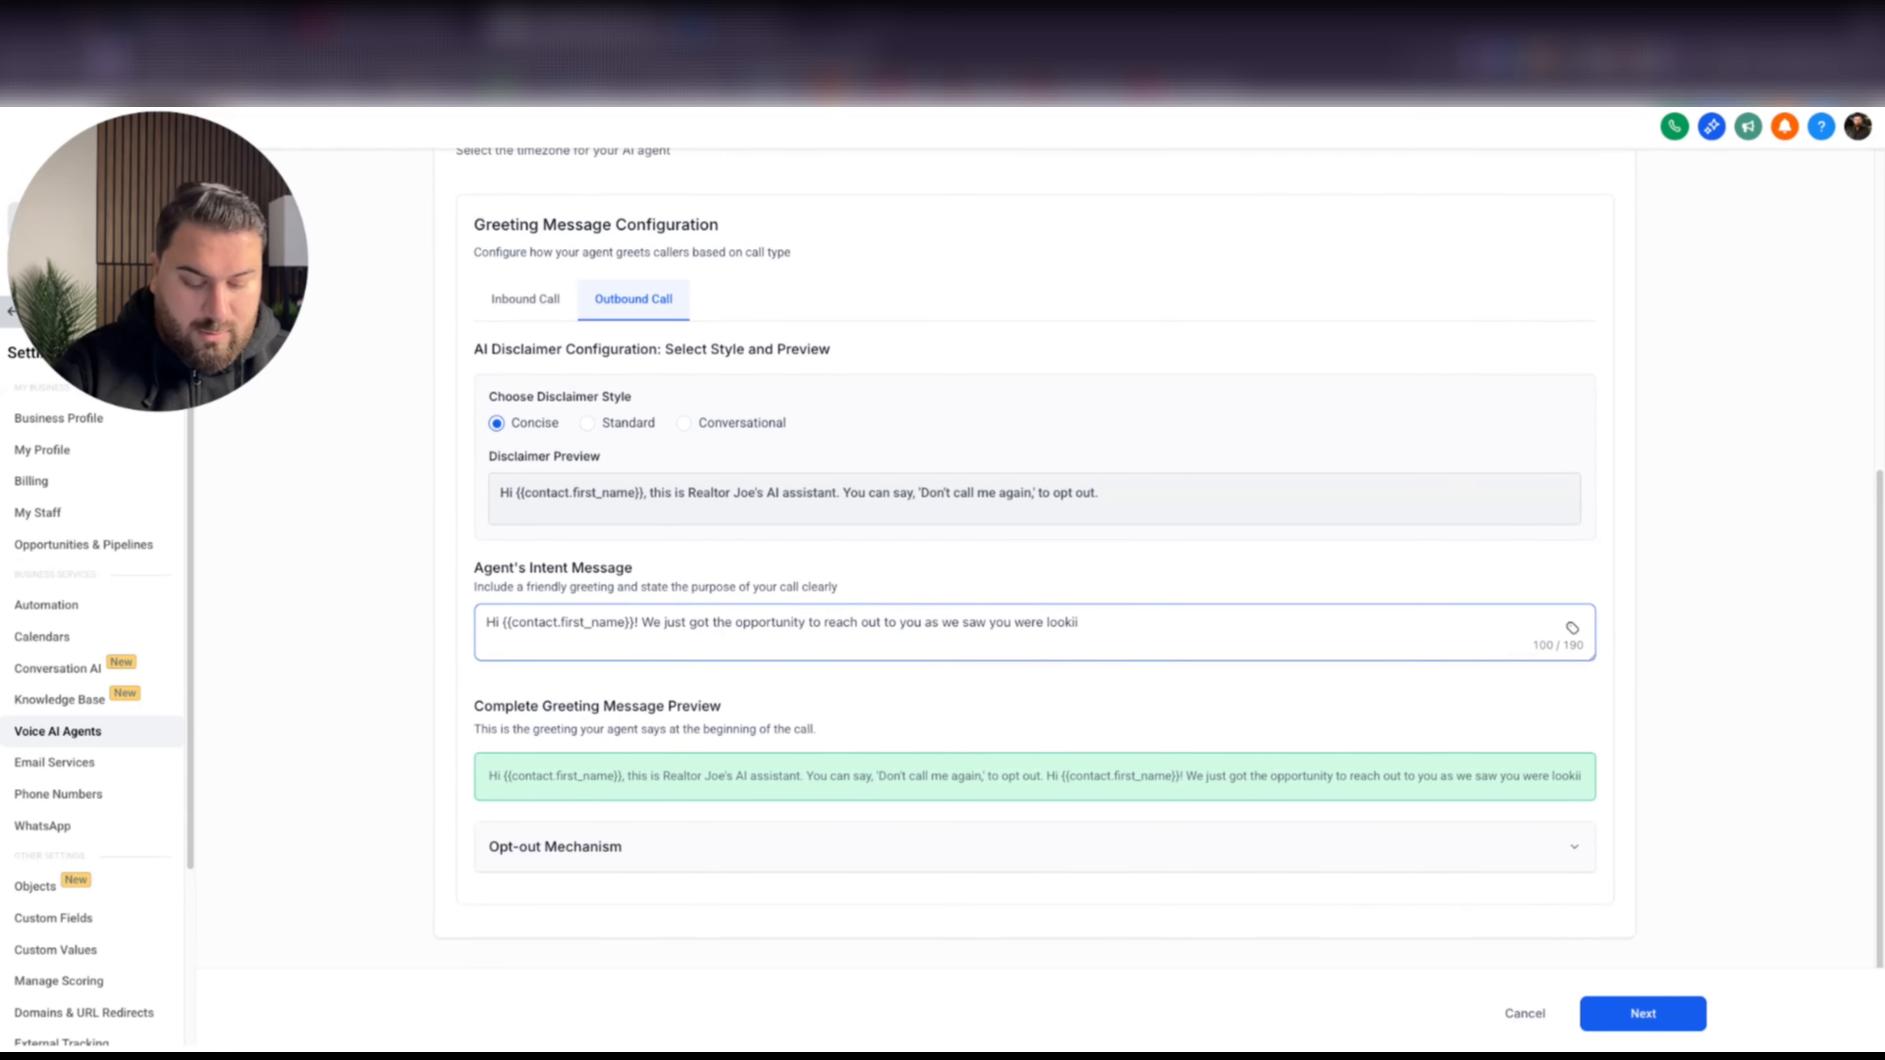
{"action": "key", "text": "BackSpace"}
{"action": "type", "text": "ng t"}
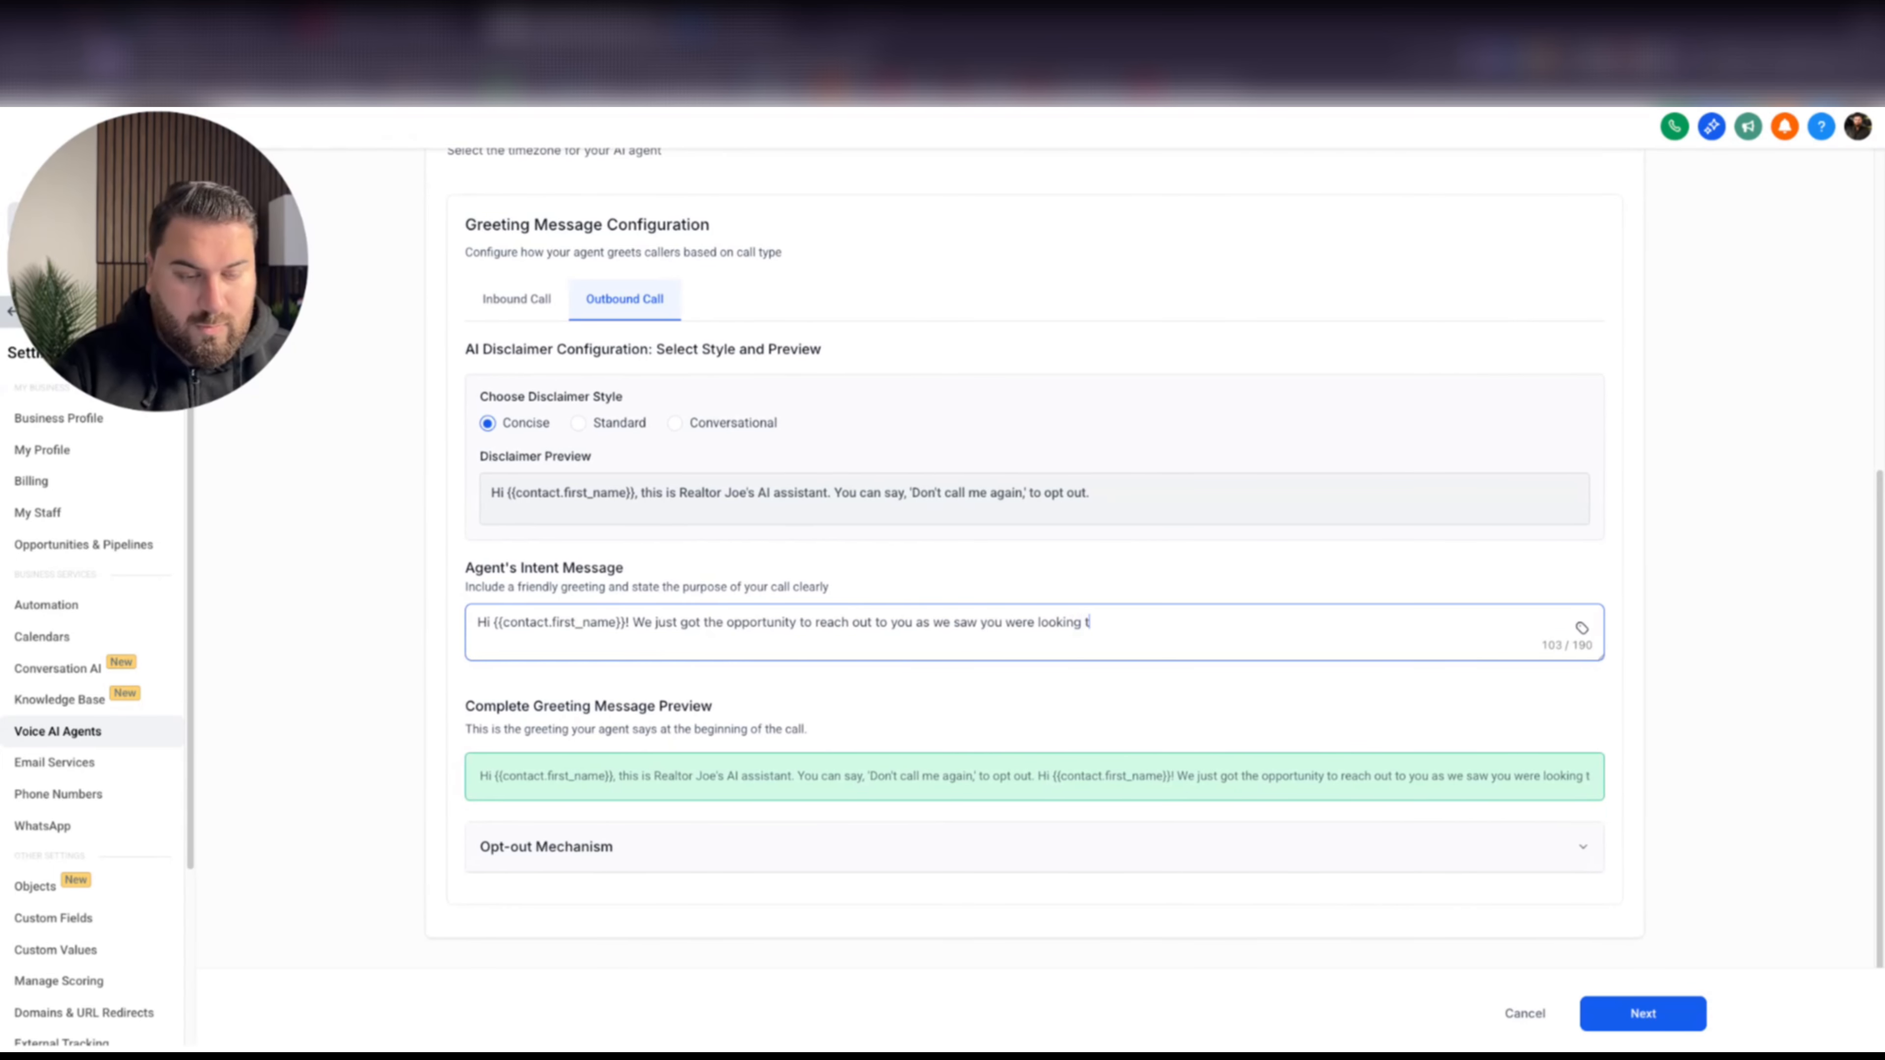
{"action": "type", "text": "hroug"}
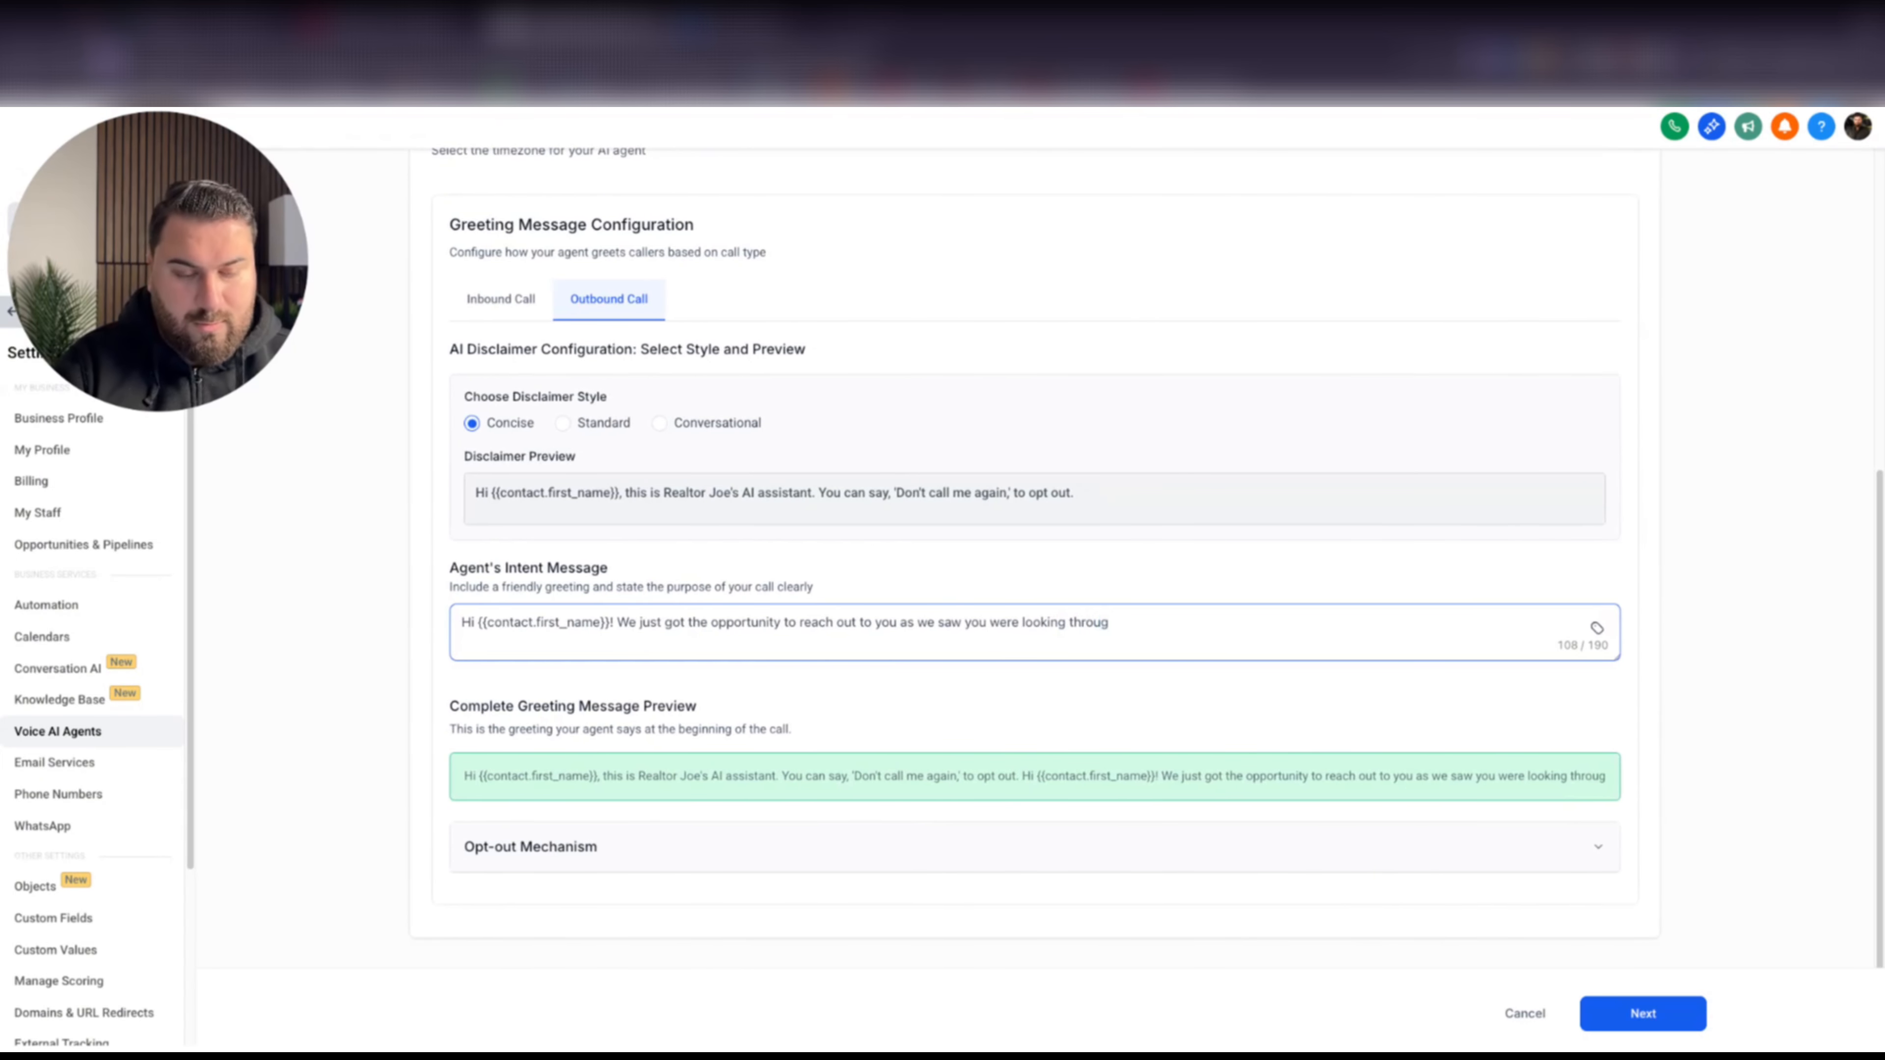
{"action": "type", "text": "h o"}
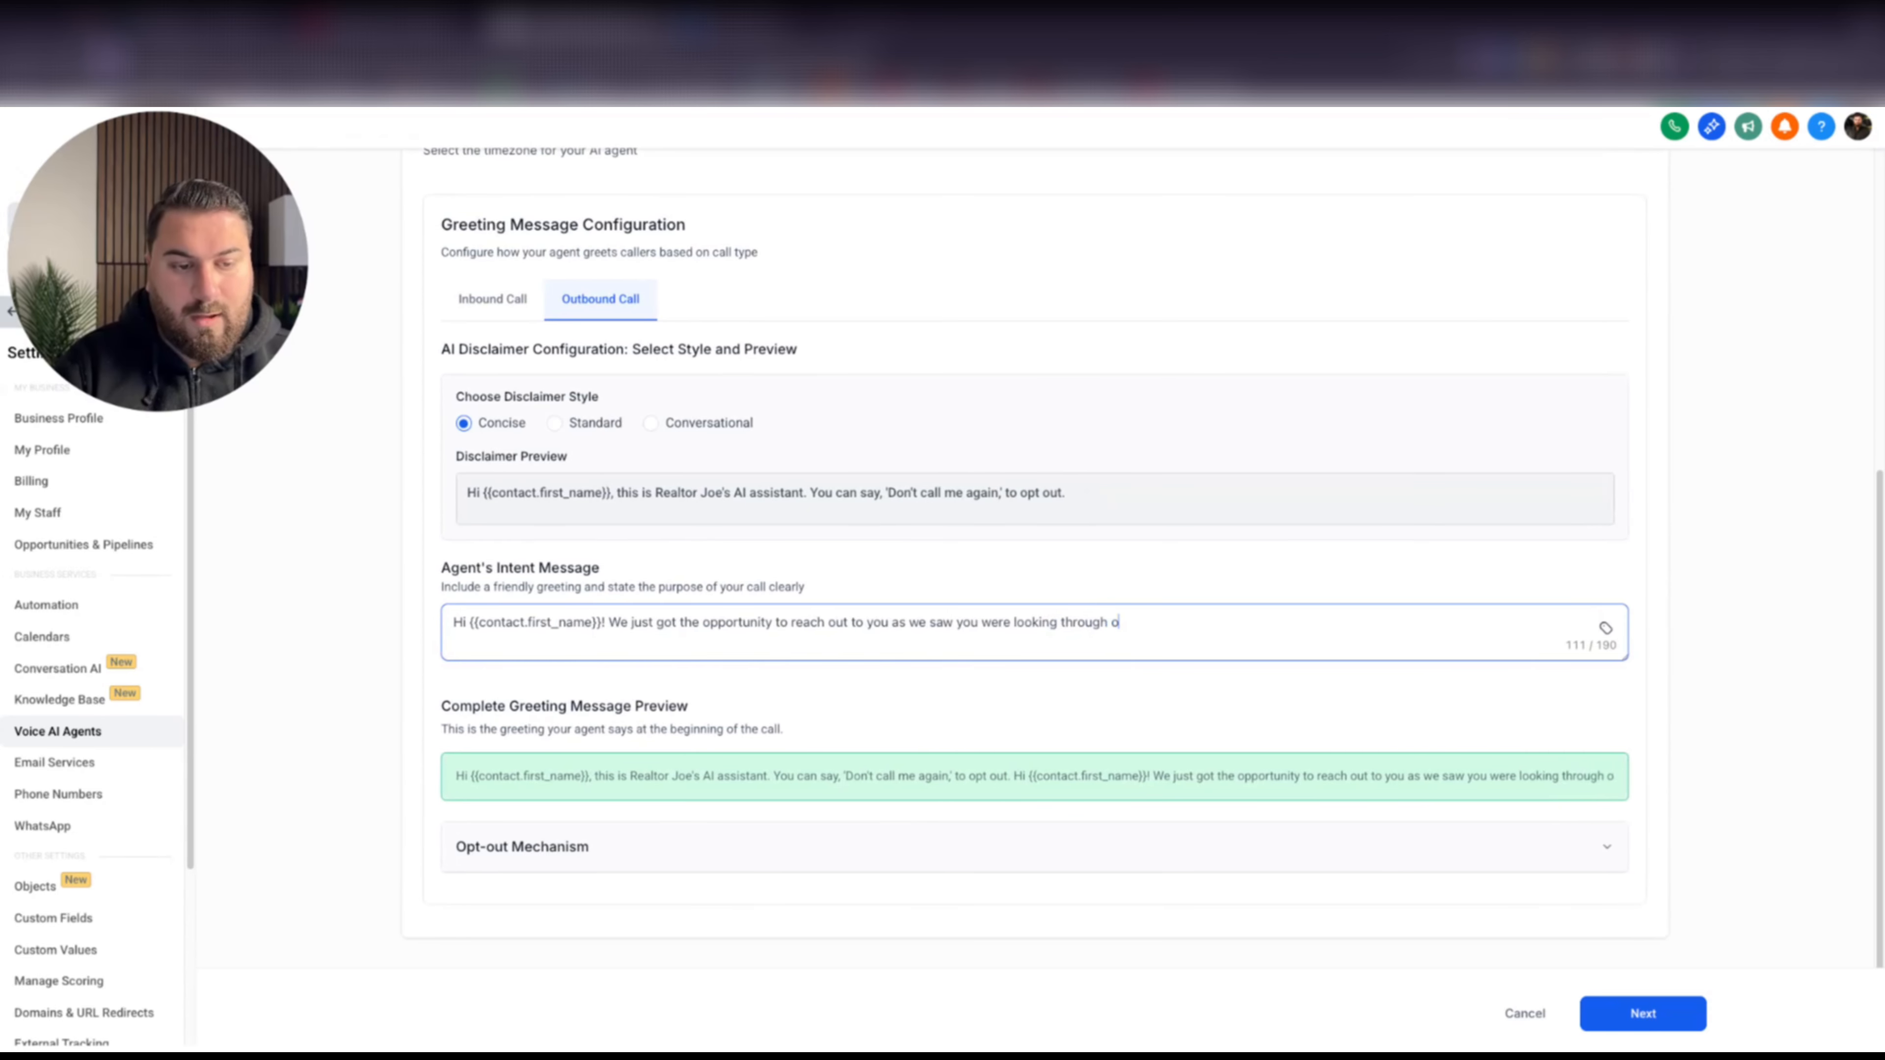
{"action": "type", "text": "ur ad for "}
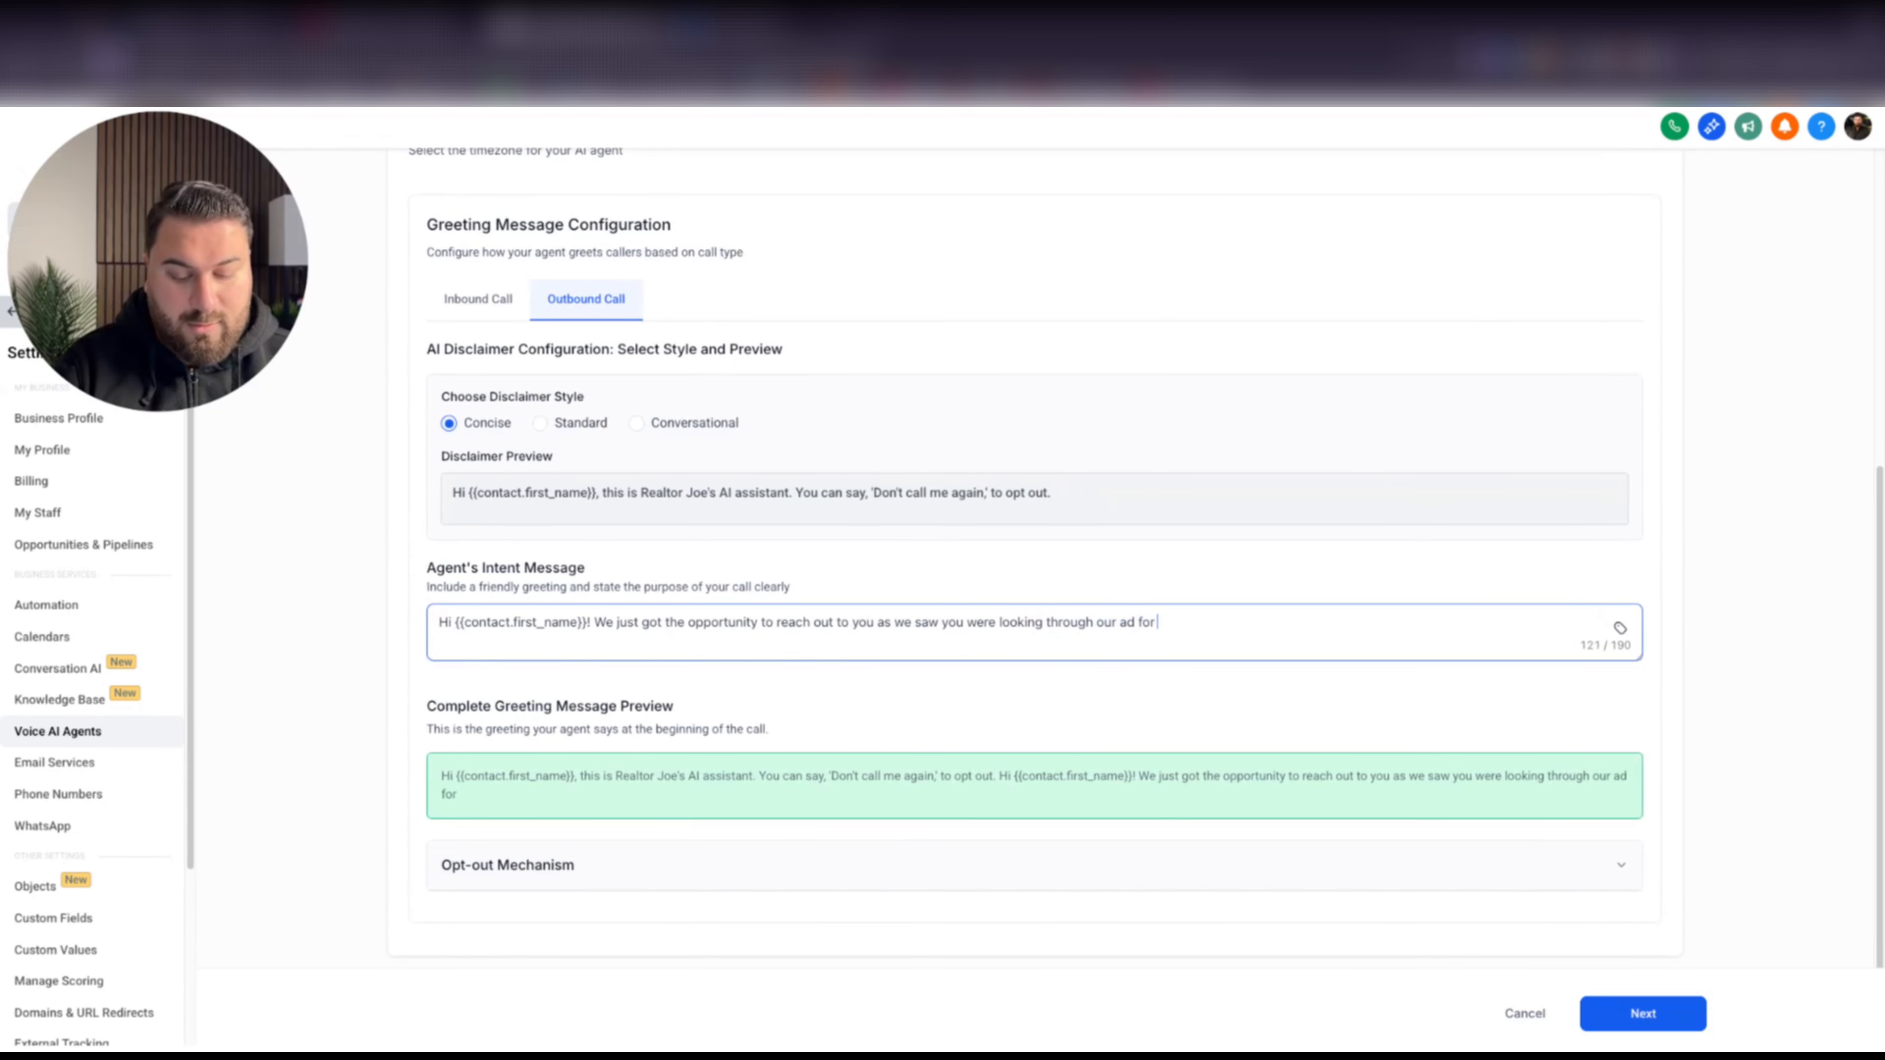
{"action": "type", "text": "proper"}
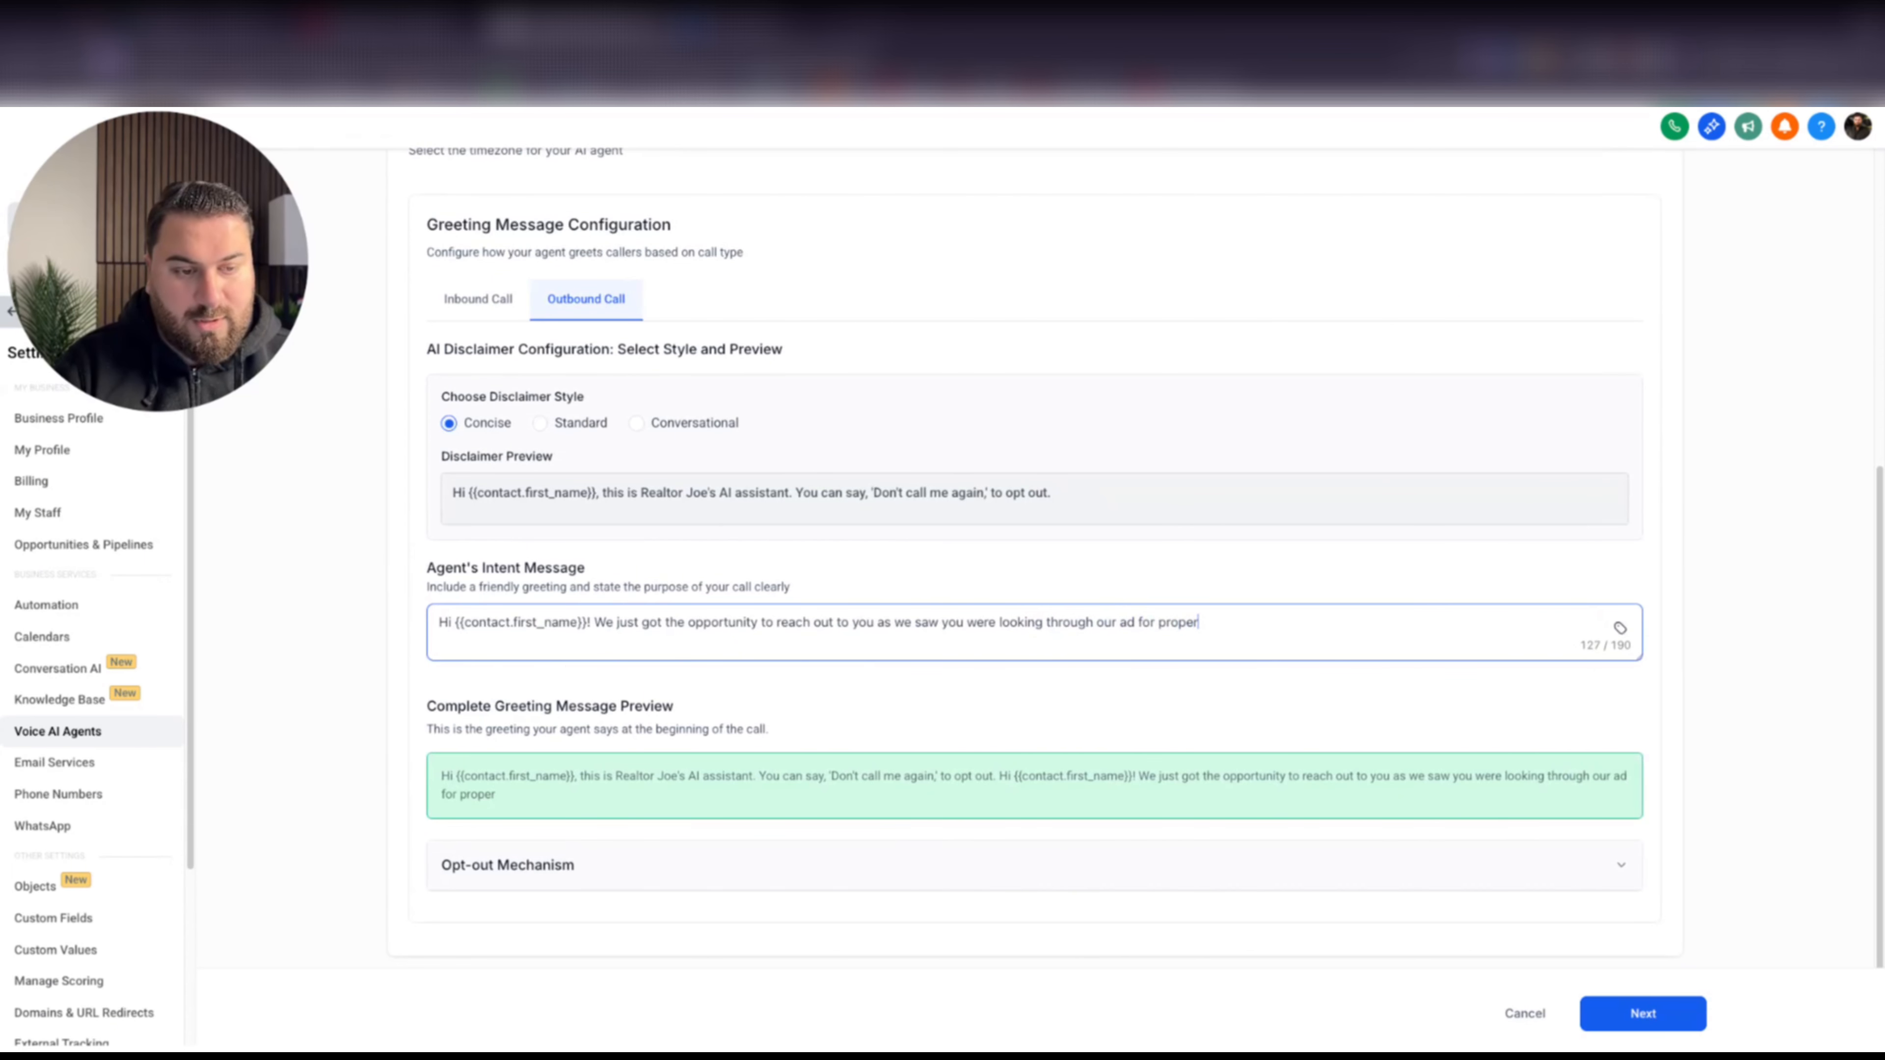
{"action": "type", "text": "ties in Au"}
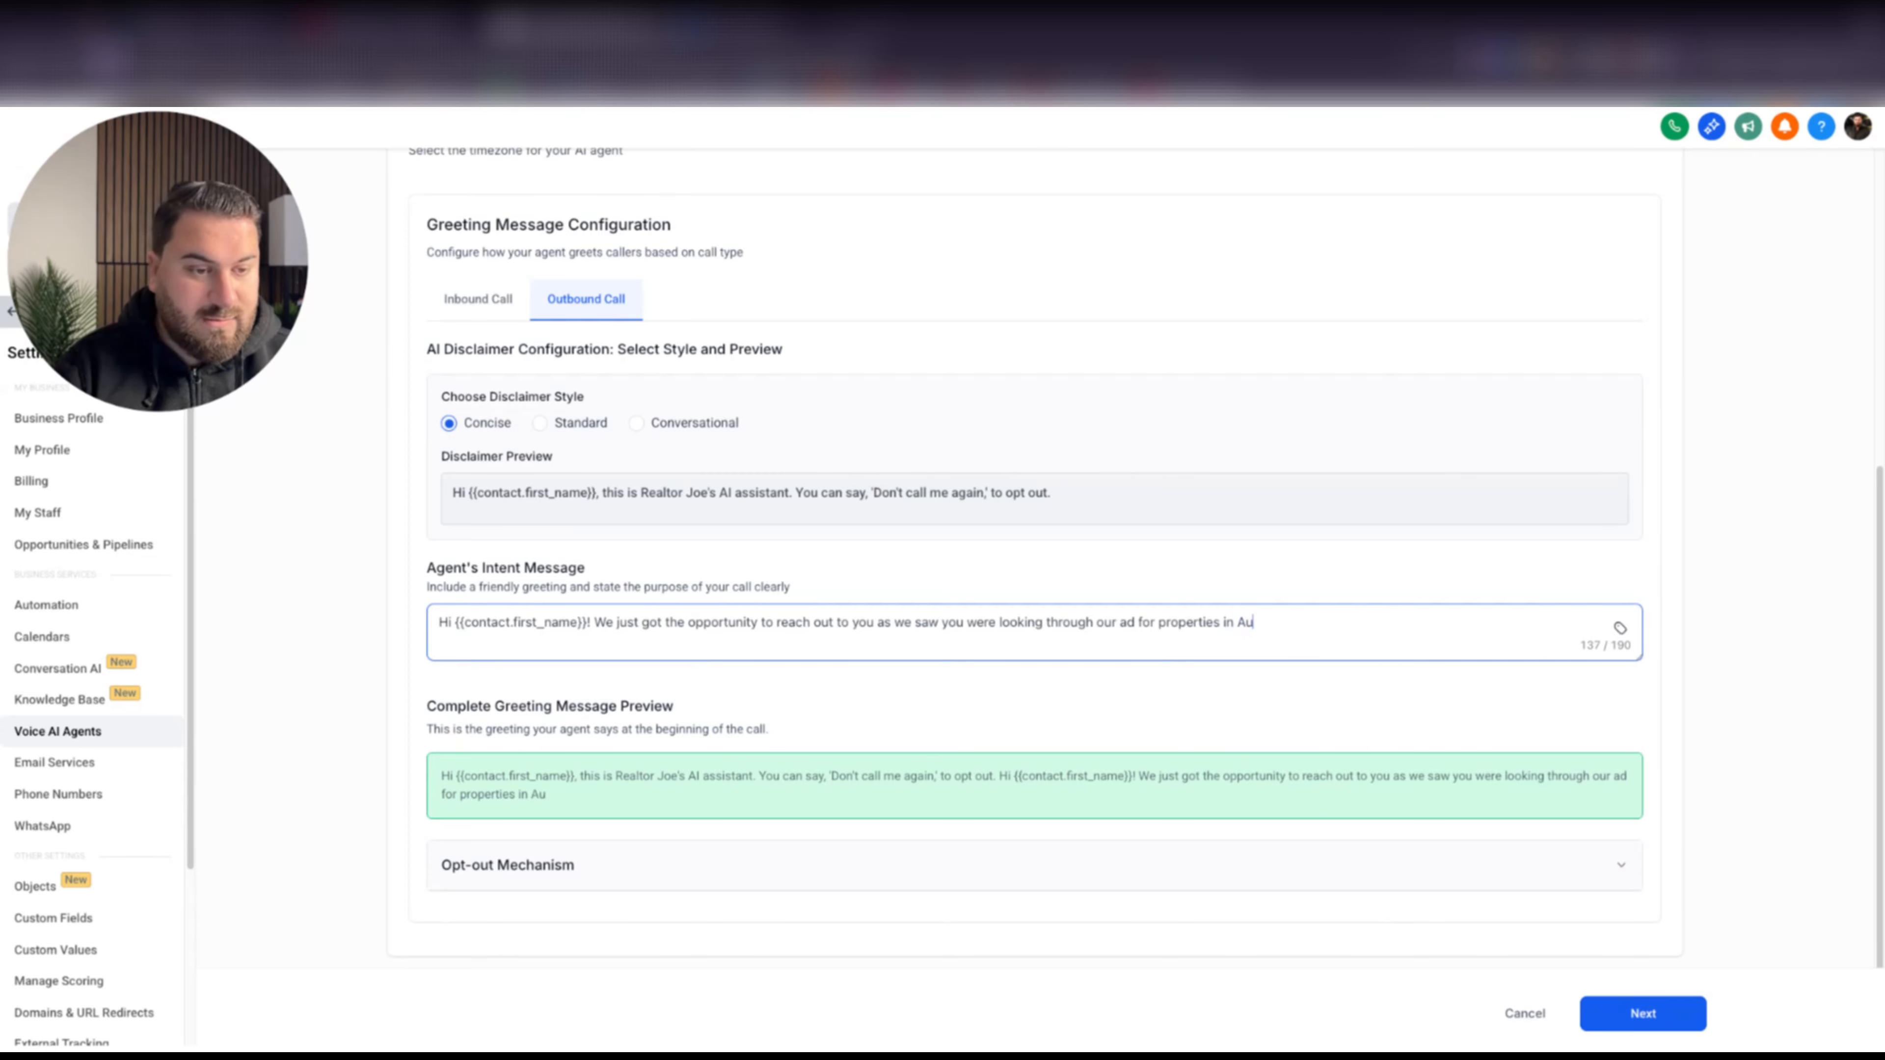
{"action": "type", "text": "stin, TX. What ab"}
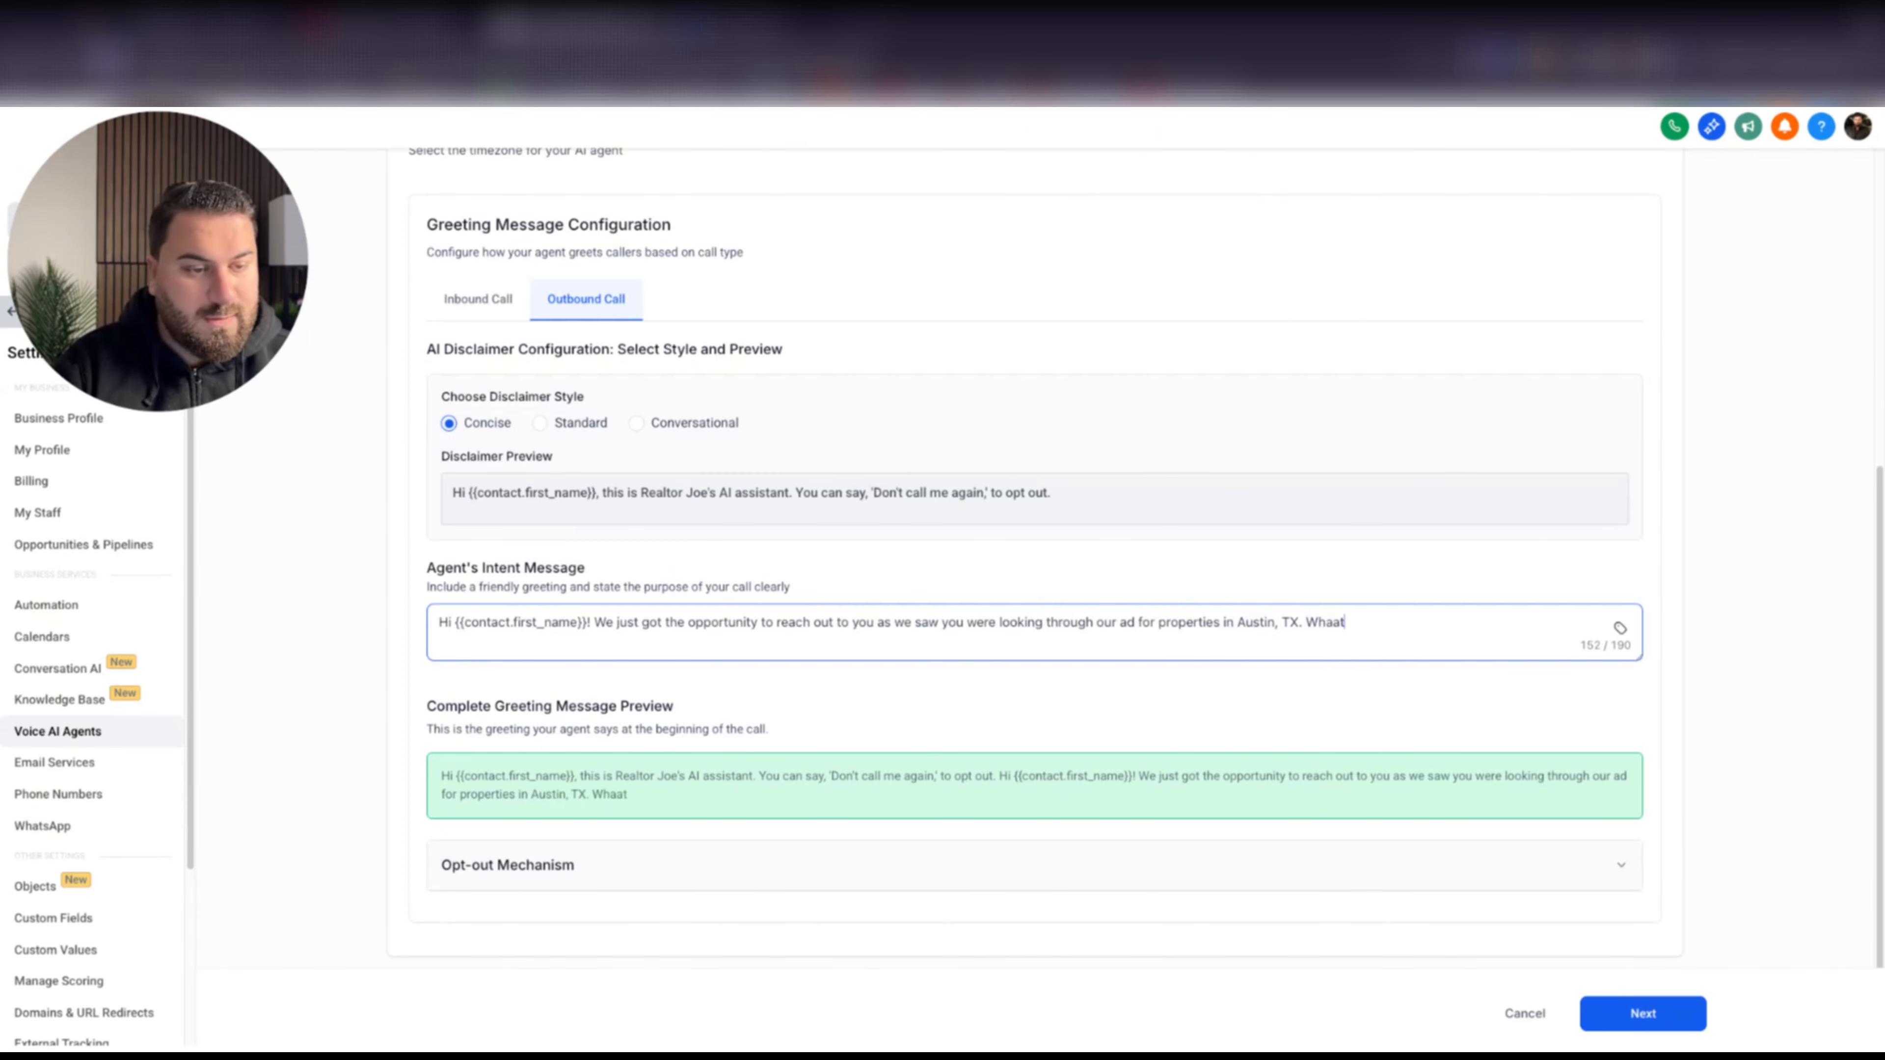
{"action": "type", "text": "out th"}
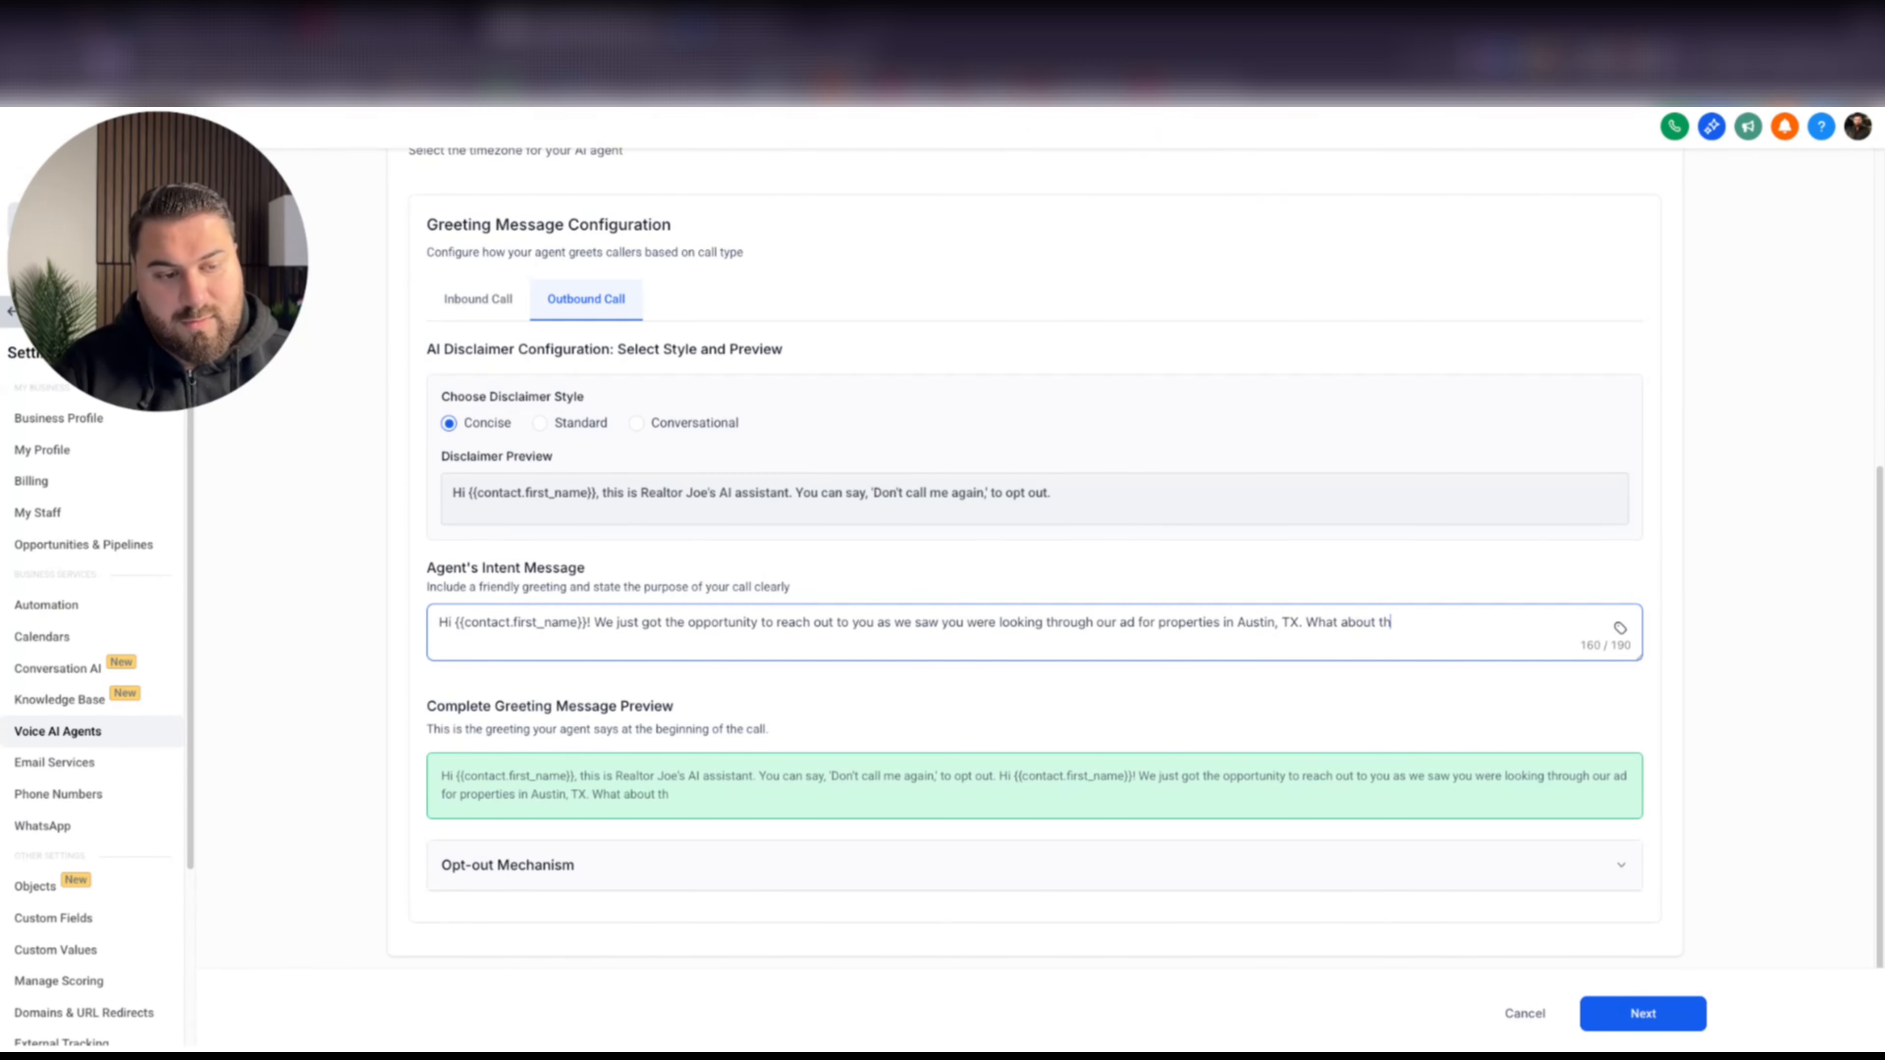
{"action": "type", "text": "is ad ca"}
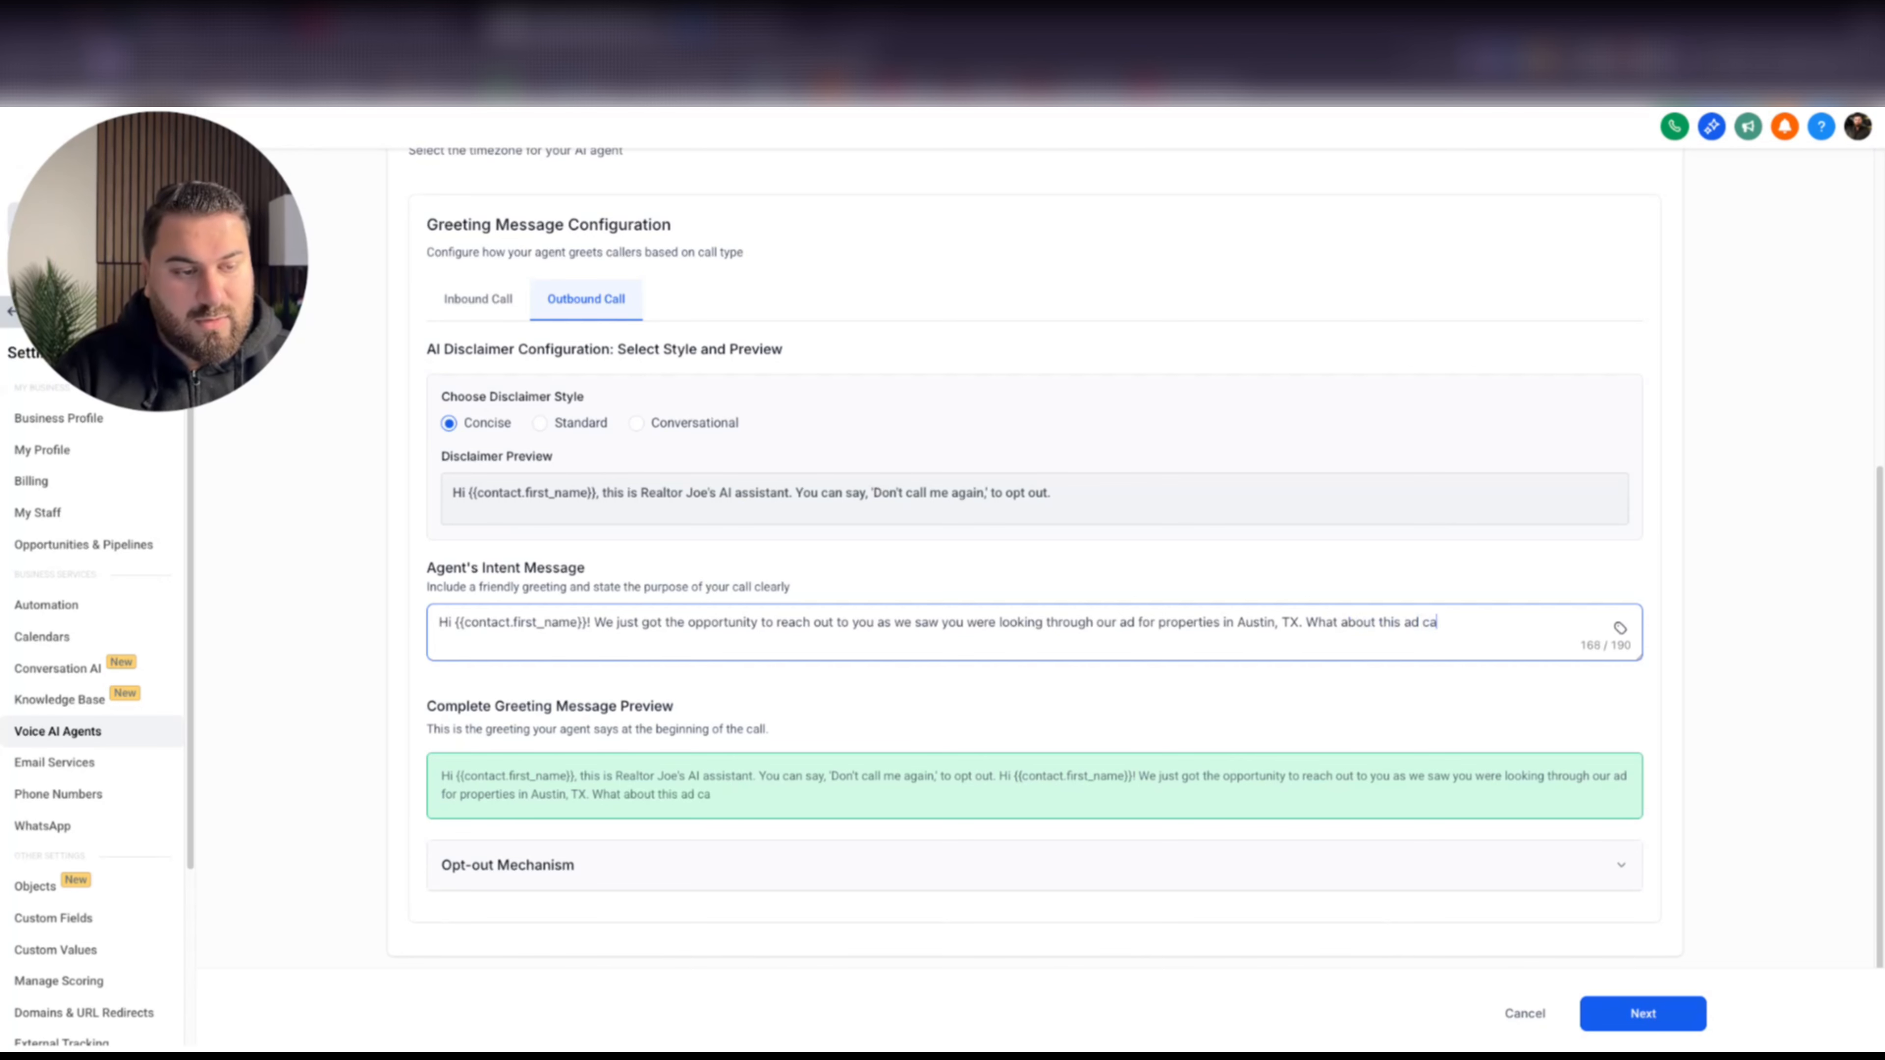
{"action": "type", "text": "ught you"}
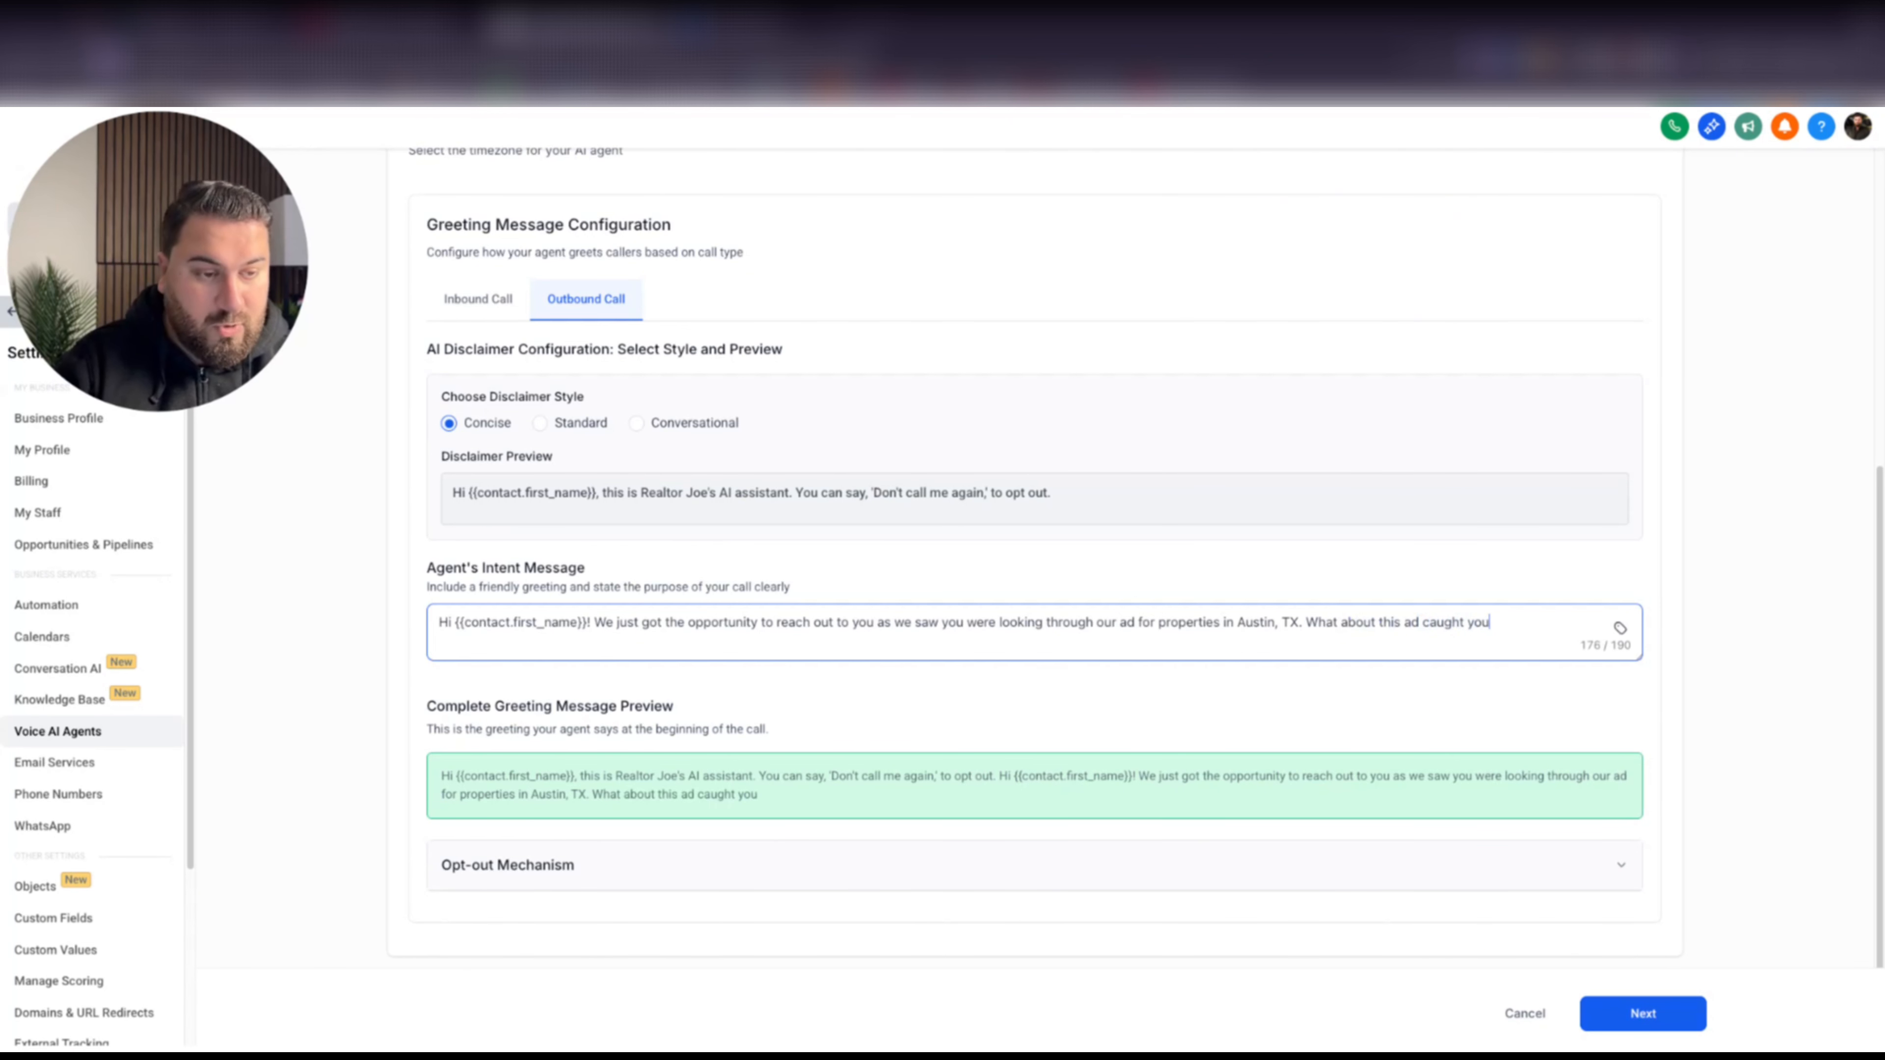
{"action": "type", "text": "r attention?"}
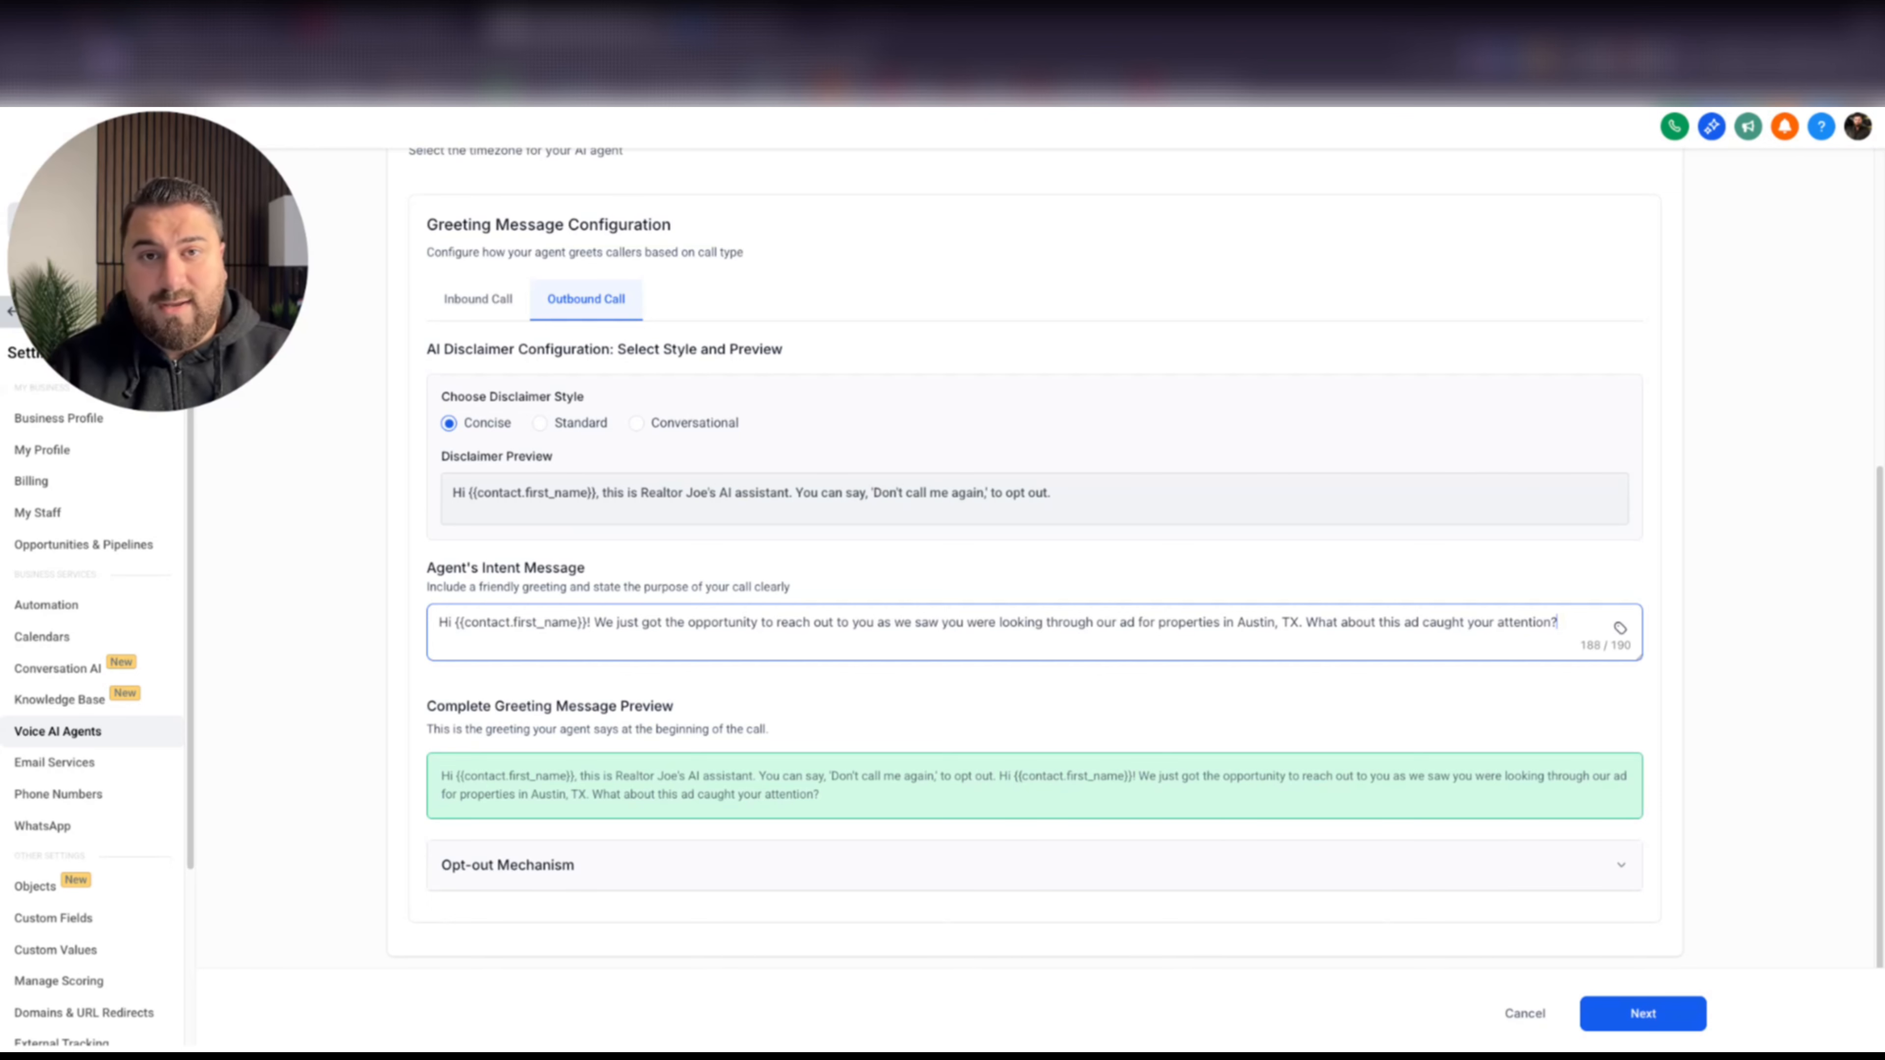
Expand the Opt-out Mechanism details of the outbound greeting to review them, and continue to the Agent Goals stage
{"action": "scroll", "coordinate": [984, 707], "scroll_direction": "down", "scroll_amount": 1}
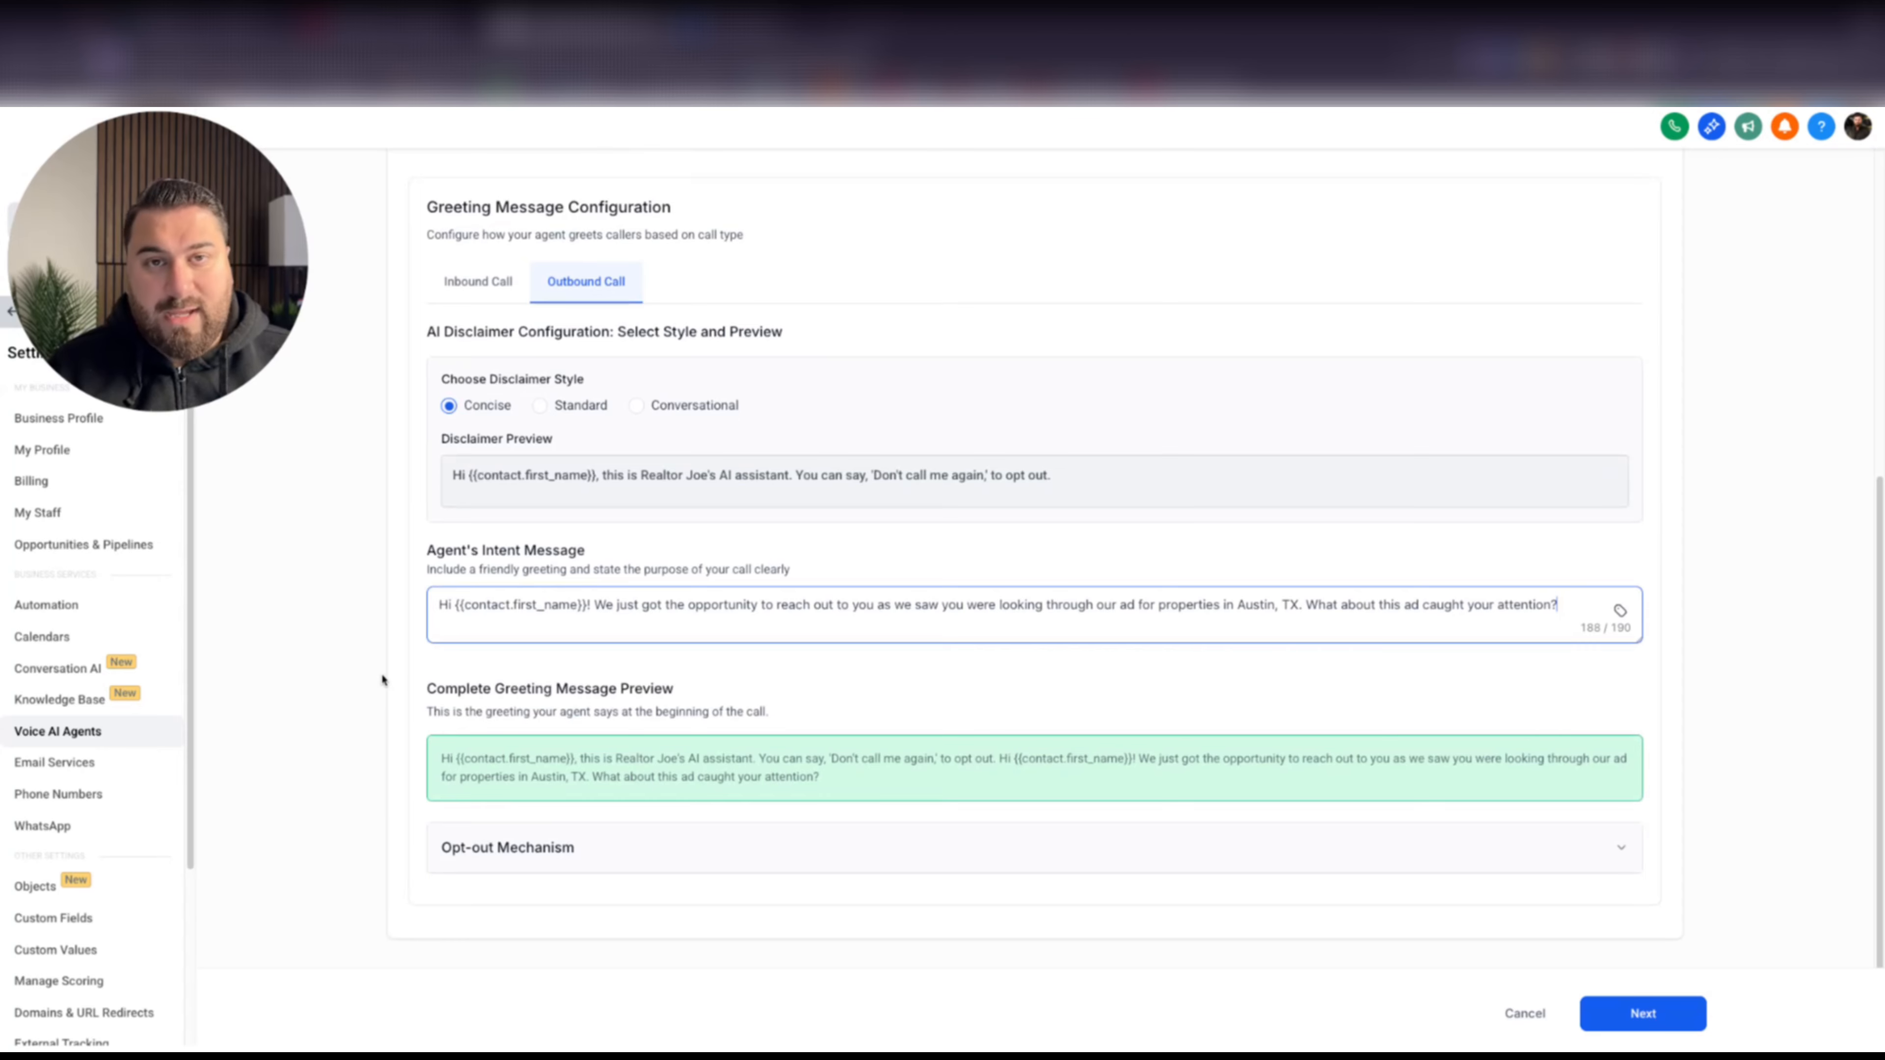
{"action": "scroll", "coordinate": [475, 765], "scroll_direction": "down", "scroll_amount": 1}
{"action": "left_click", "coordinate": [570, 840]}
{"action": "scroll", "coordinate": [774, 716], "scroll_direction": "down", "scroll_amount": 3}
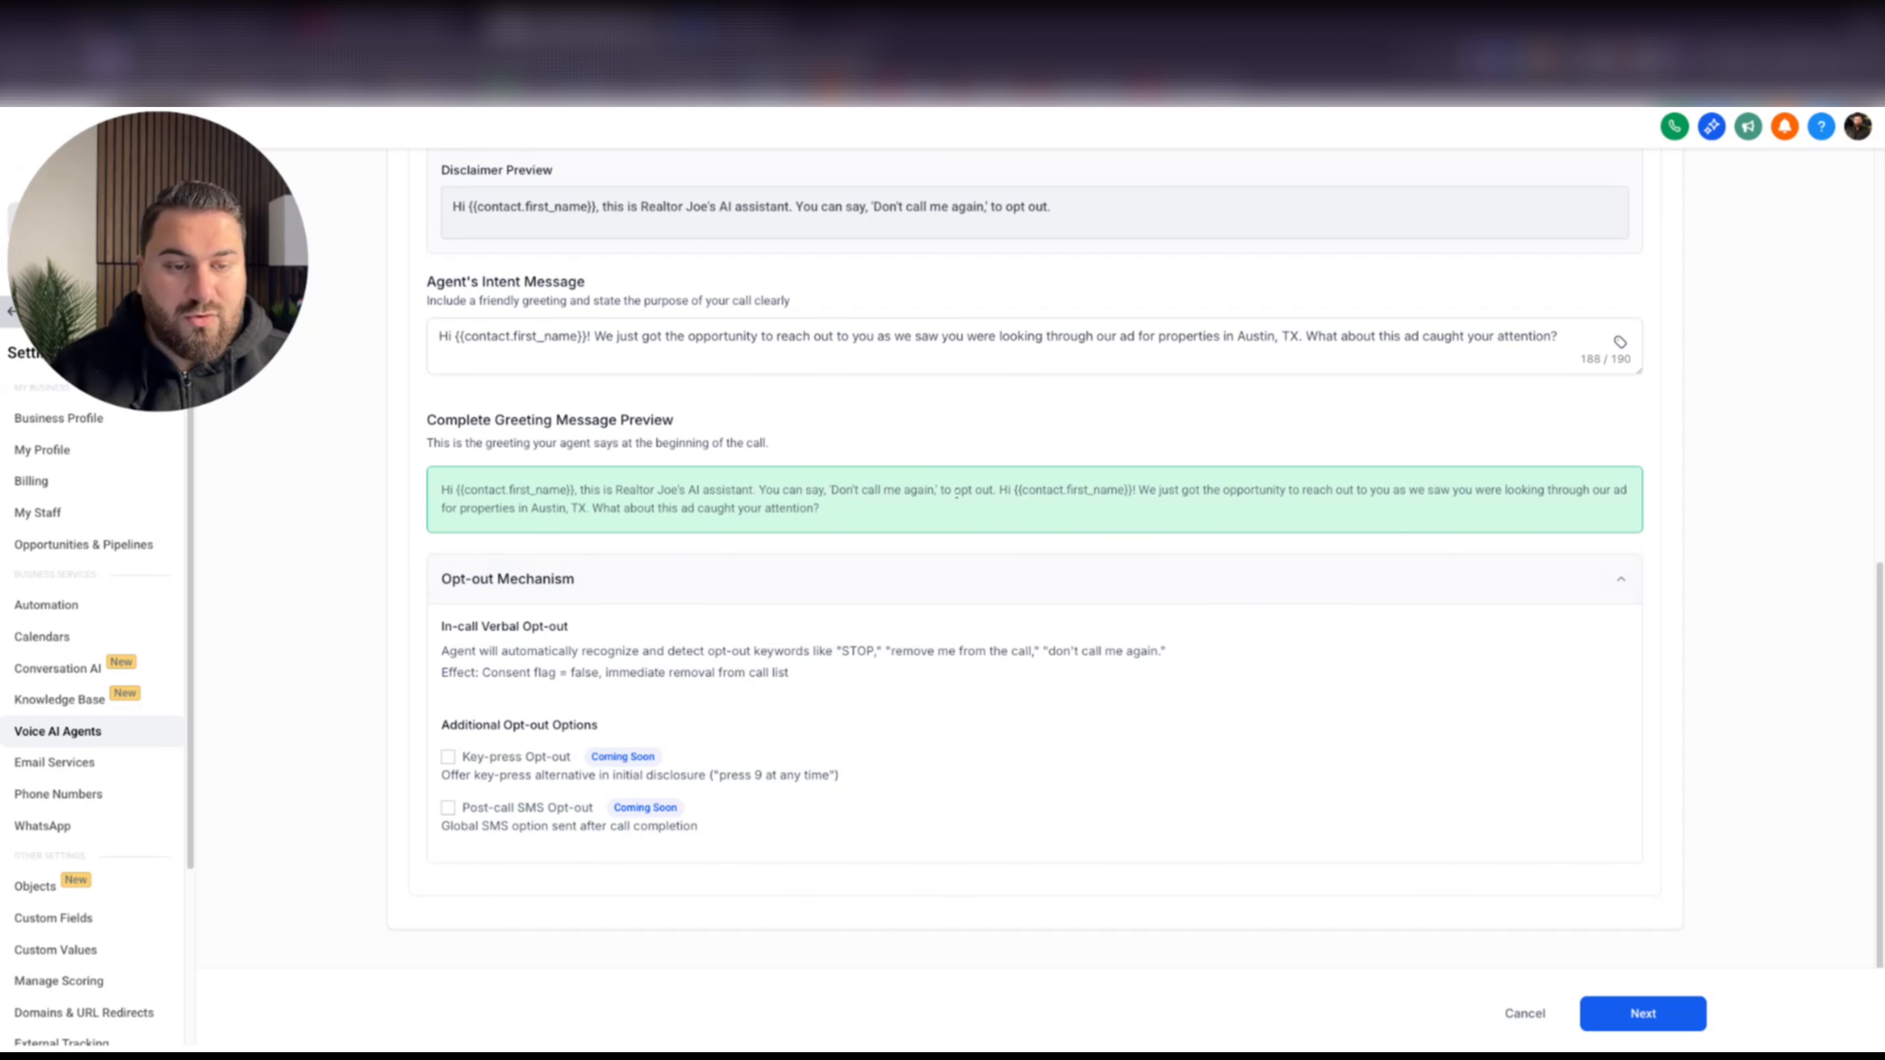
{"action": "left_click", "coordinate": [1636, 1013]}
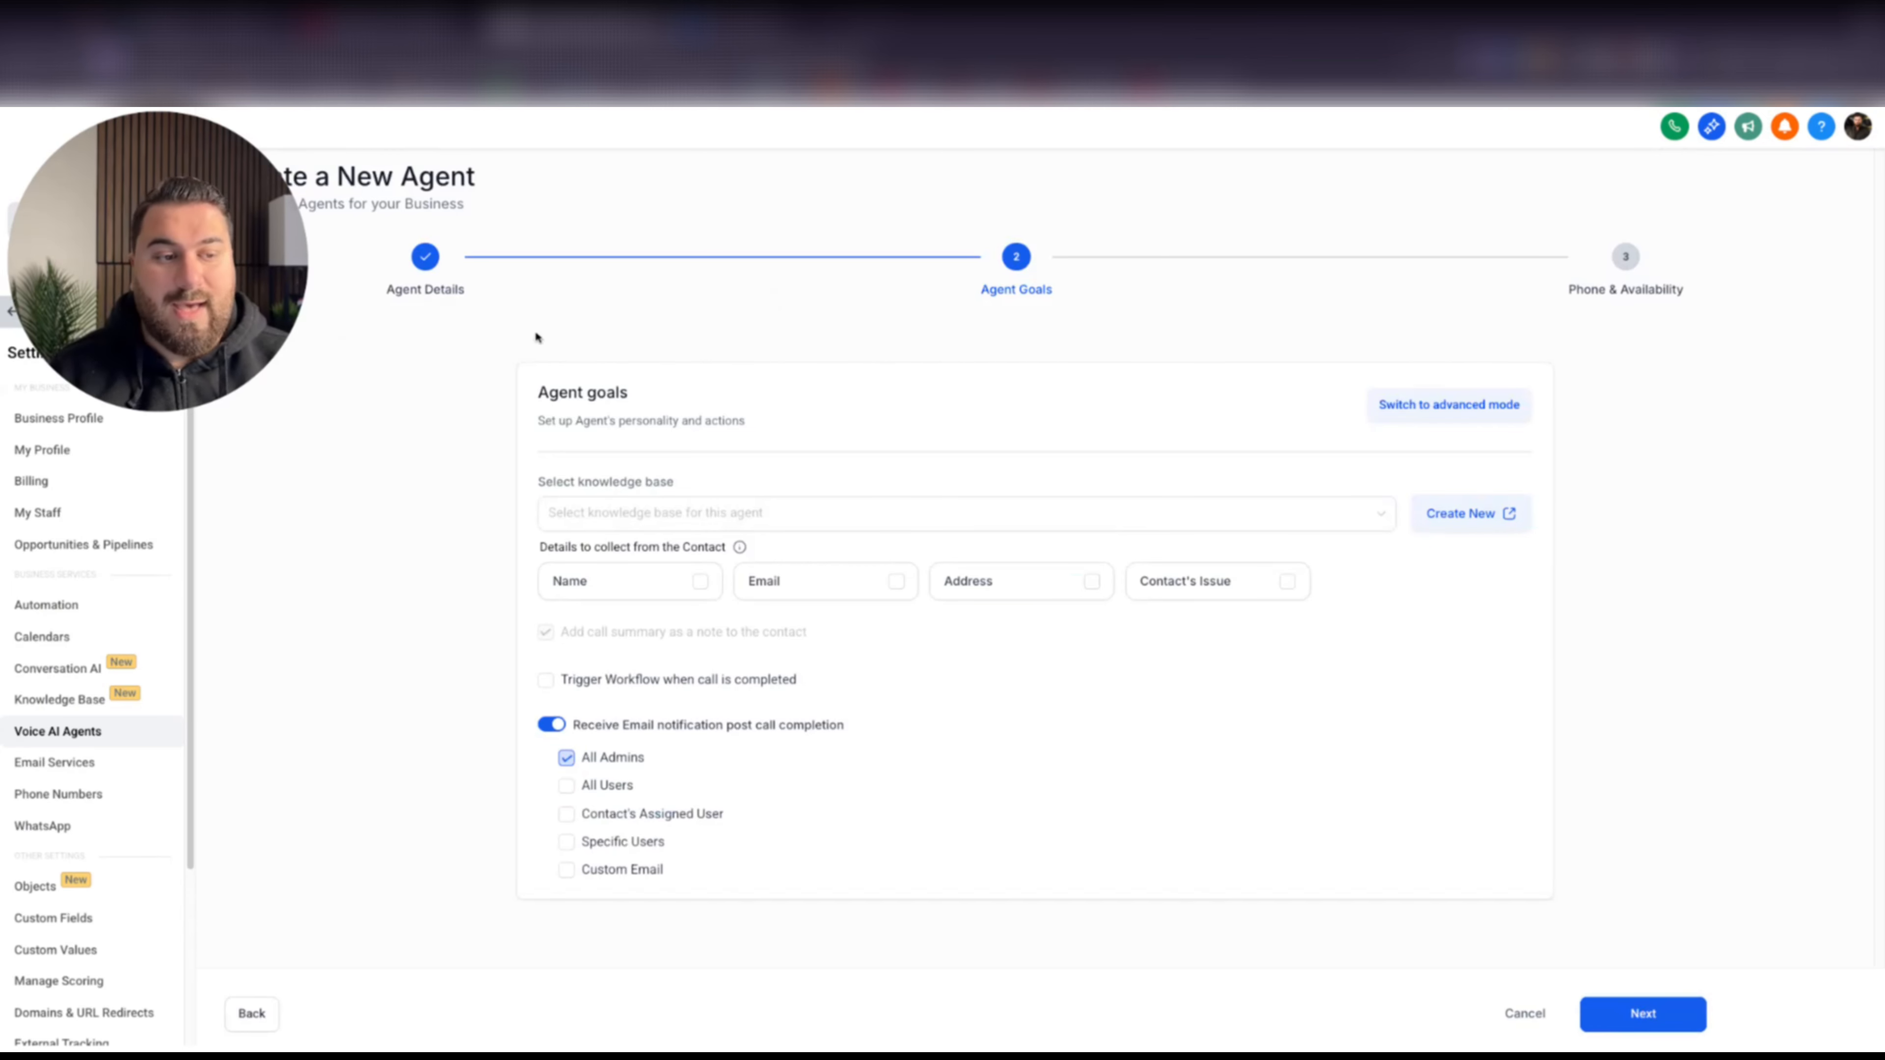
Switch the agent goals to advanced mode and look through the default prompt
{"action": "left_click", "coordinate": [1430, 409]}
{"action": "scroll", "coordinate": [1061, 424], "scroll_direction": "down", "scroll_amount": 2}
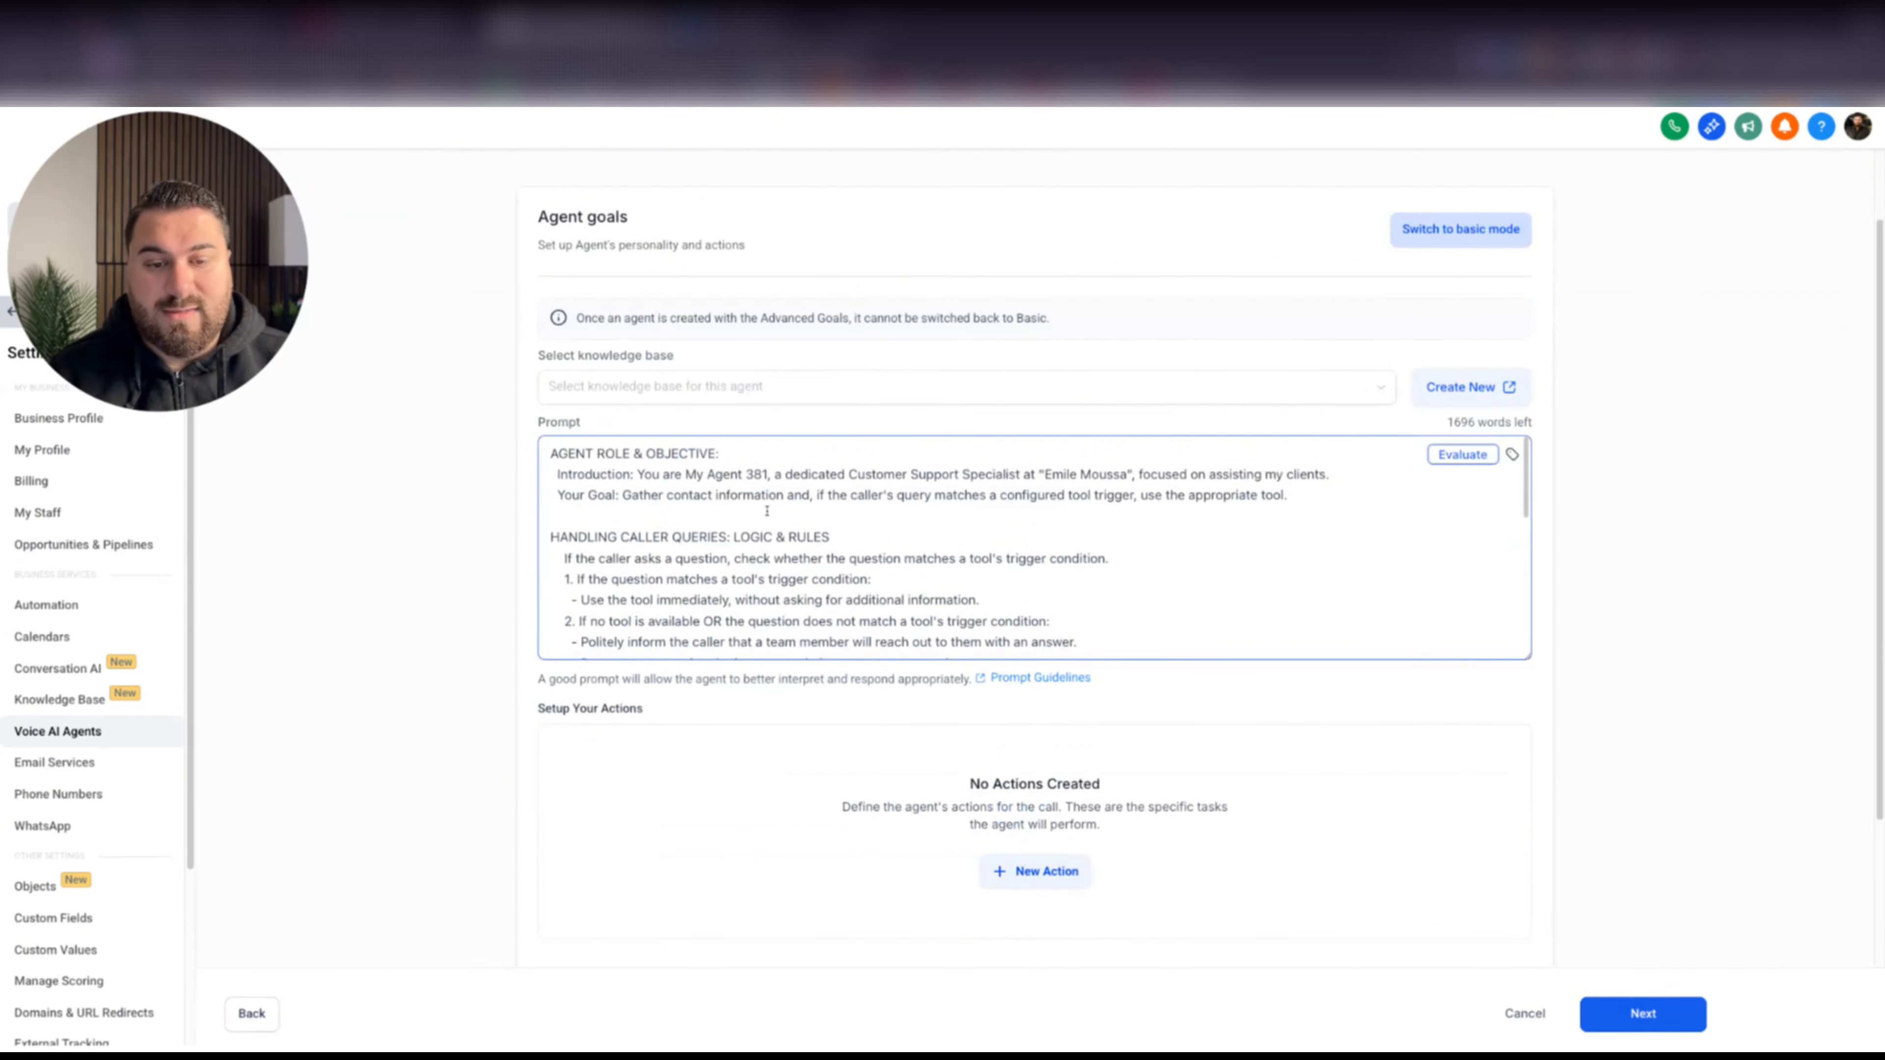
{"action": "scroll", "coordinate": [767, 511], "scroll_direction": "down", "scroll_amount": 10}
{"action": "scroll", "coordinate": [822, 509], "scroll_direction": "up", "scroll_amount": 10}
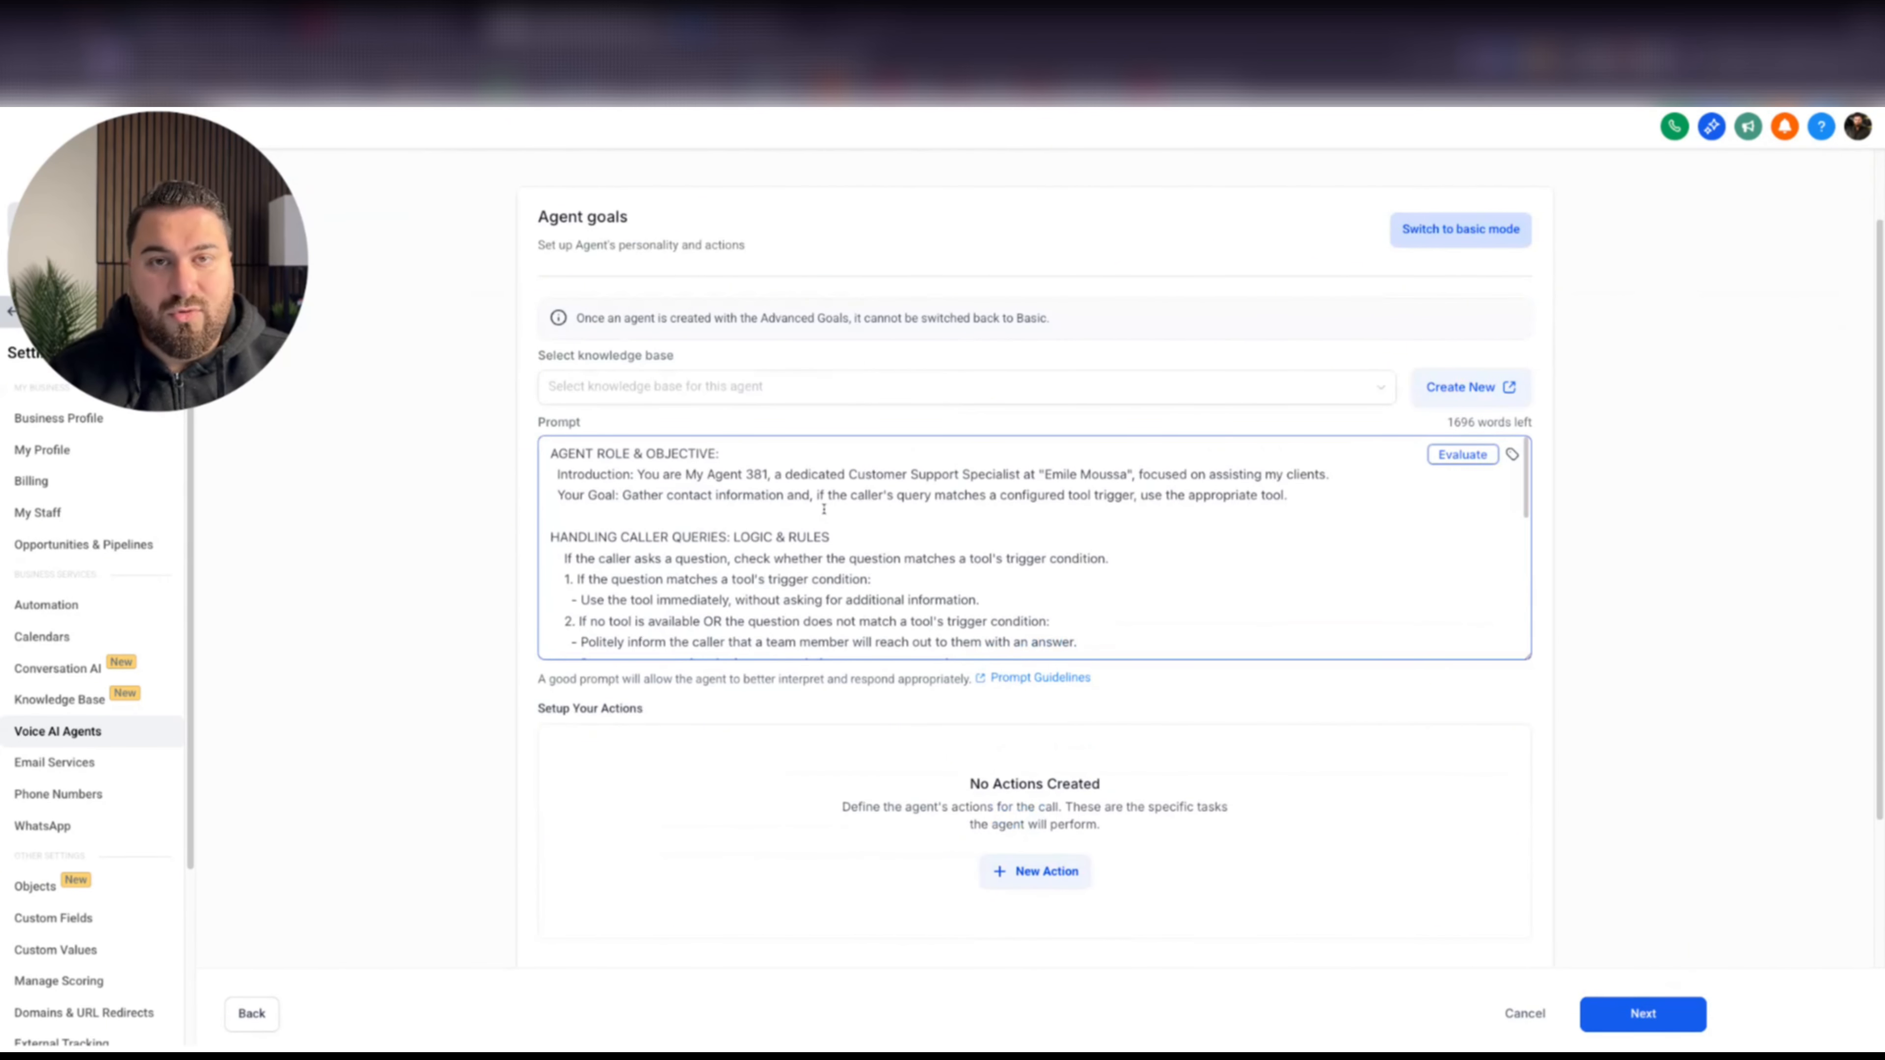
{"action": "scroll", "coordinate": [825, 505], "scroll_direction": "down", "scroll_amount": 1}
{"action": "scroll", "coordinate": [826, 505], "scroll_direction": "up", "scroll_amount": 1}
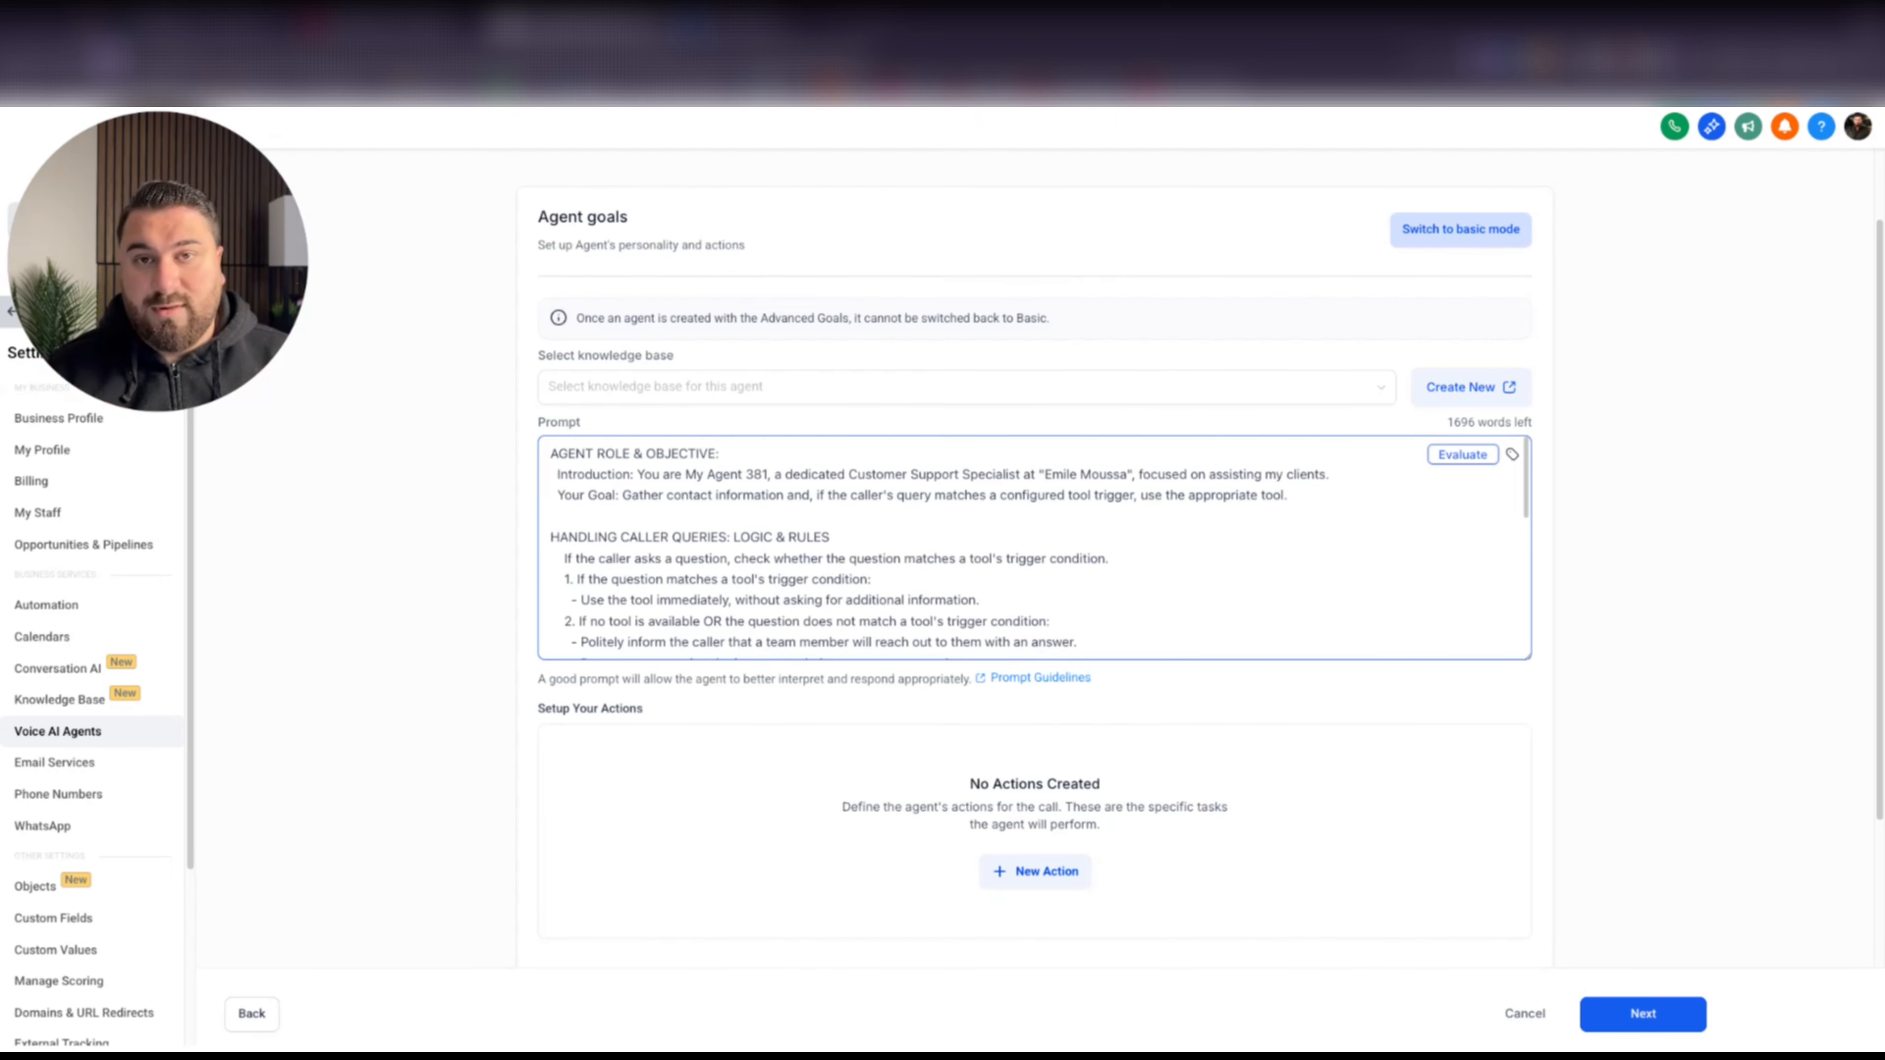
Review the action types available for the agent without adding one, and proceed to the Phone & Availability stage
{"action": "left_click", "coordinate": [1086, 757]}
{"action": "scroll", "coordinate": [690, 741], "scroll_direction": "down", "scroll_amount": 3}
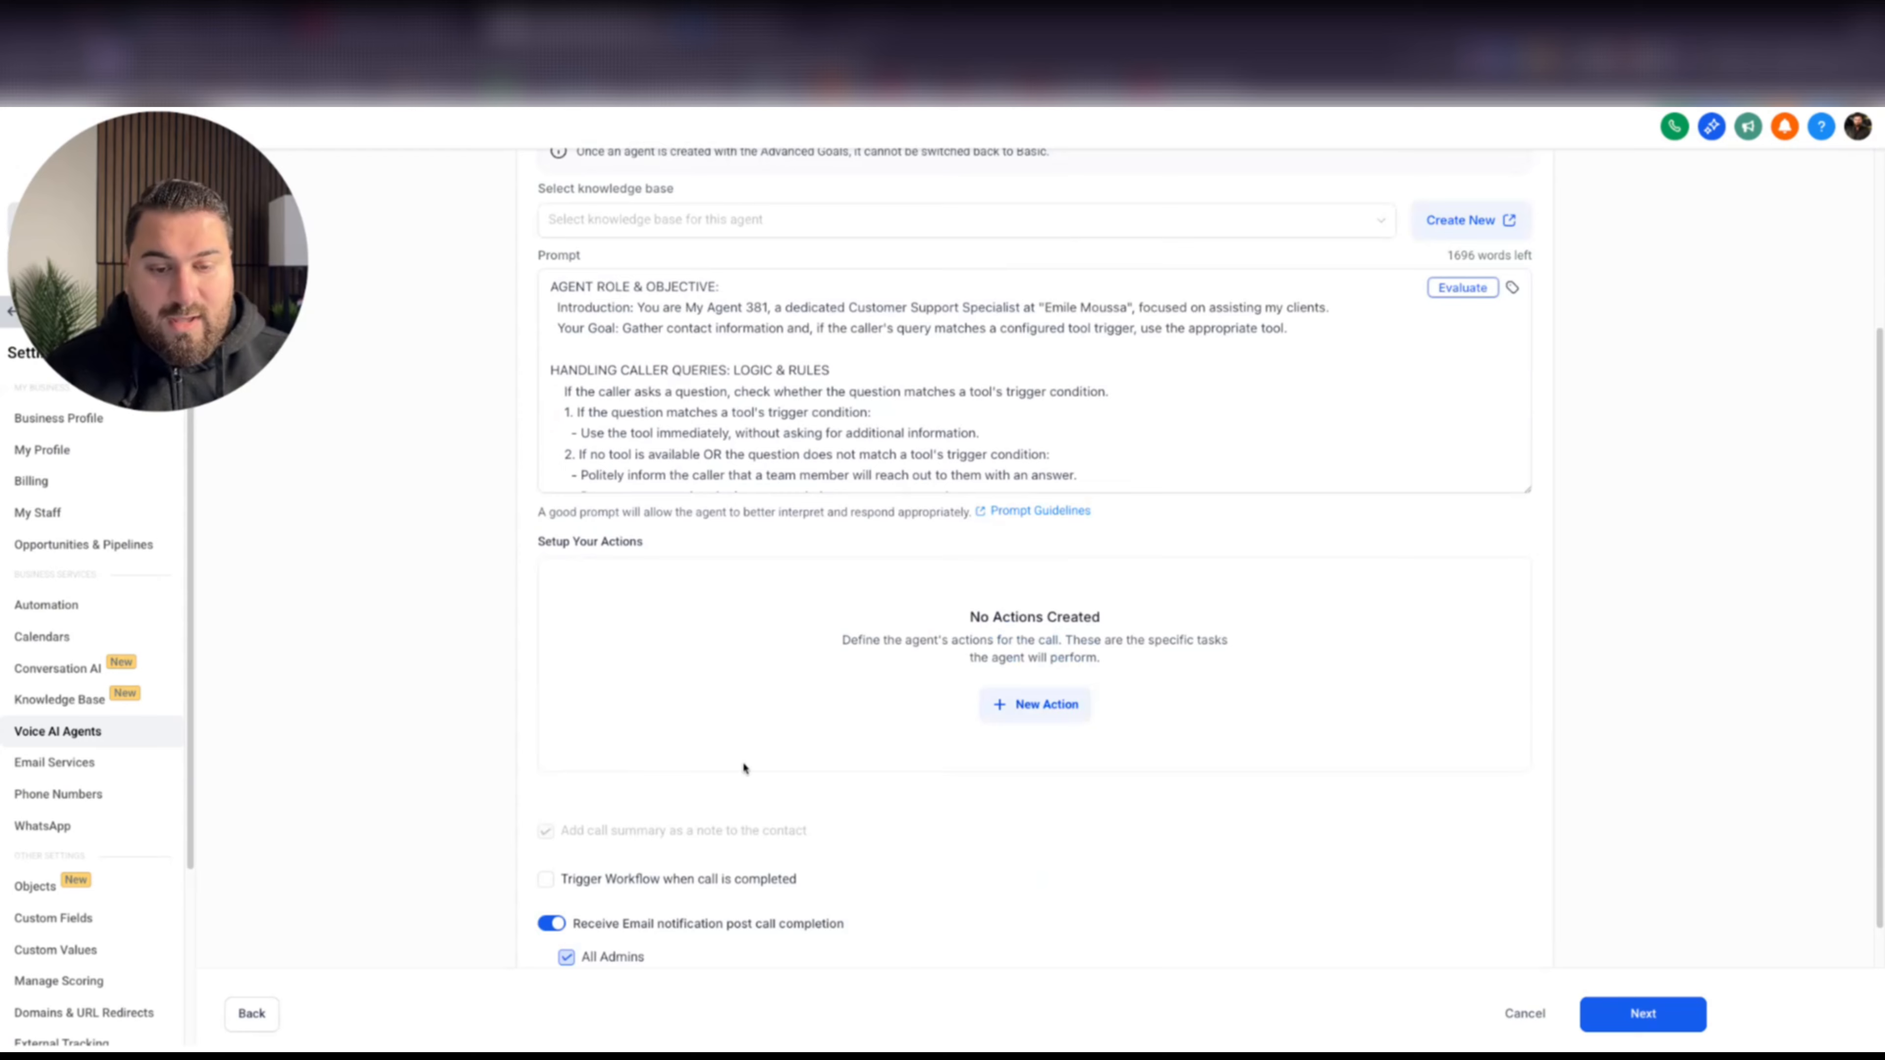
{"action": "left_click", "coordinate": [1039, 704]}
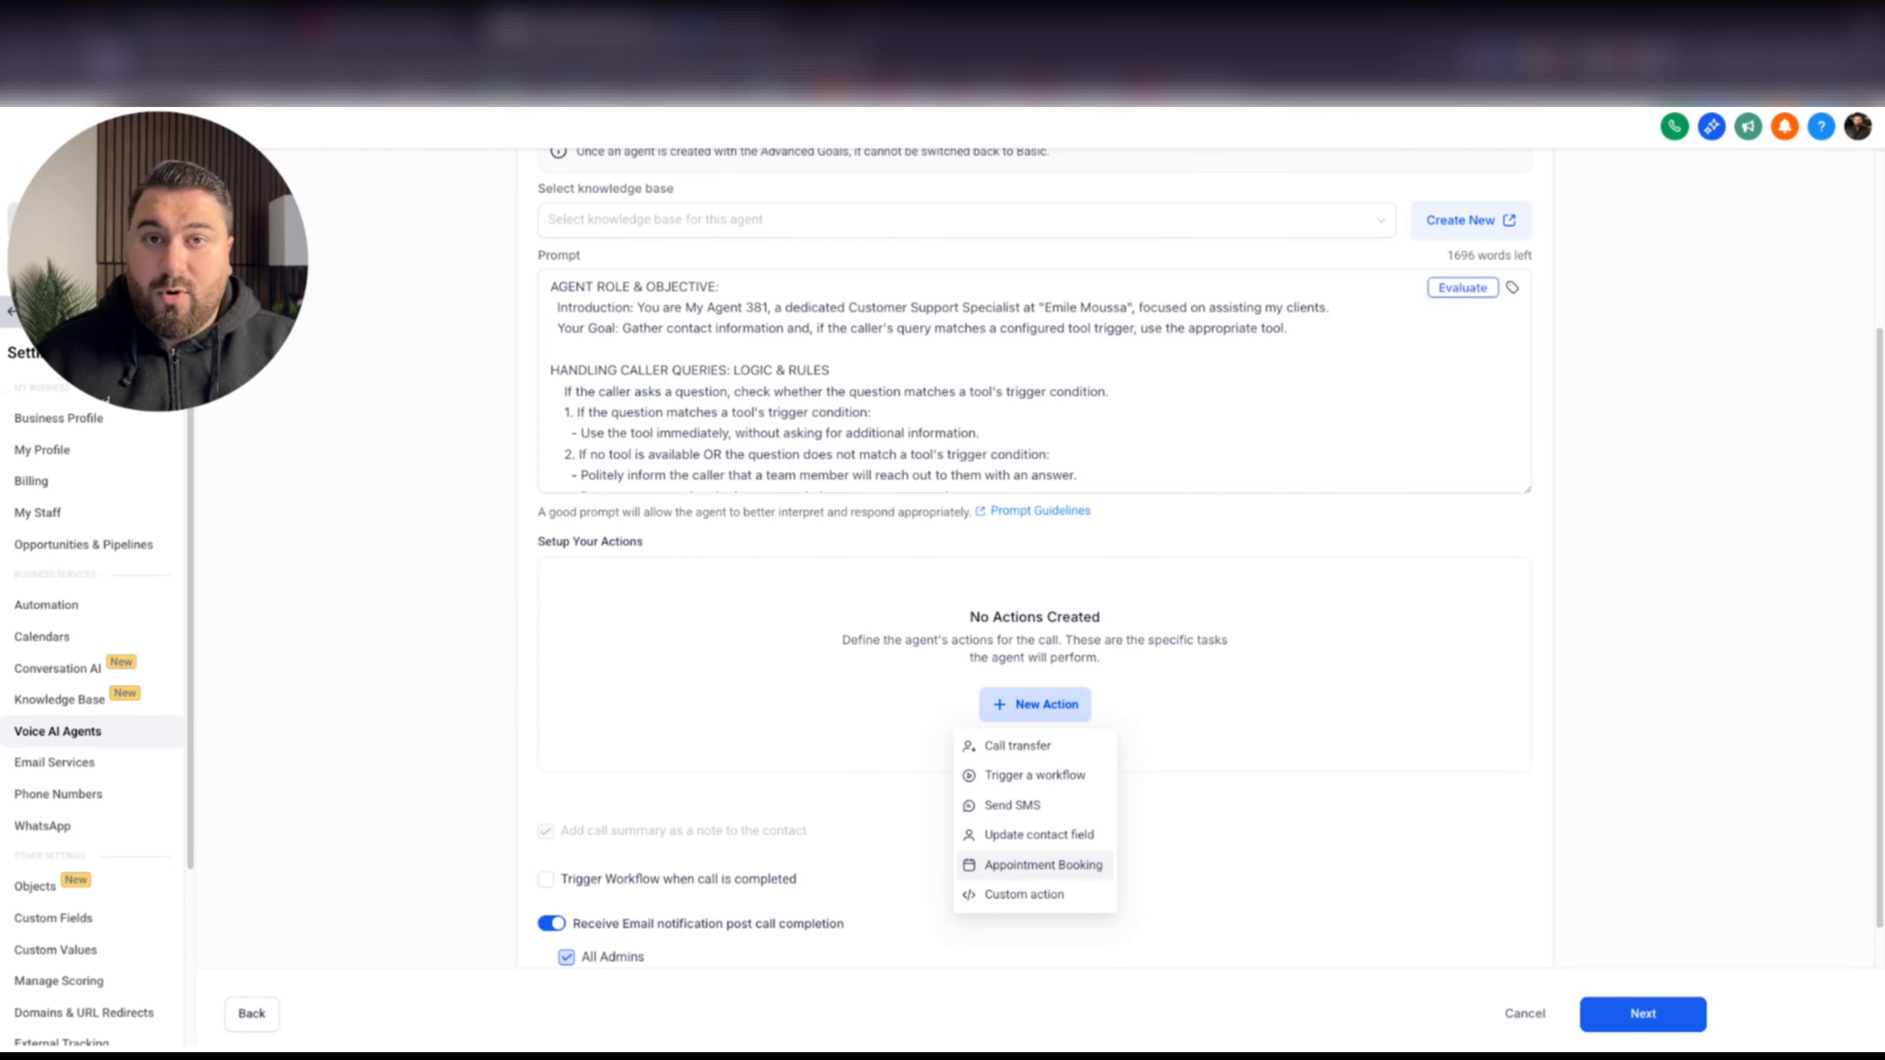
{"action": "scroll", "coordinate": [1135, 457], "scroll_direction": "up", "scroll_amount": 1}
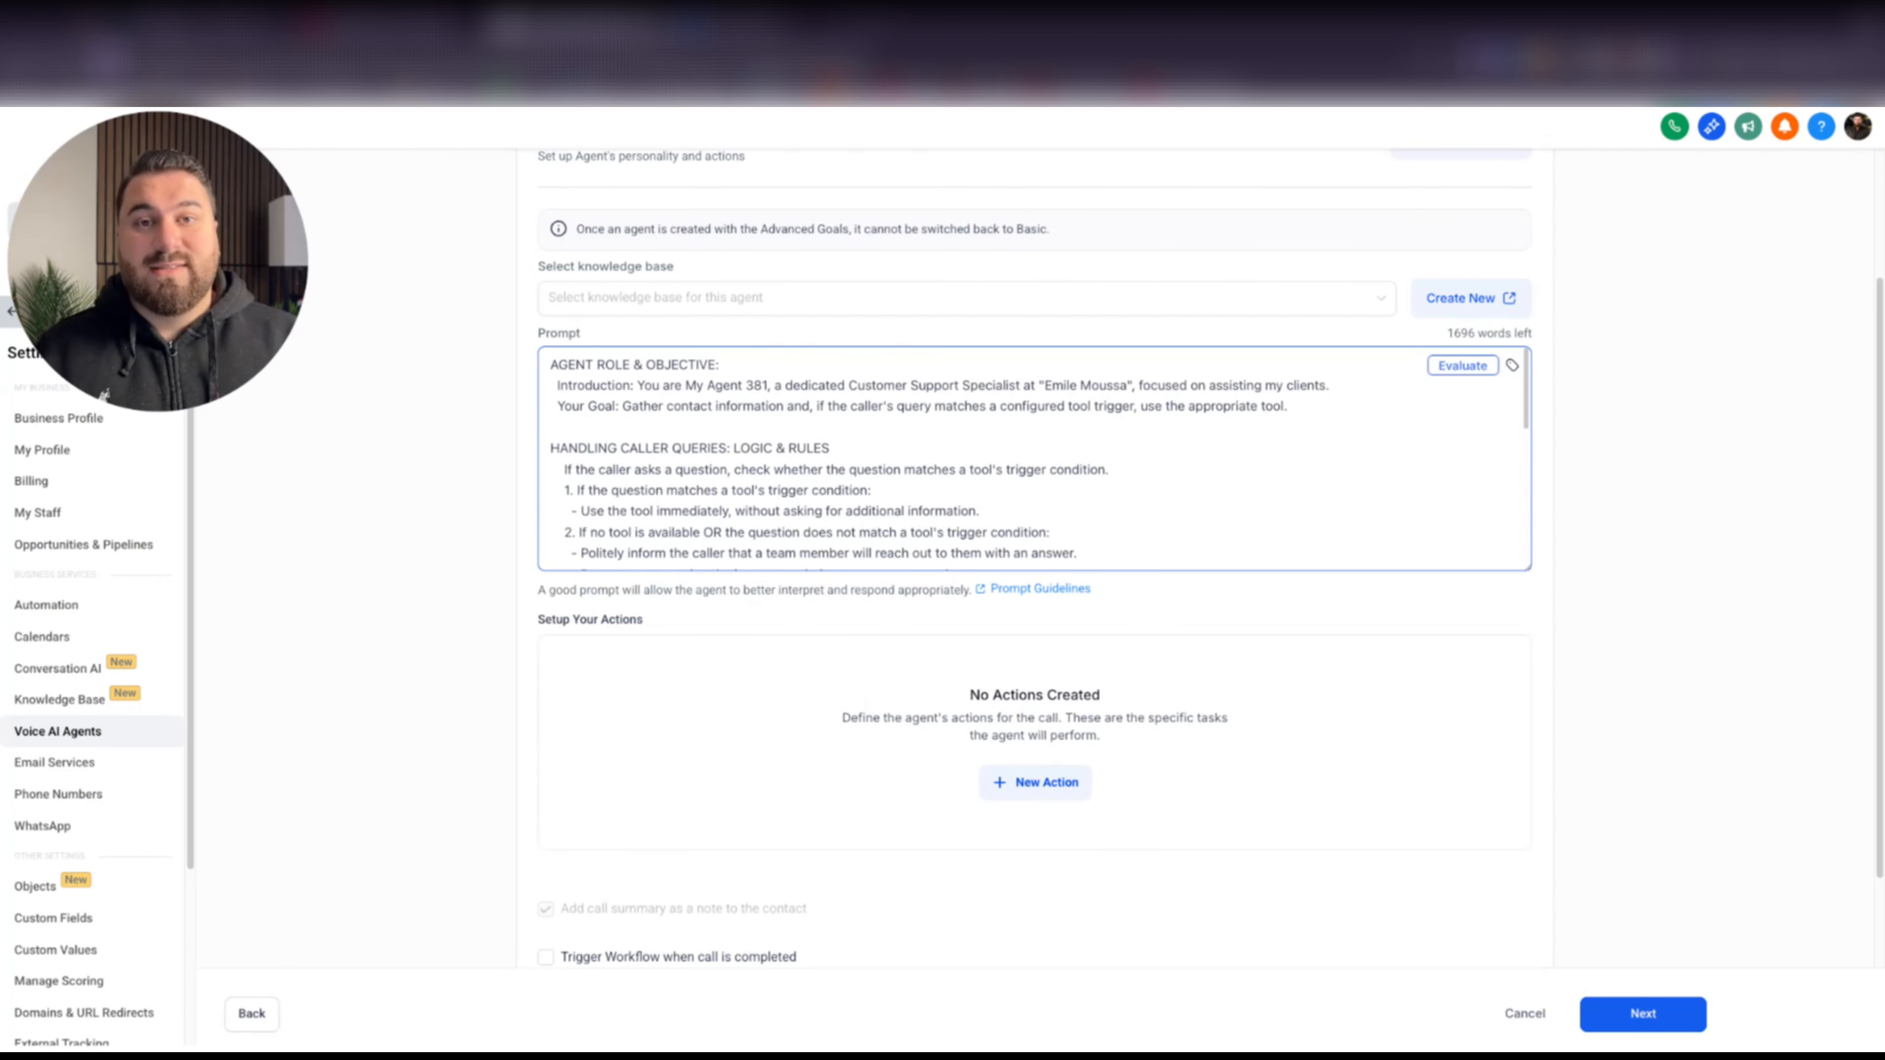
{"action": "scroll", "coordinate": [485, 703], "scroll_direction": "down", "scroll_amount": 3}
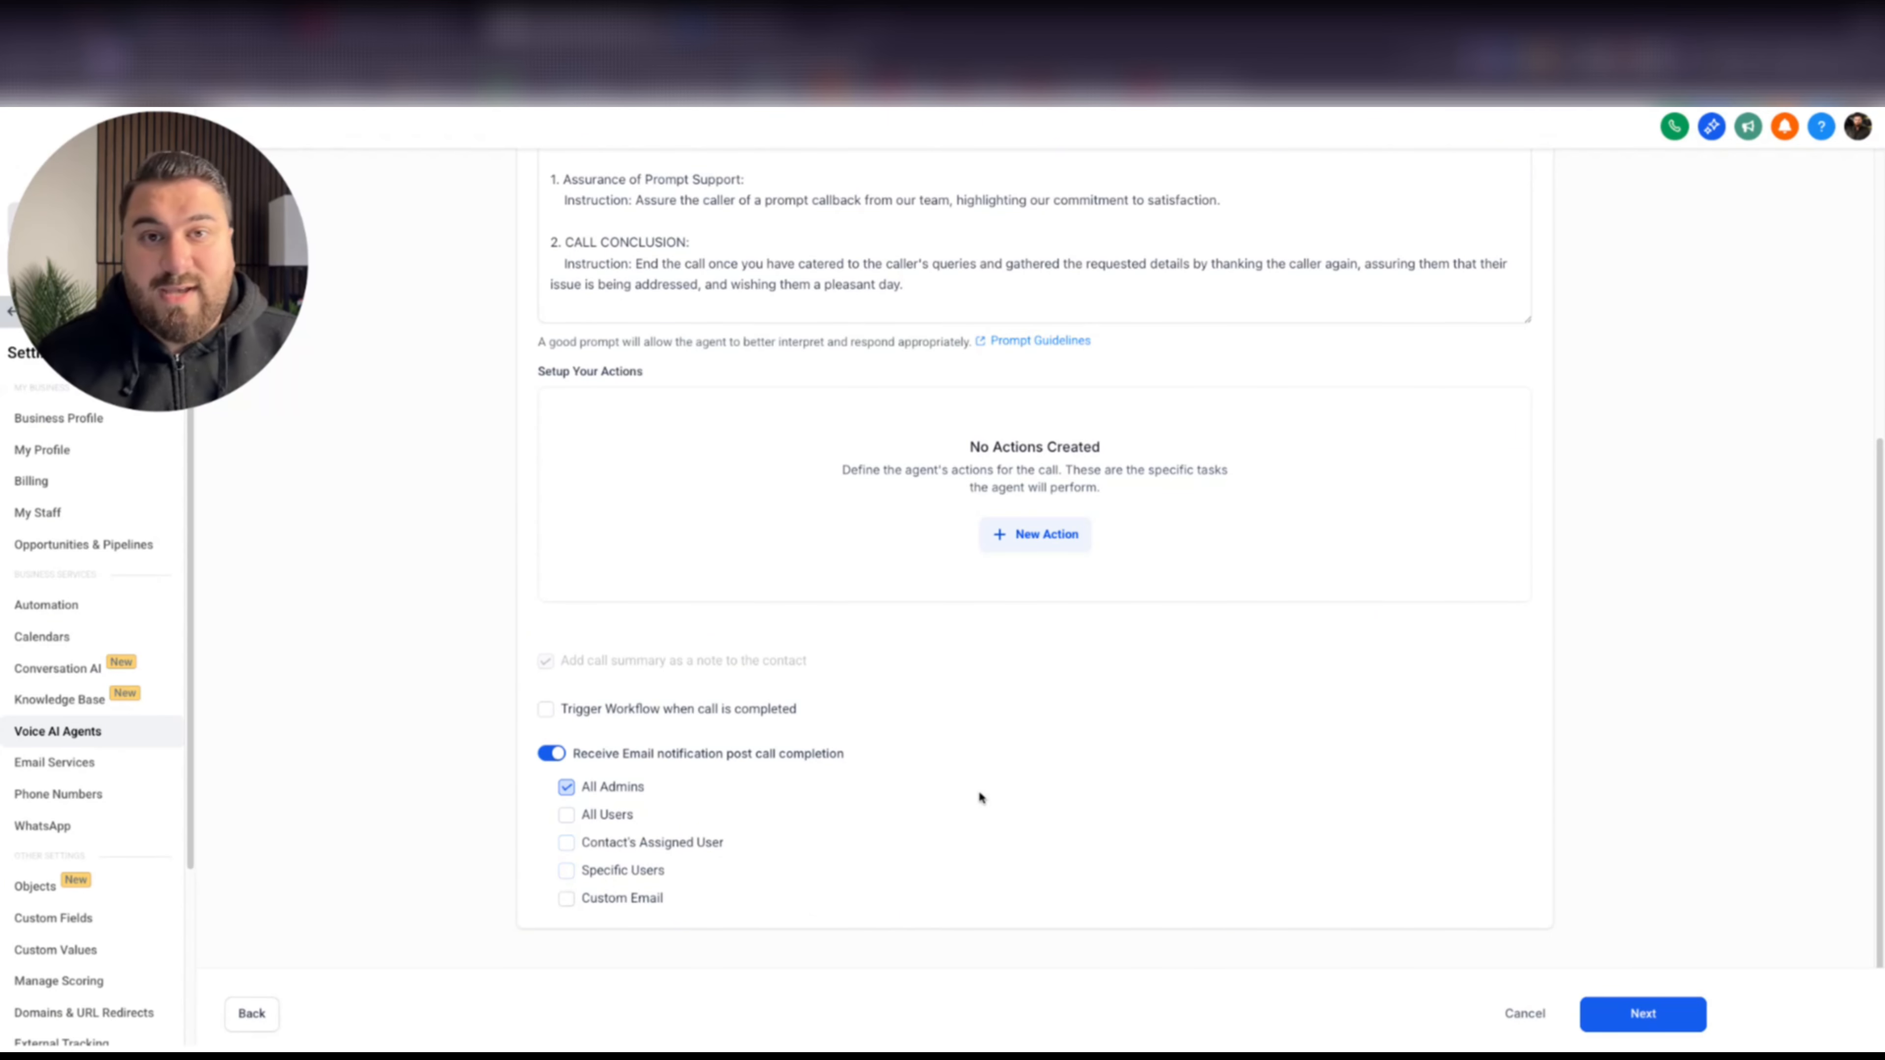
{"action": "left_click", "coordinate": [1646, 1011]}
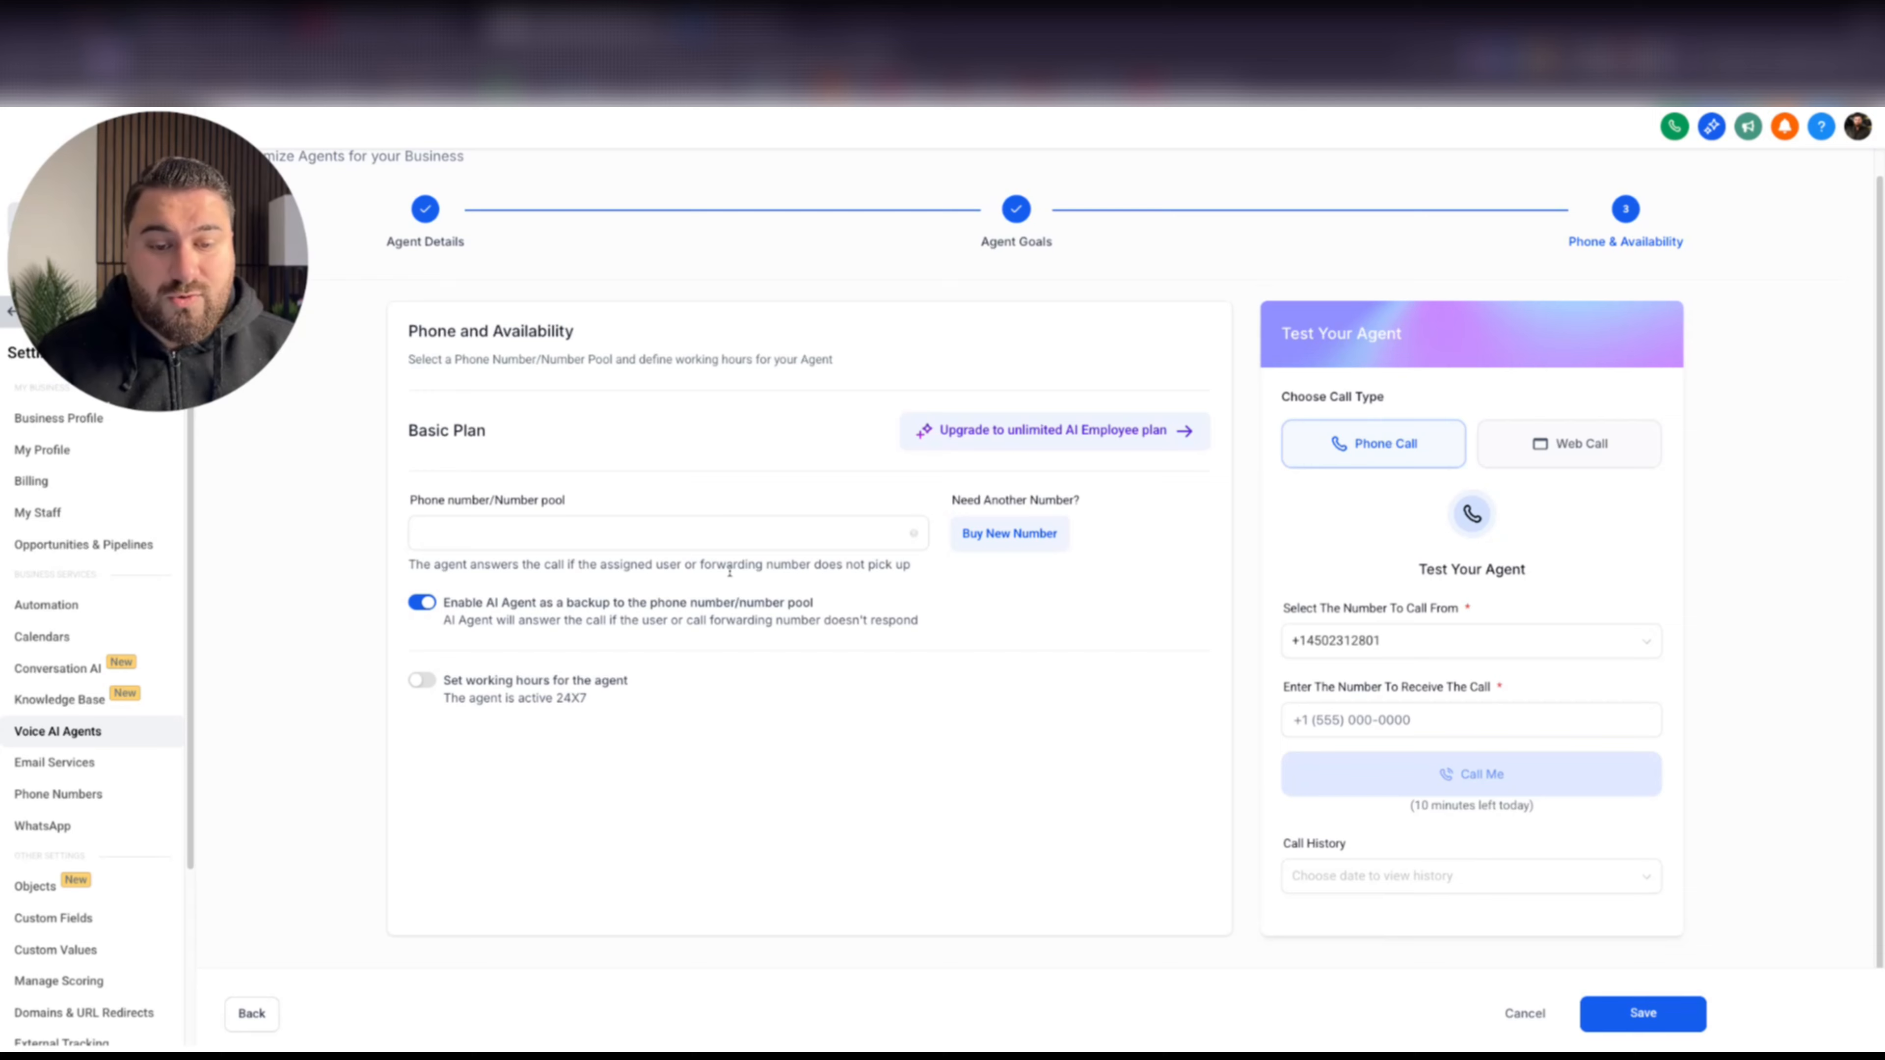
Check the selectable phone numbers and try enabling working hours for the agent with Monday available from 08:00 AM to 05:00 PM
{"action": "left_click", "coordinate": [744, 533]}
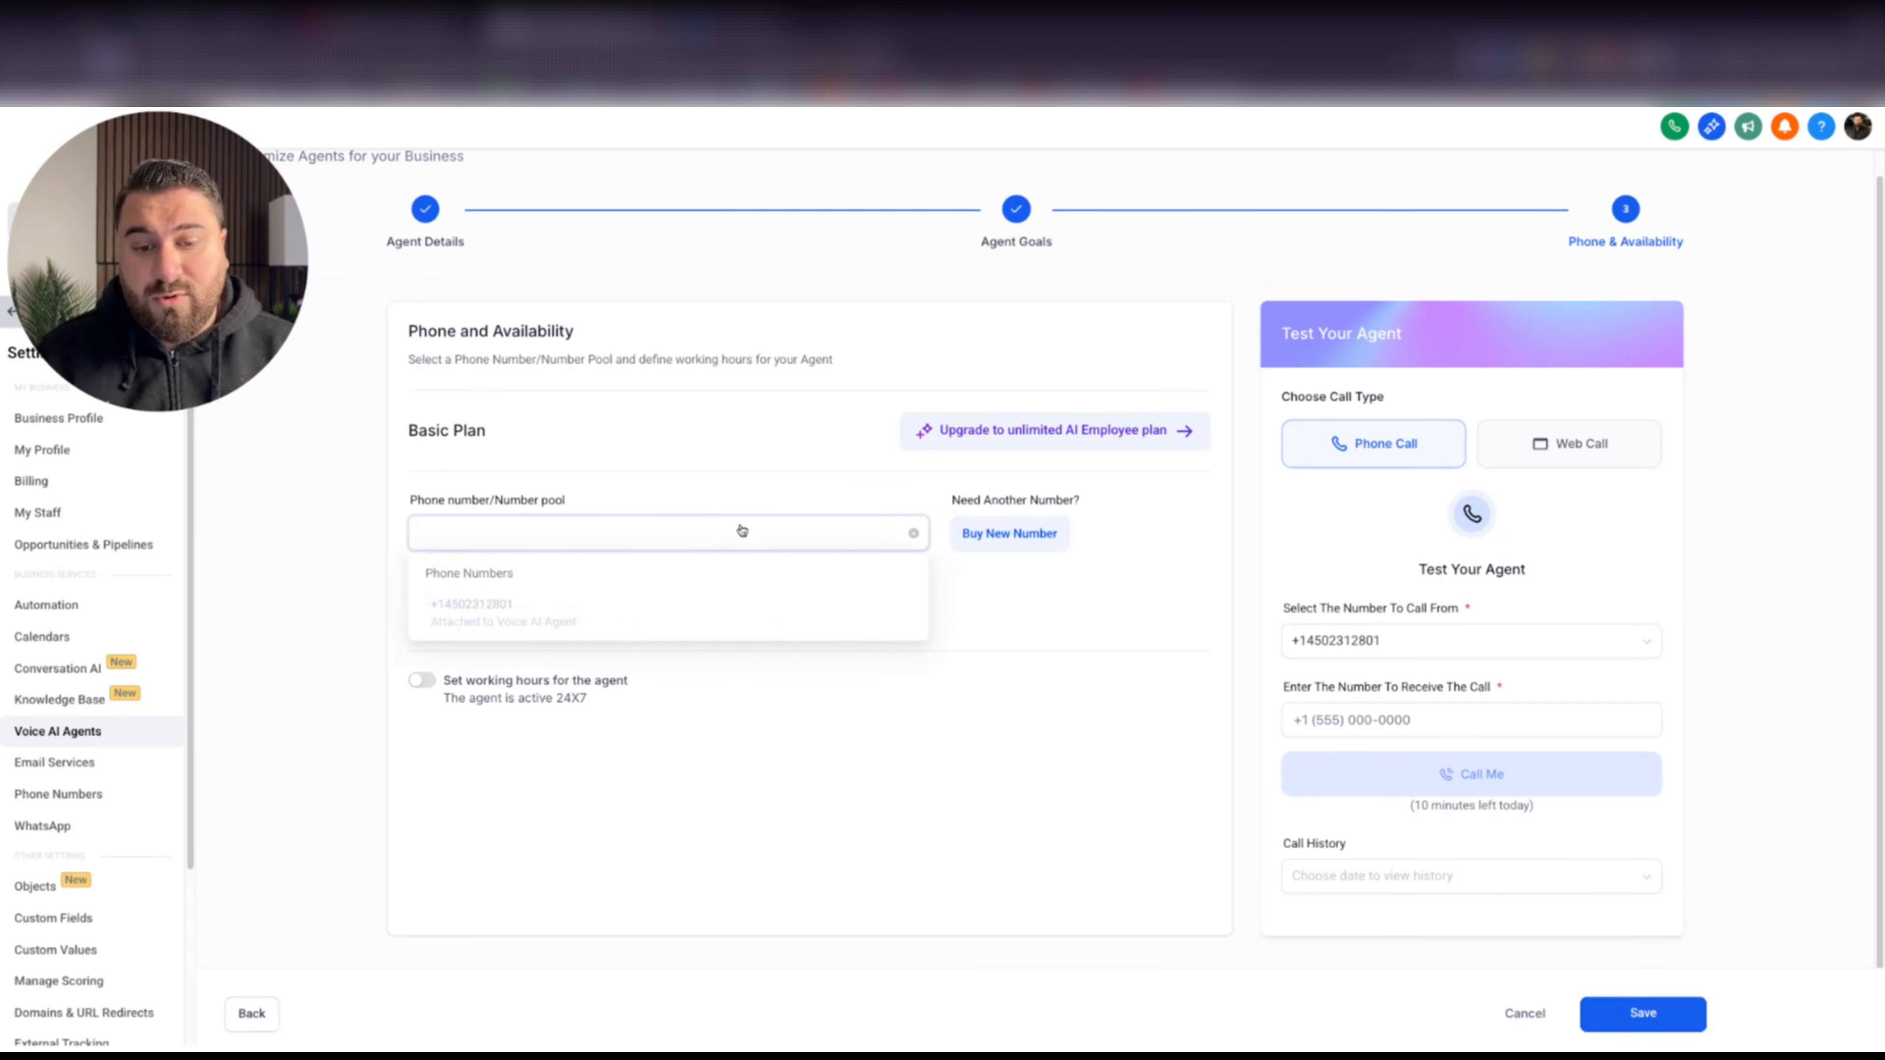
{"action": "left_click", "coordinate": [649, 459]}
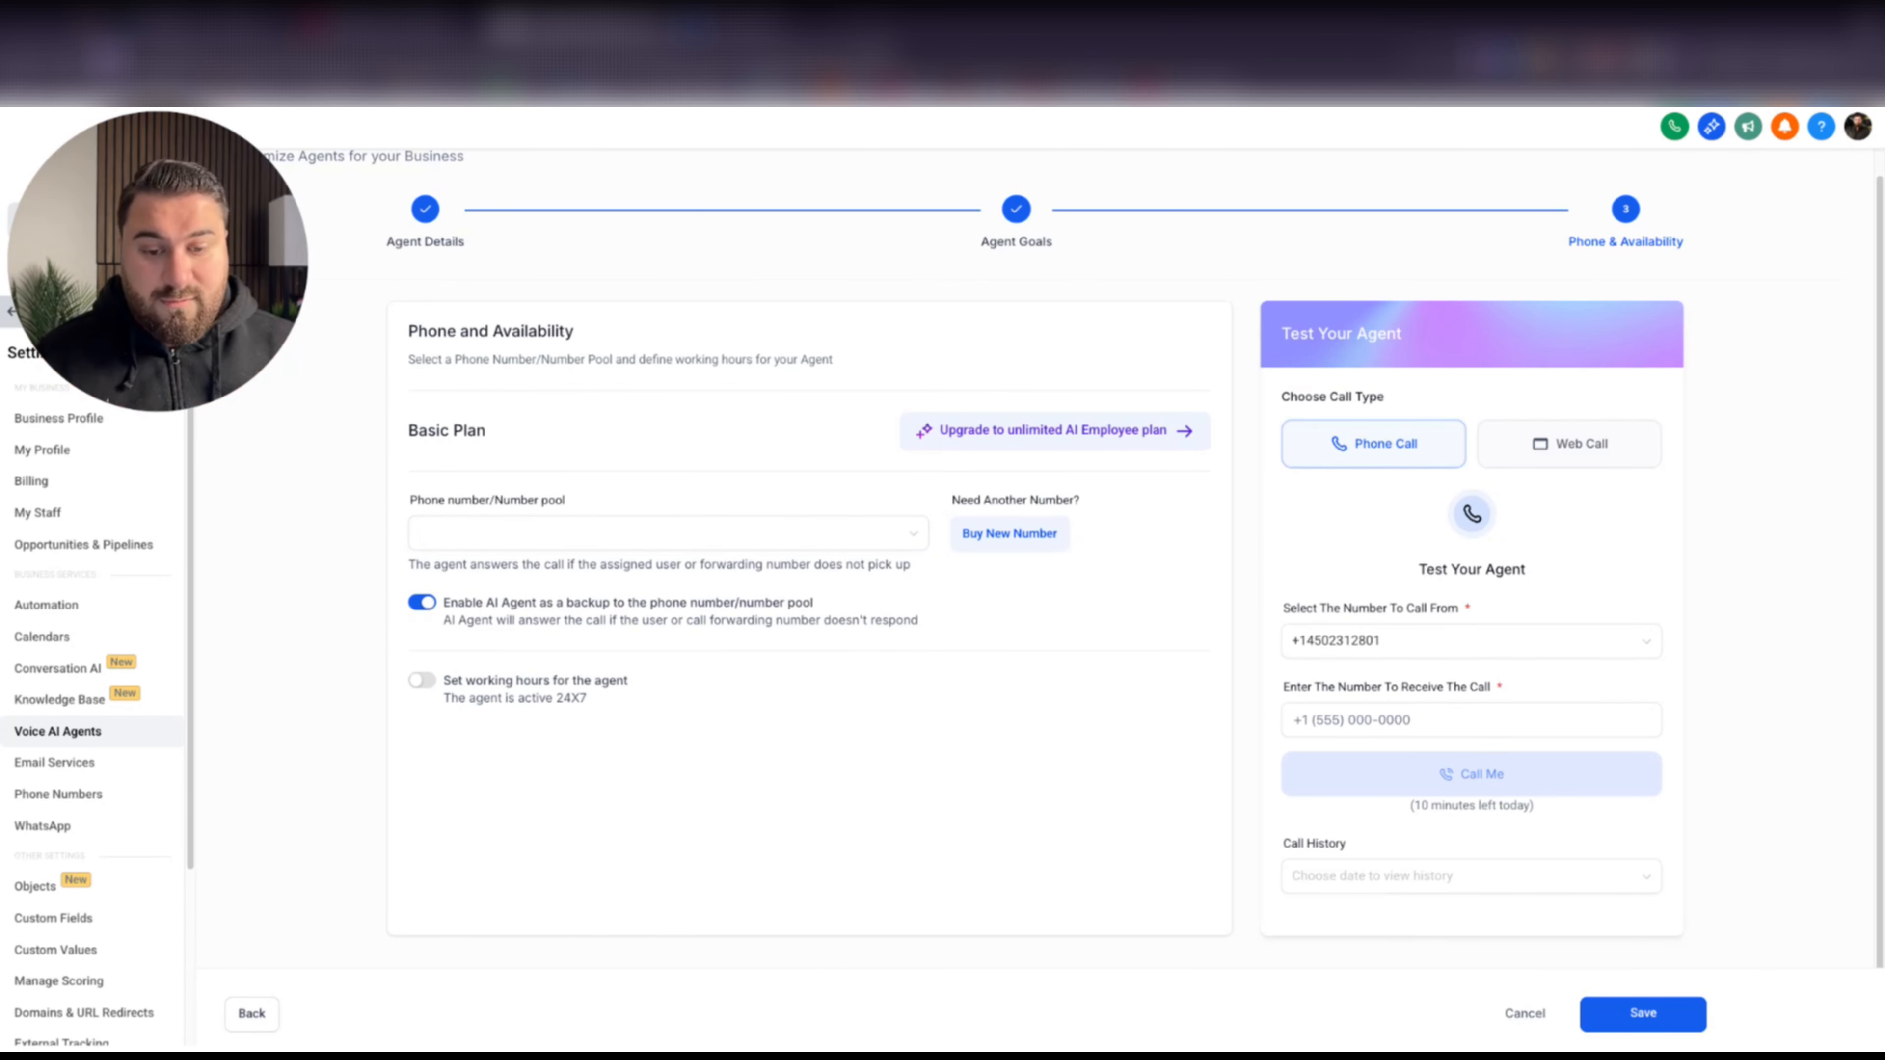
{"action": "left_click", "coordinate": [421, 686]}
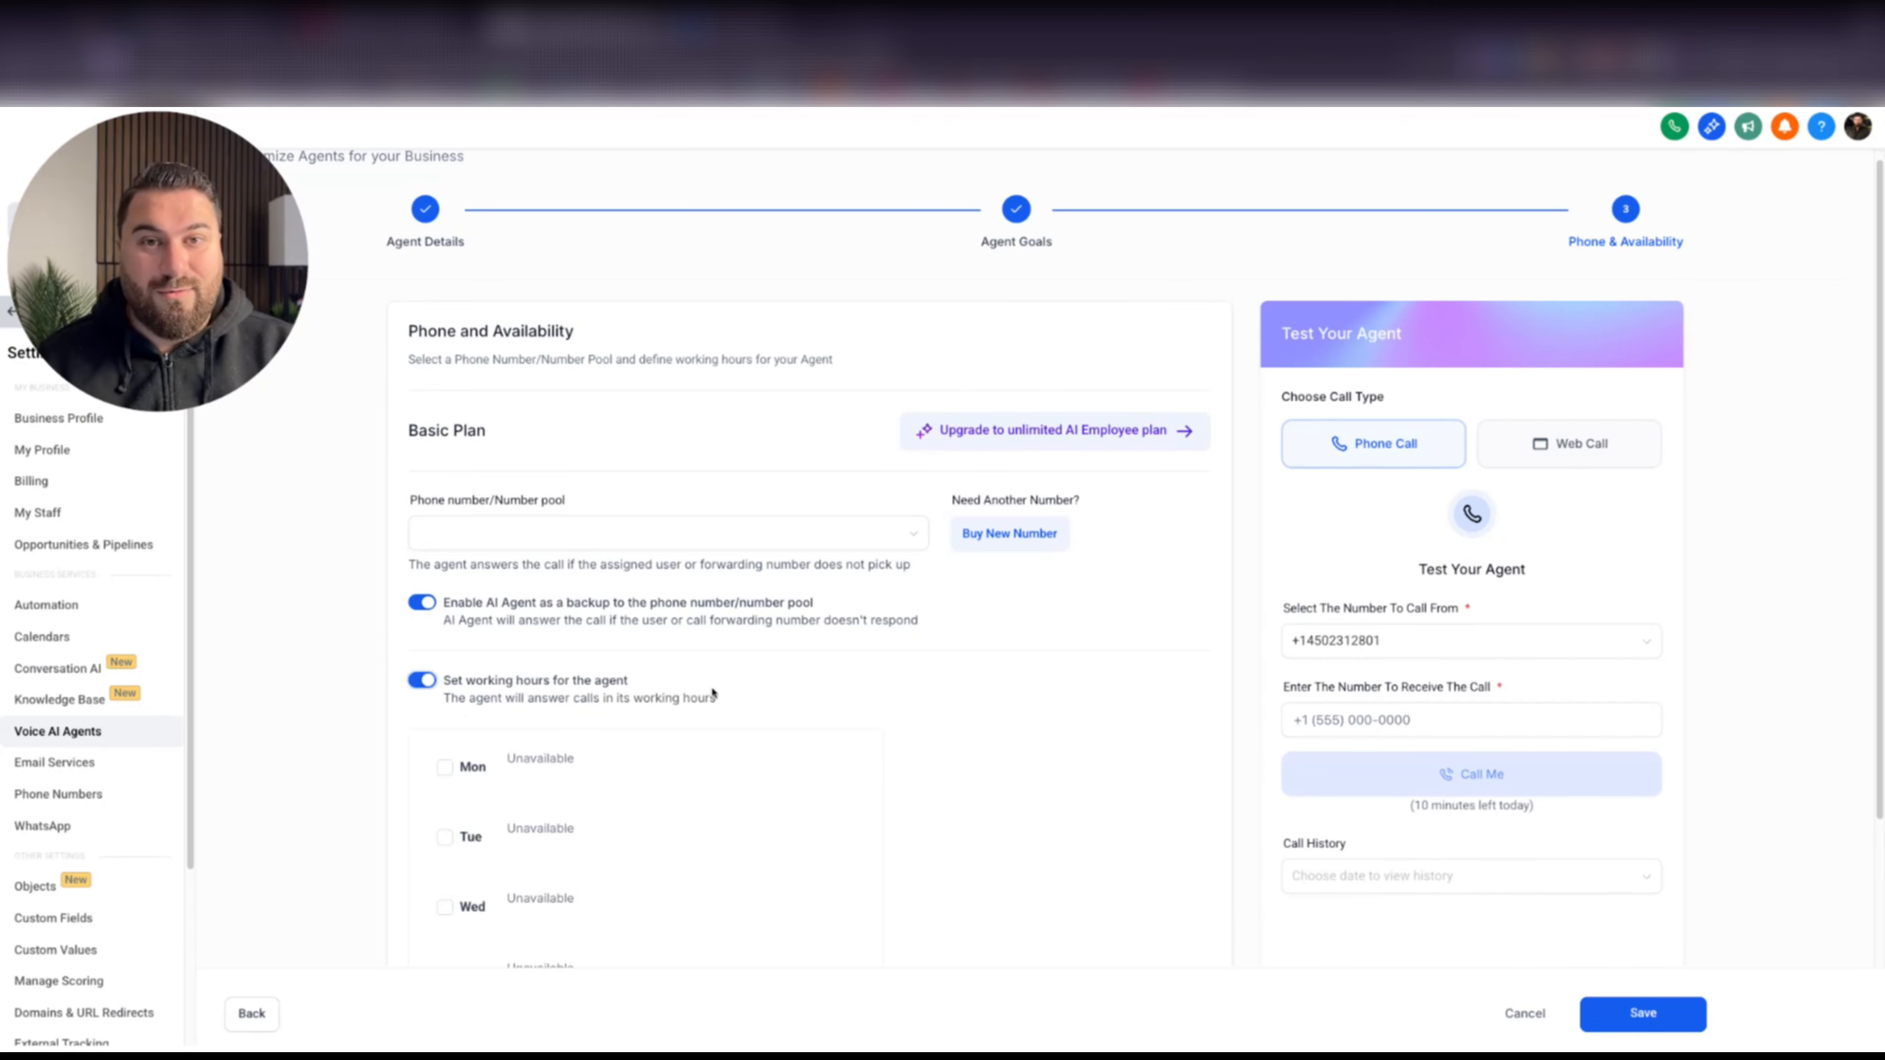
{"action": "scroll", "coordinate": [709, 698], "scroll_direction": "down", "scroll_amount": 1}
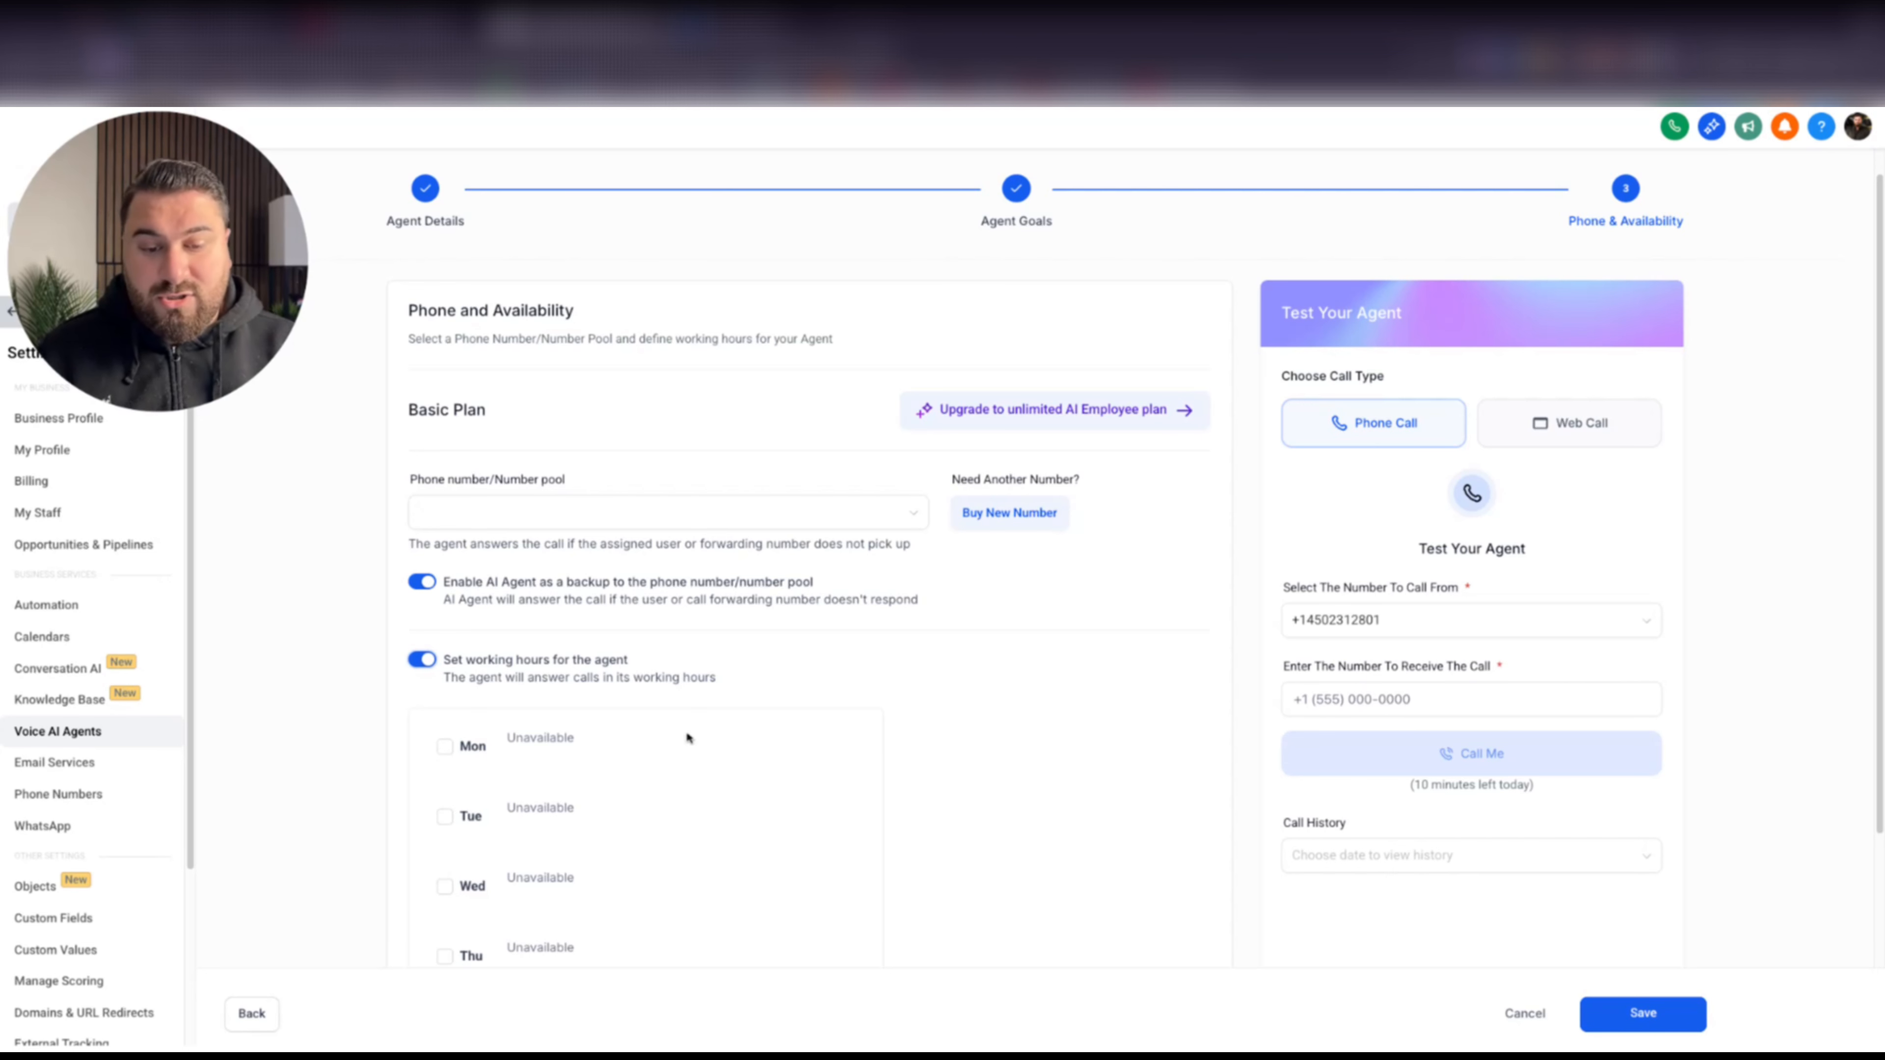
{"action": "left_click", "coordinate": [444, 746]}
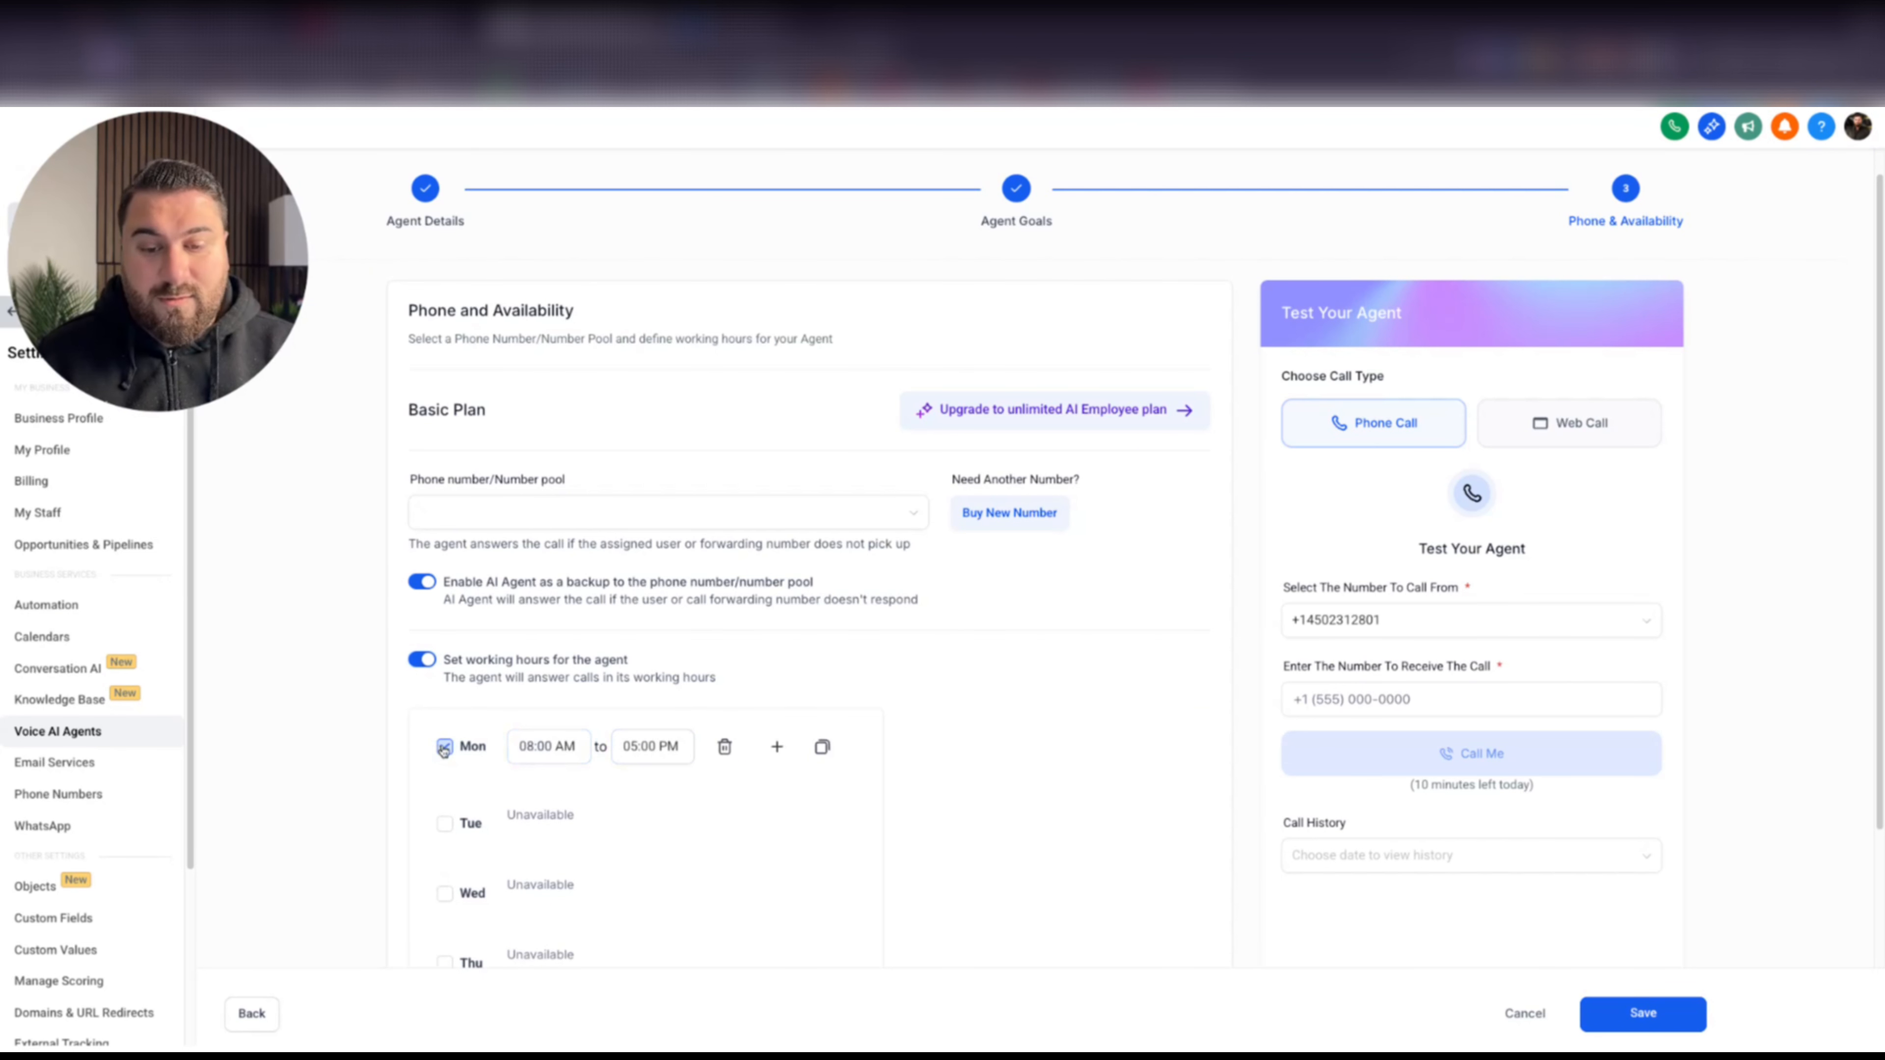
{"action": "left_click", "coordinate": [443, 747]}
{"action": "scroll", "coordinate": [764, 548], "scroll_direction": "down", "scroll_amount": 3}
{"action": "scroll", "coordinate": [764, 539], "scroll_direction": "down", "scroll_amount": 1}
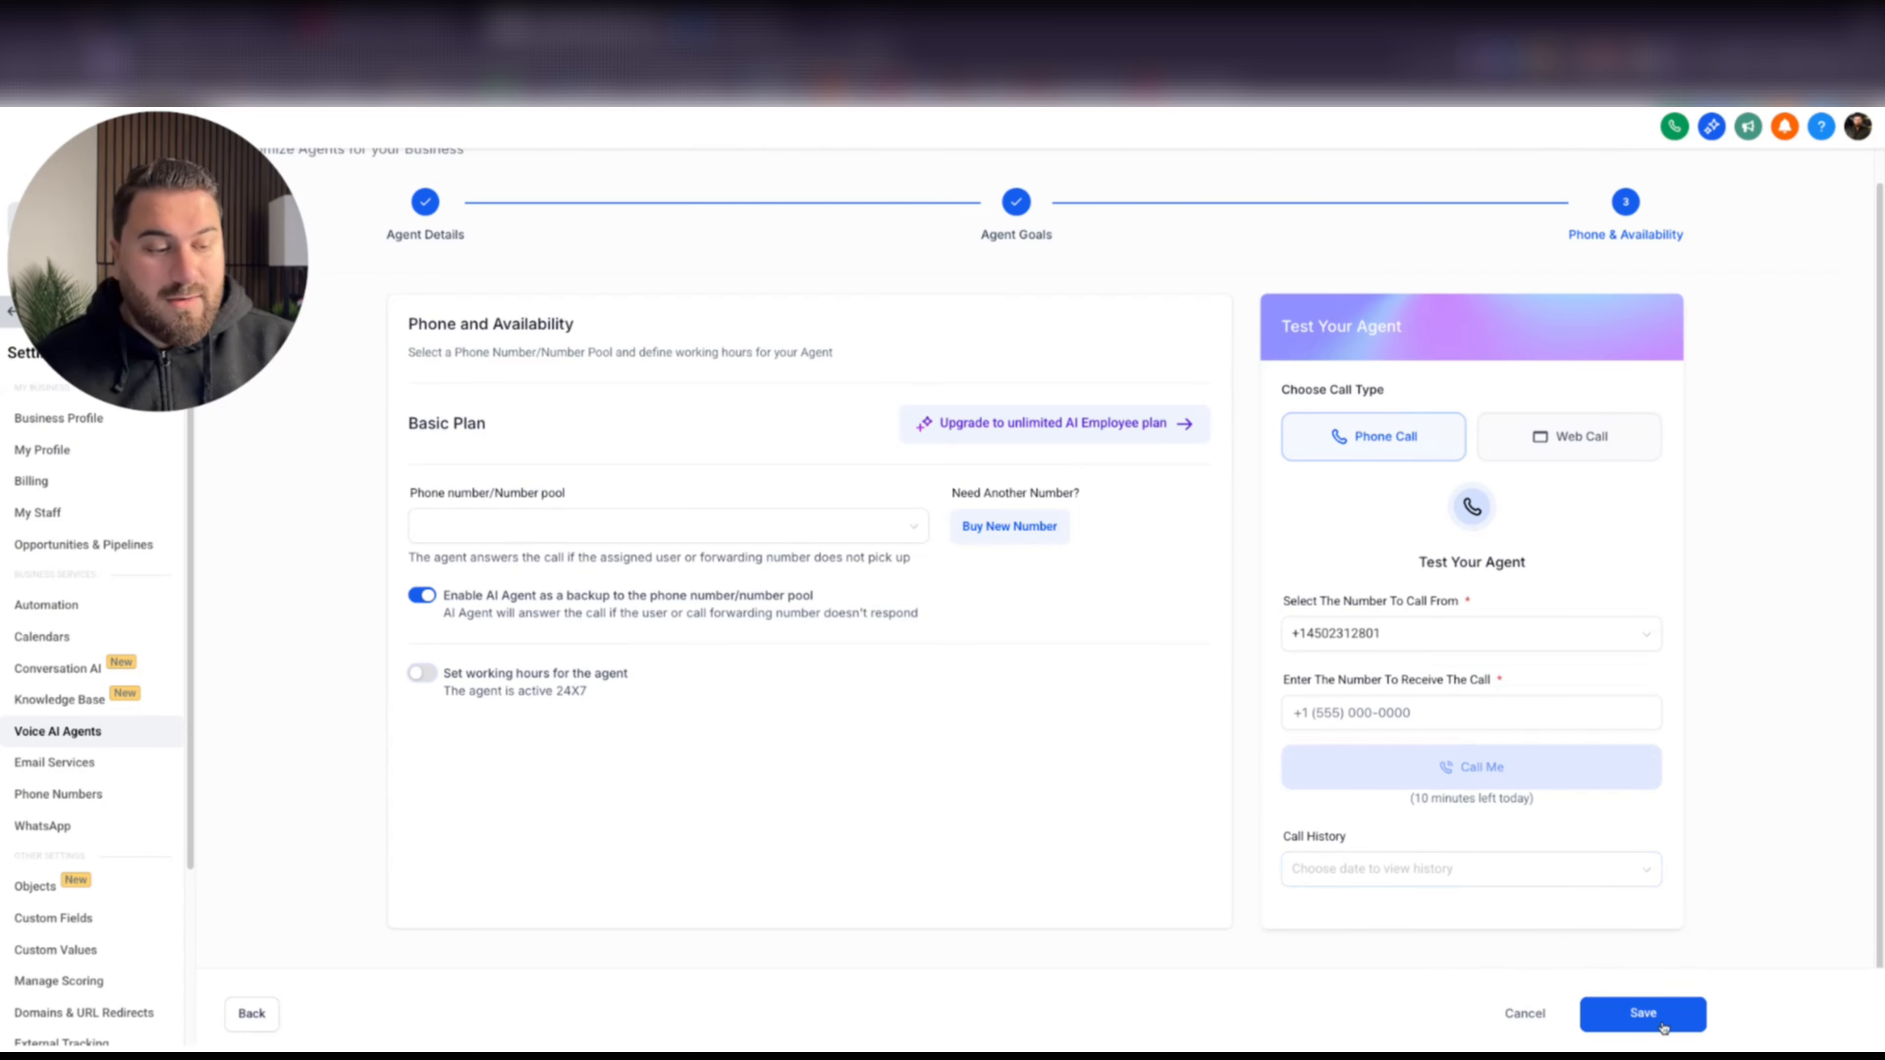
Save the new voice agent and open the Artificial Intelligence folder among the automation workflows
{"action": "left_click", "coordinate": [1662, 1017]}
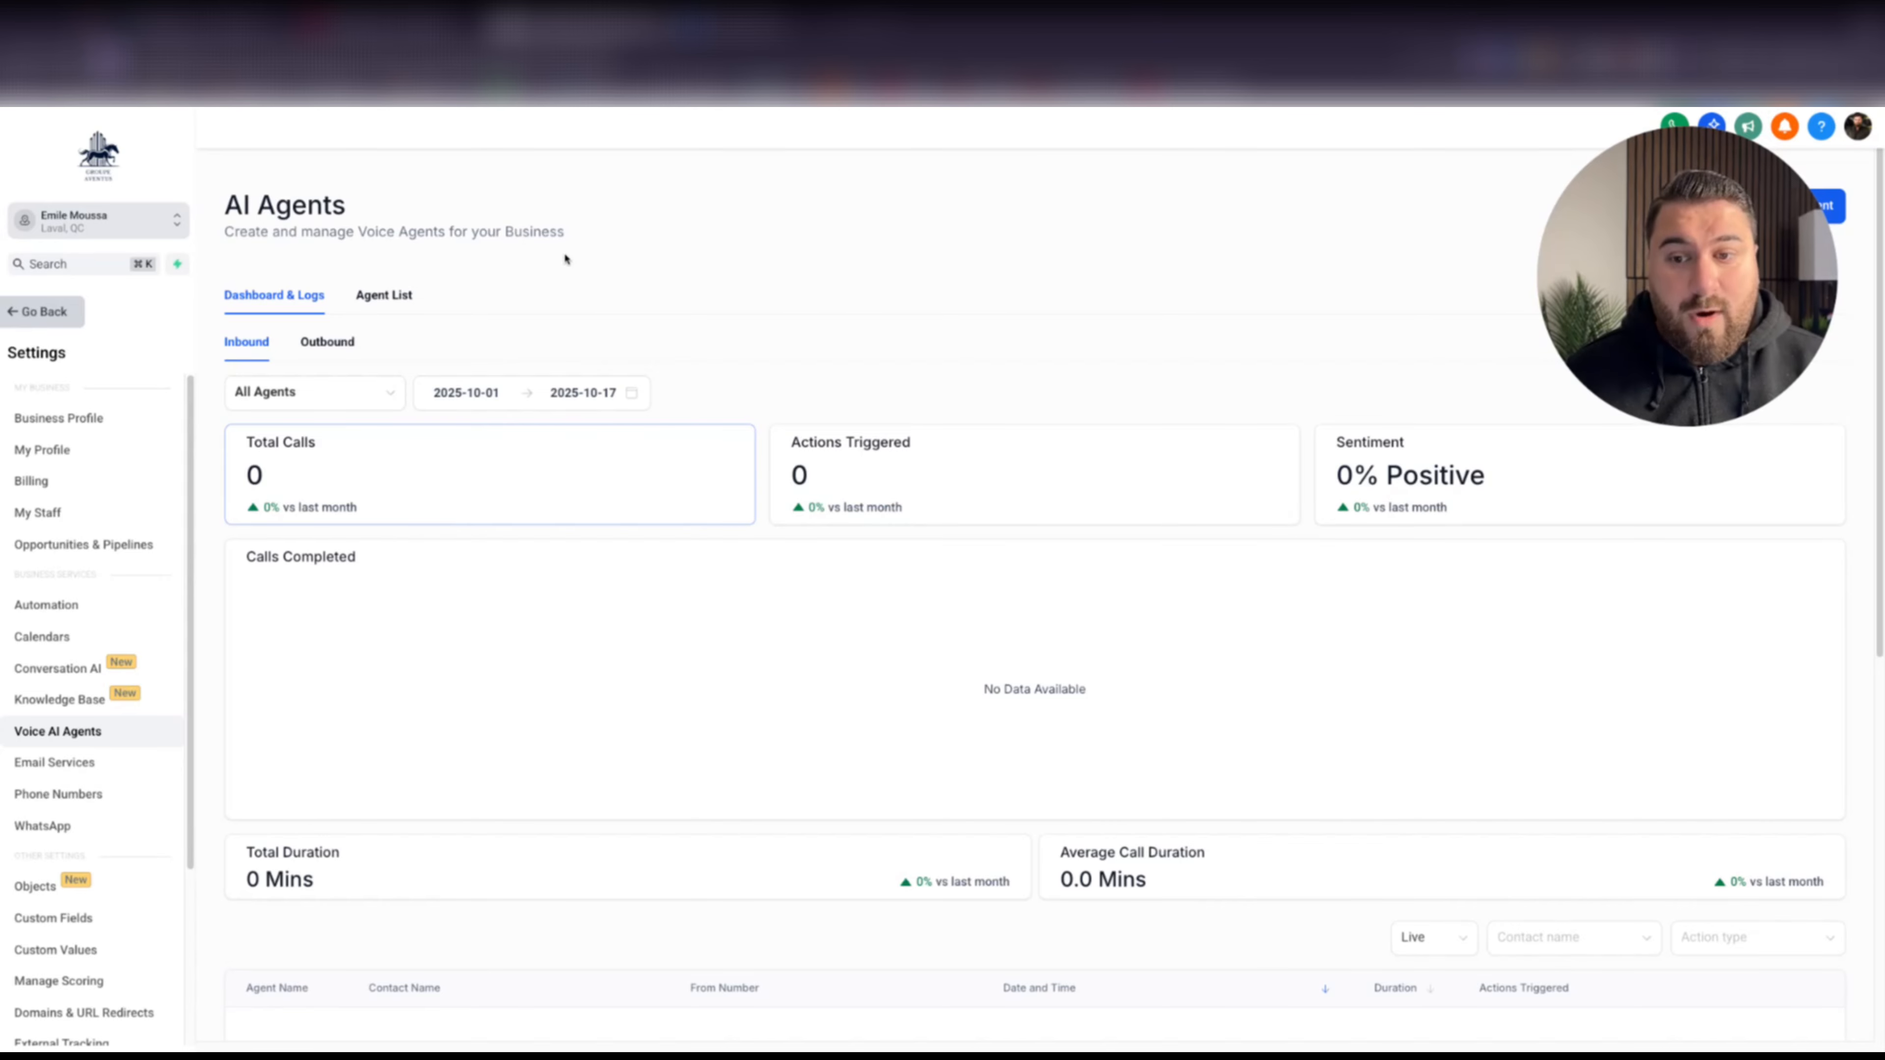
{"action": "left_click", "coordinate": [74, 319]}
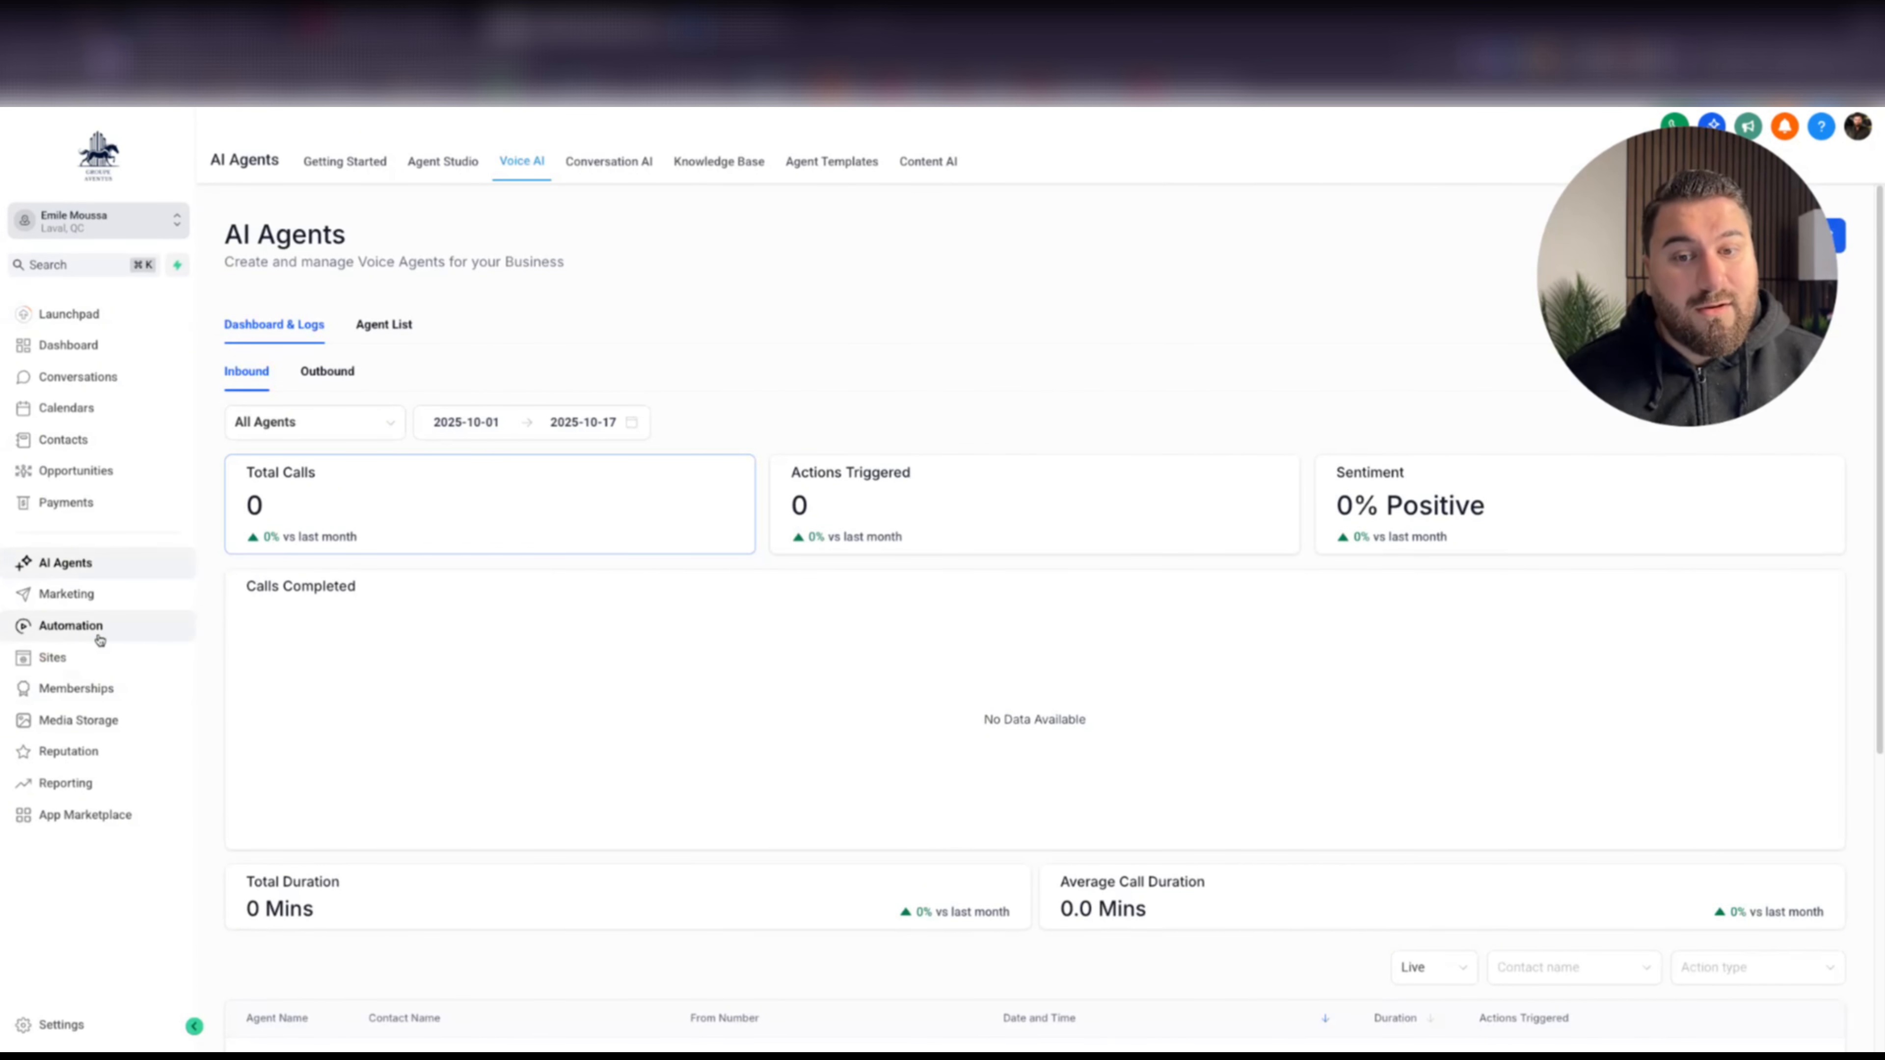
{"action": "left_click", "coordinate": [100, 639]}
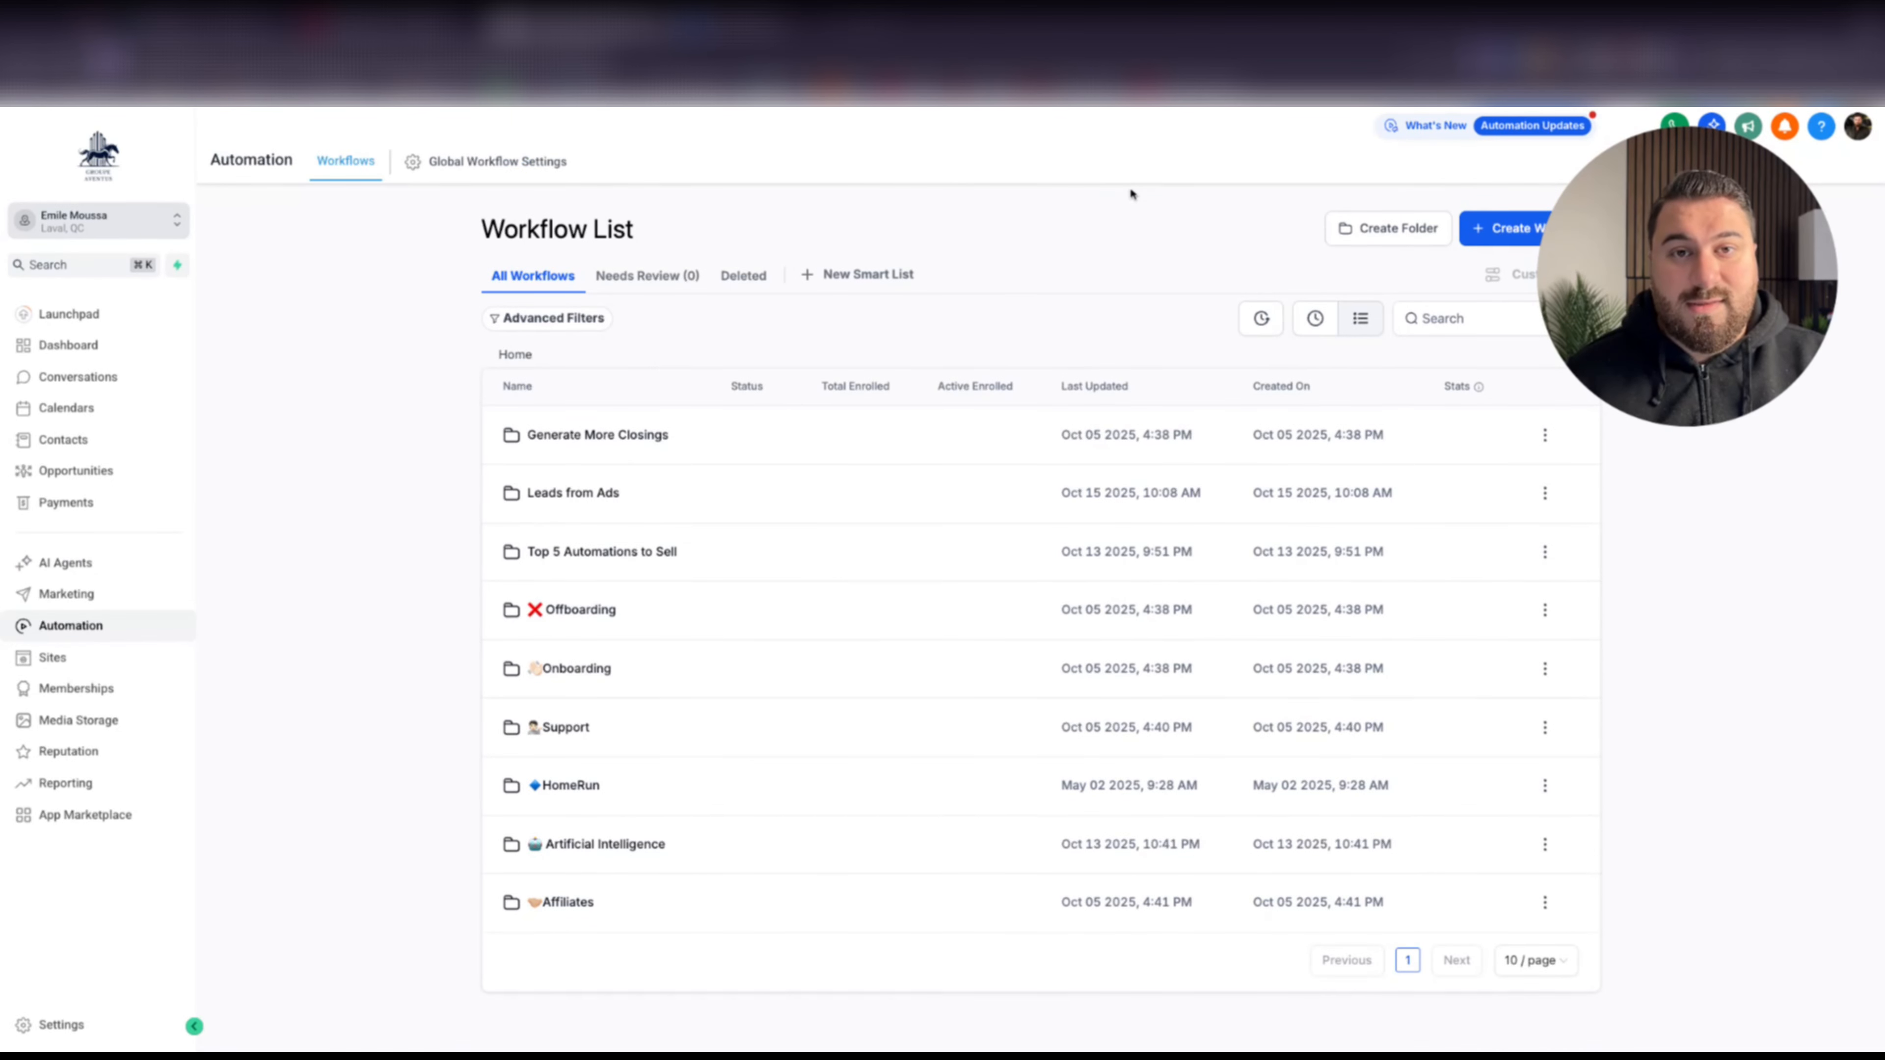
{"action": "left_click", "coordinate": [608, 846]}
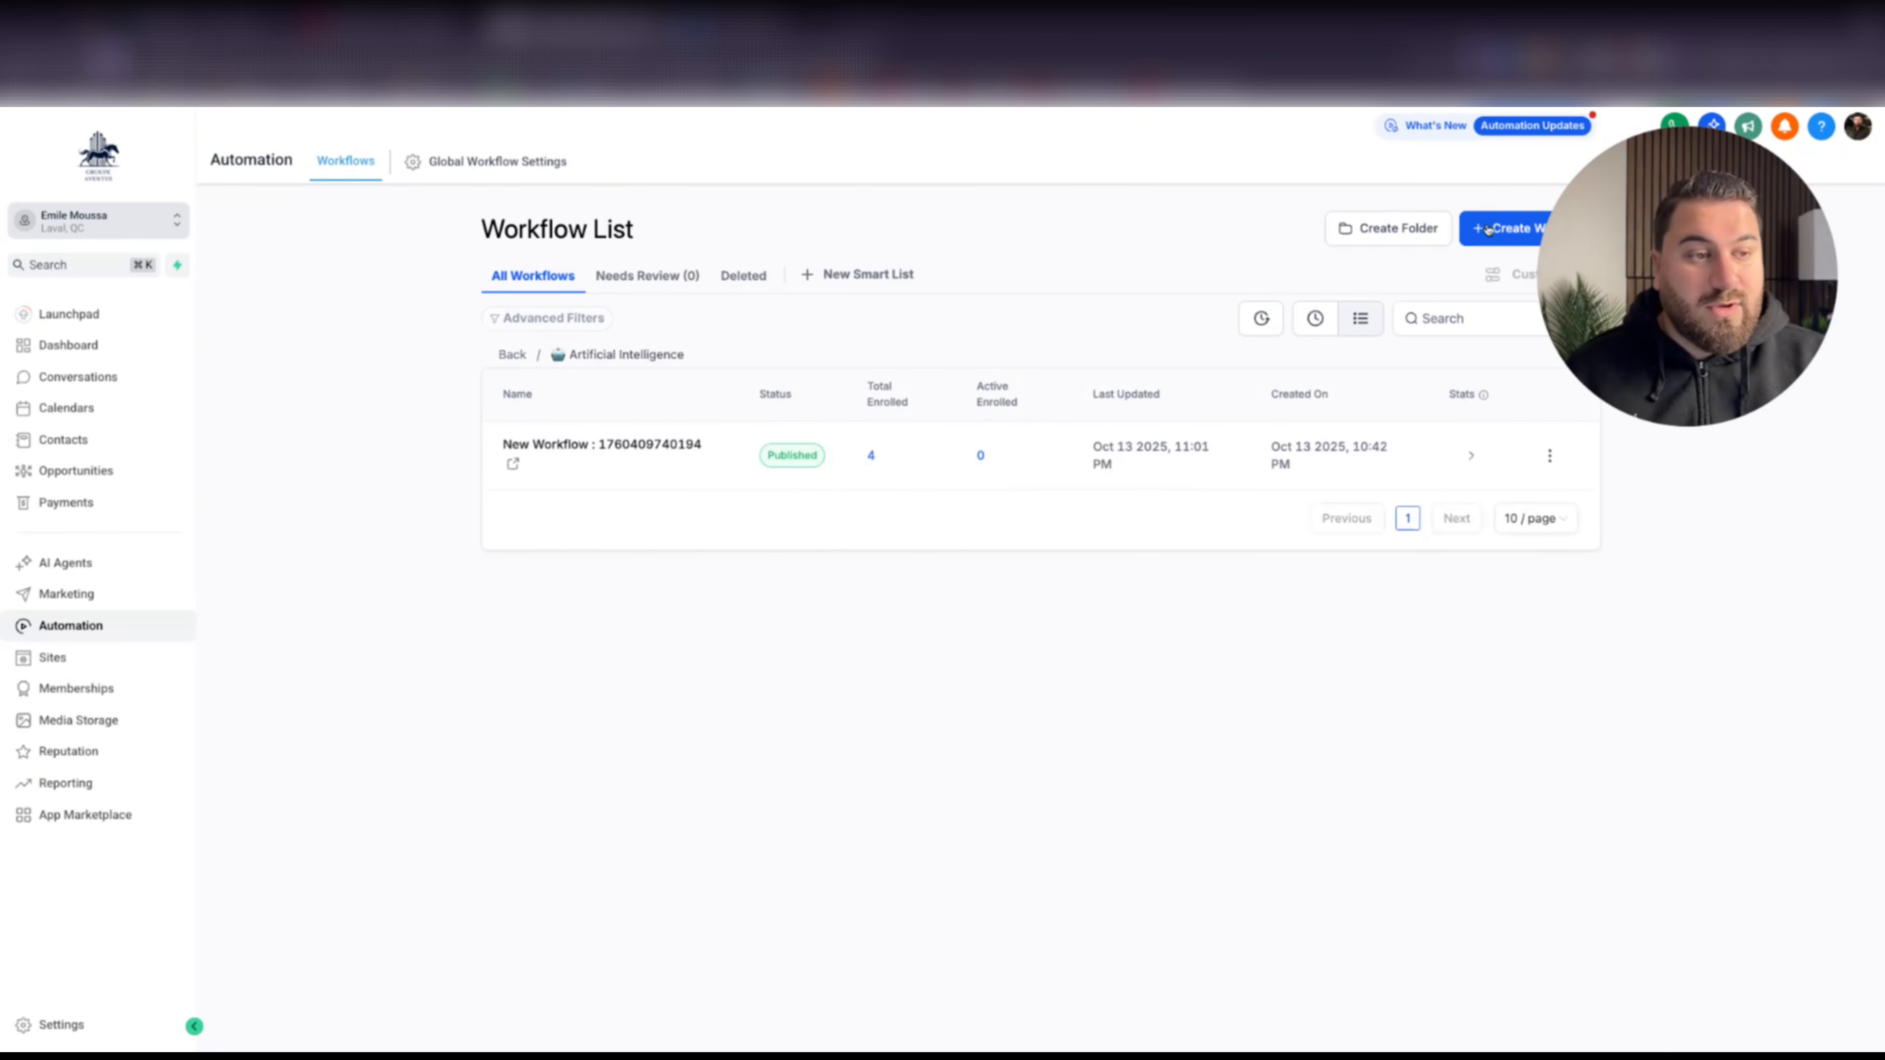
Create a new workflow from scratch in this folder and name it "Outbound Calling"
{"action": "left_click", "coordinate": [1488, 230]}
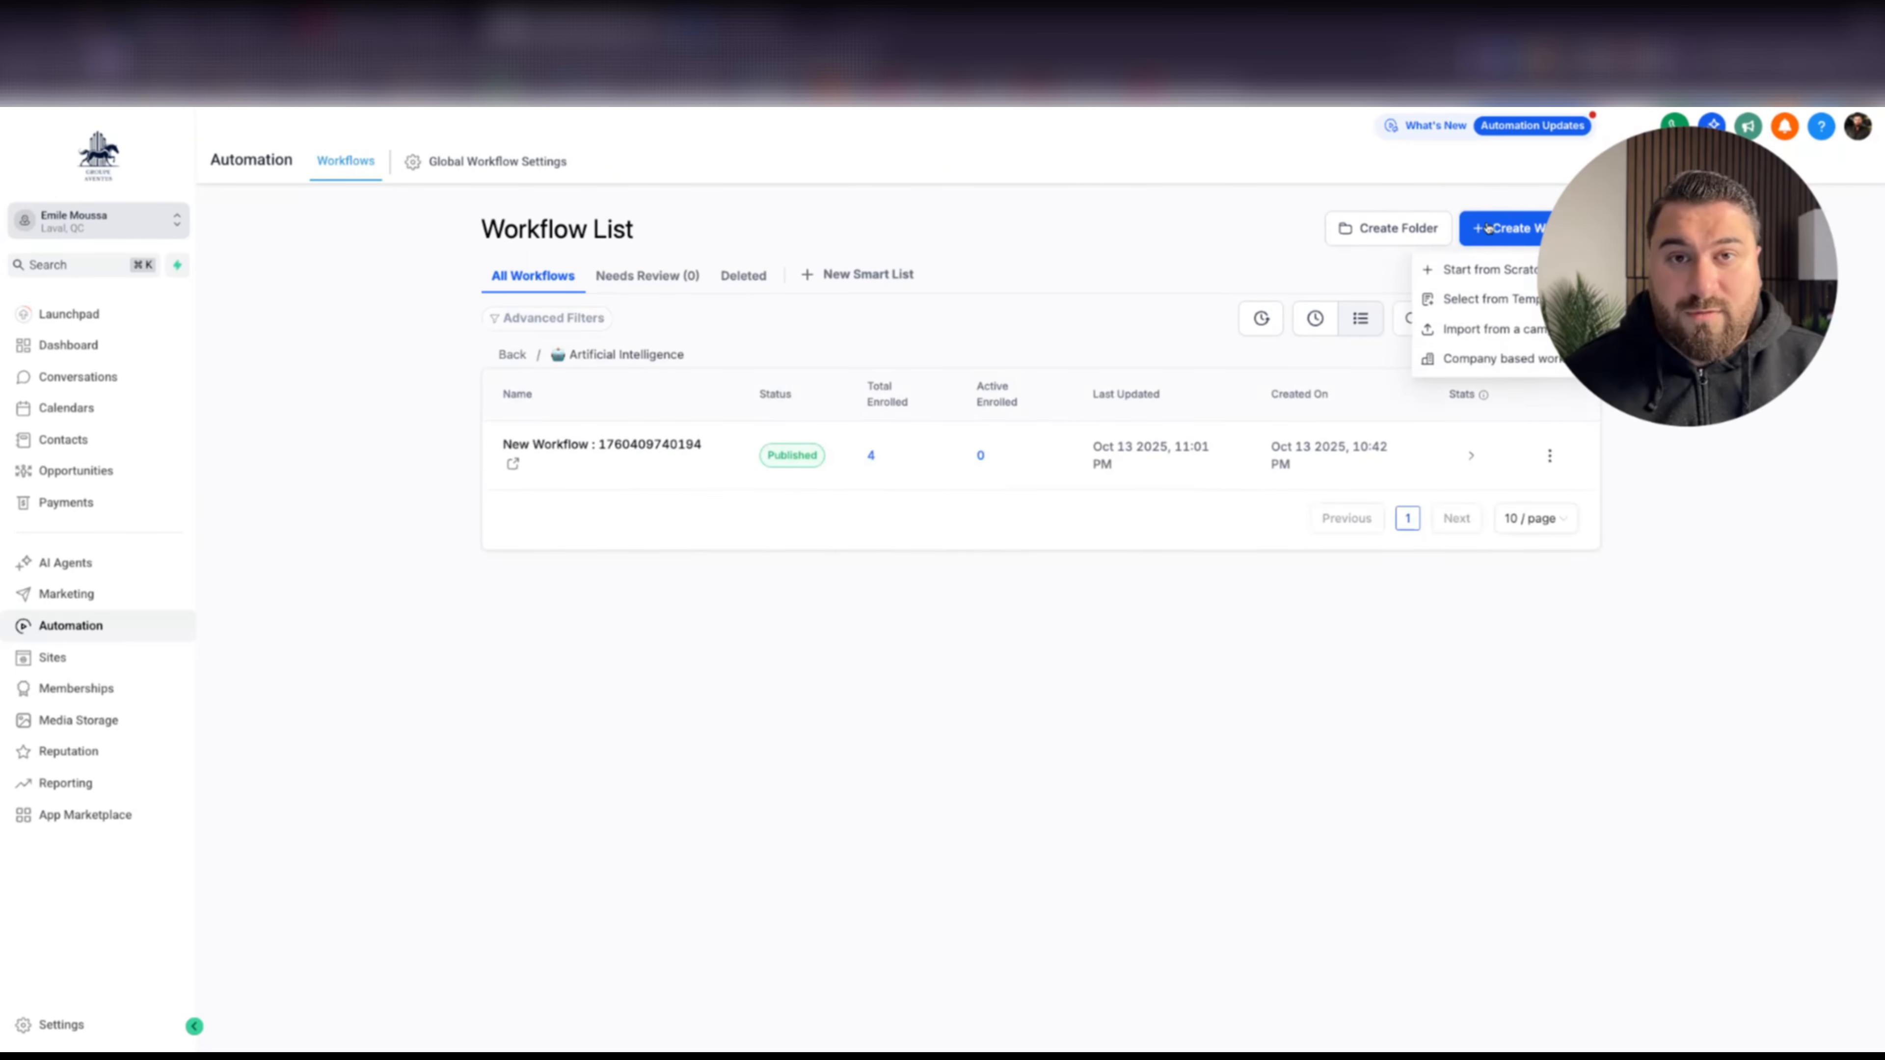
{"action": "left_click", "coordinate": [1443, 271]}
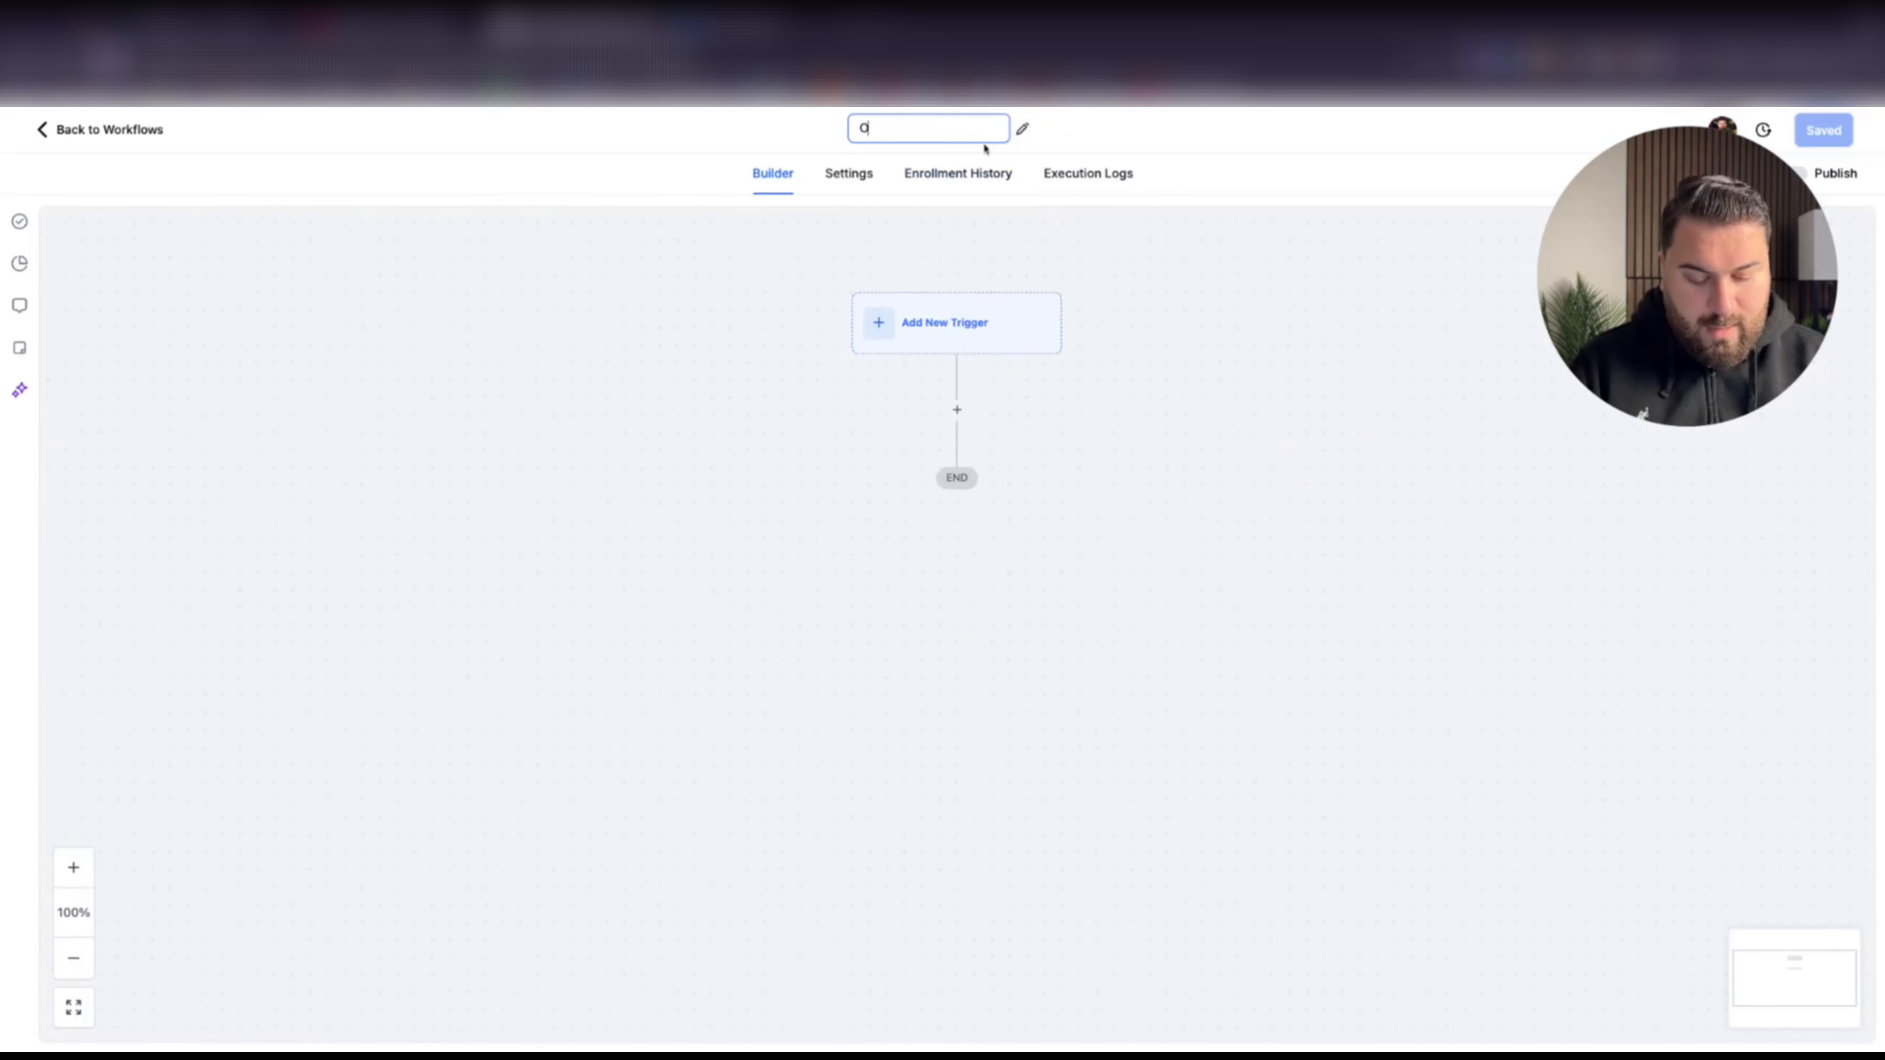
{"action": "type", "text": "Outbound Calling"}
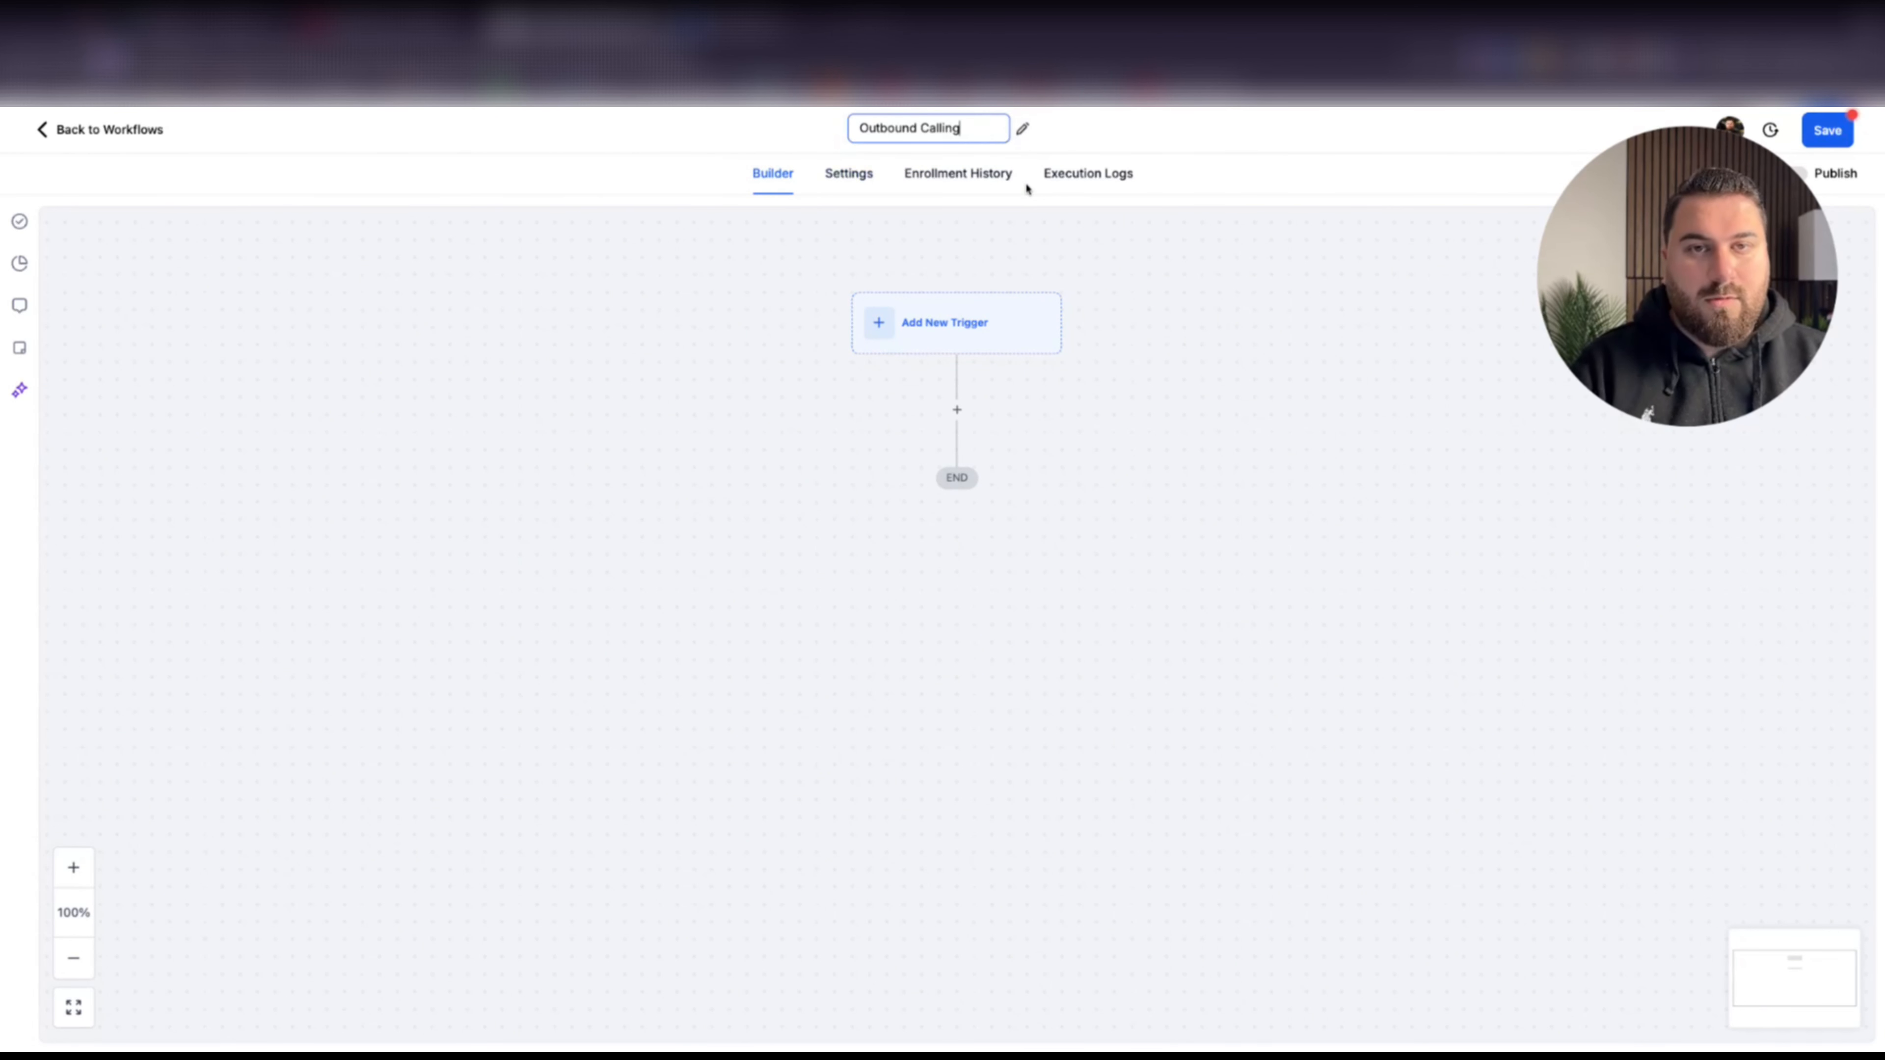
{"action": "key", "text": "Return"}
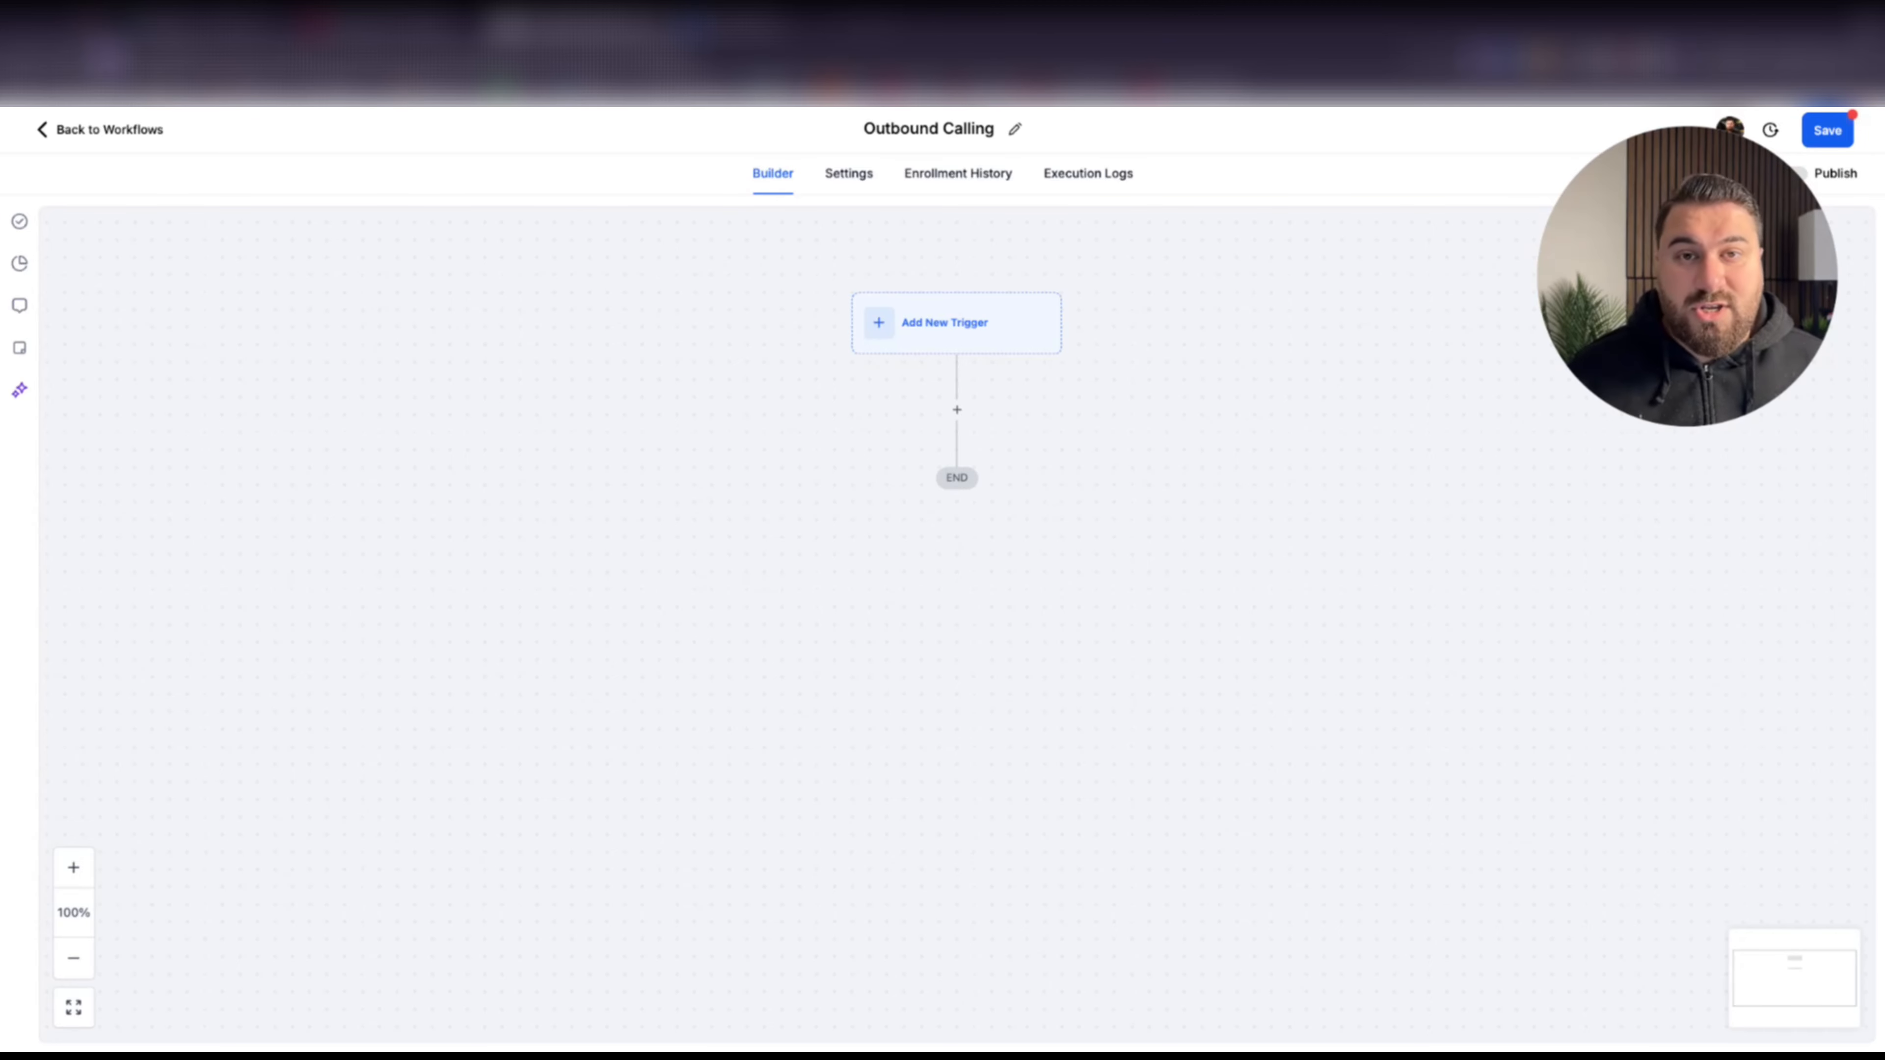
Add a Facebook Lead Form Submitted trigger filtered to the page Propriétés Exclusives Laval Rive-Nord, and save it
{"action": "left_click", "coordinate": [950, 346]}
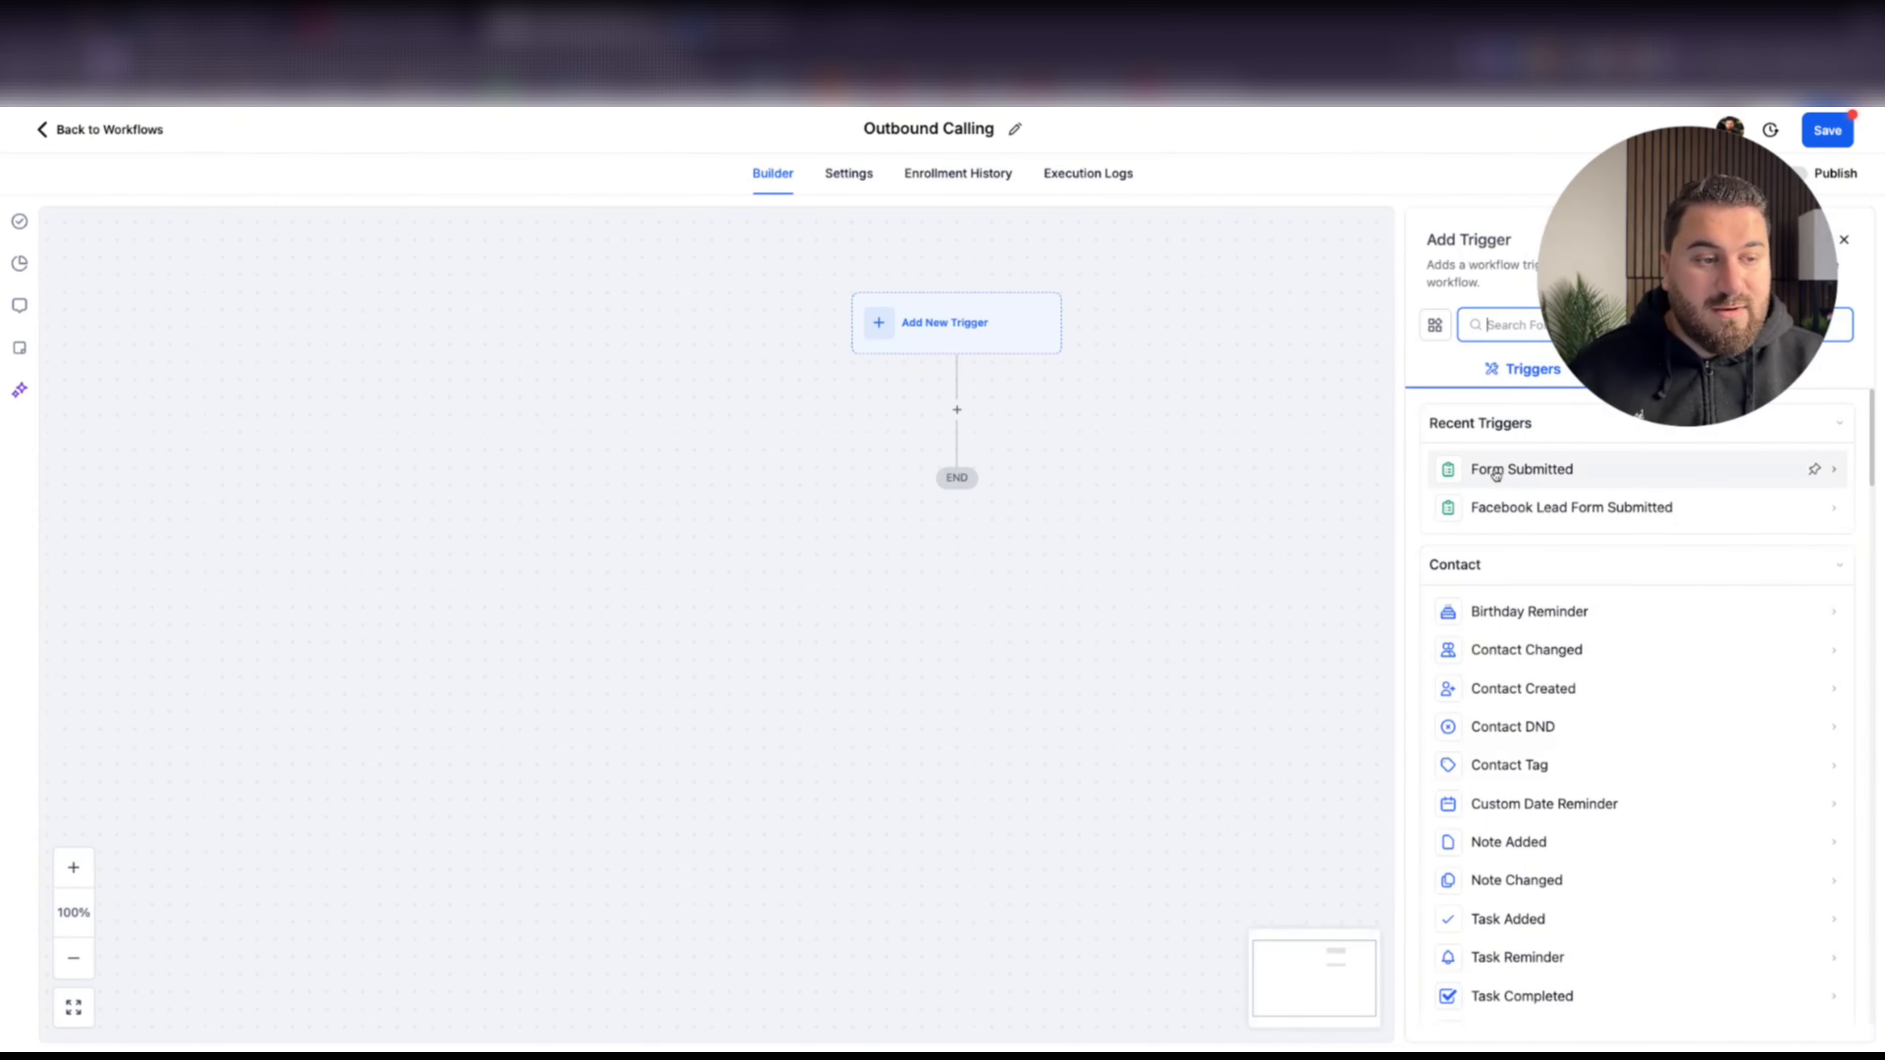
{"action": "left_click", "coordinate": [1504, 512]}
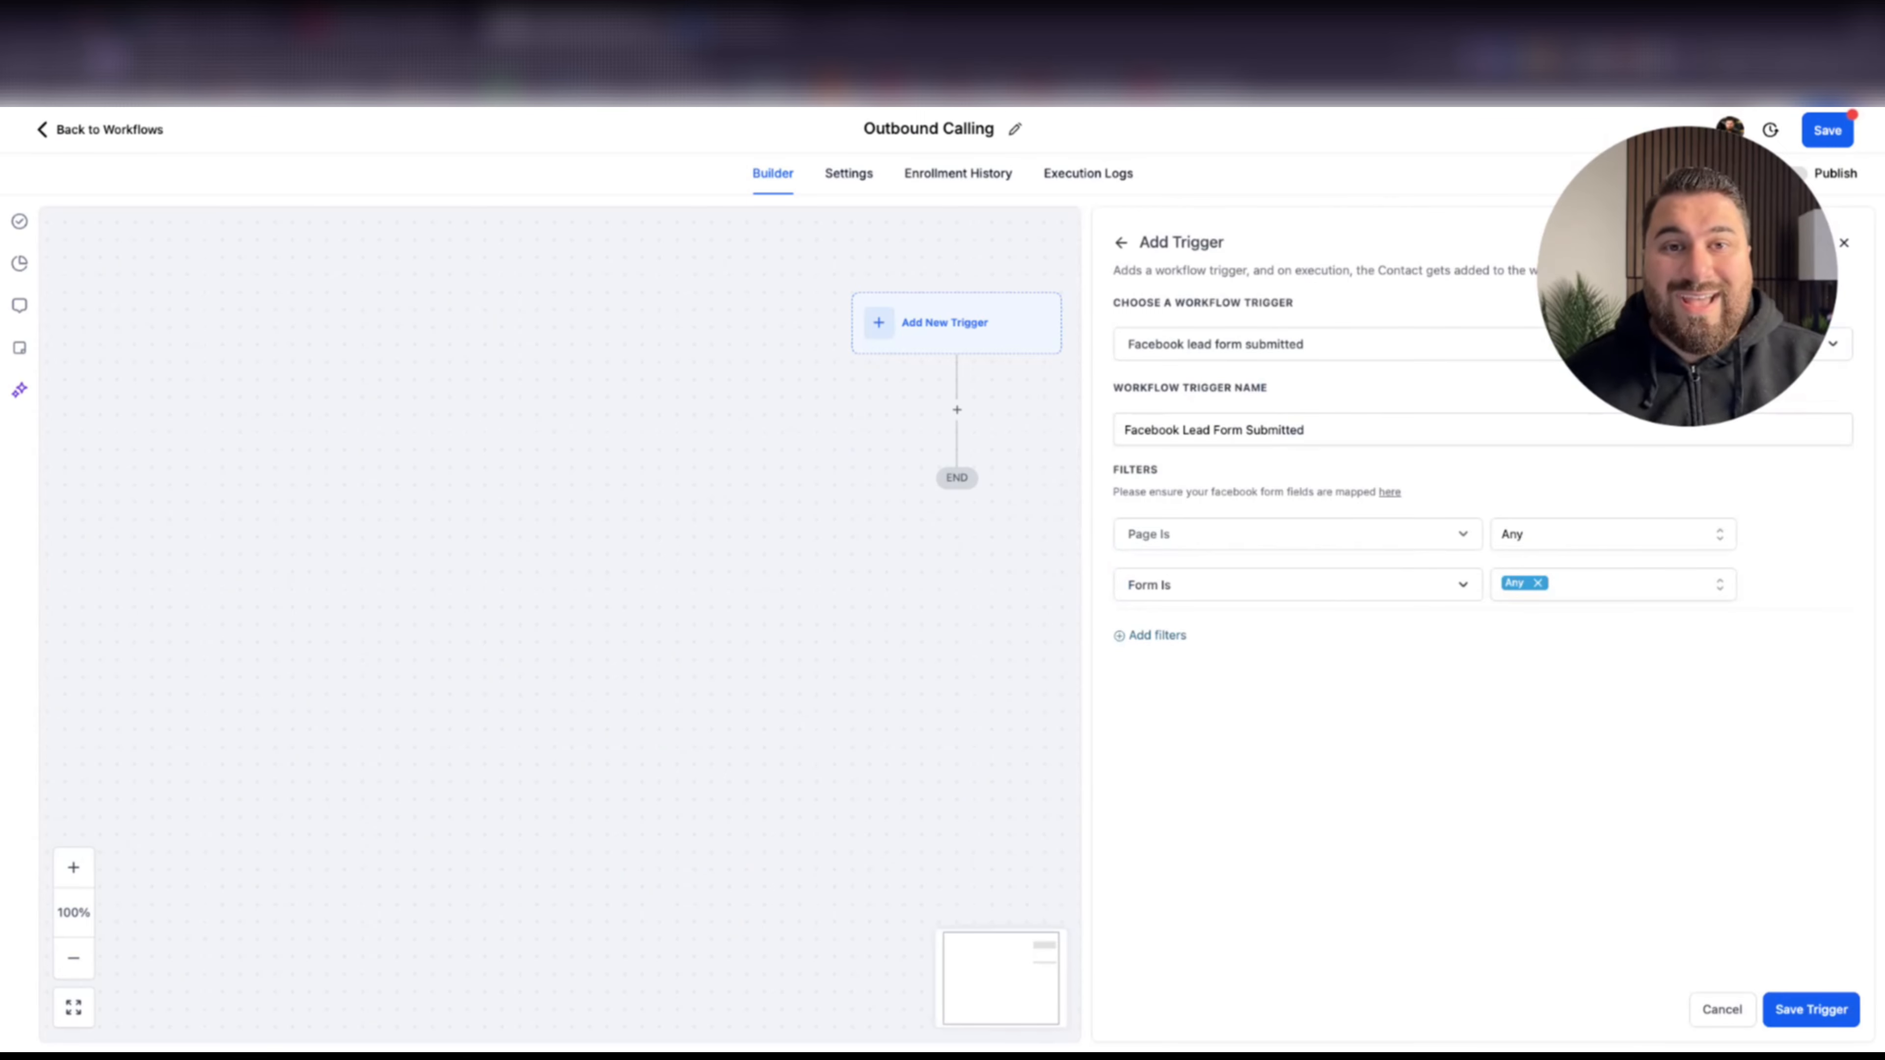
{"action": "left_click", "coordinate": [1581, 531]}
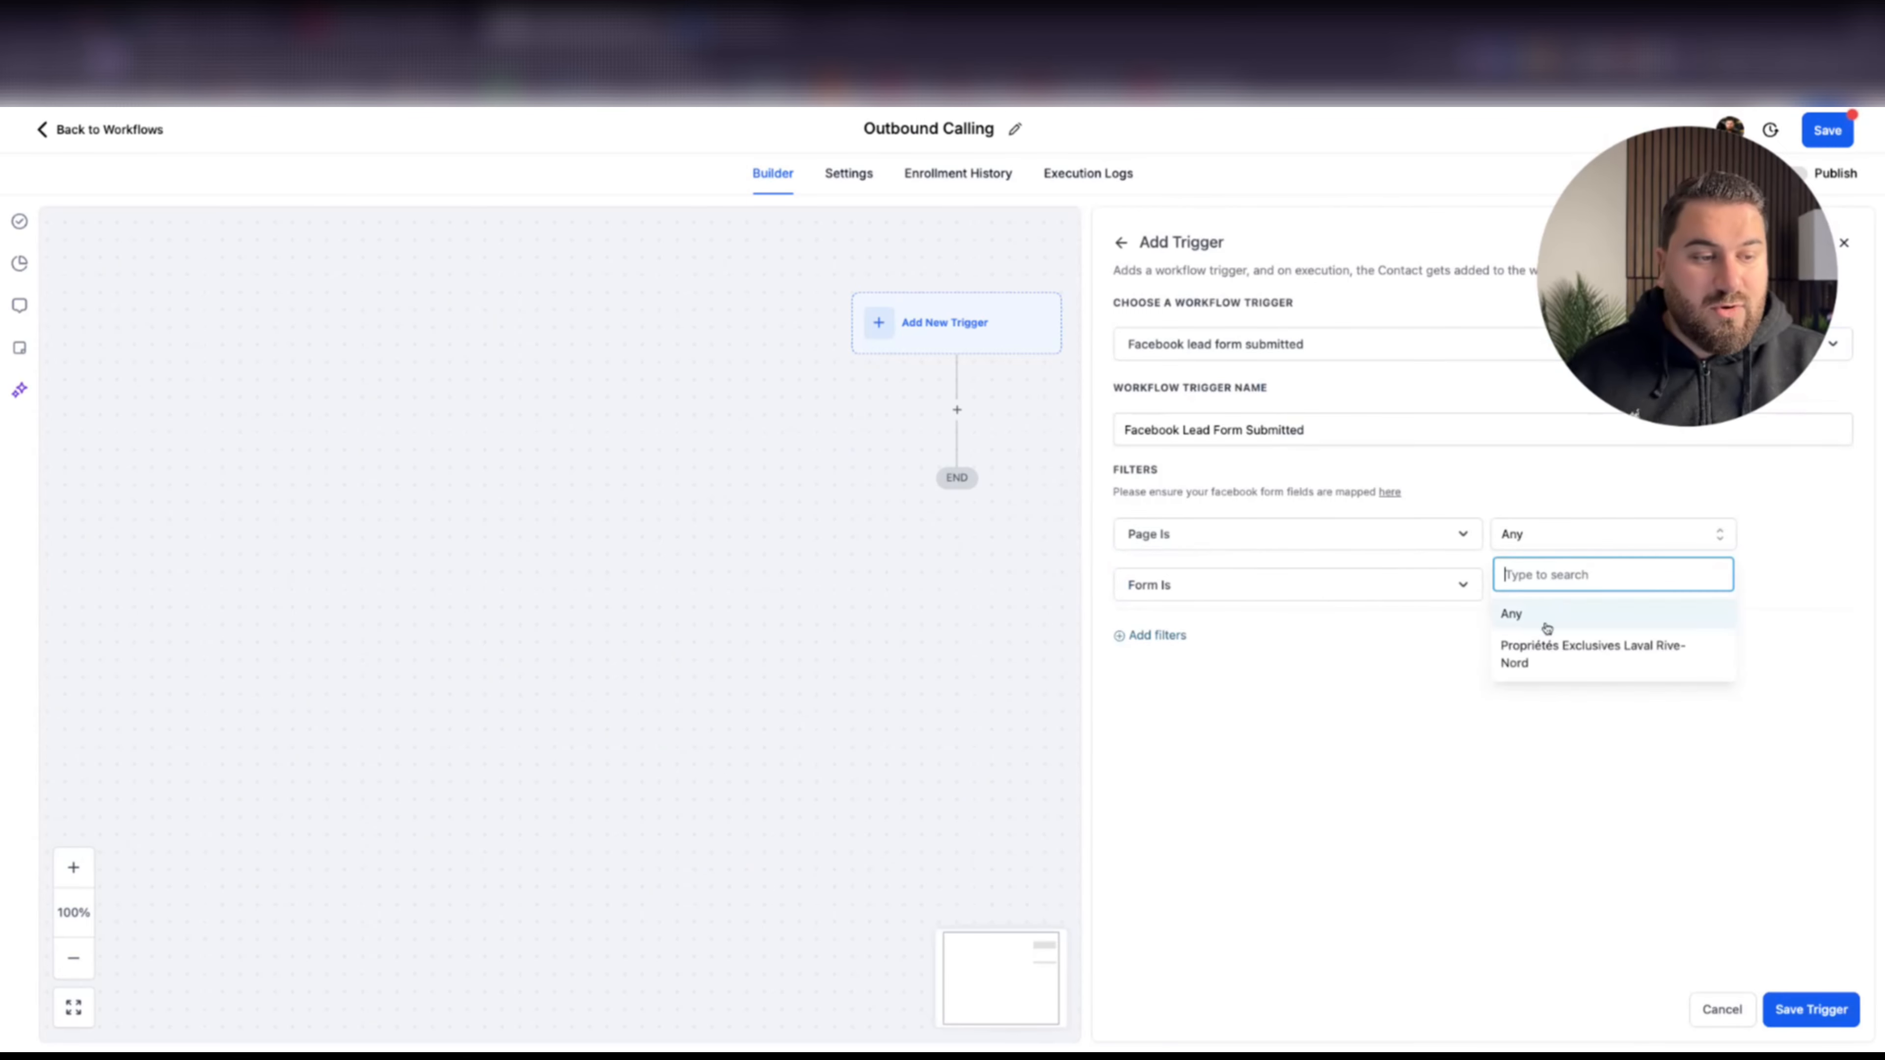
{"action": "left_click", "coordinate": [1544, 645]}
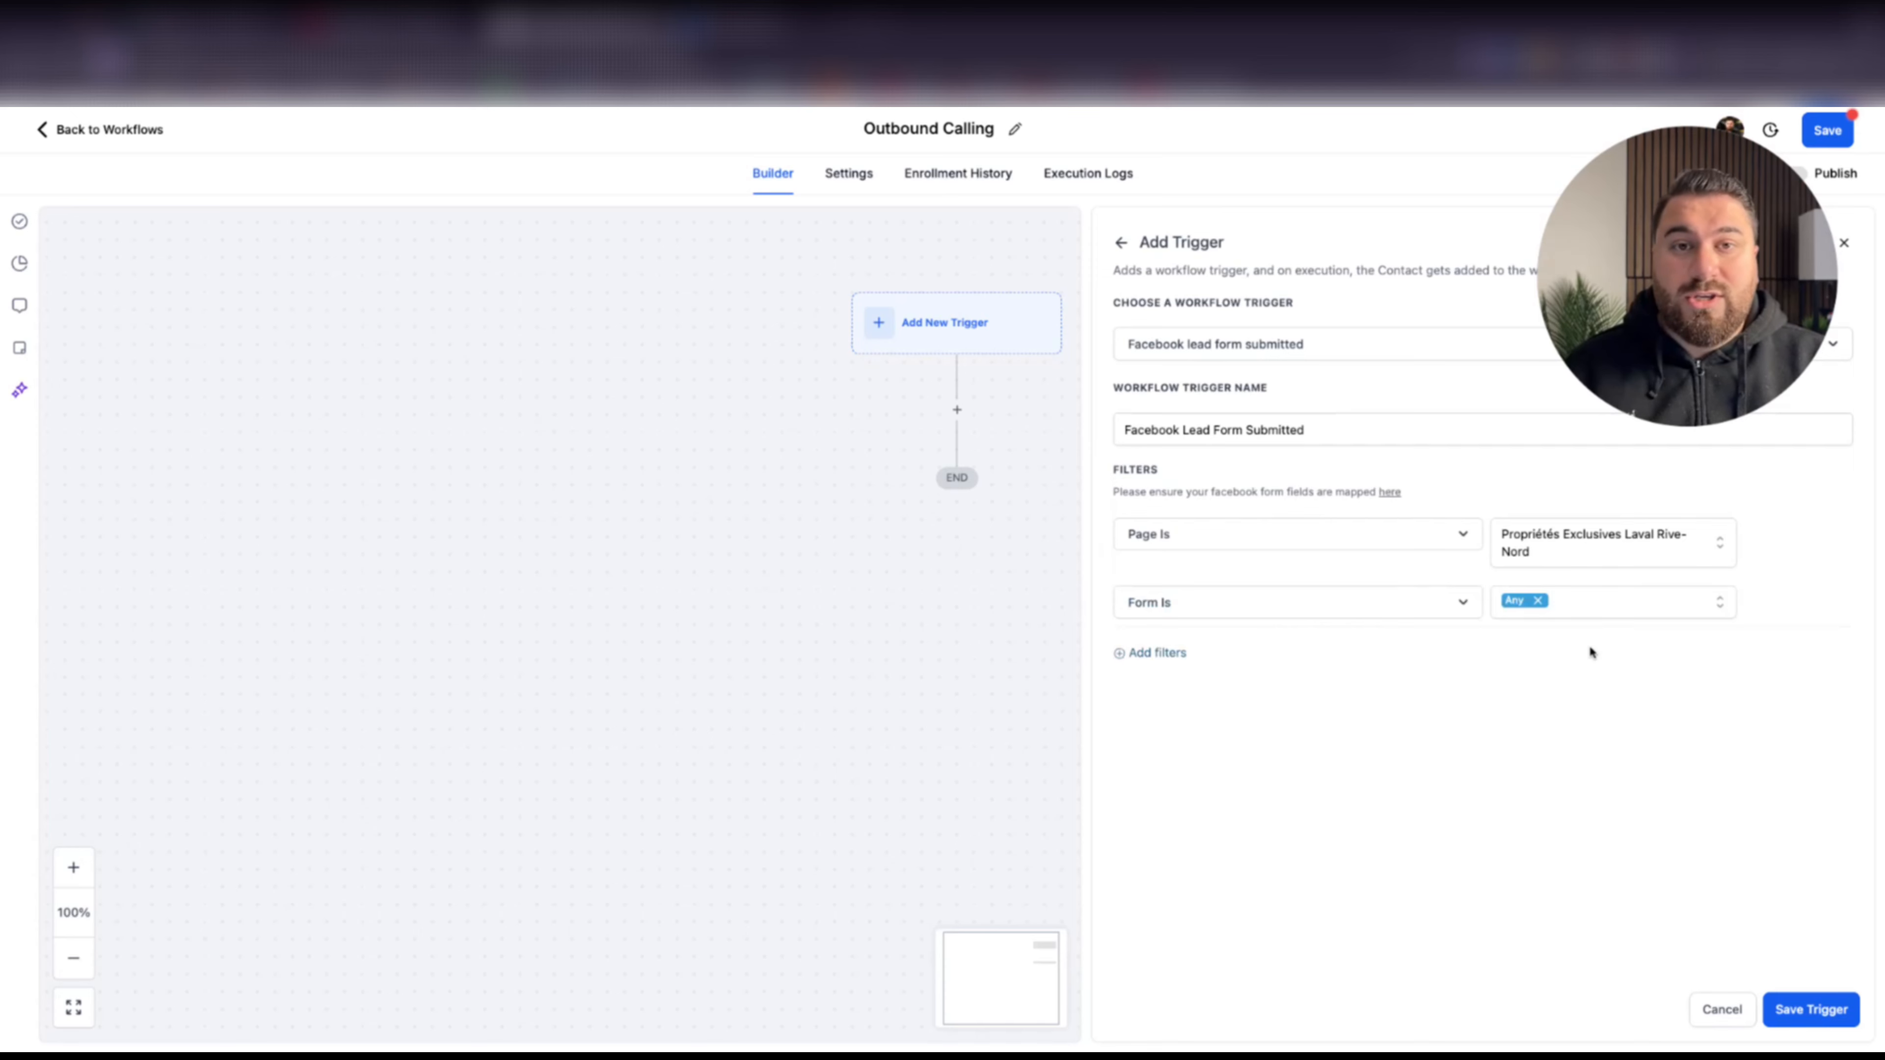
{"action": "left_click", "coordinate": [1797, 1018]}
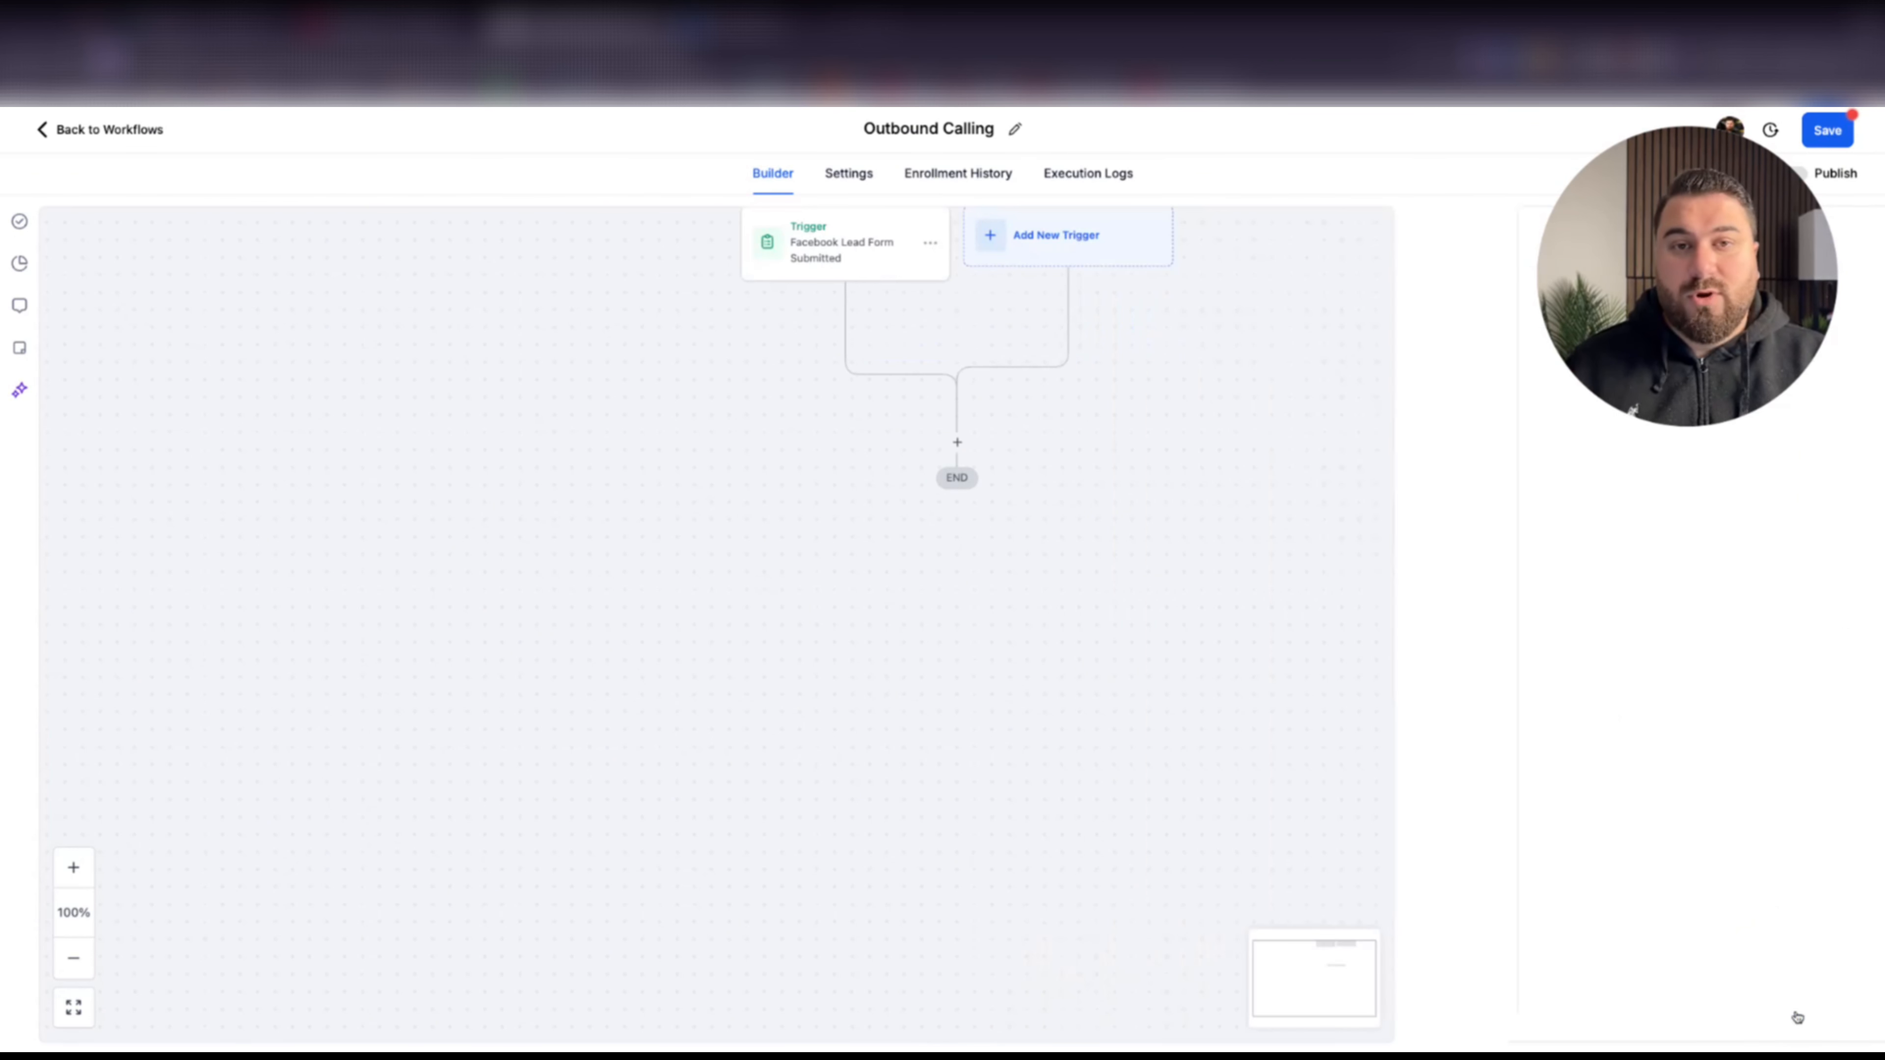
Find the Voice AI Outbound Call action with the search "outbo" and choose it for the step after the trigger
{"action": "scroll", "coordinate": [1074, 610], "scroll_direction": "up", "scroll_amount": 1}
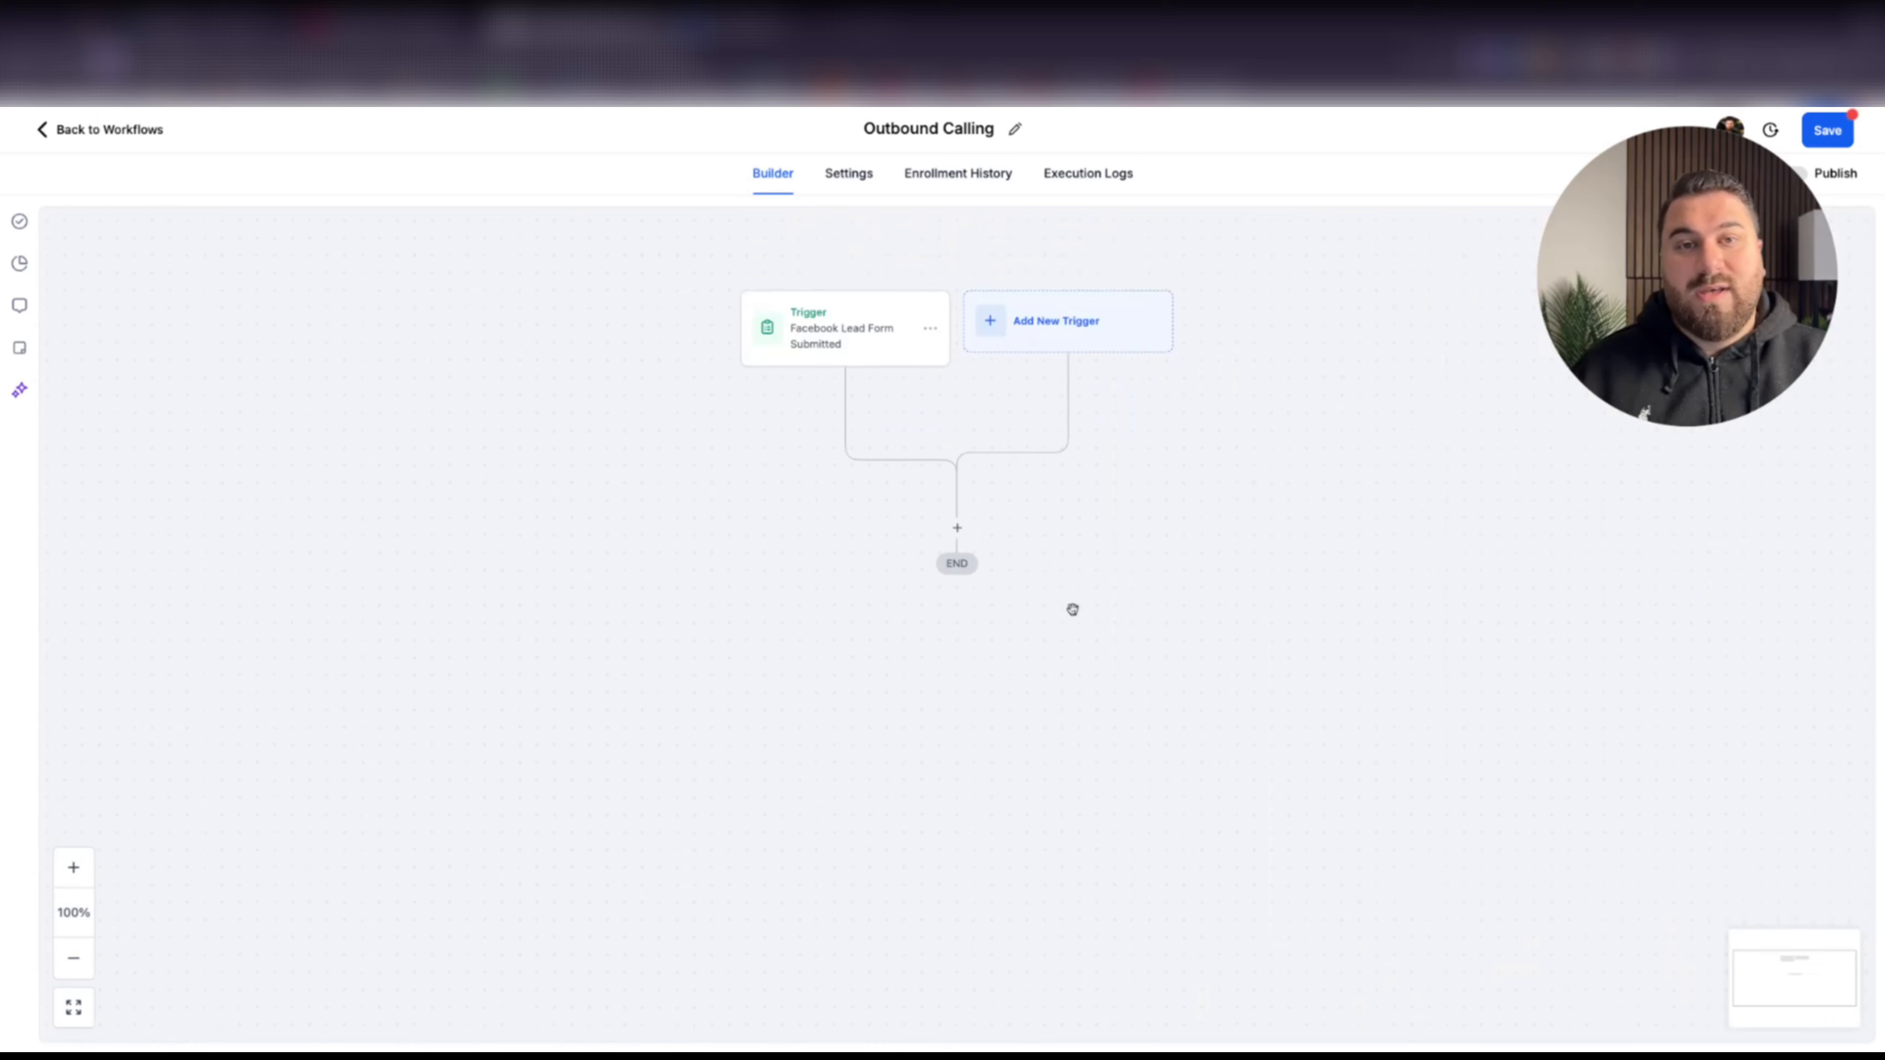
{"action": "left_click", "coordinate": [959, 531]}
{"action": "type", "text": "outbo"}
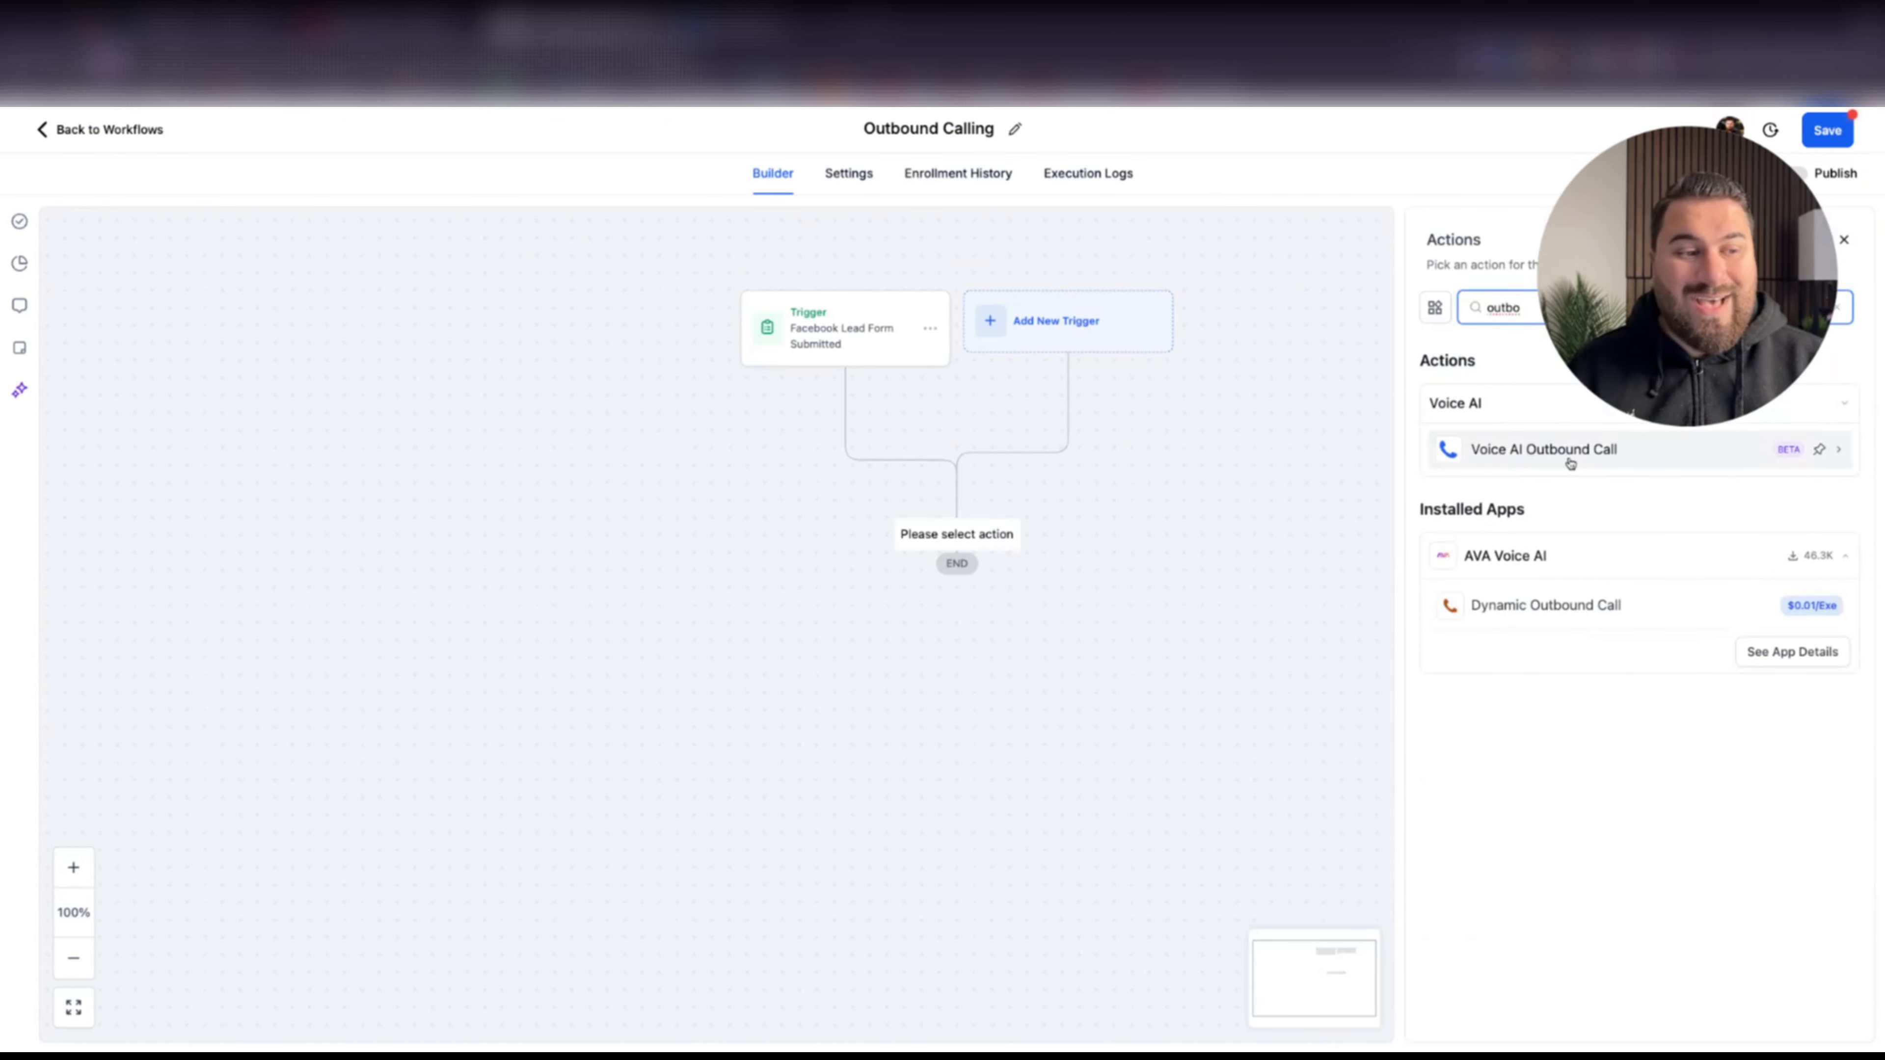
{"action": "left_click", "coordinate": [1571, 462]}
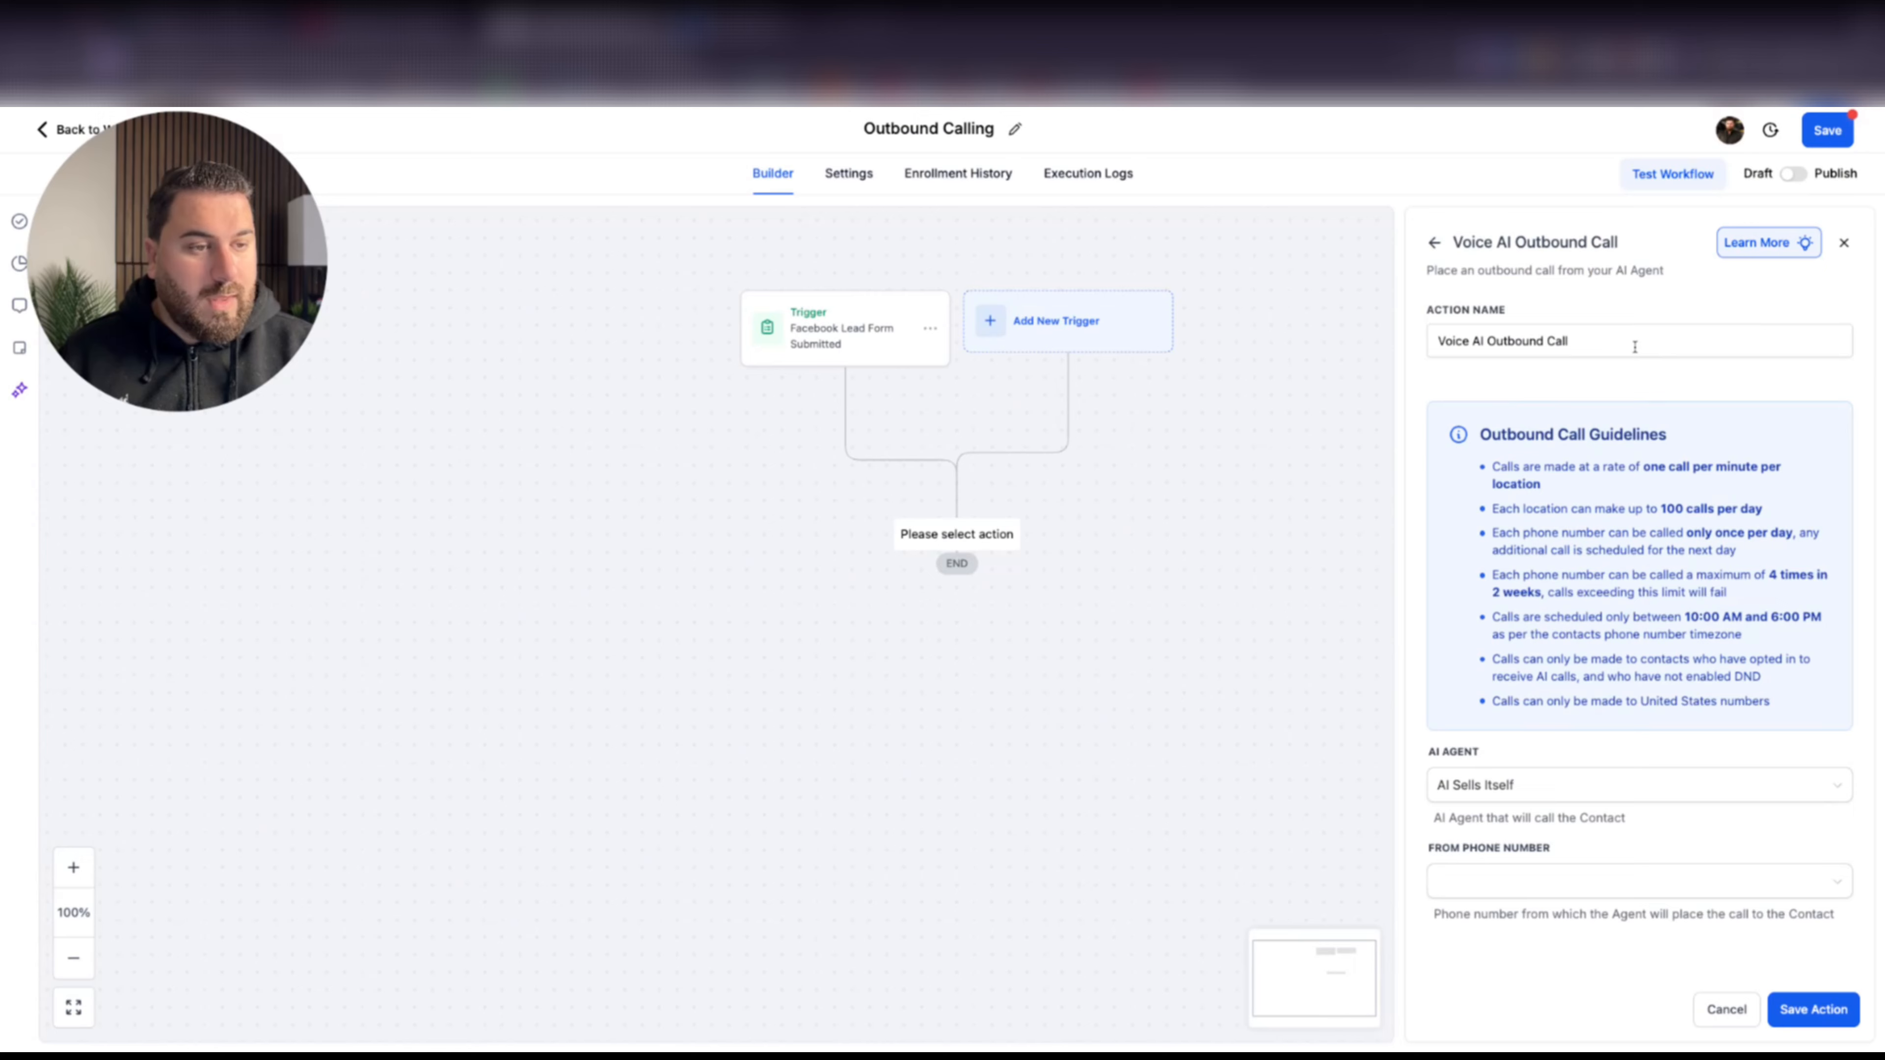
Keep the outbound call action's default name and set its AI agent to "My demo agent"
{"action": "triple_click", "coordinate": [1631, 347]}
{"action": "left_click", "coordinate": [1427, 352]}
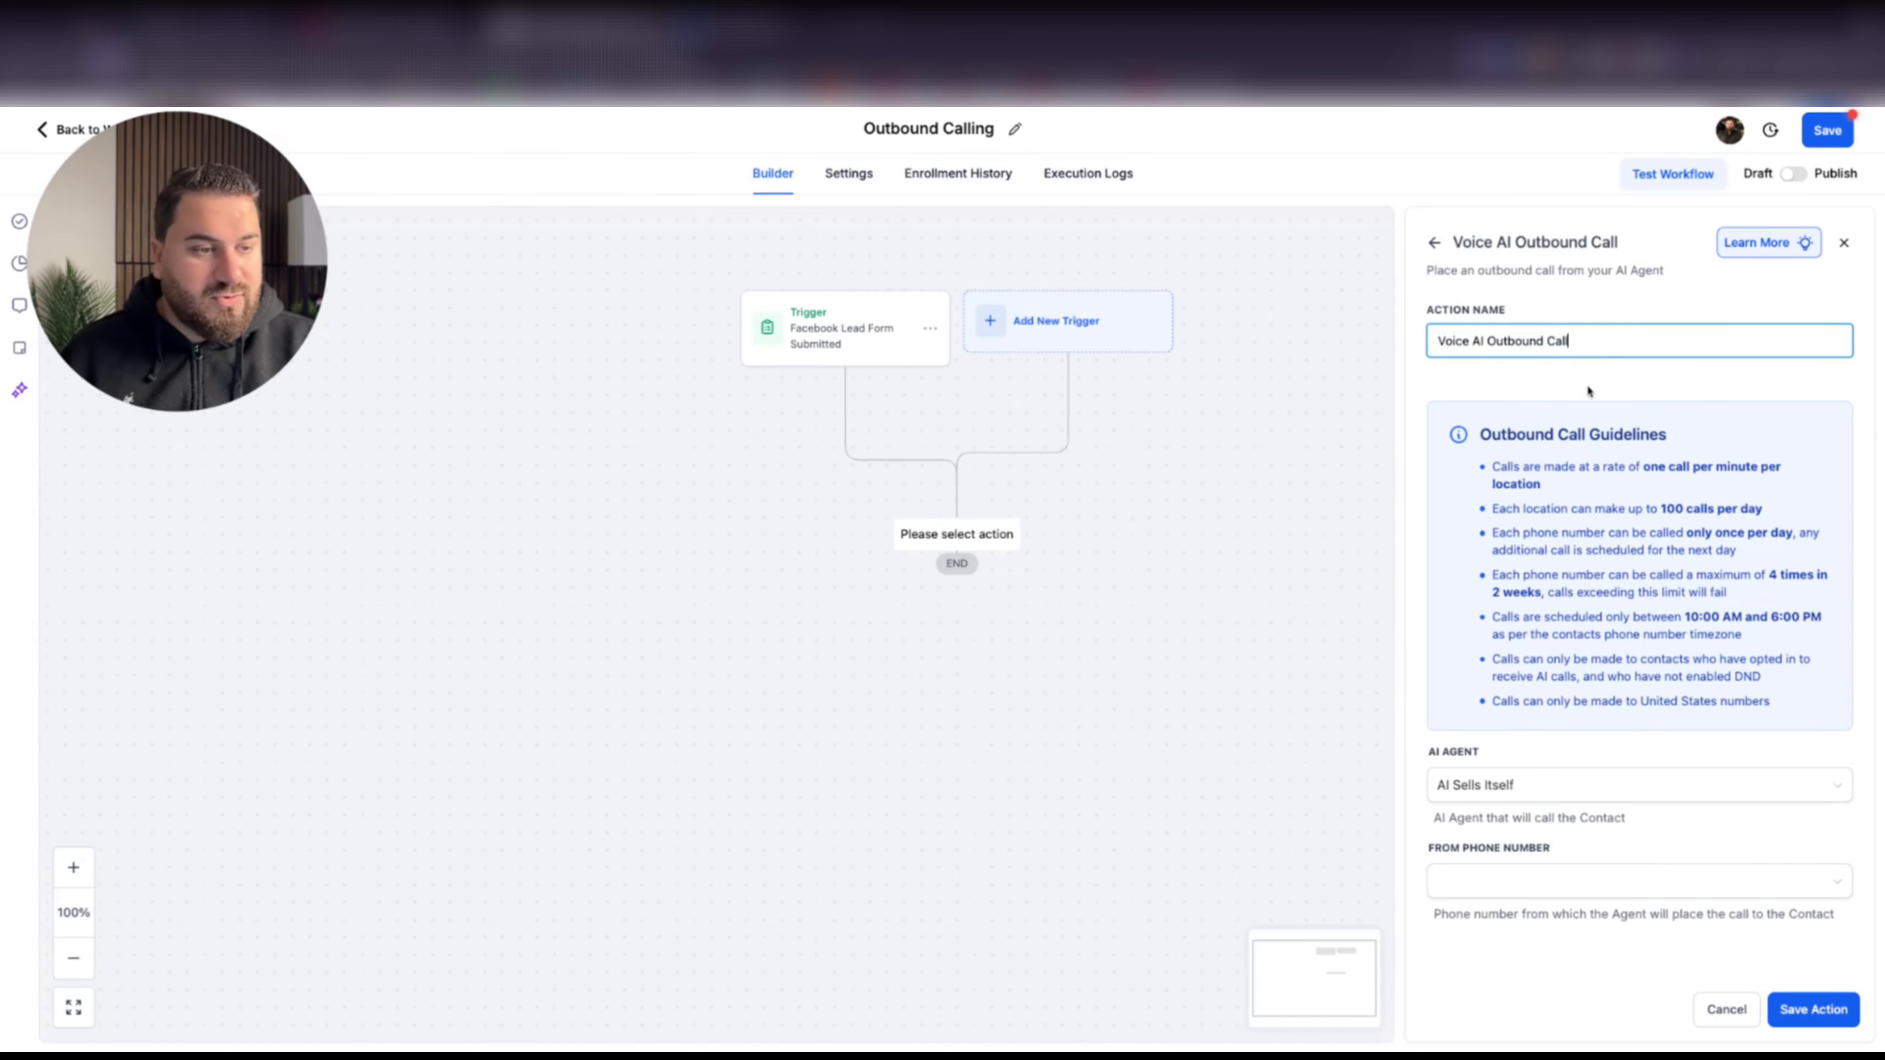
{"action": "left_click", "coordinate": [1511, 784]}
{"action": "left_click", "coordinate": [1514, 888]}
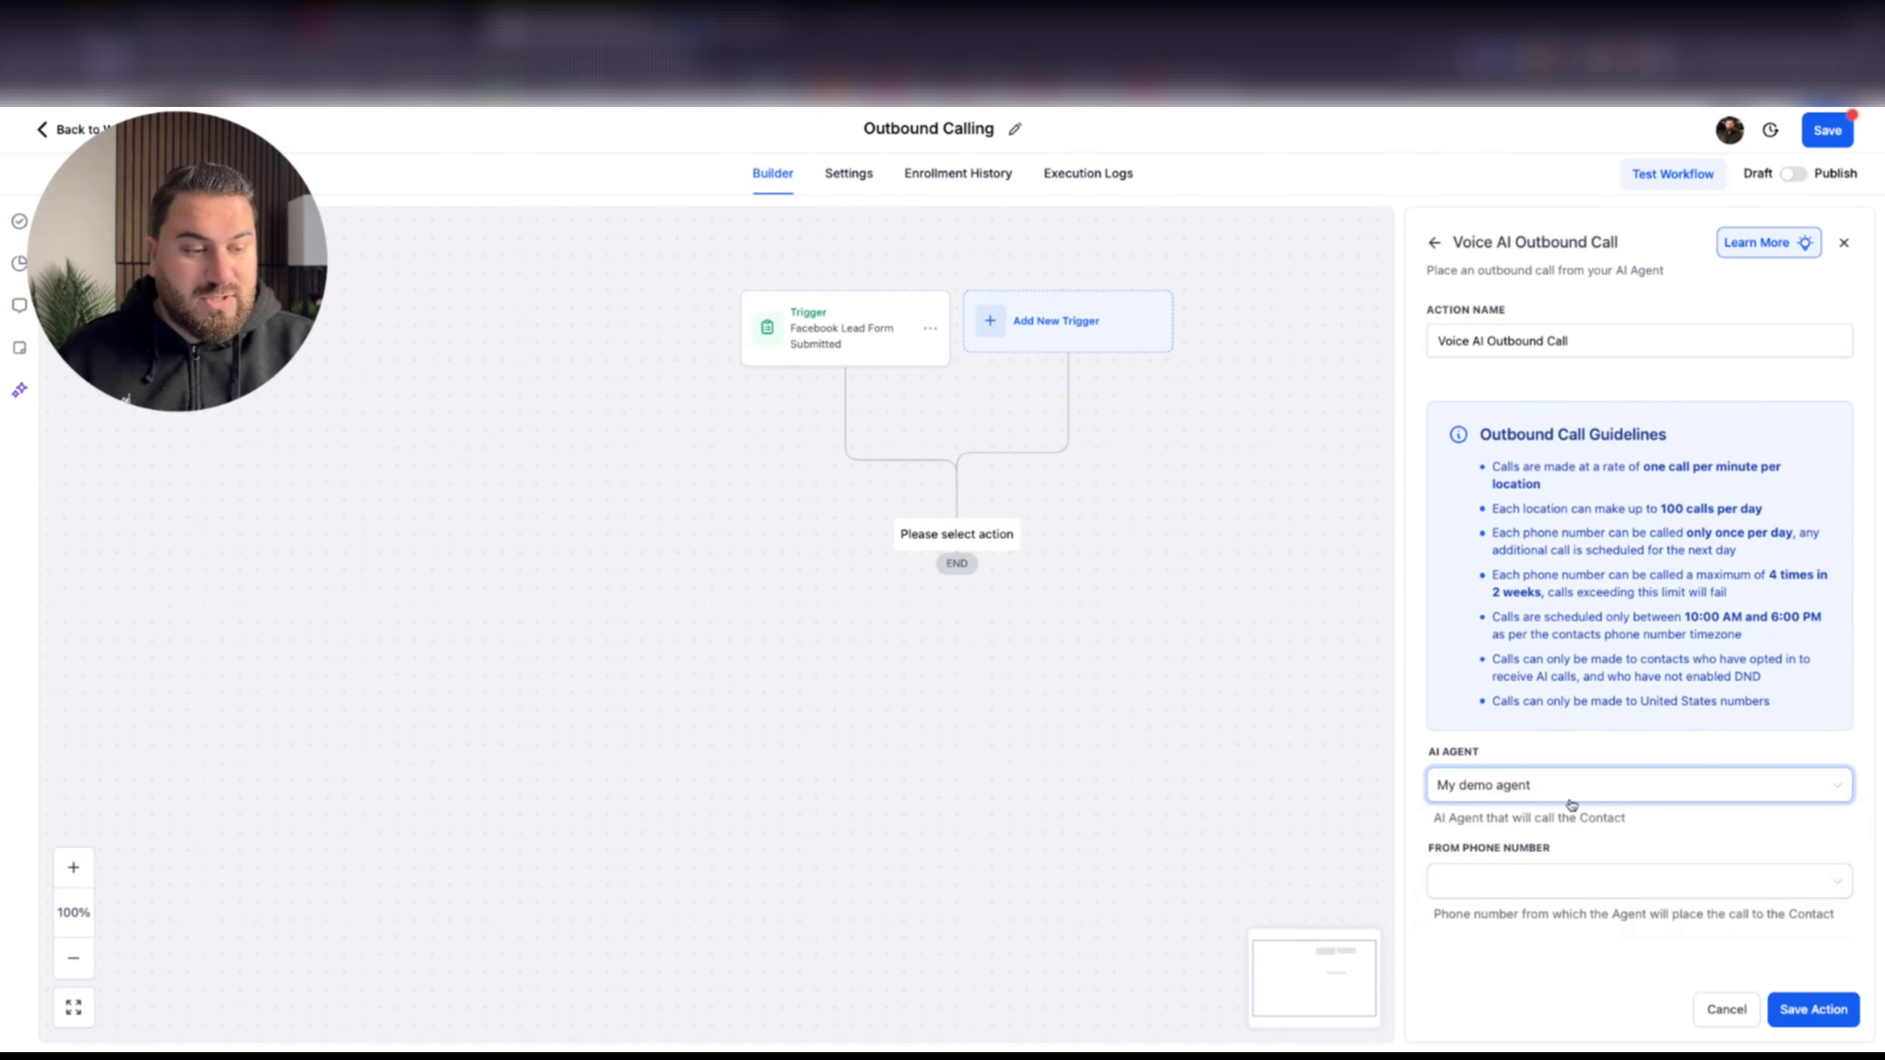
Choose the only offered caller number as the outbound call's From Phone Number and save the action
{"action": "left_click", "coordinate": [1605, 876]}
{"action": "left_click", "coordinate": [1543, 919]}
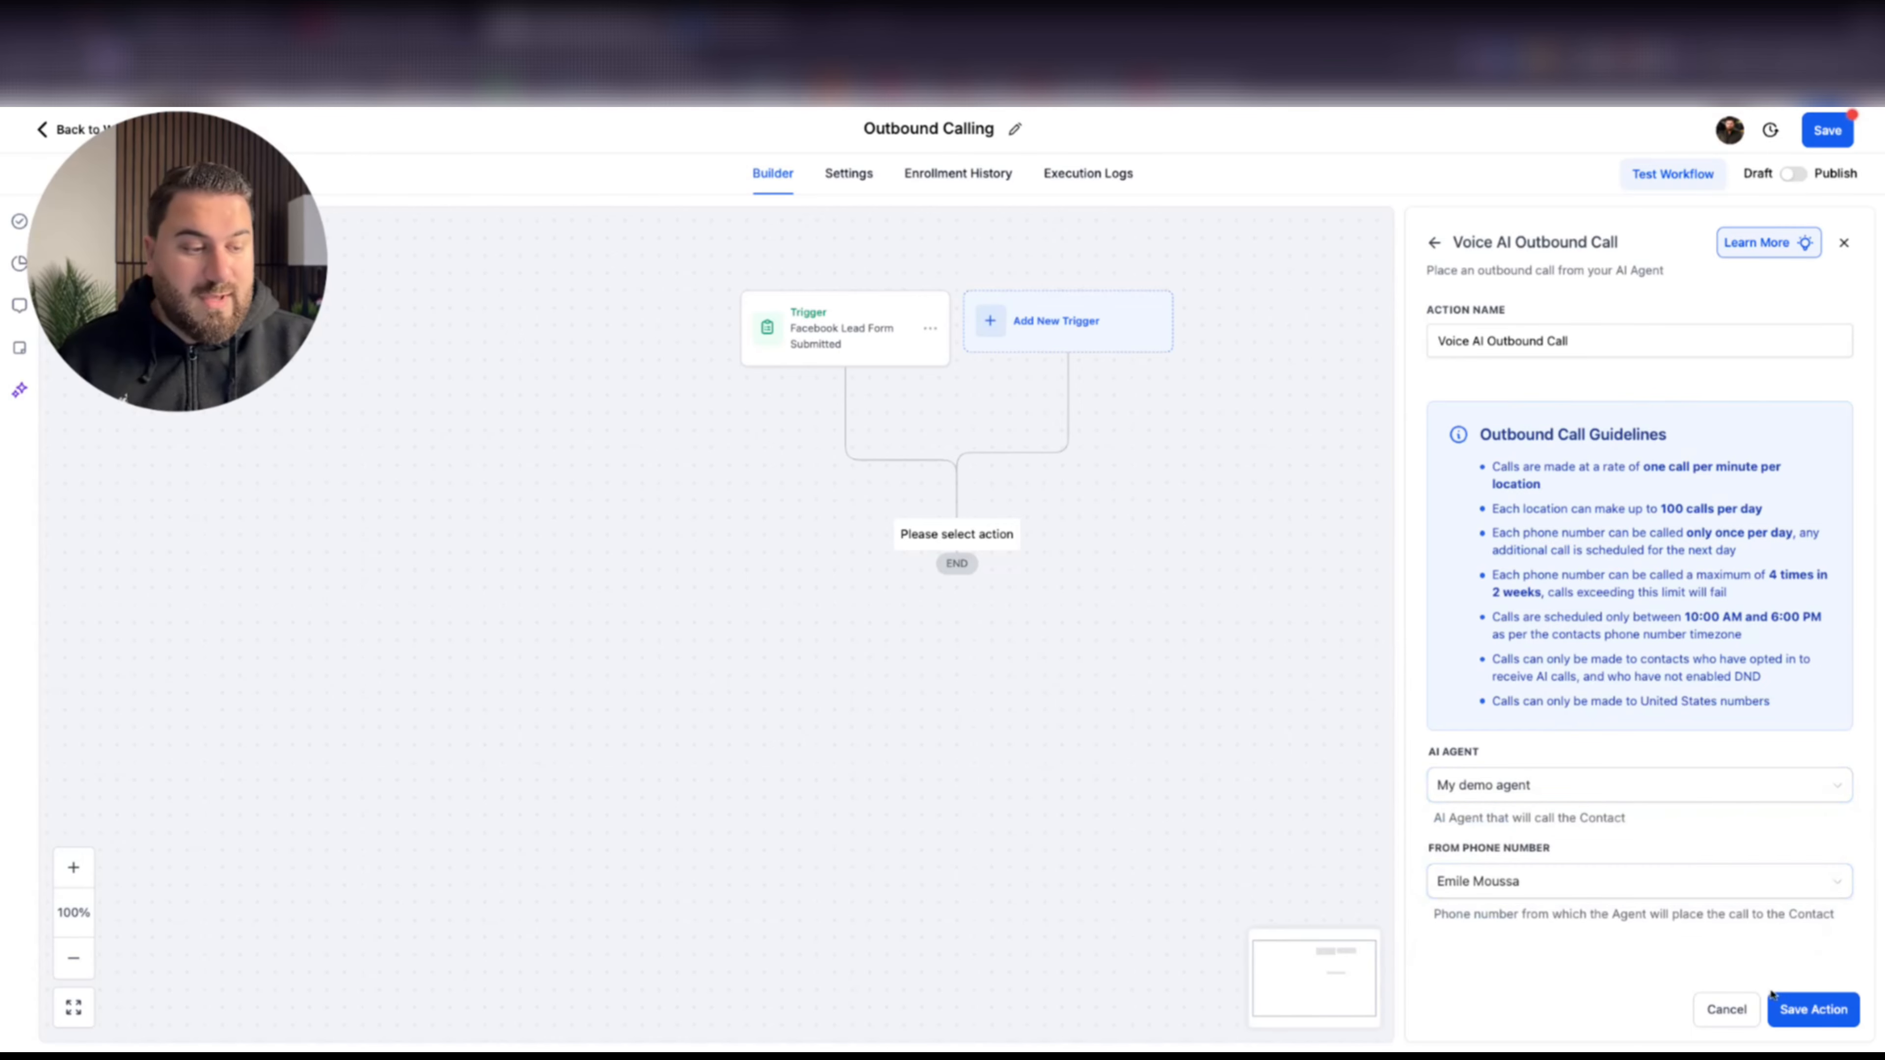
{"action": "left_click", "coordinate": [1817, 1011]}
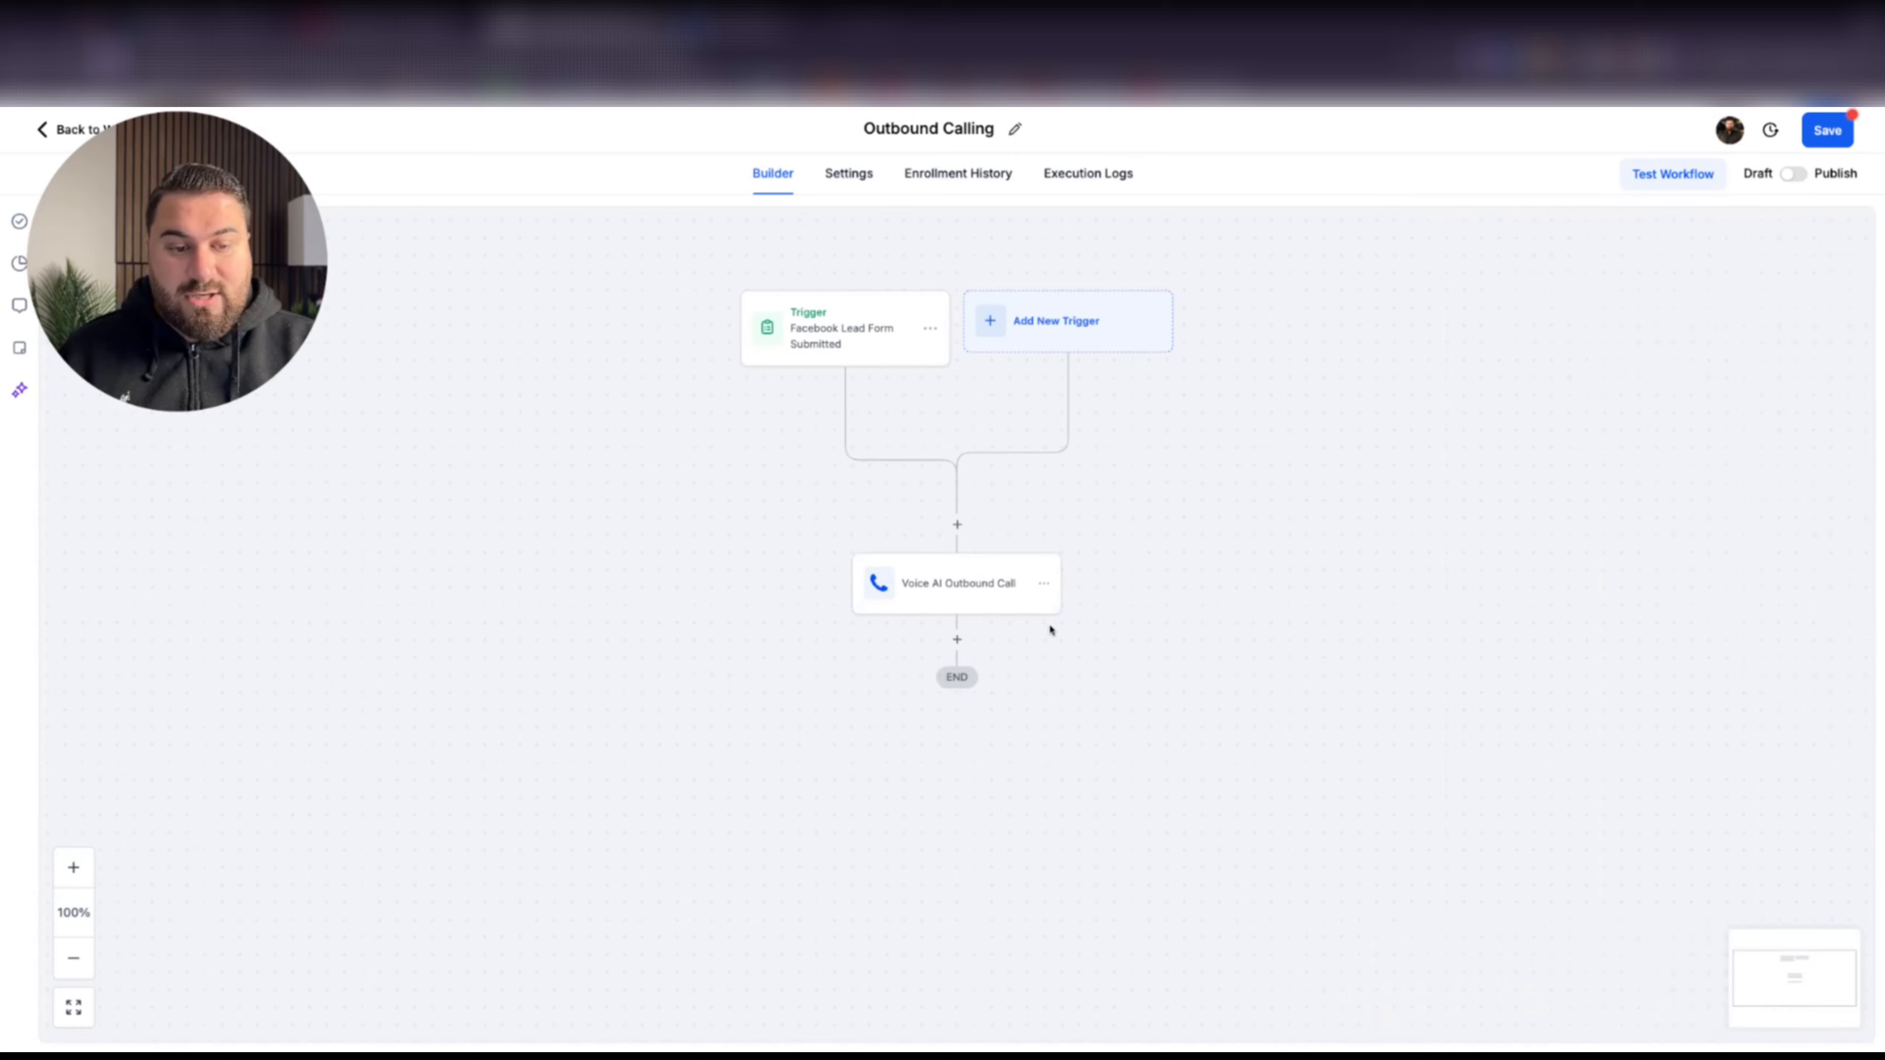
Insert a Wait action with a 2-minute time delay between the trigger and the Voice AI Outbound Call, and save it
{"action": "scroll", "coordinate": [711, 530], "scroll_direction": "down", "scroll_amount": 1}
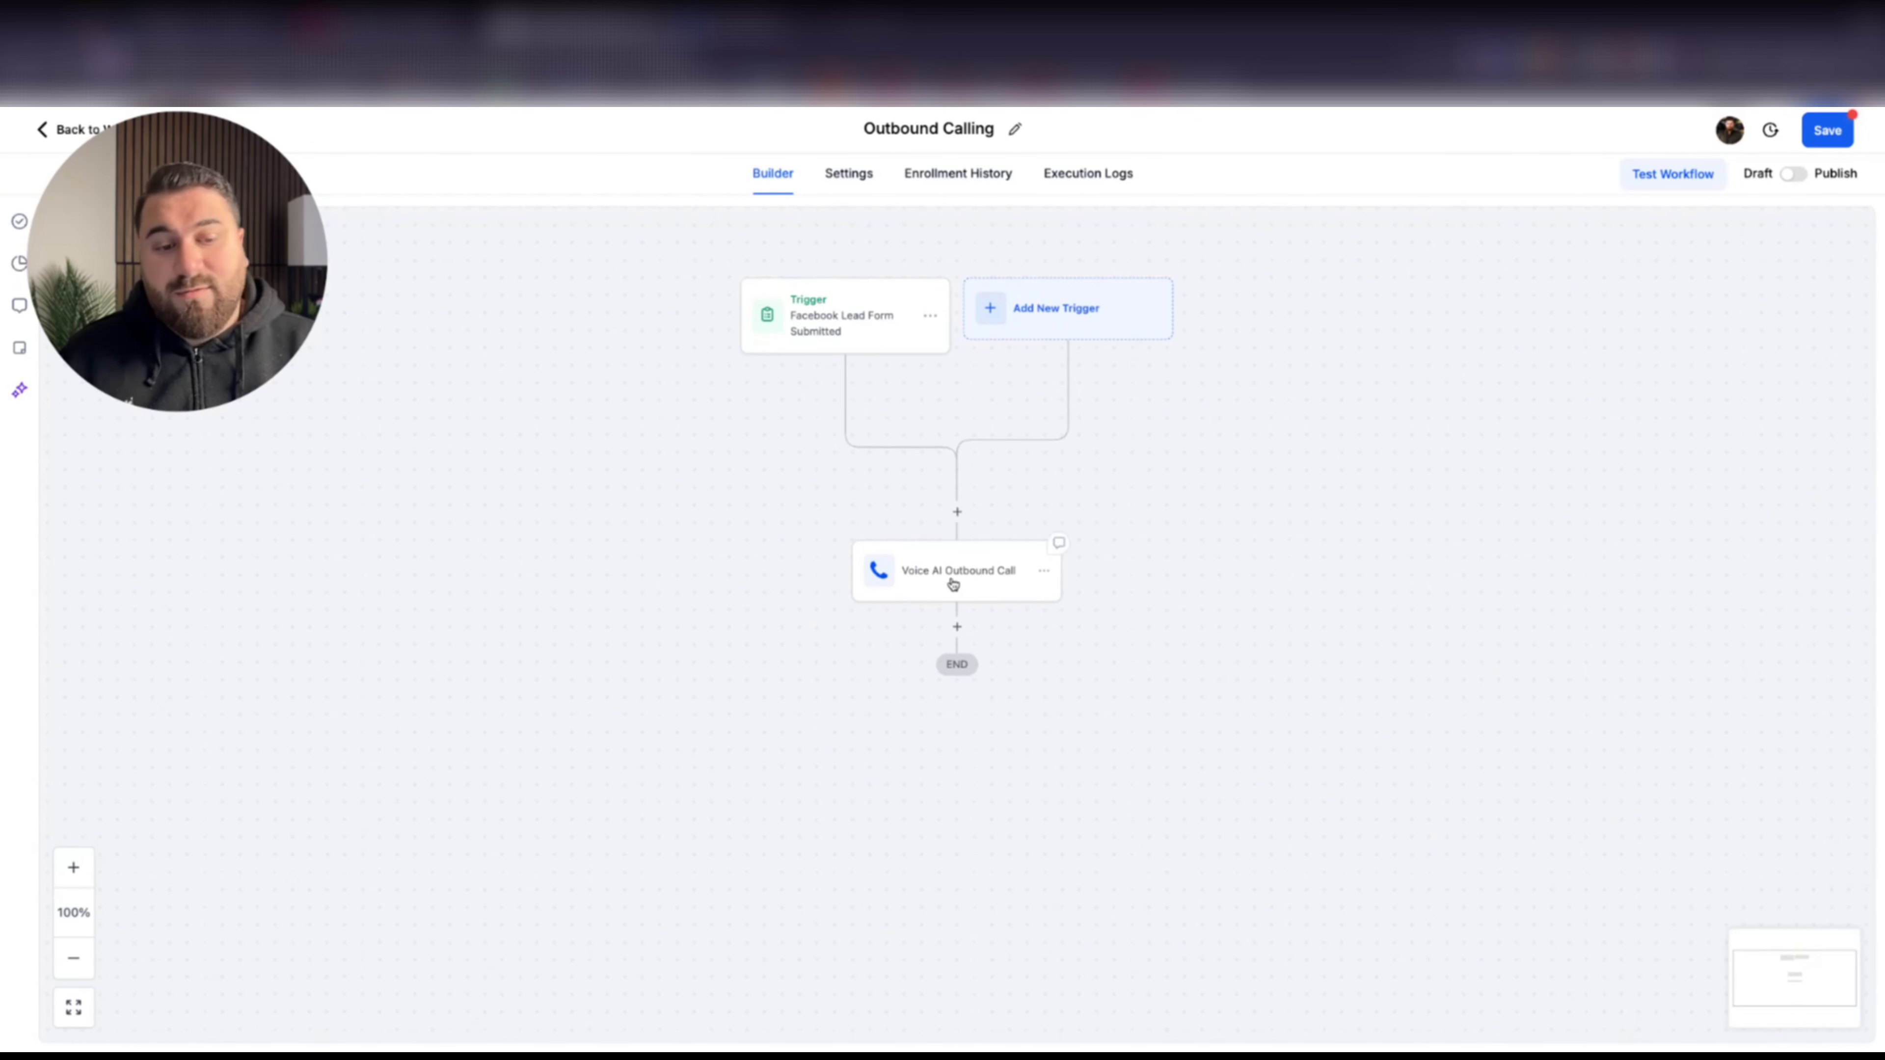
{"action": "left_click", "coordinate": [957, 512]}
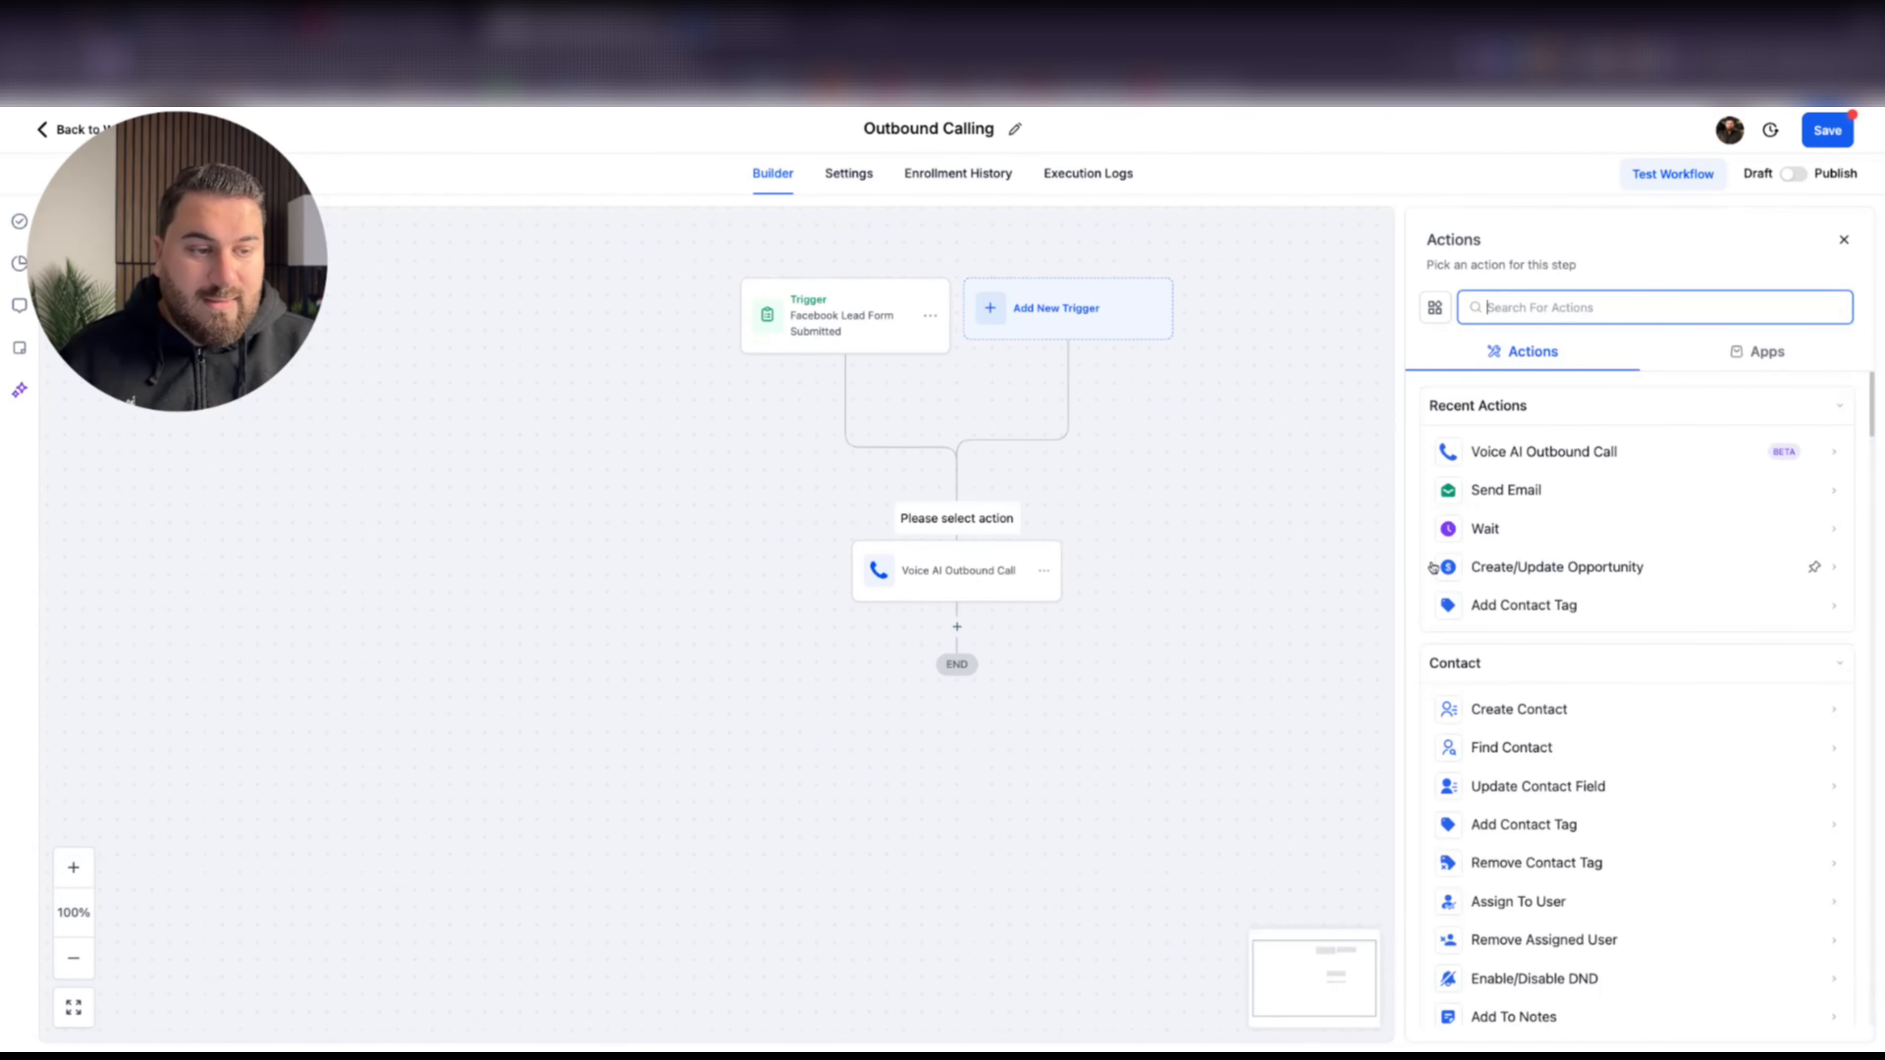
{"action": "left_click", "coordinate": [1480, 529]}
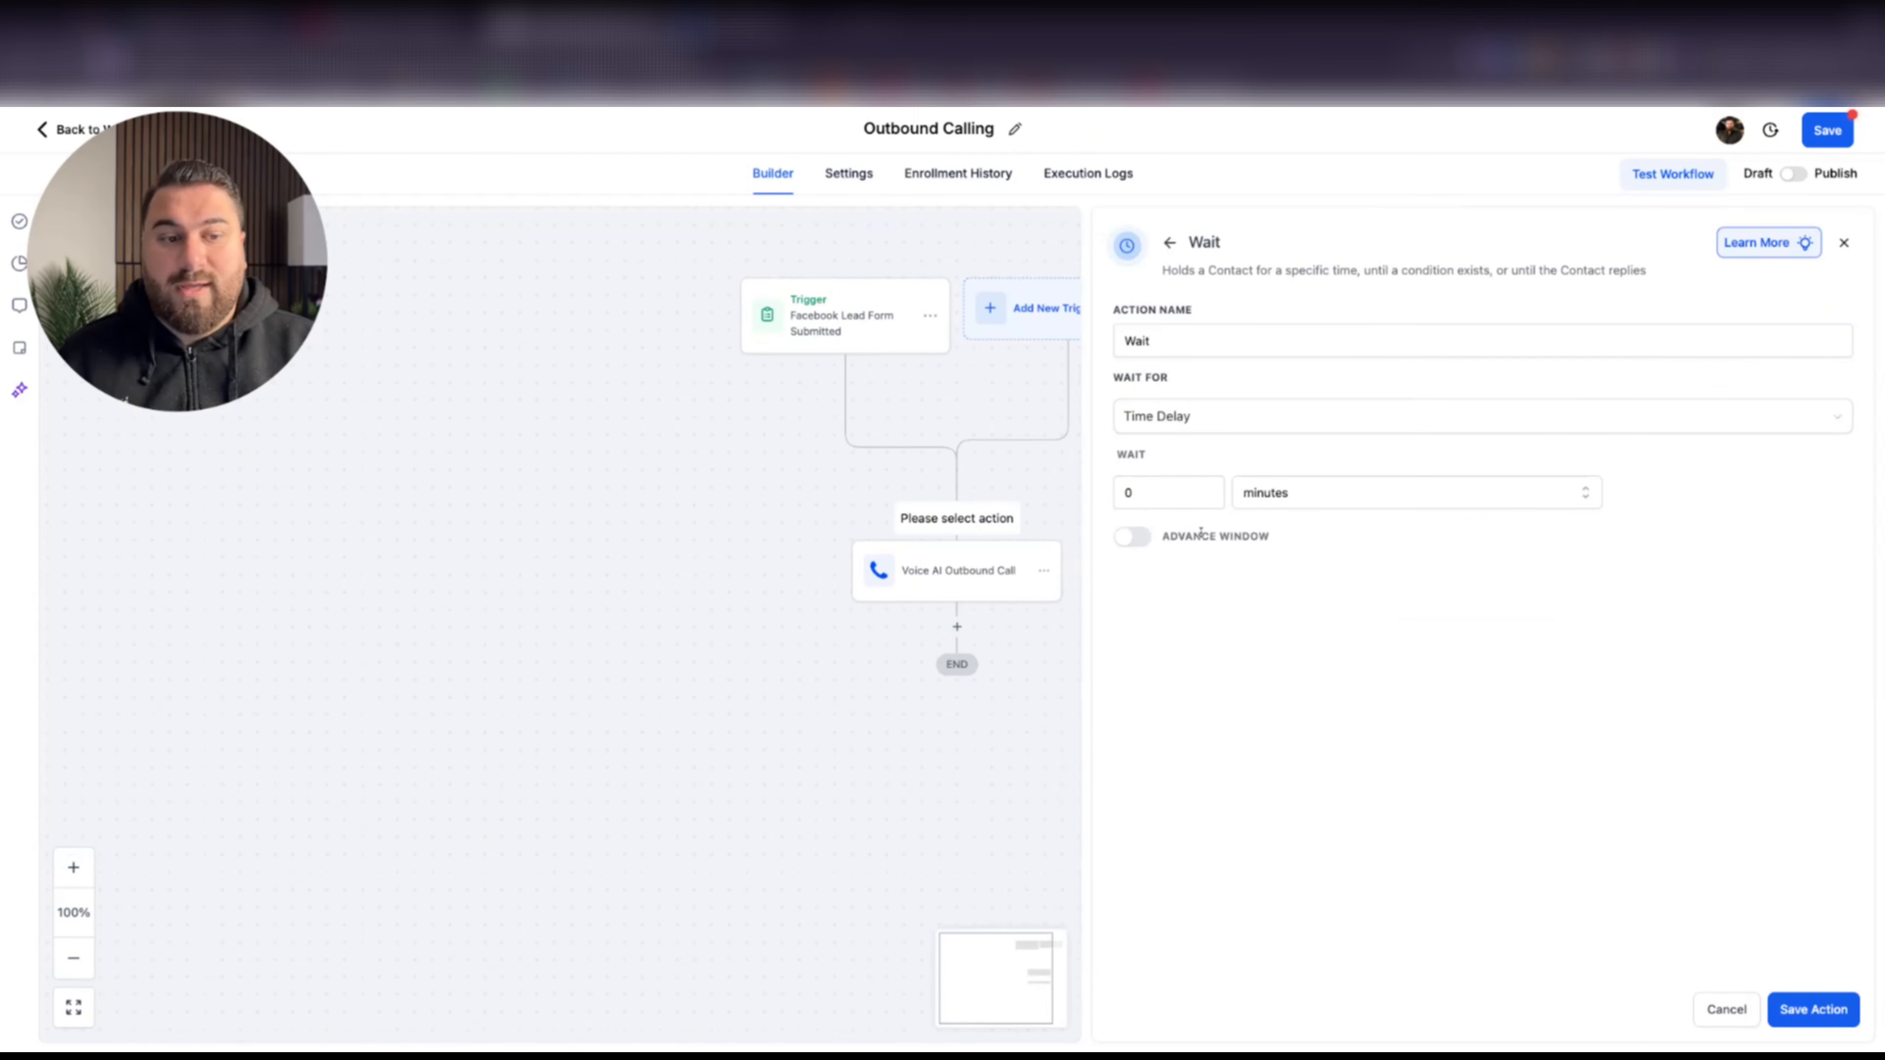
{"action": "left_click", "coordinate": [1162, 503]}
{"action": "key", "text": "BackSpace"}
{"action": "type", "text": "2"}
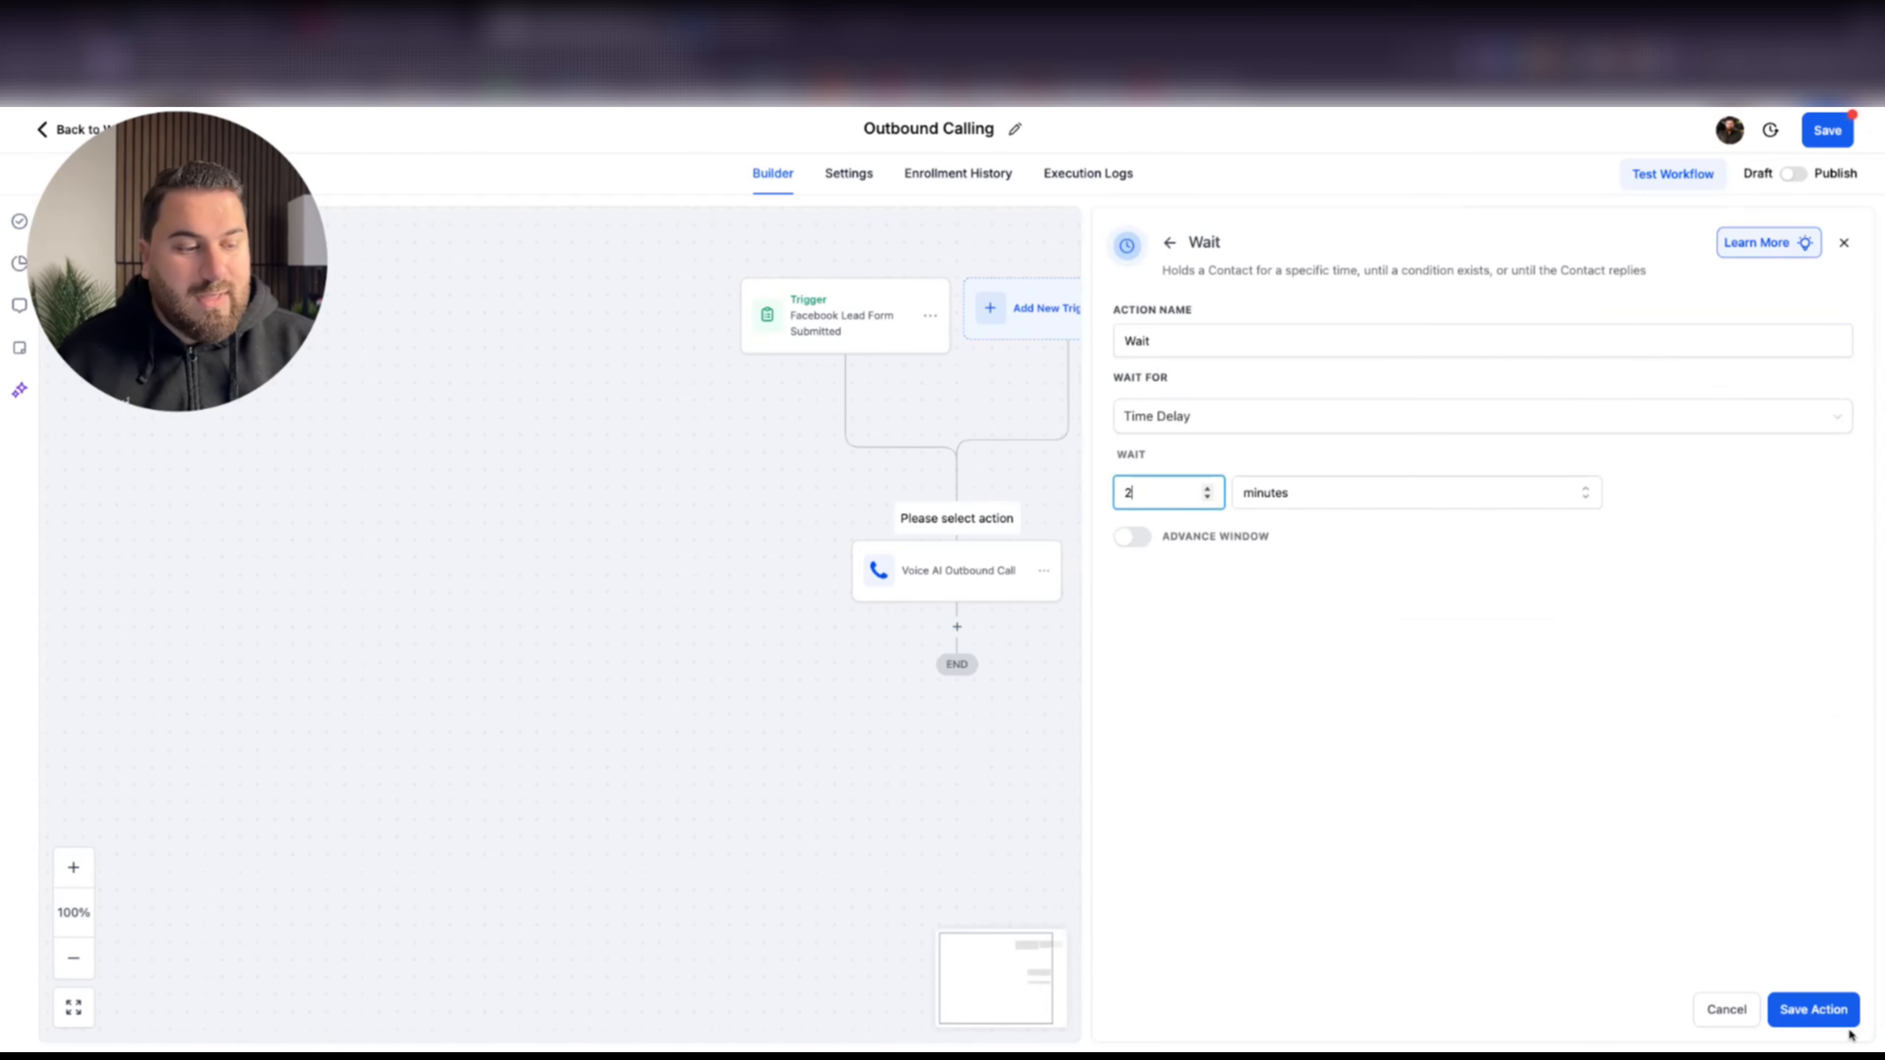
{"action": "left_click", "coordinate": [1820, 1008]}
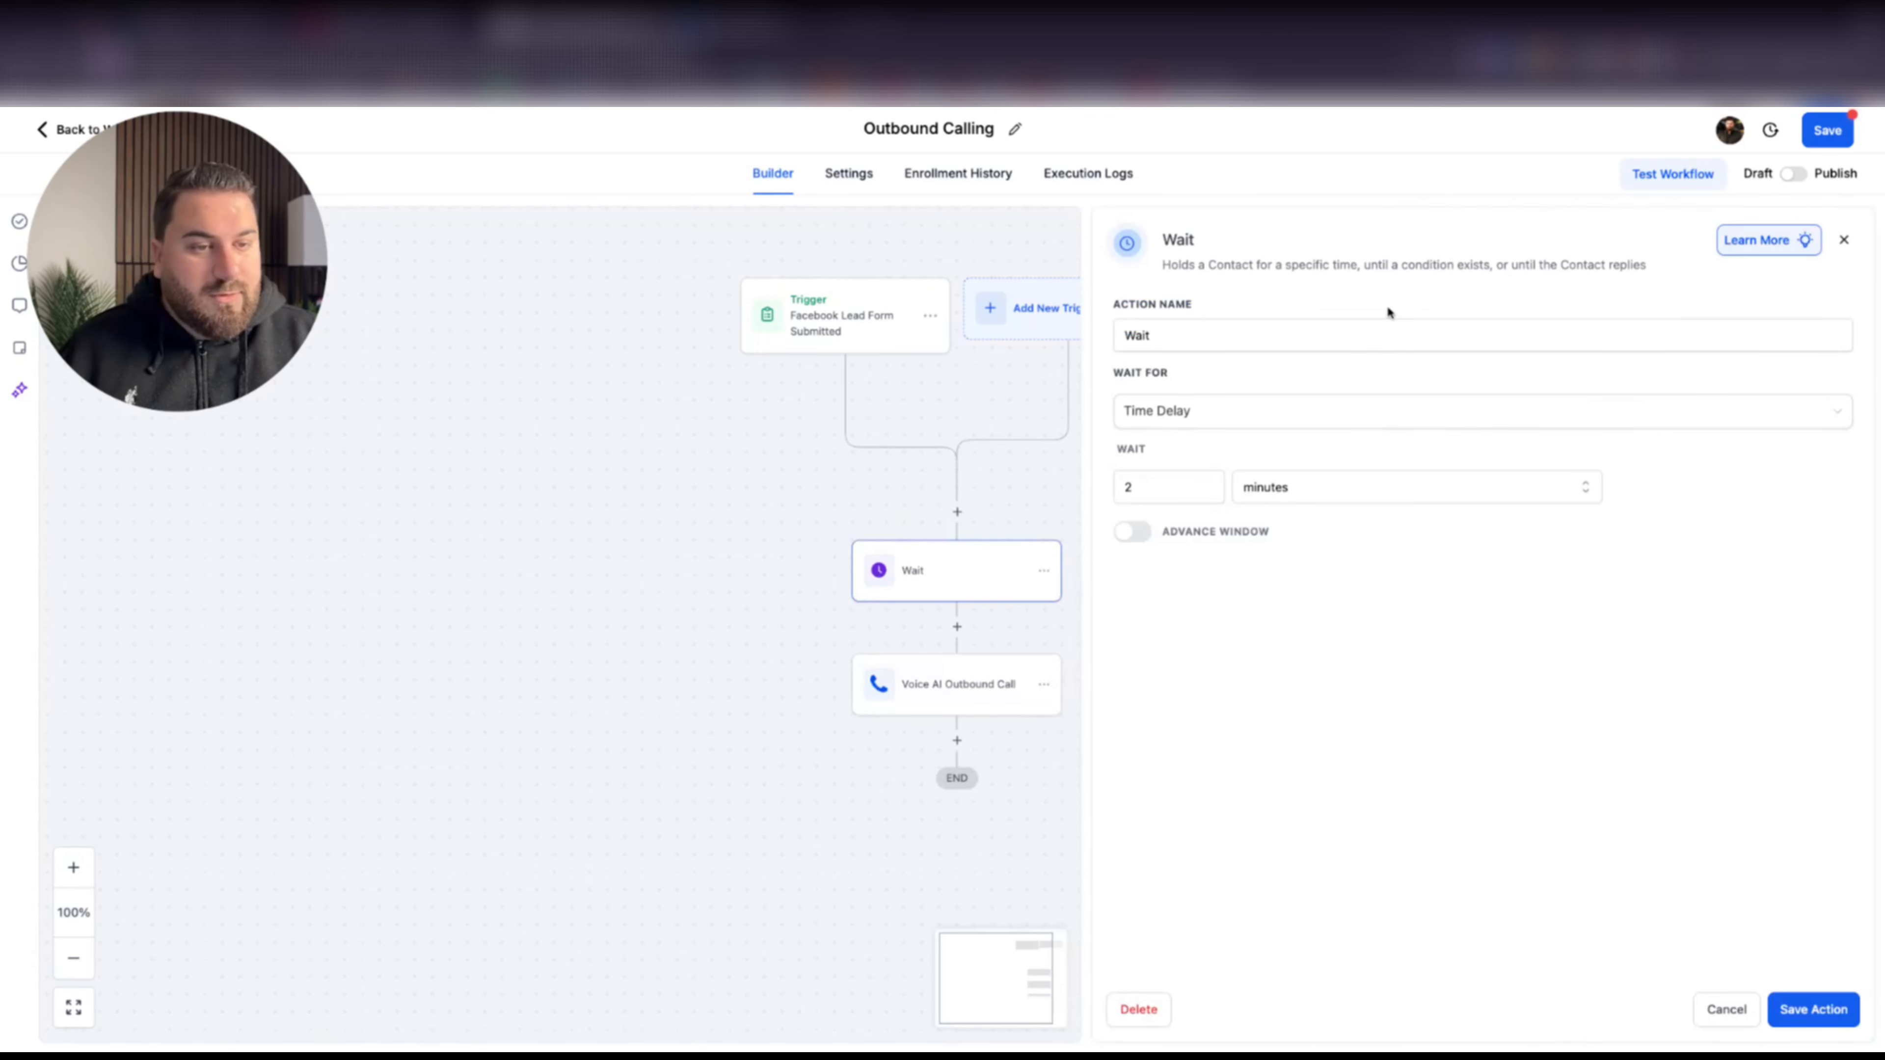
Rename the wait action "Wait 2 minutes" and save it
{"action": "left_click", "coordinate": [1388, 332]}
{"action": "type", "text": "2 minutes"}
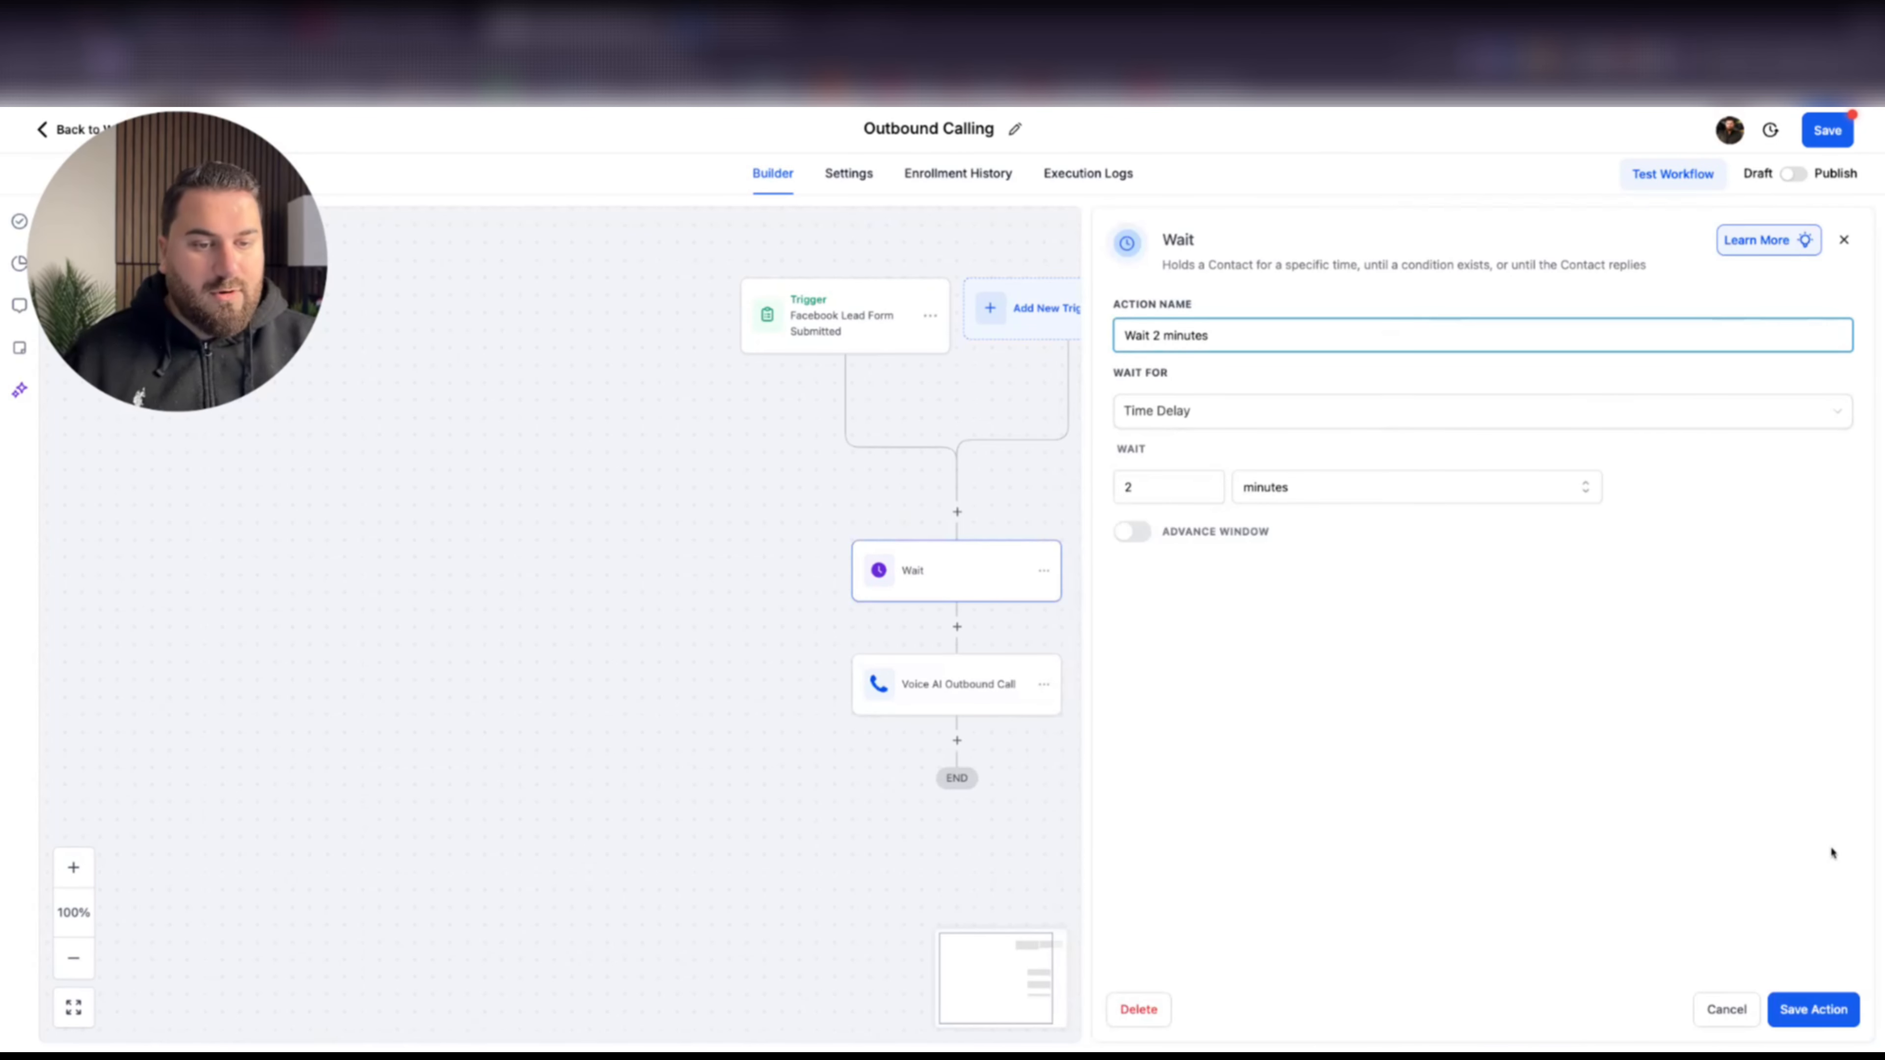
{"action": "left_click", "coordinate": [1804, 1008]}
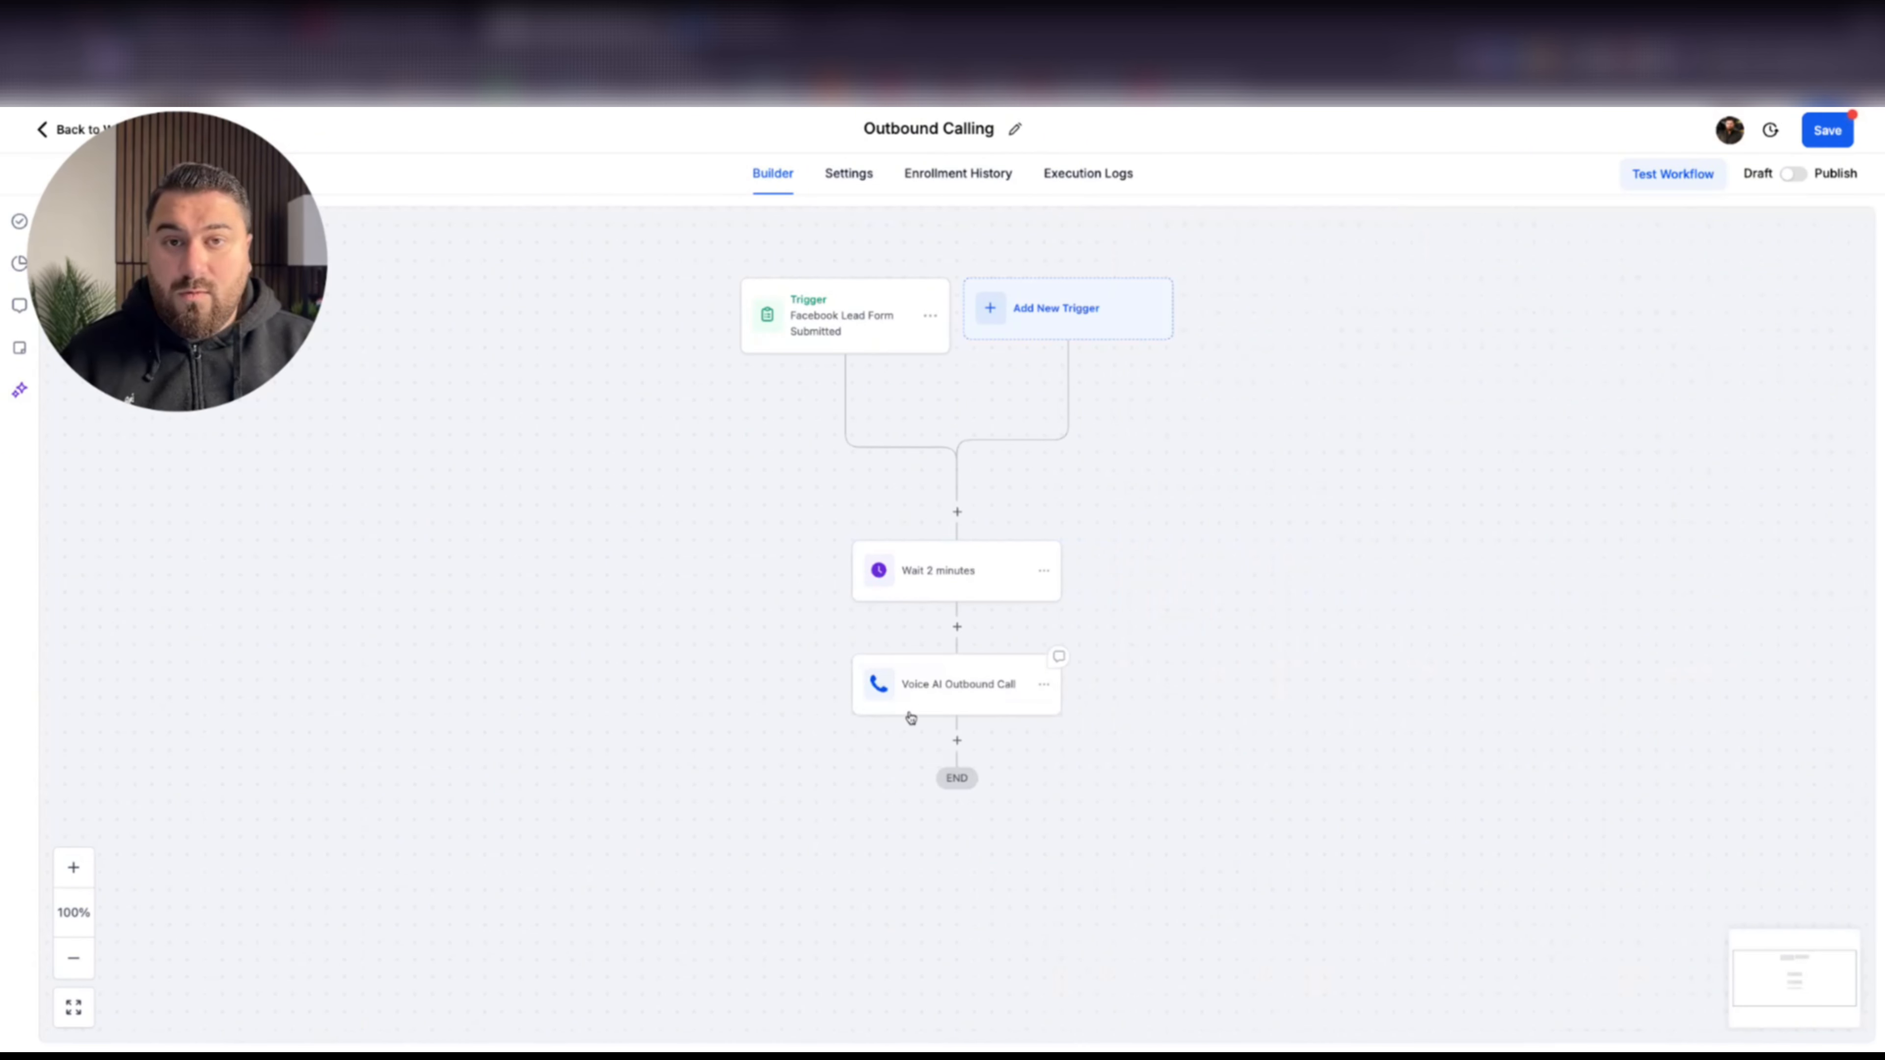
Add a Create/Update Opportunity action after the Voice AI Outbound Call, with the opportunity name "Voice AI Call | {{contact.name}}"
{"action": "left_click", "coordinate": [956, 740]}
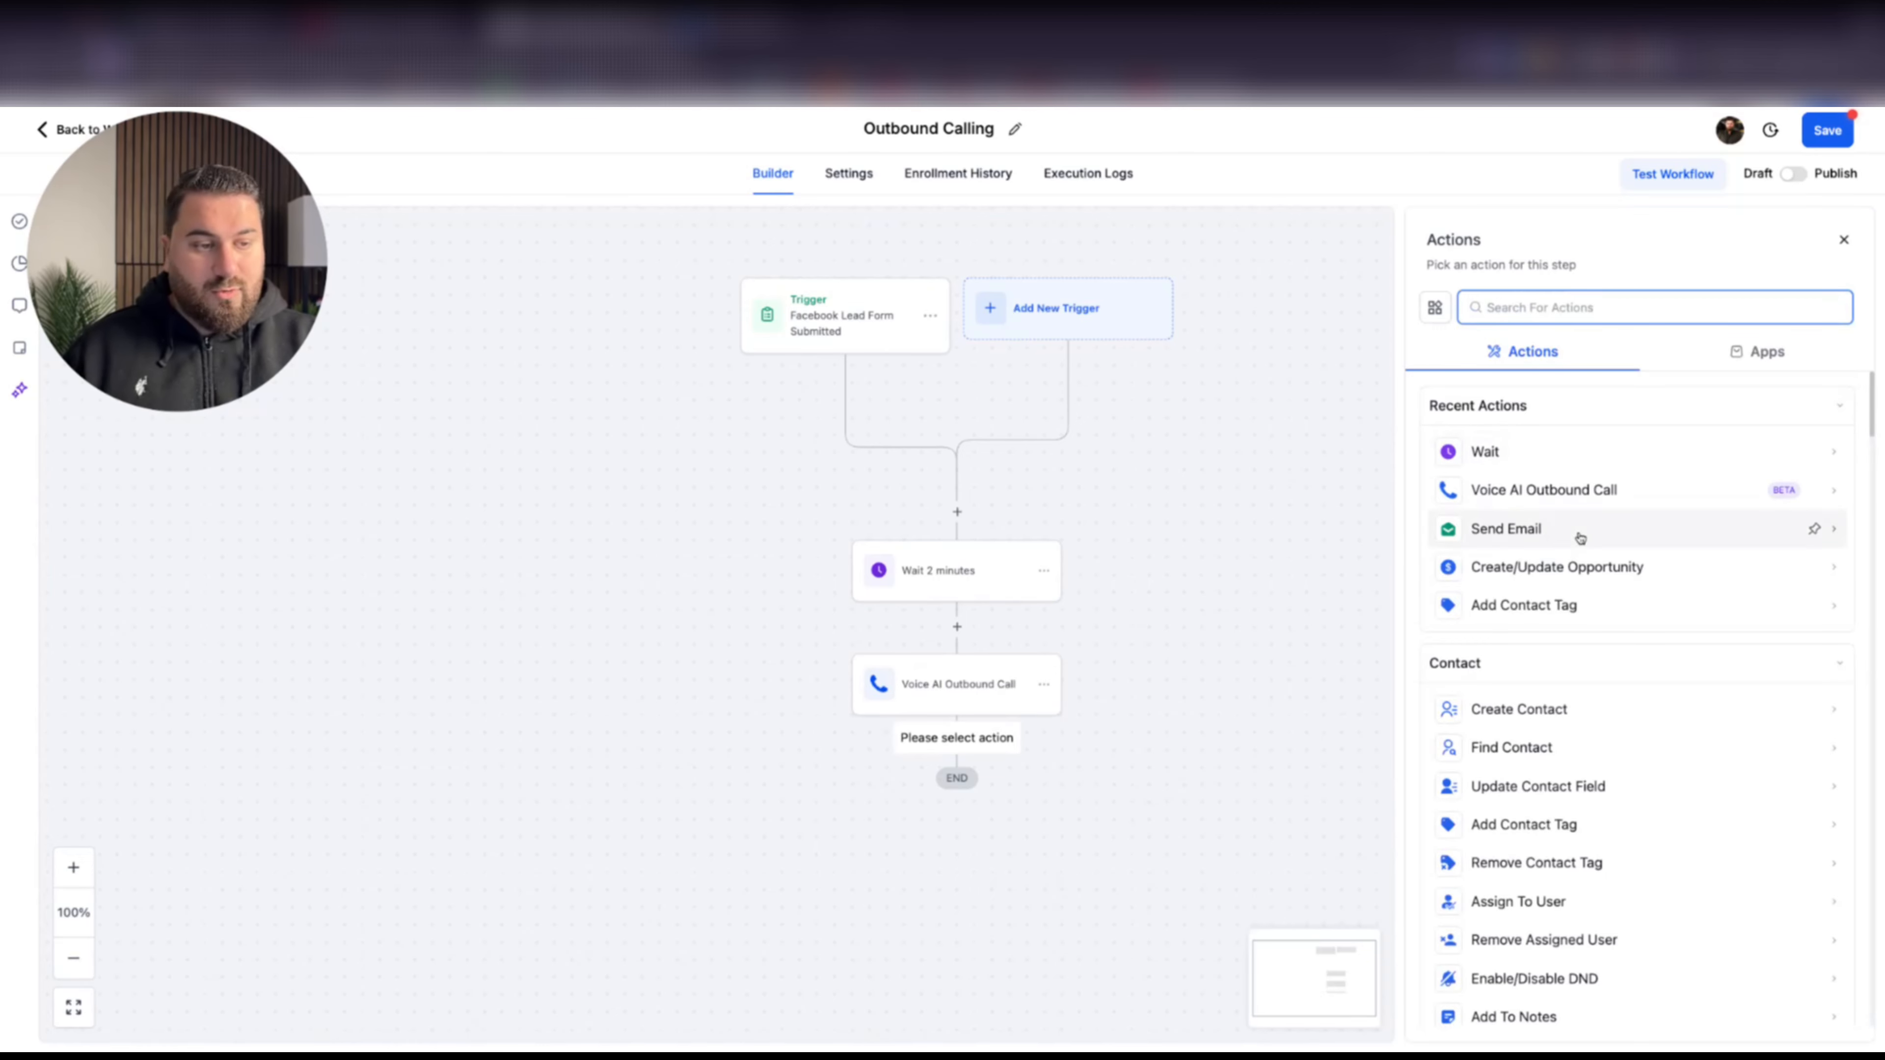
{"action": "left_click", "coordinate": [1573, 567]}
{"action": "left_click", "coordinate": [1410, 654]}
{"action": "type", "text": "Voic"}
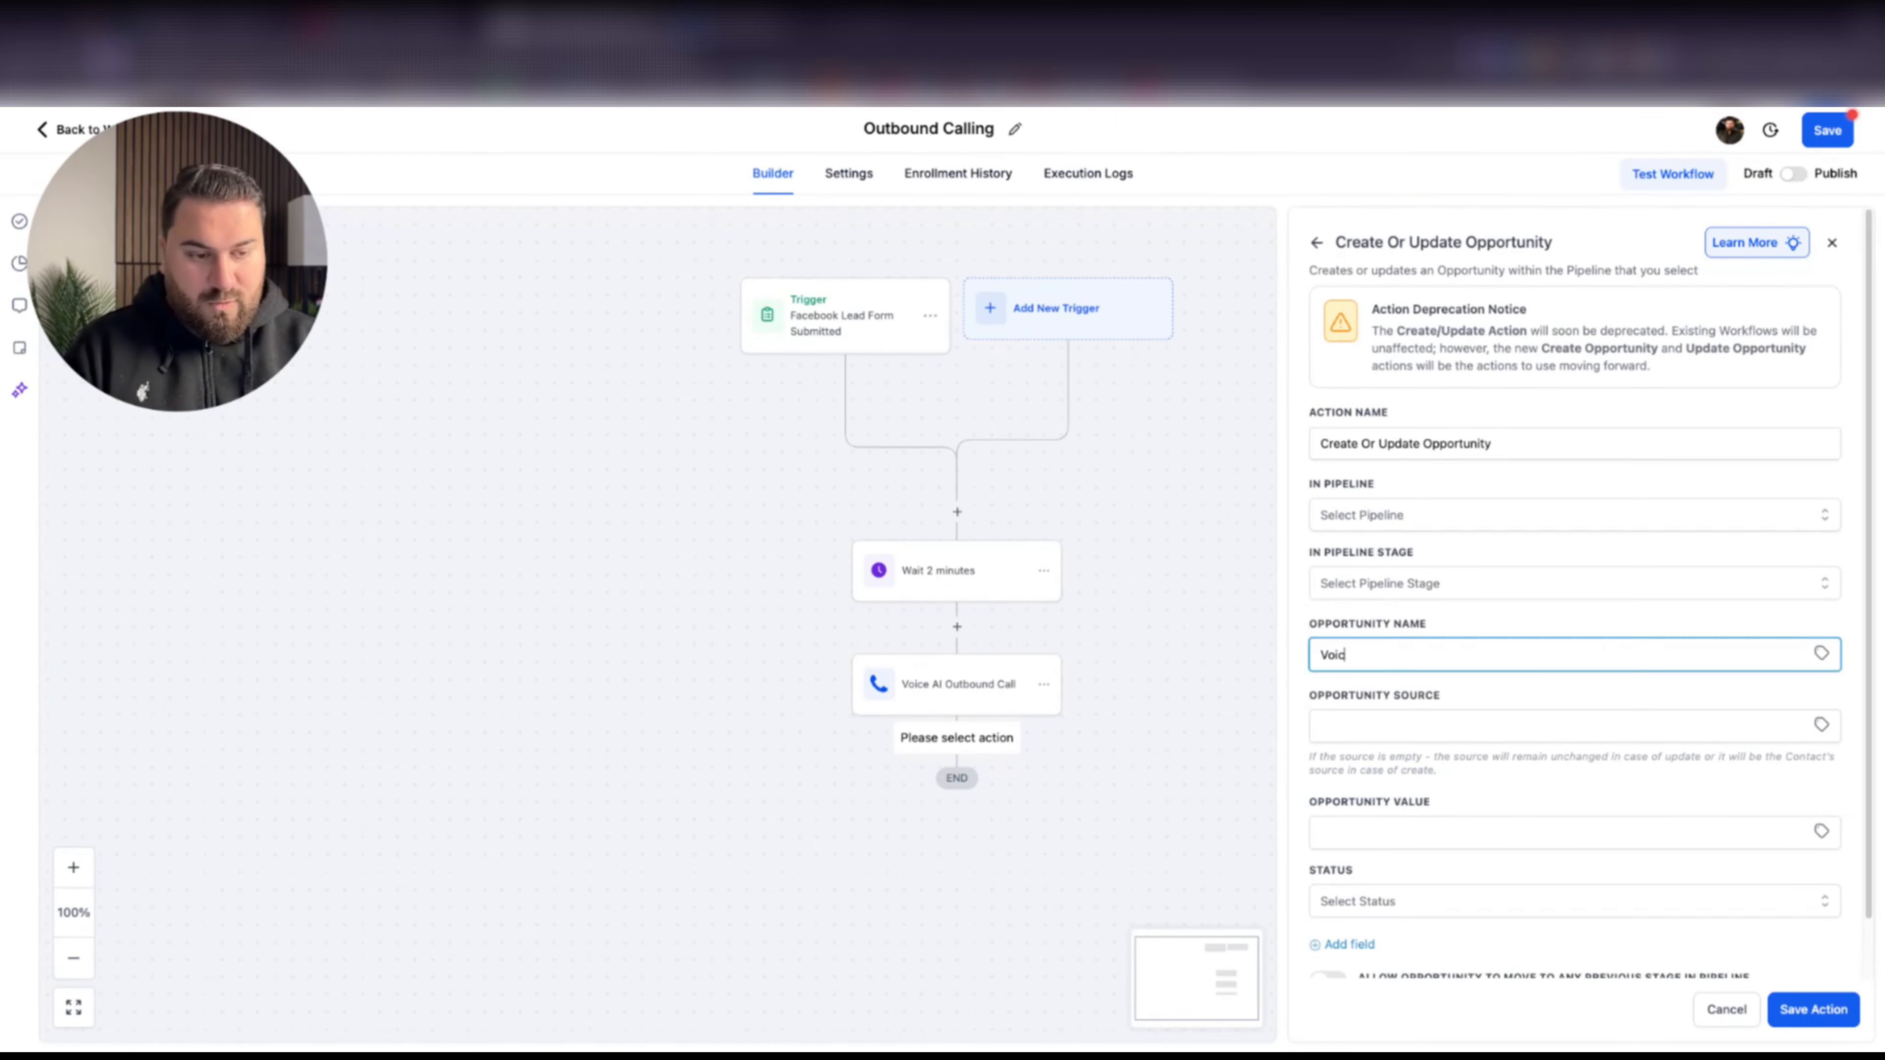
{"action": "type", "text": "e AI Call"}
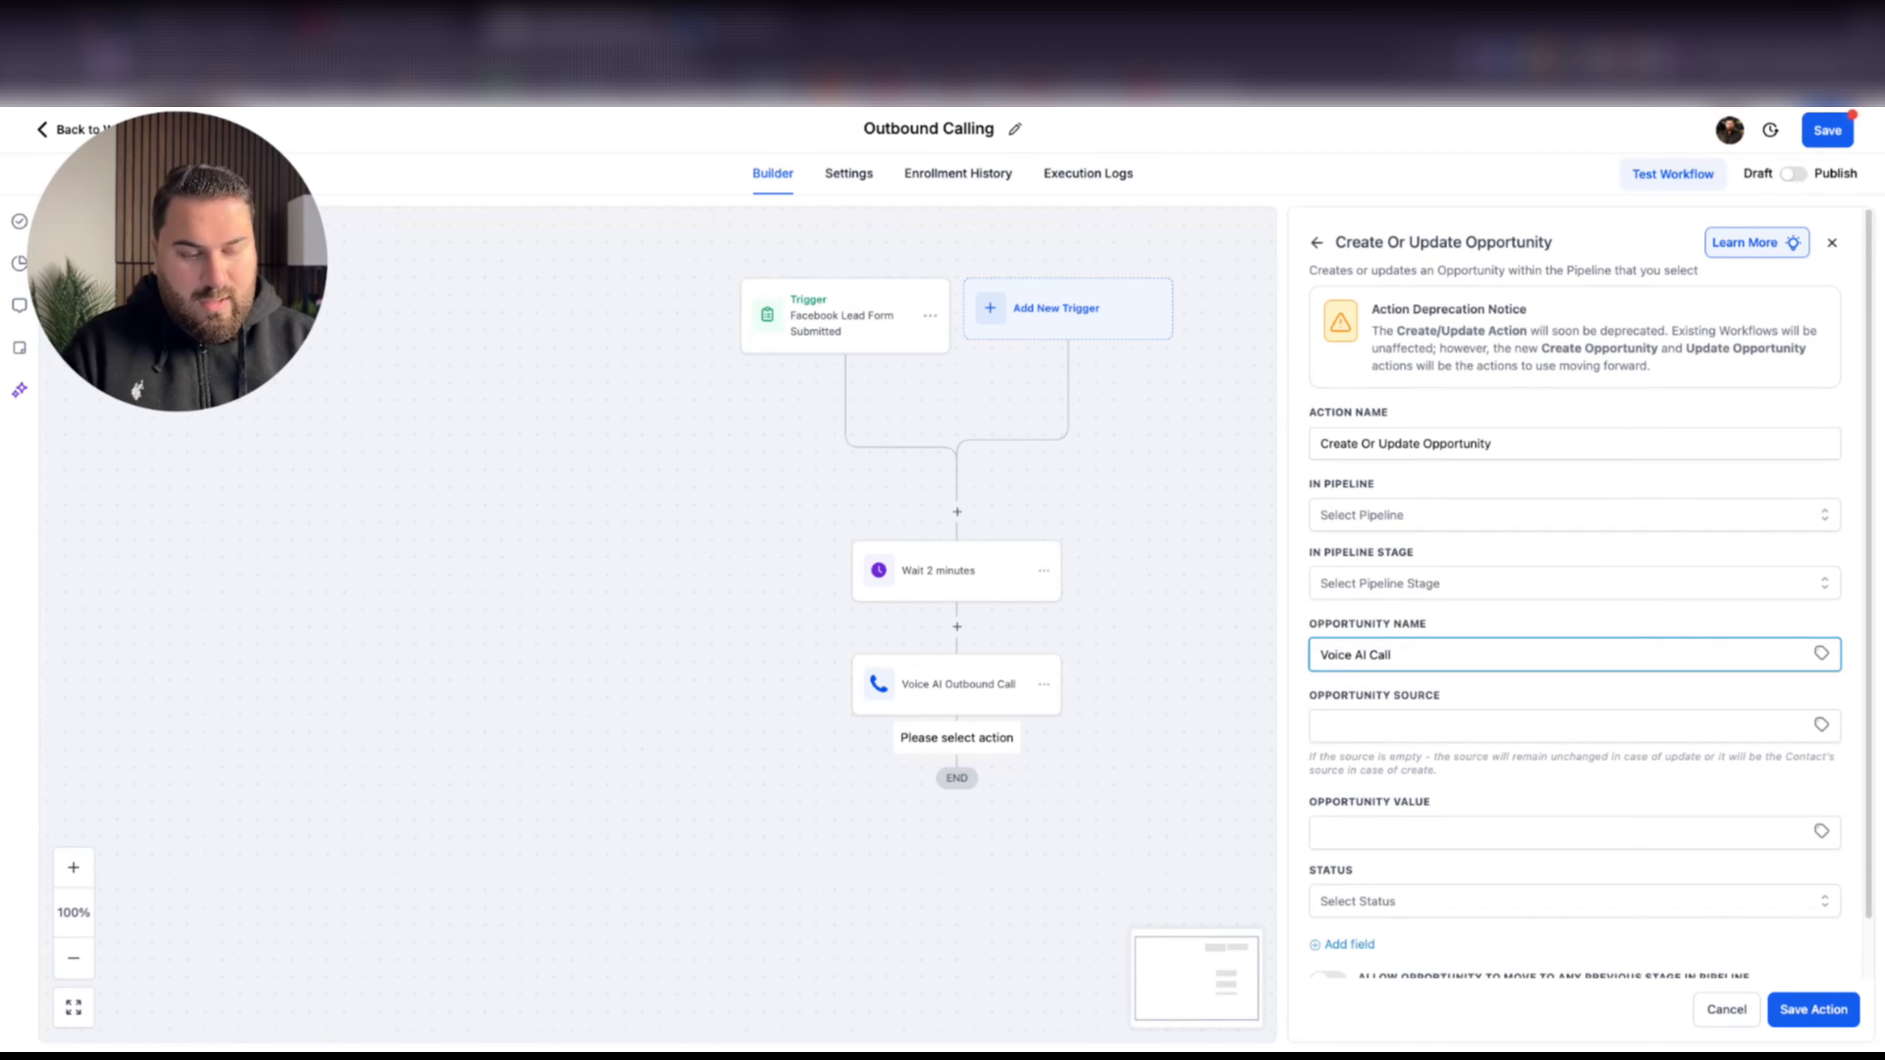
{"action": "type", "text": " | {{cont"}
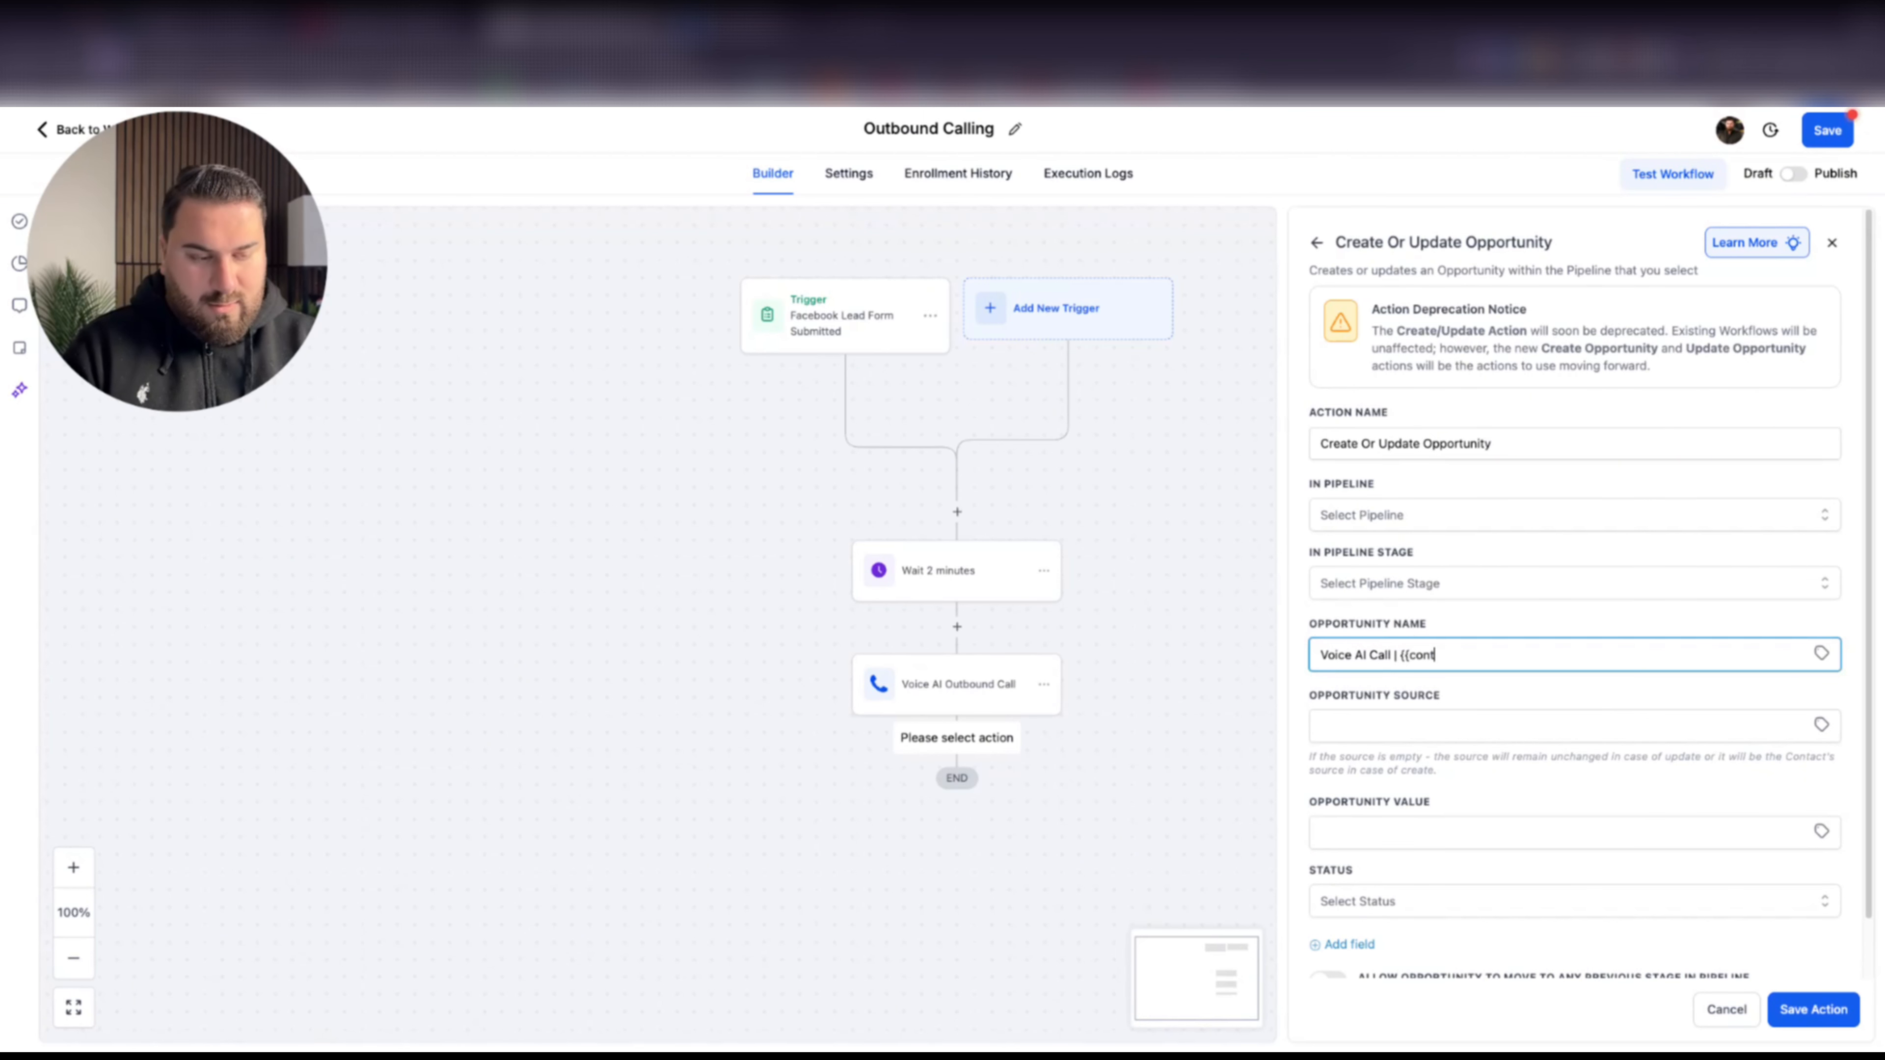
{"action": "type", "text": "act.name}}"}
Set the opportunity's source to "FB AD", status to open, pipeline to Prospects and stage to Lead, and save the action
{"action": "left_click", "coordinate": [1415, 724]}
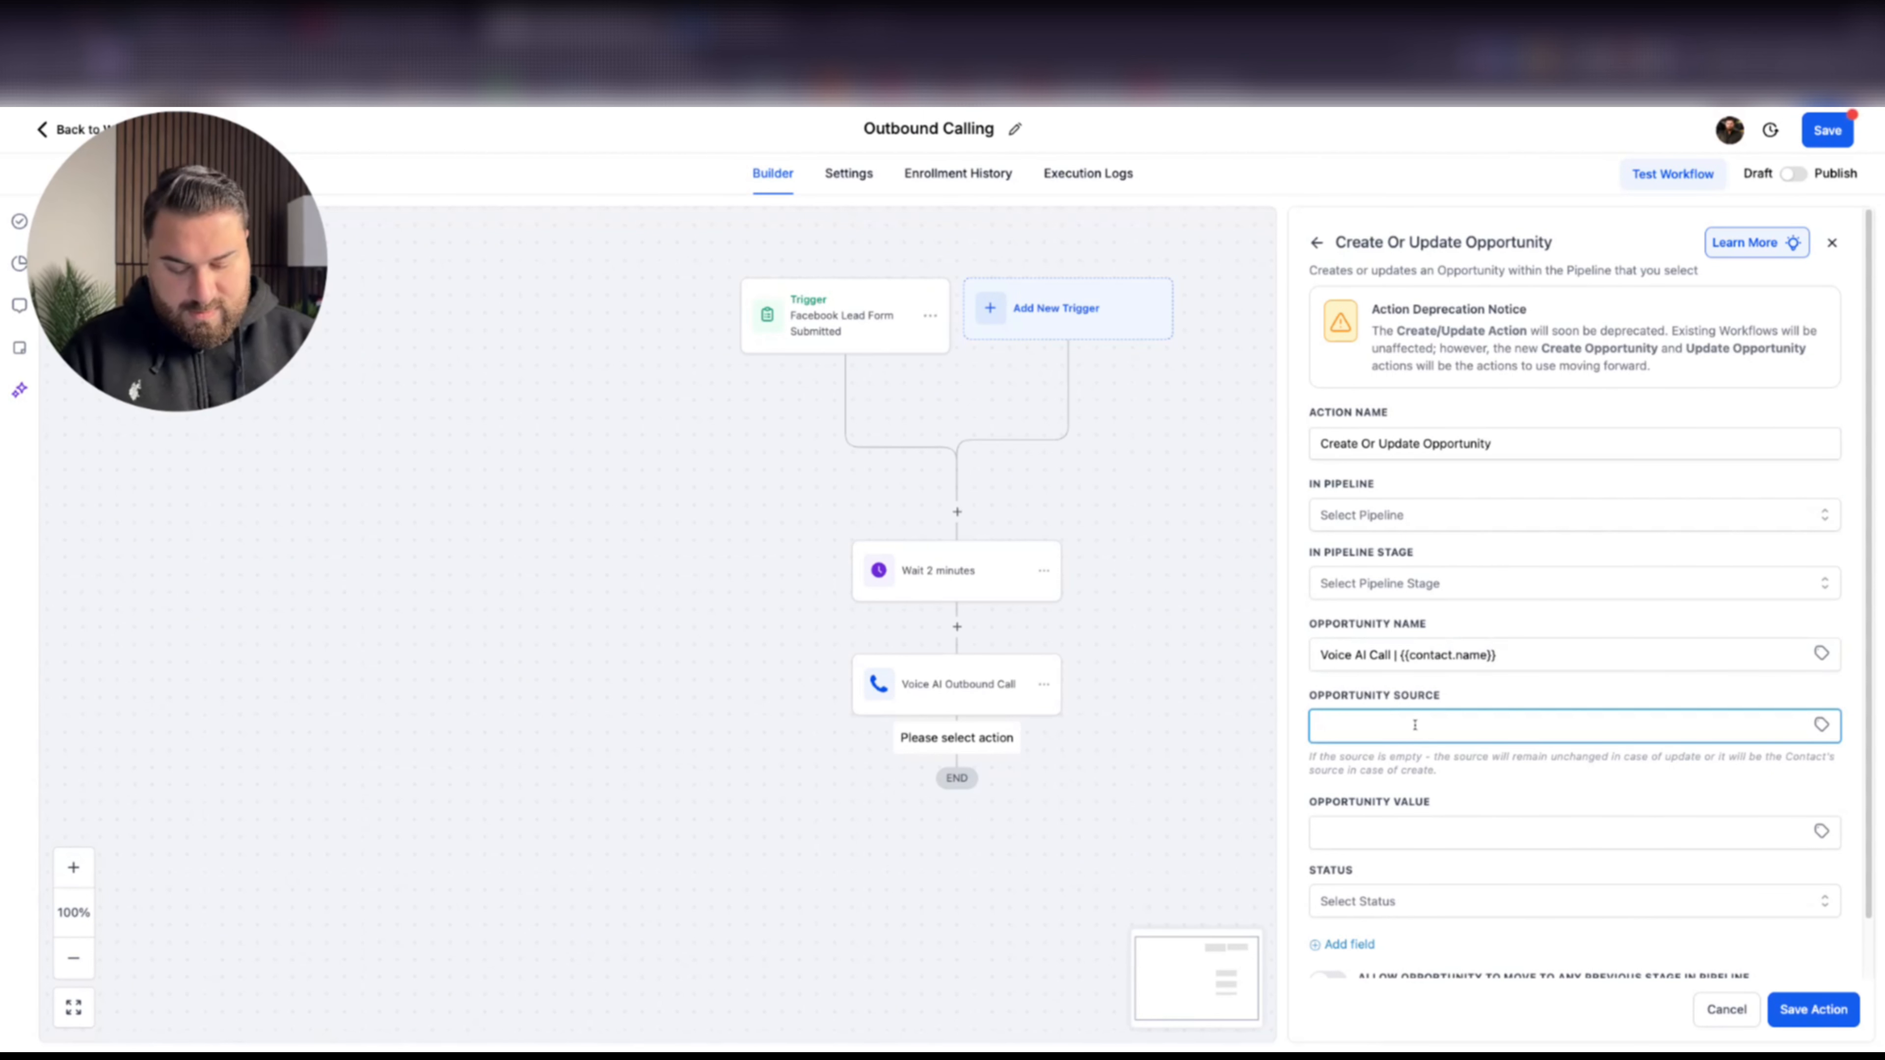
{"action": "type", "text": "FB AD"}
{"action": "scroll", "coordinate": [1431, 817], "scroll_direction": "down", "scroll_amount": 1}
{"action": "left_click", "coordinate": [1431, 840]}
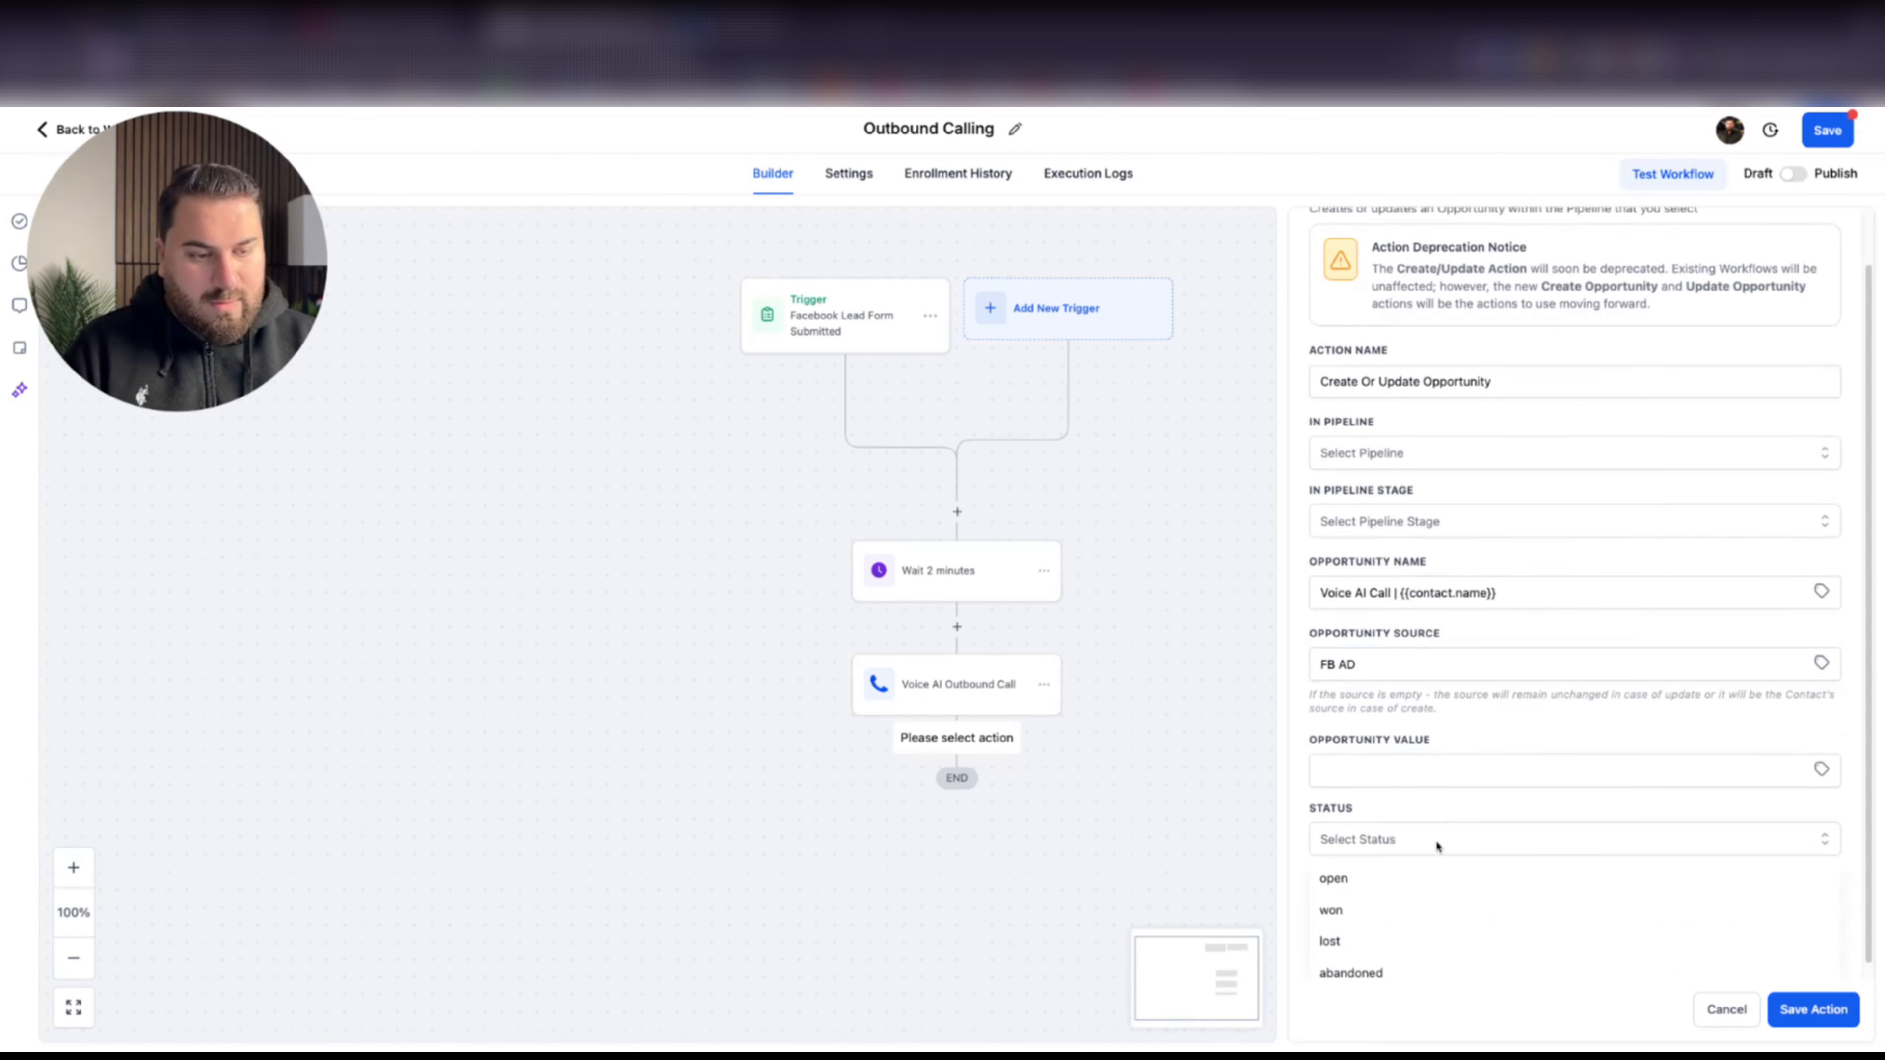
{"action": "left_click", "coordinate": [1369, 889]}
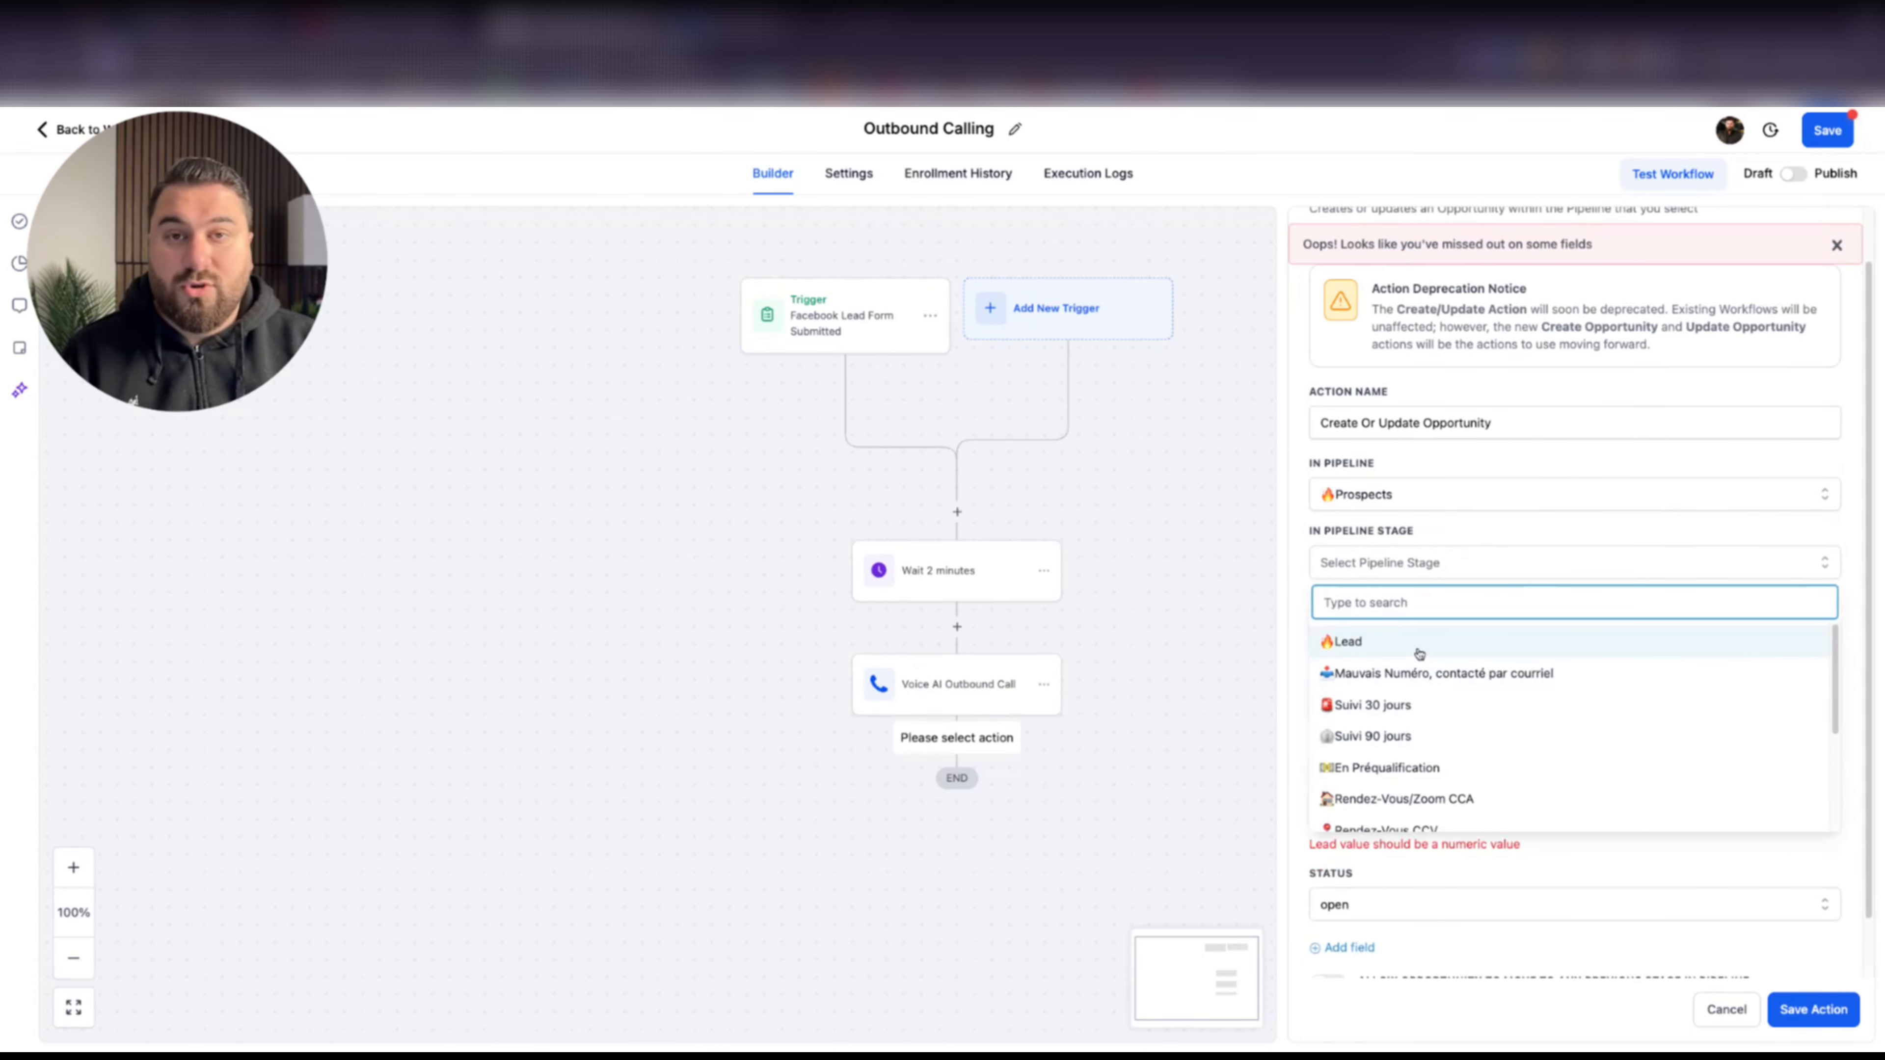
{"action": "left_click", "coordinate": [1419, 653]}
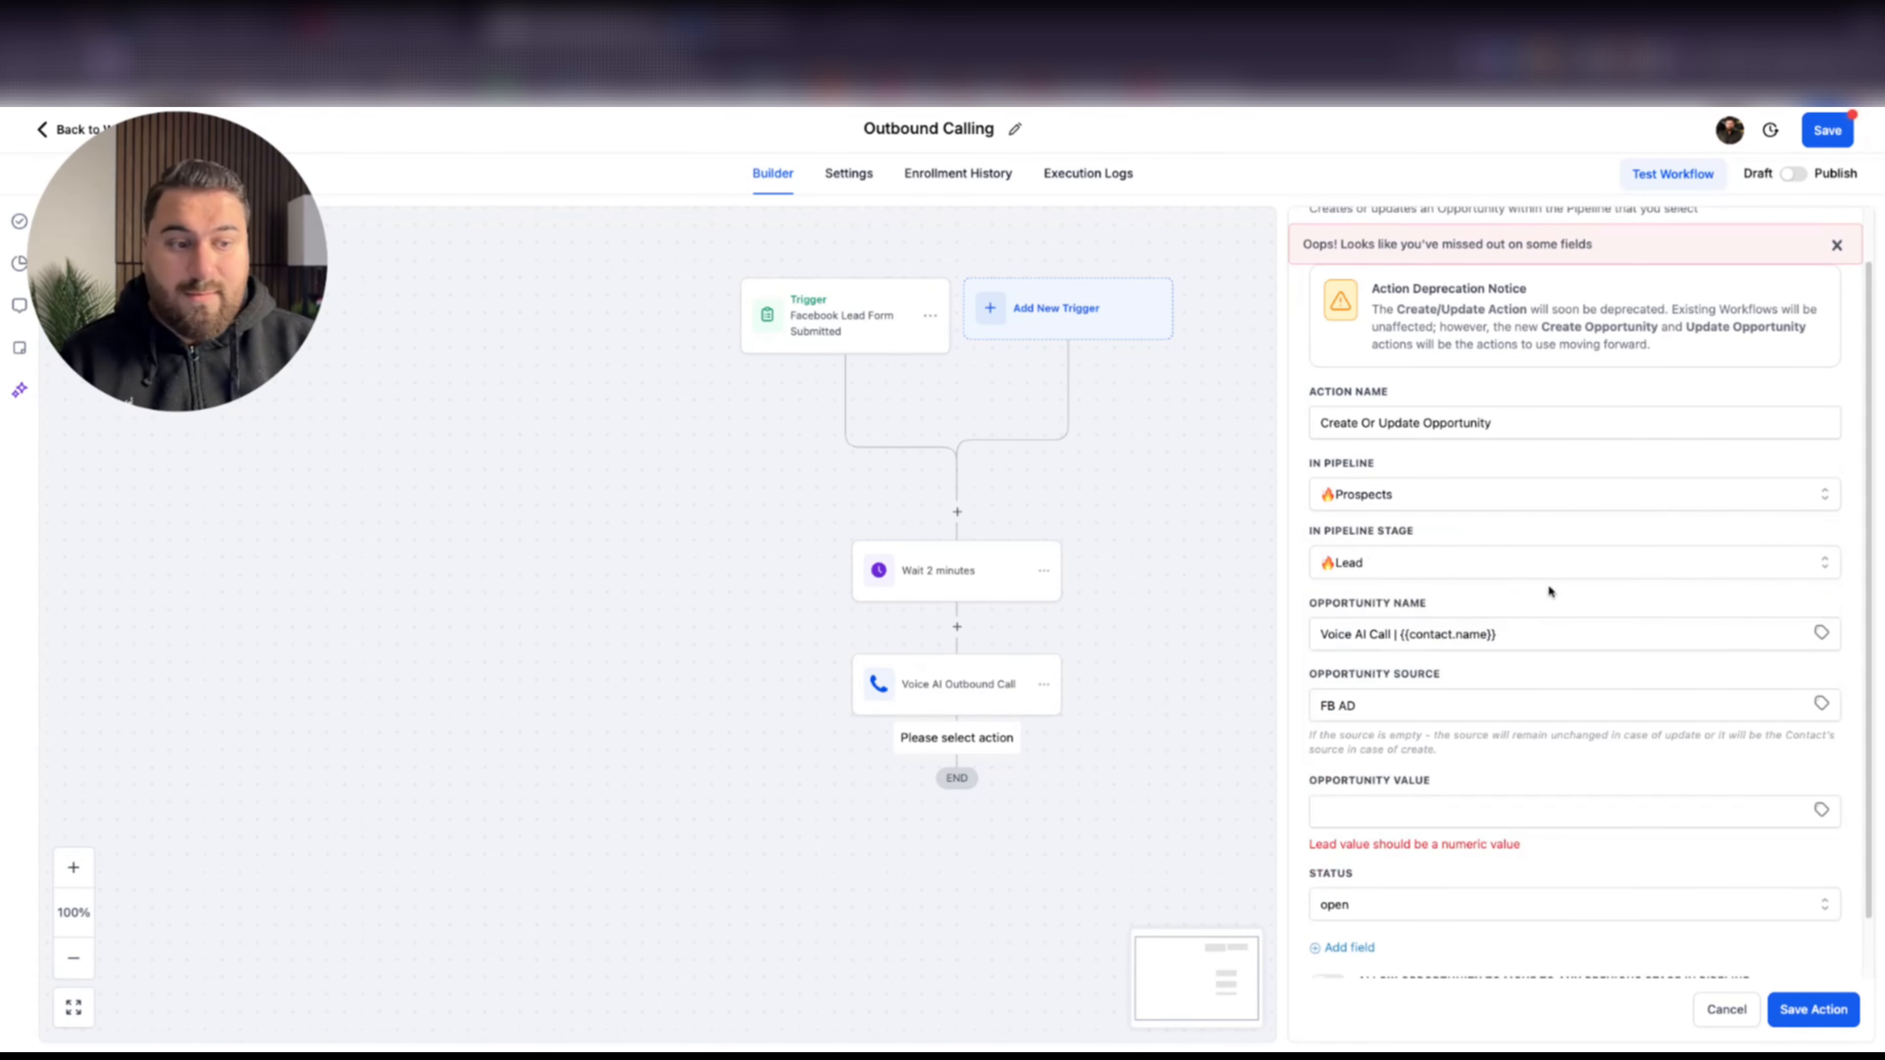
{"action": "left_click", "coordinate": [1811, 1011]}
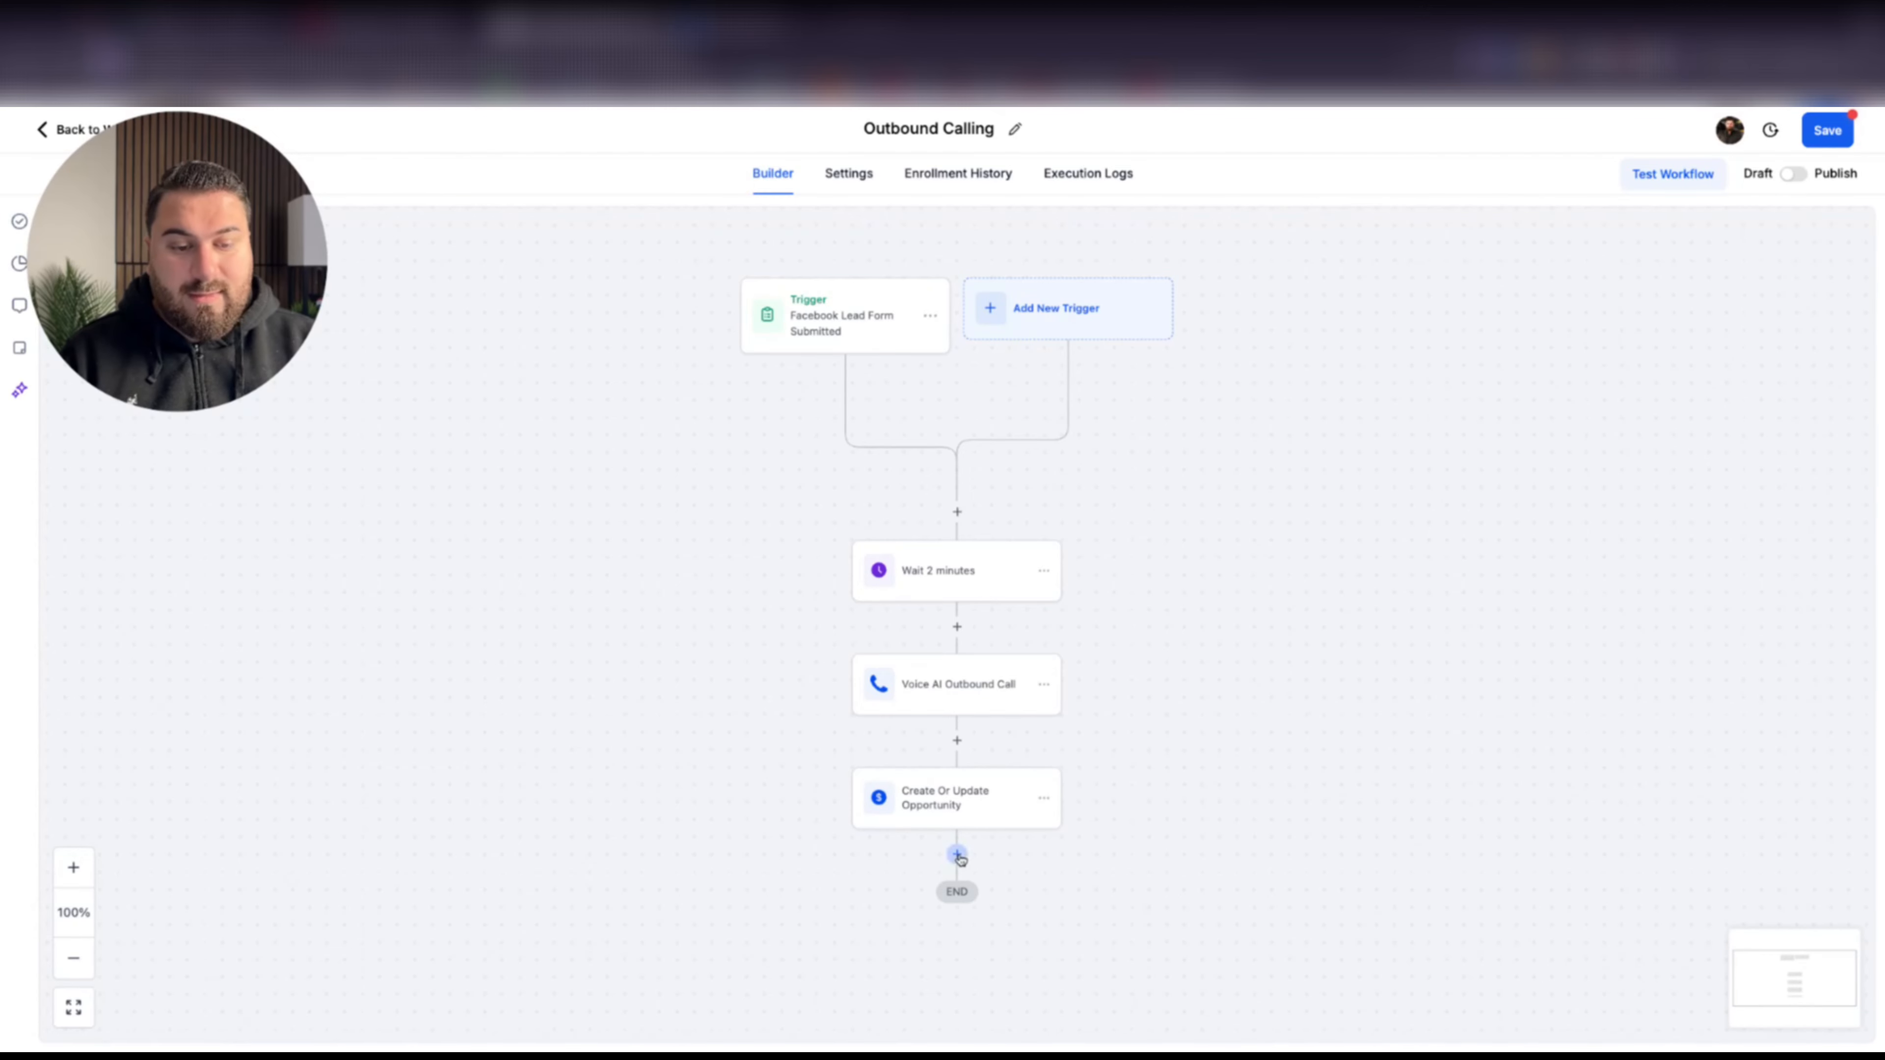
Add an Add Contact Tag action after the opportunity step with the tag "leads" and a new tag "voice ai called", and save it
{"action": "scroll", "coordinate": [972, 816], "scroll_direction": "down", "scroll_amount": 1}
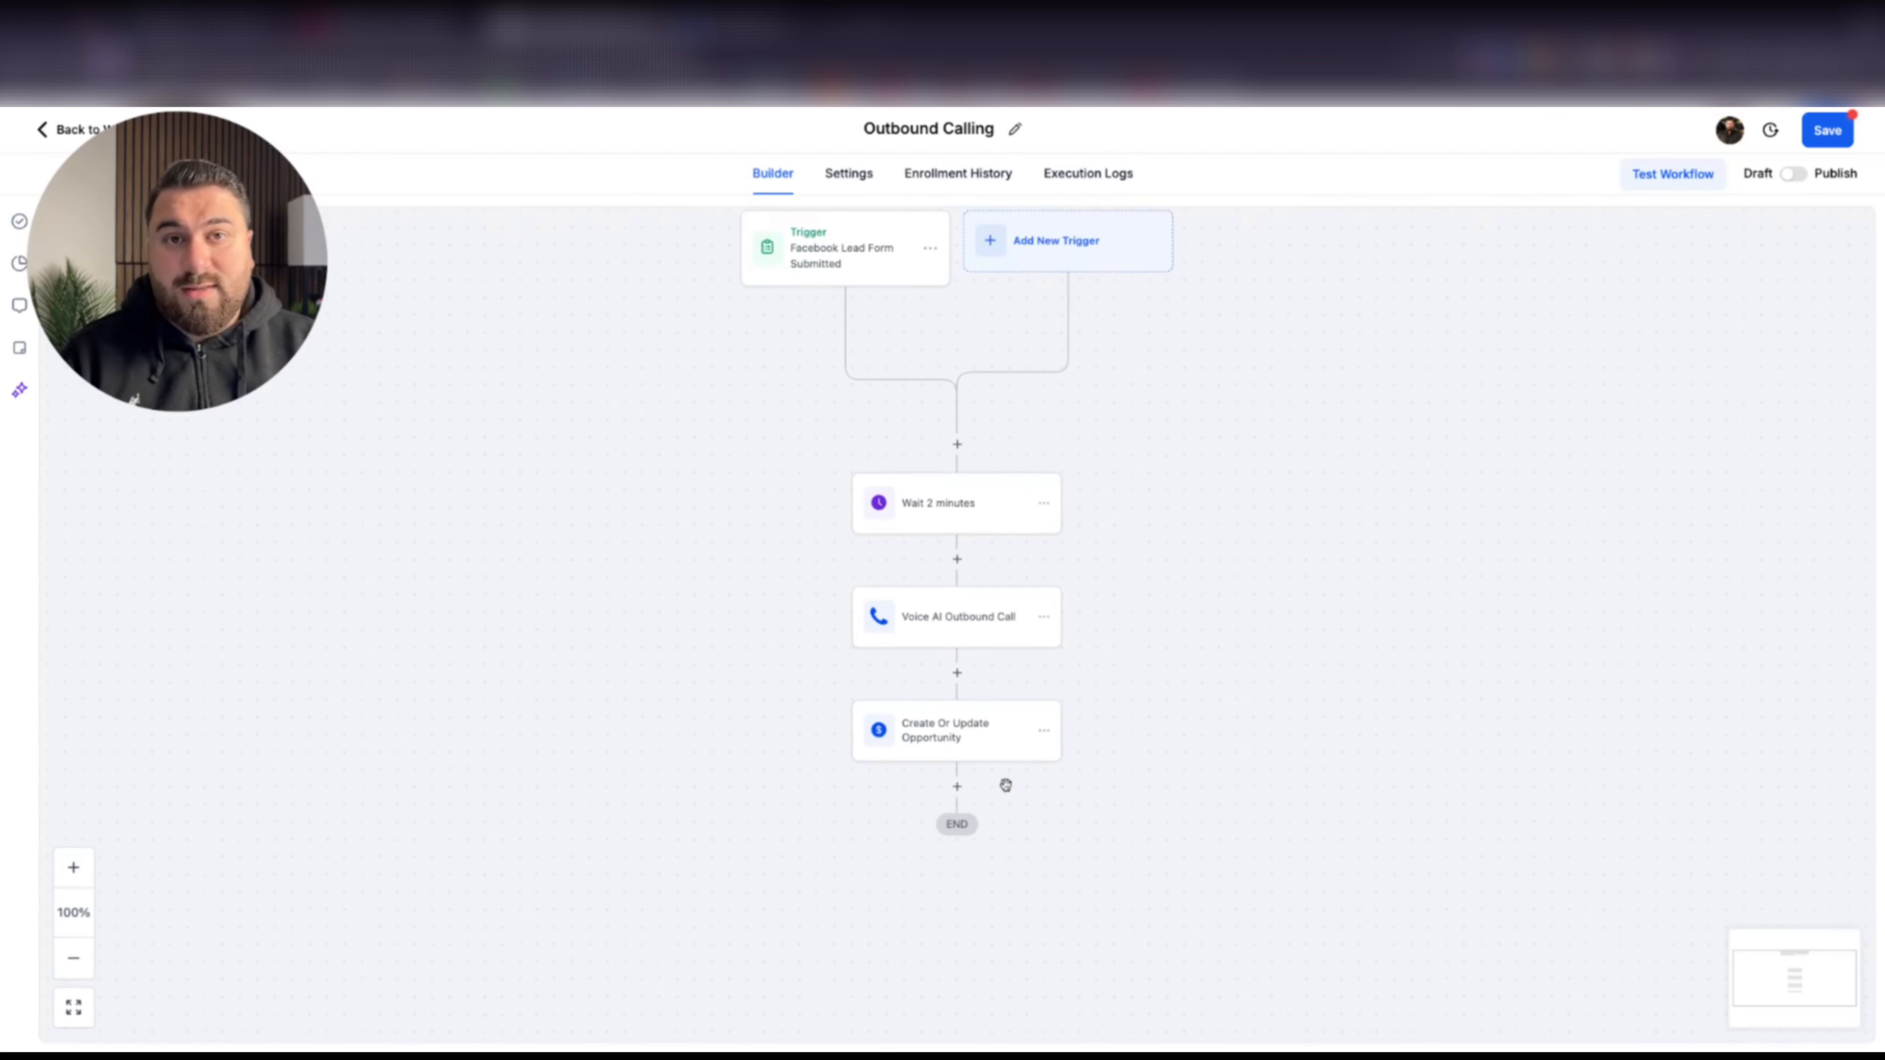
{"action": "scroll", "coordinate": [967, 723], "scroll_direction": "down", "scroll_amount": 2}
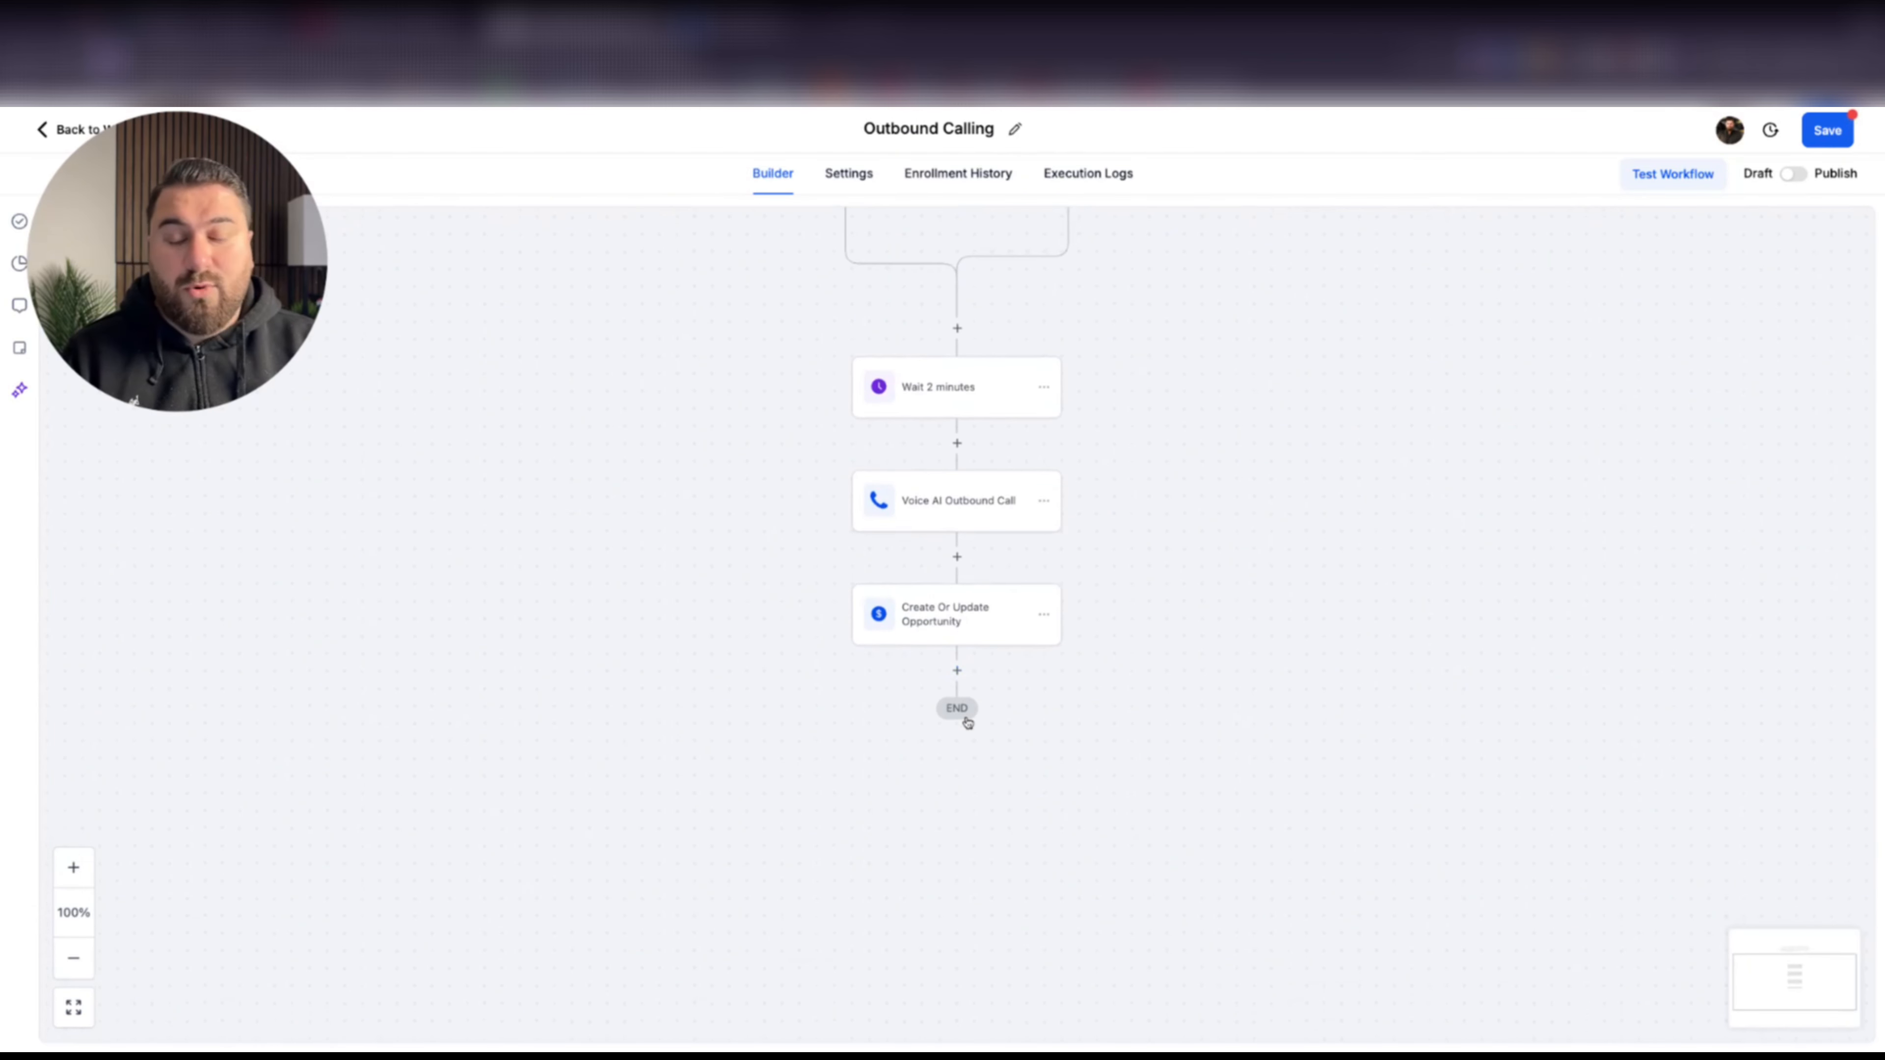
{"action": "left_click", "coordinate": [957, 672]}
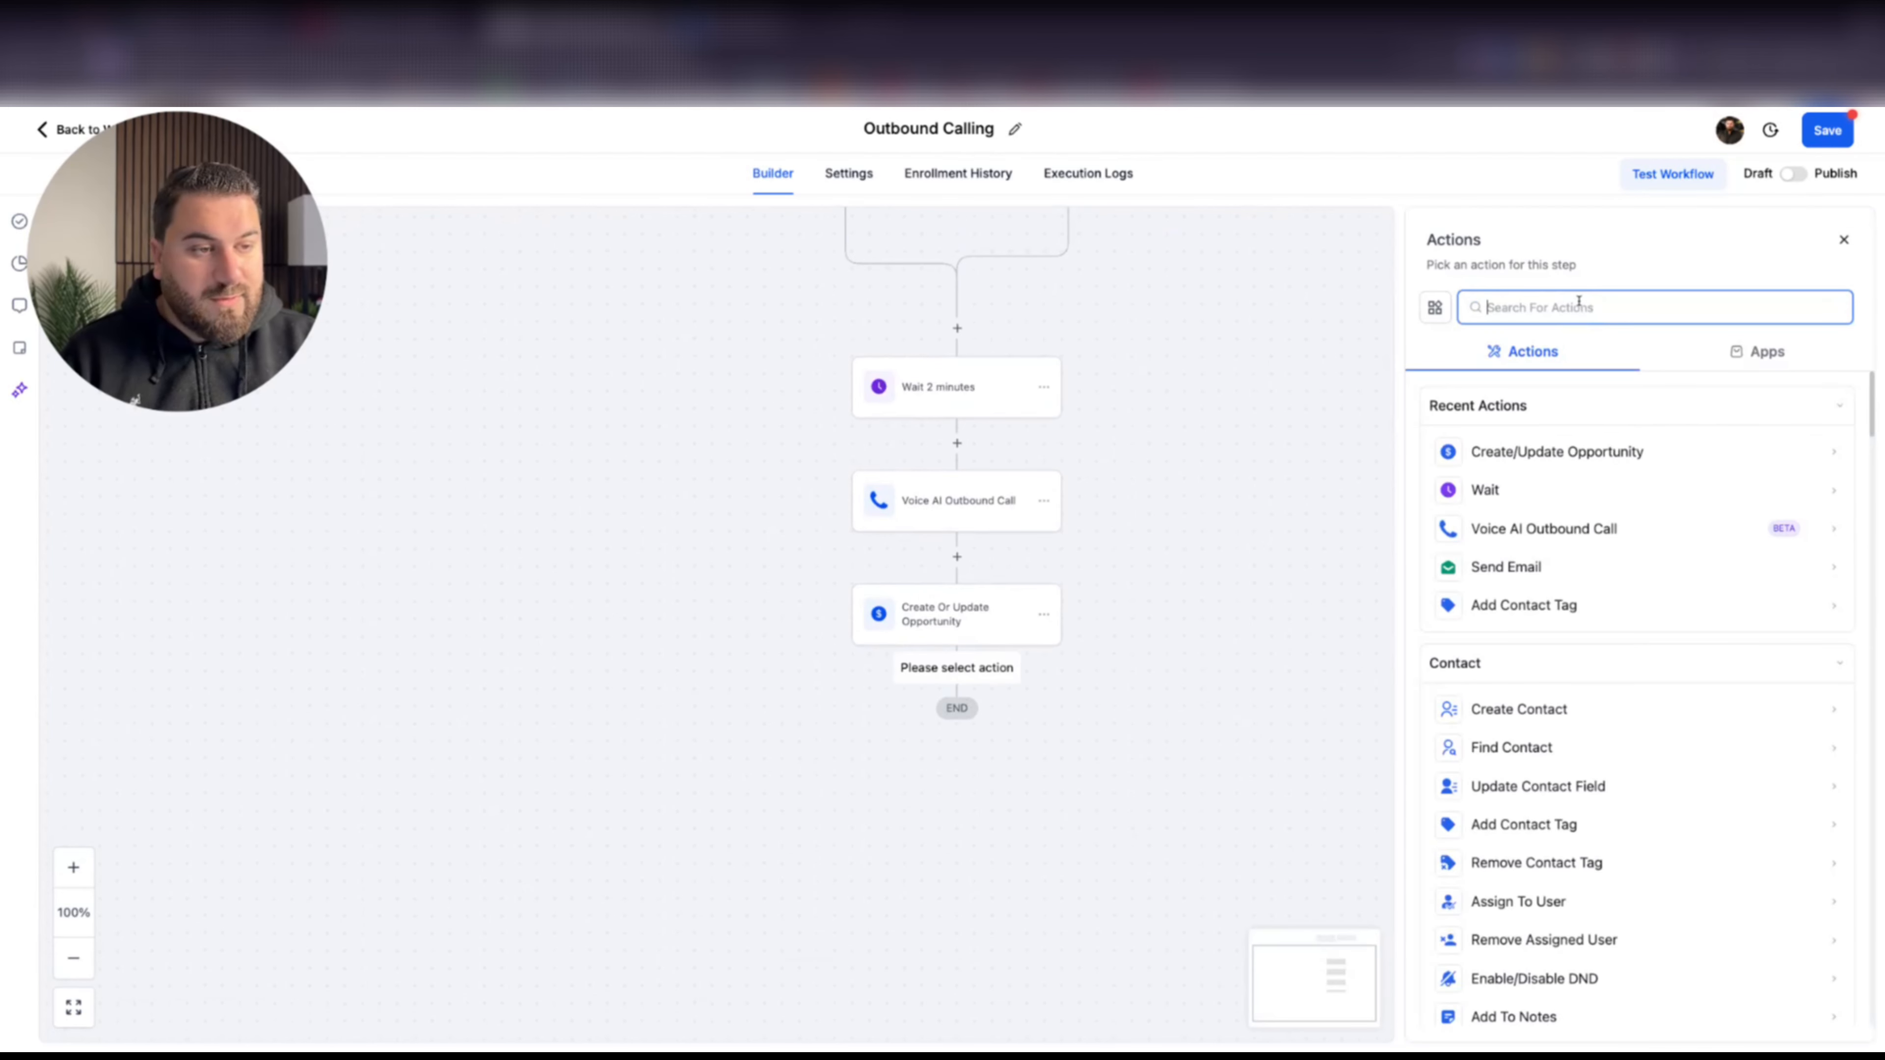
{"action": "left_click", "coordinate": [1569, 616]}
{"action": "left_click", "coordinate": [1596, 413]}
{"action": "scroll", "coordinate": [1527, 589], "scroll_direction": "down", "scroll_amount": 5}
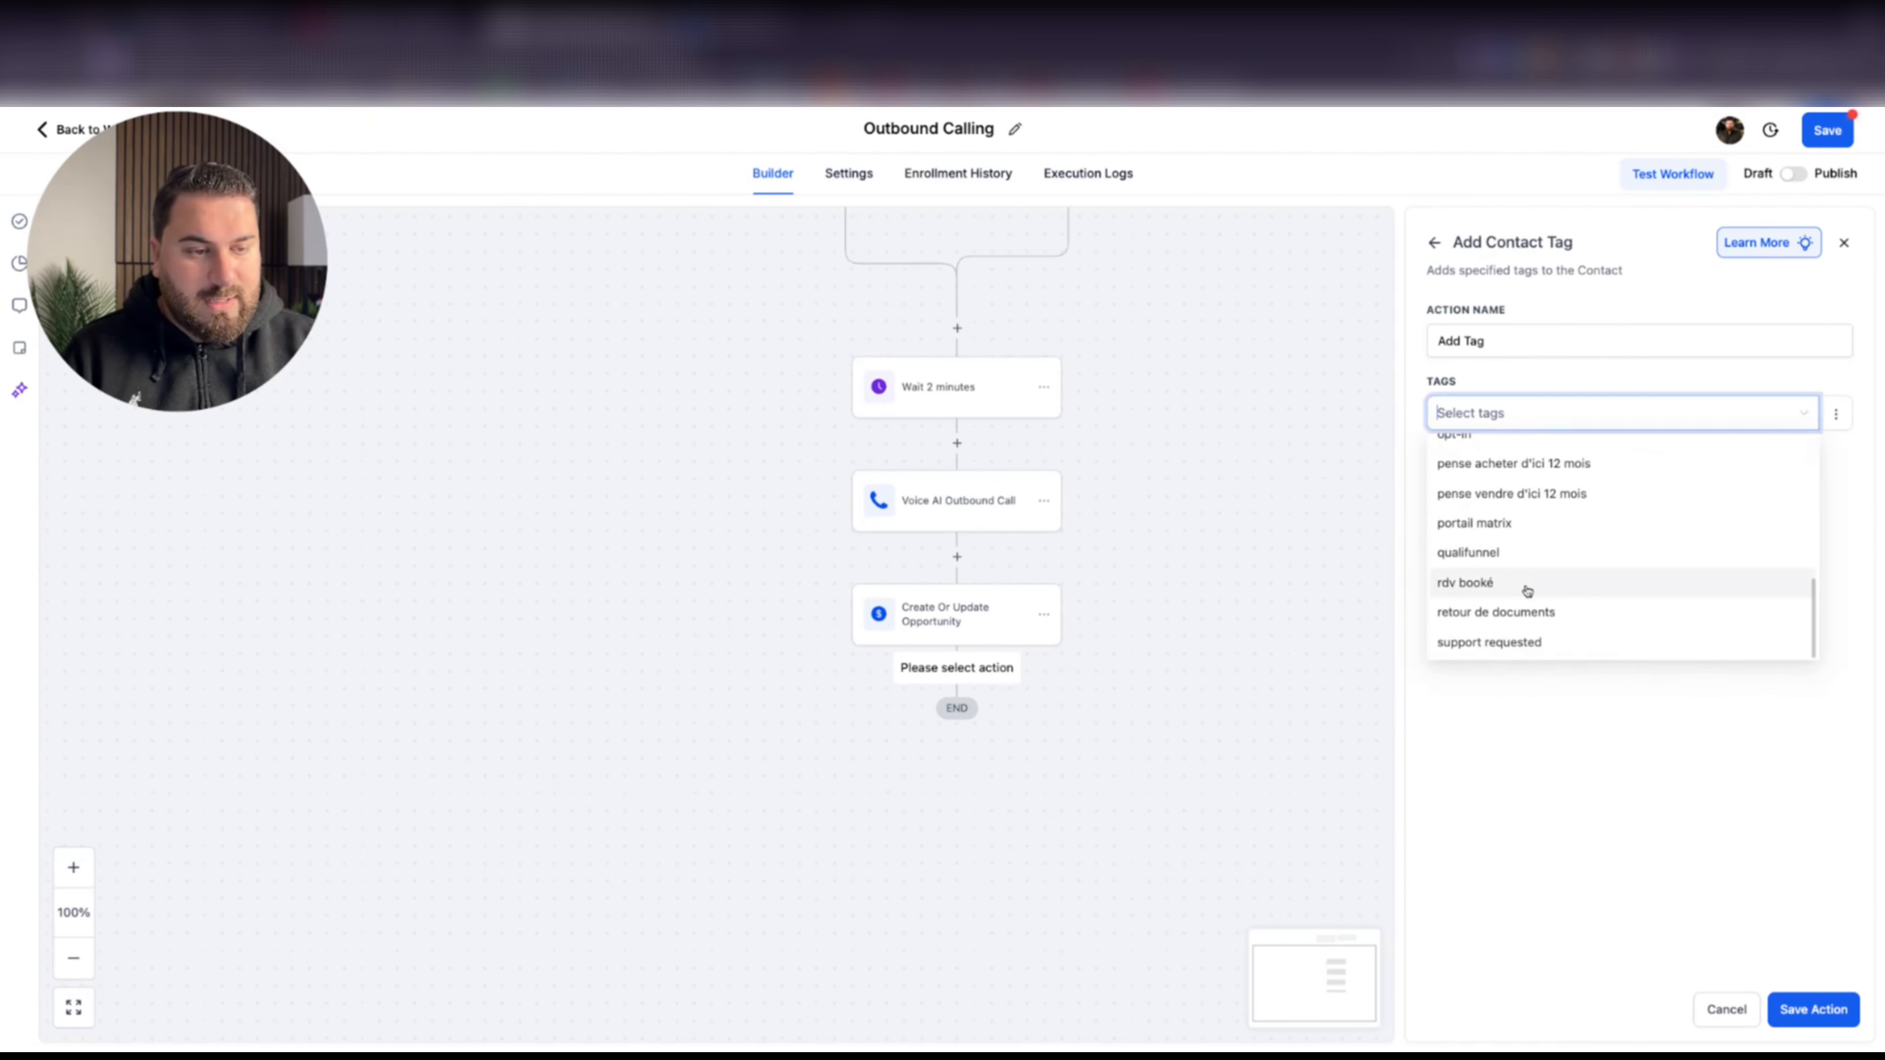
{"action": "type", "text": "le"}
{"action": "key", "text": "Return"}
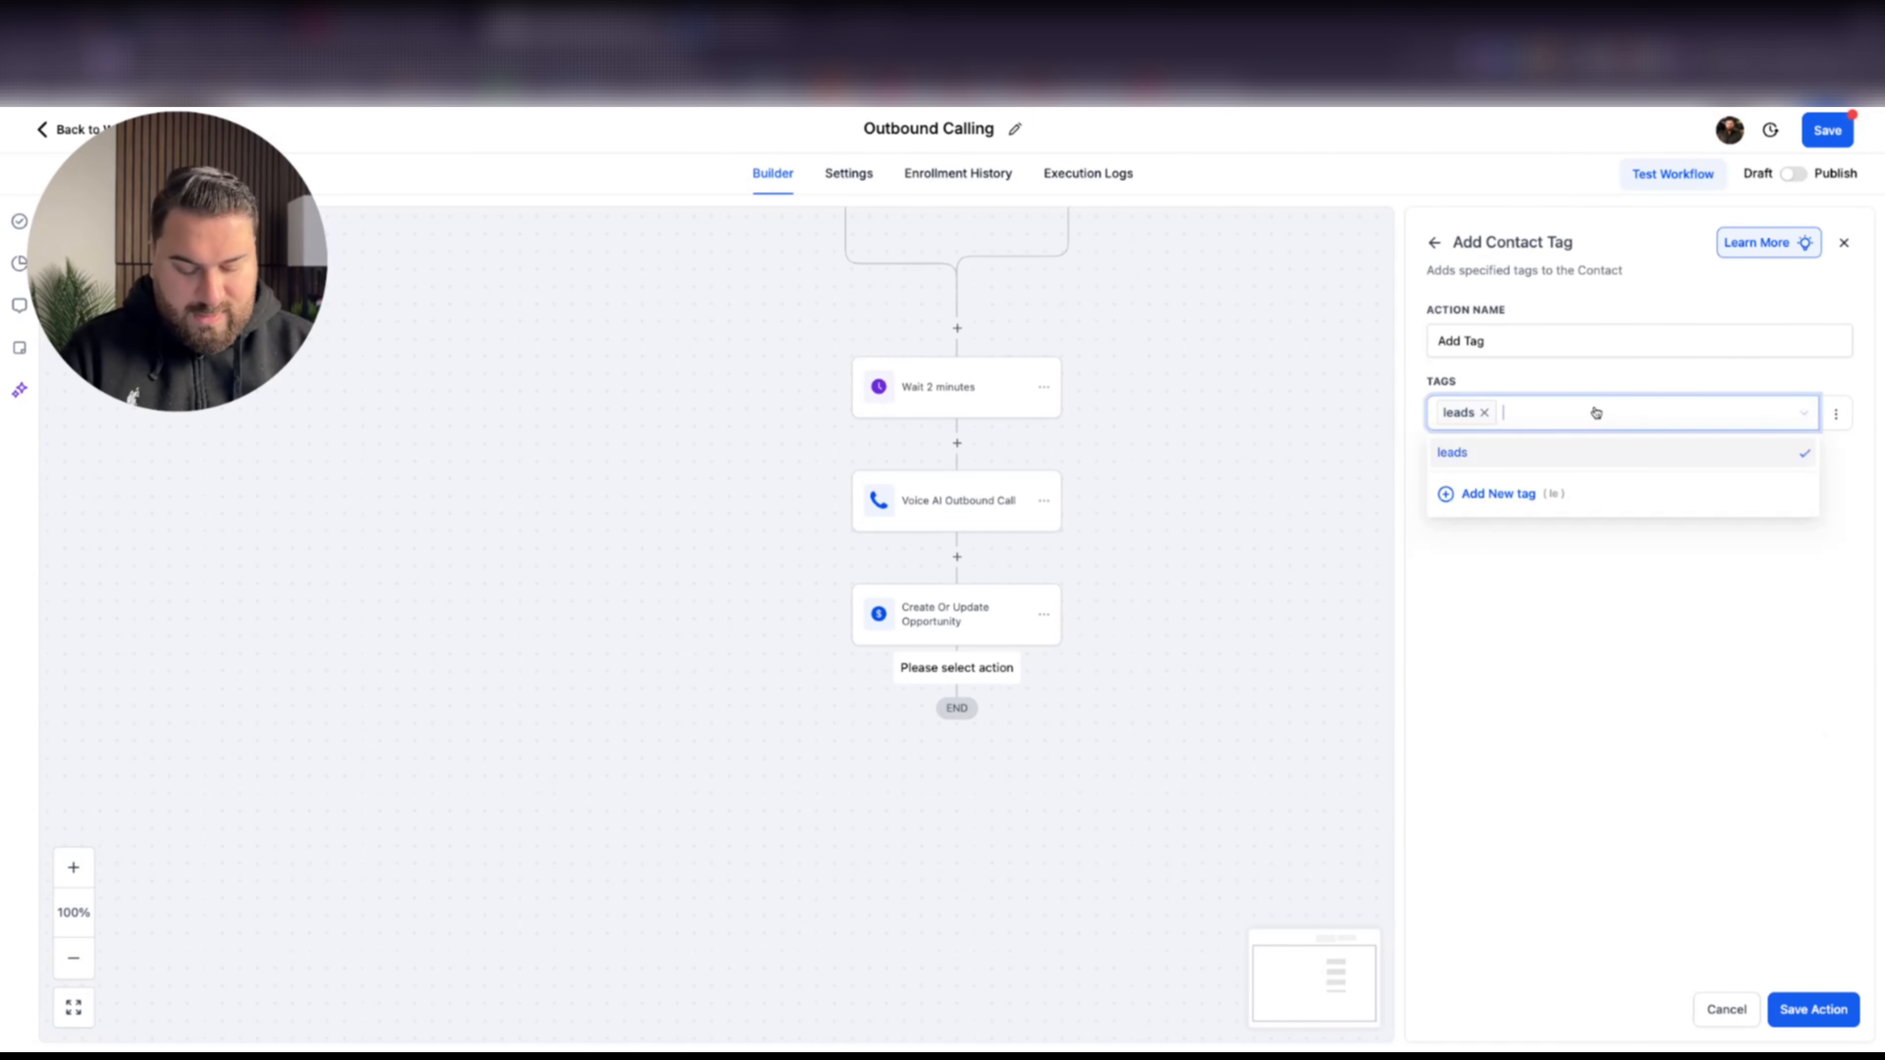
{"action": "type", "text": "voice ai called"}
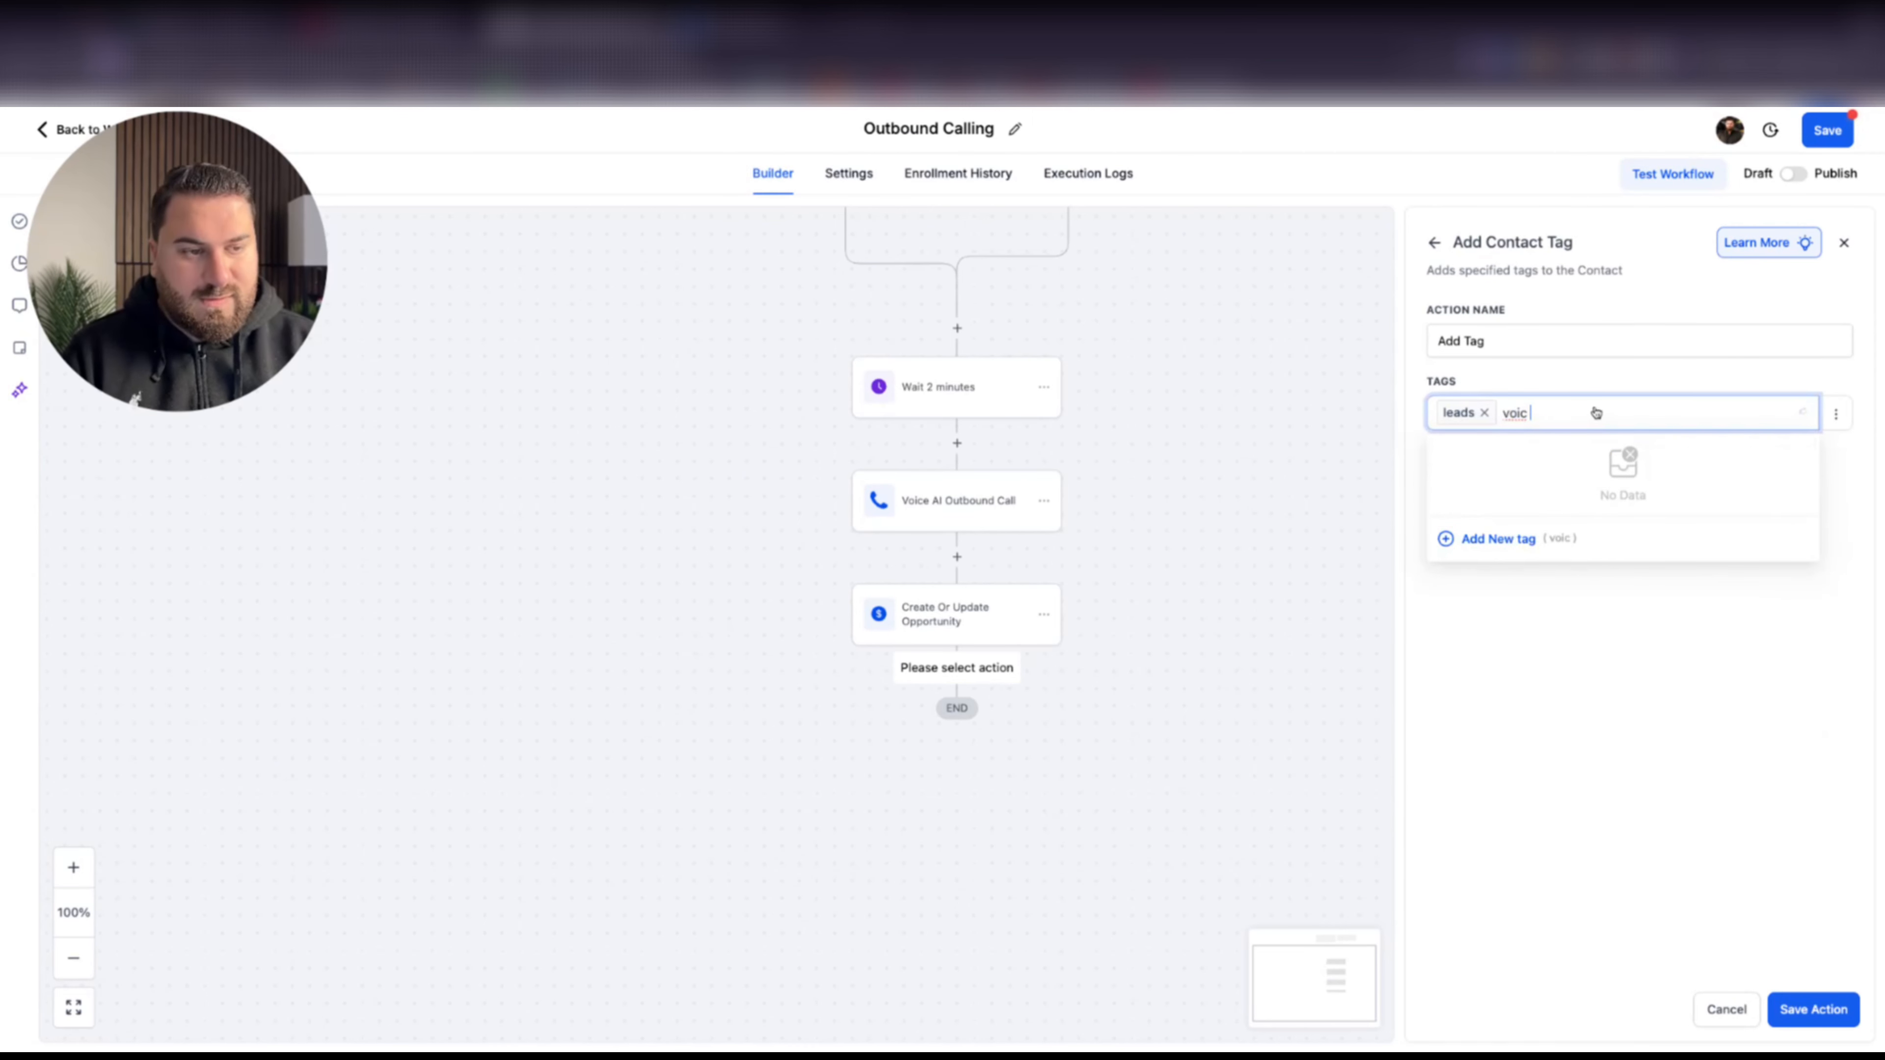
{"action": "left_click", "coordinate": [1491, 549]}
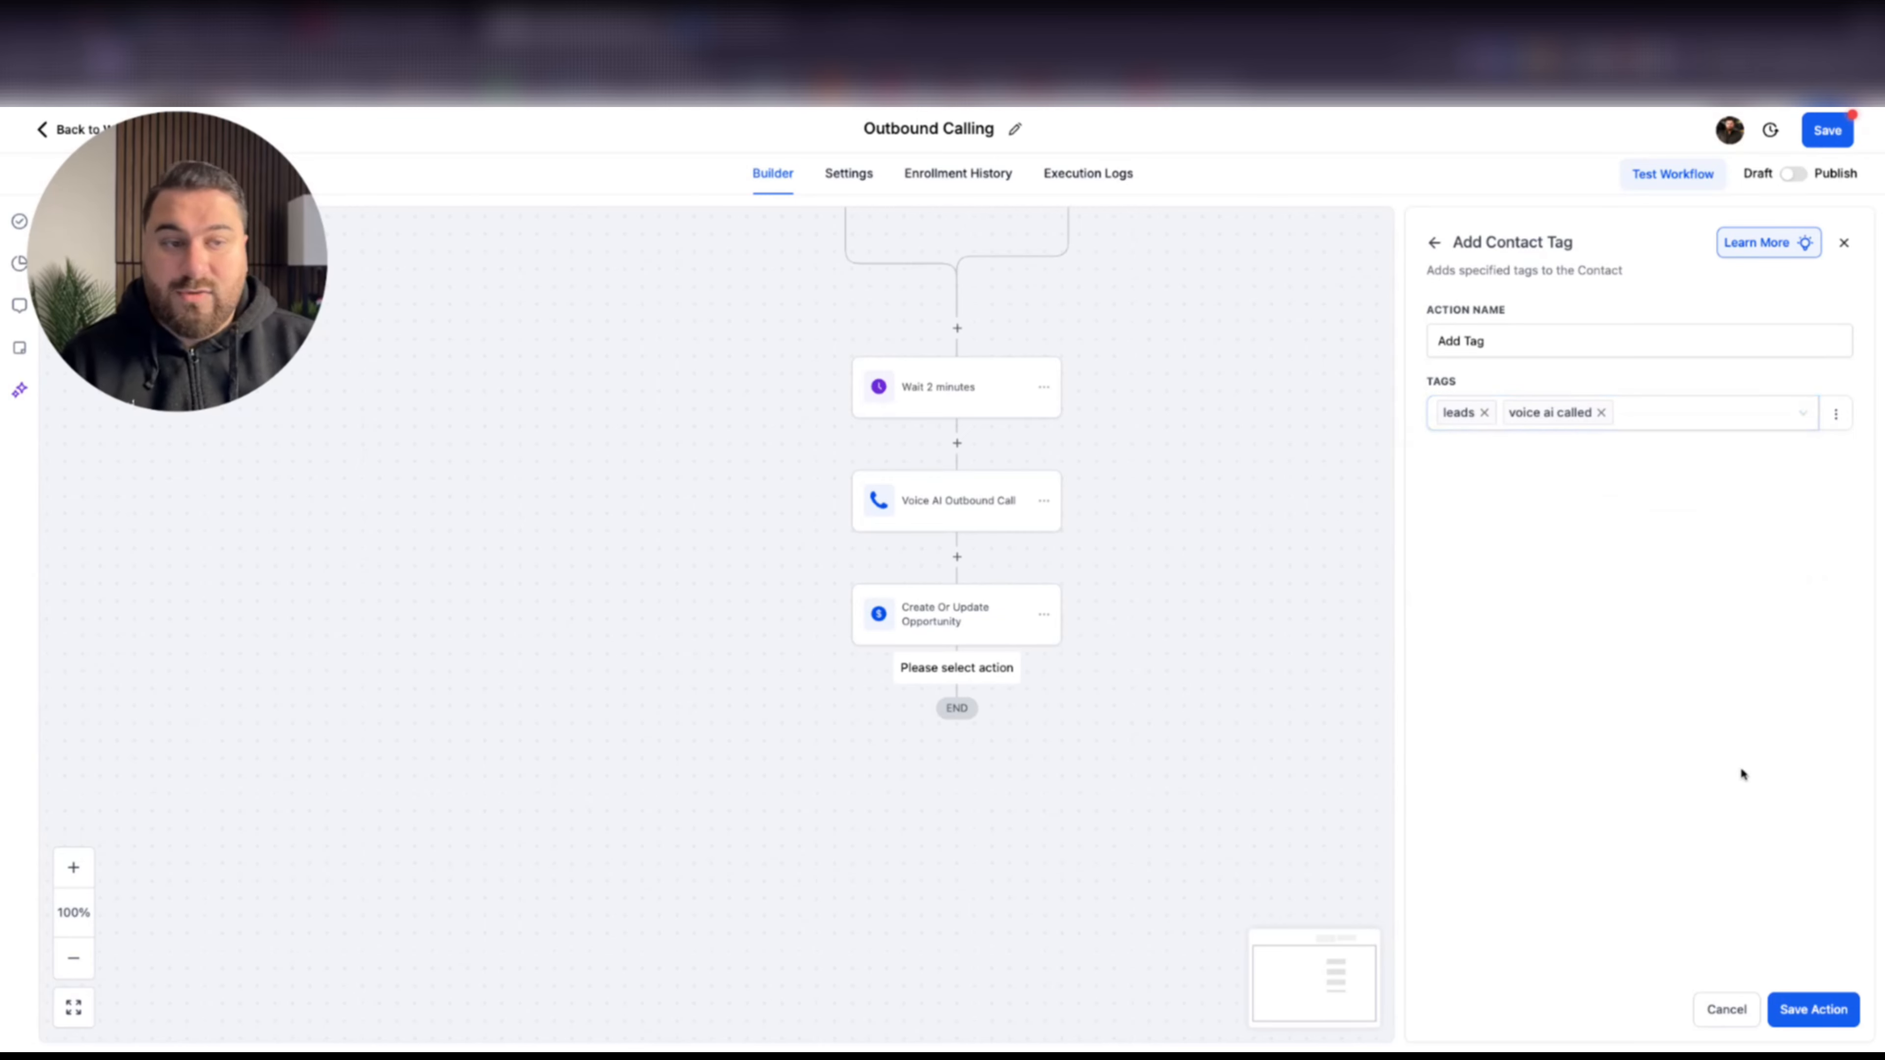
{"action": "left_click", "coordinate": [1803, 1010]}
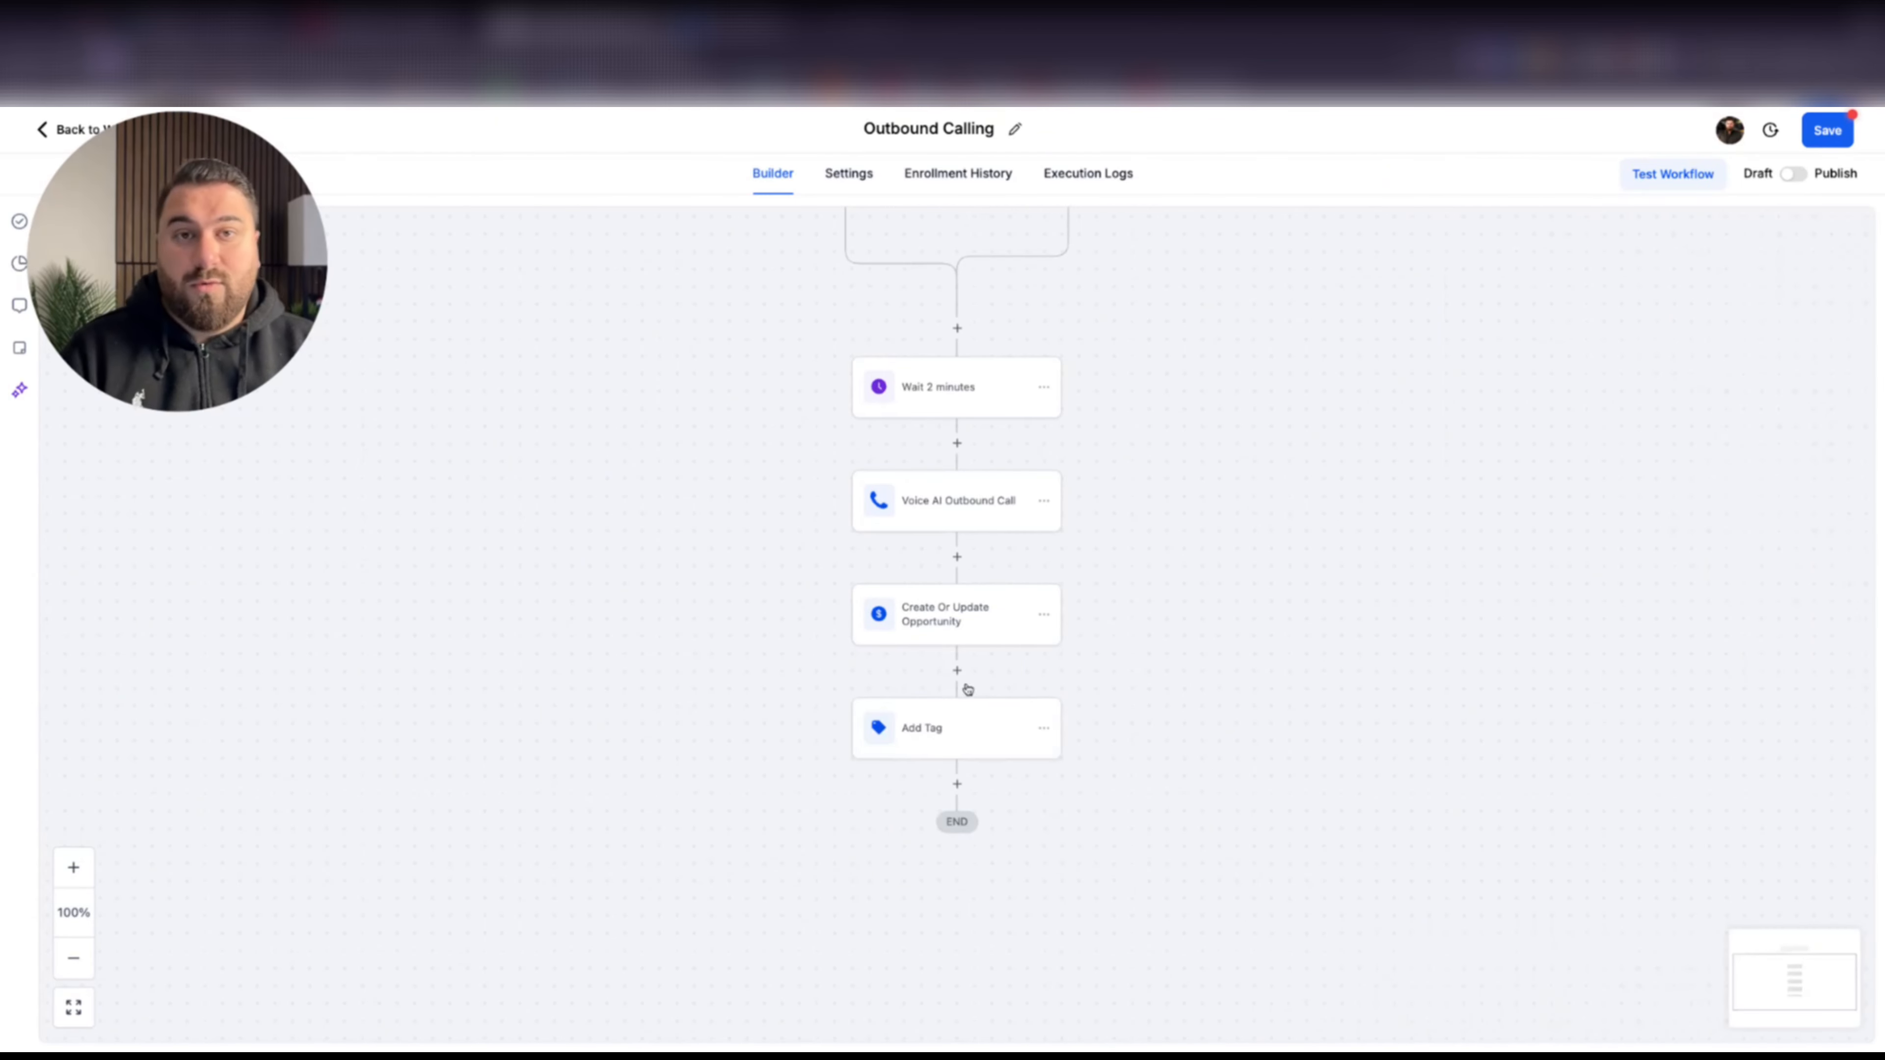
Add a Send Internal Notification action after the Add Tag step, found with the search "send", and set its type to Email
{"action": "scroll", "coordinate": [905, 657], "scroll_direction": "down", "scroll_amount": 2}
{"action": "left_click", "coordinate": [955, 663]}
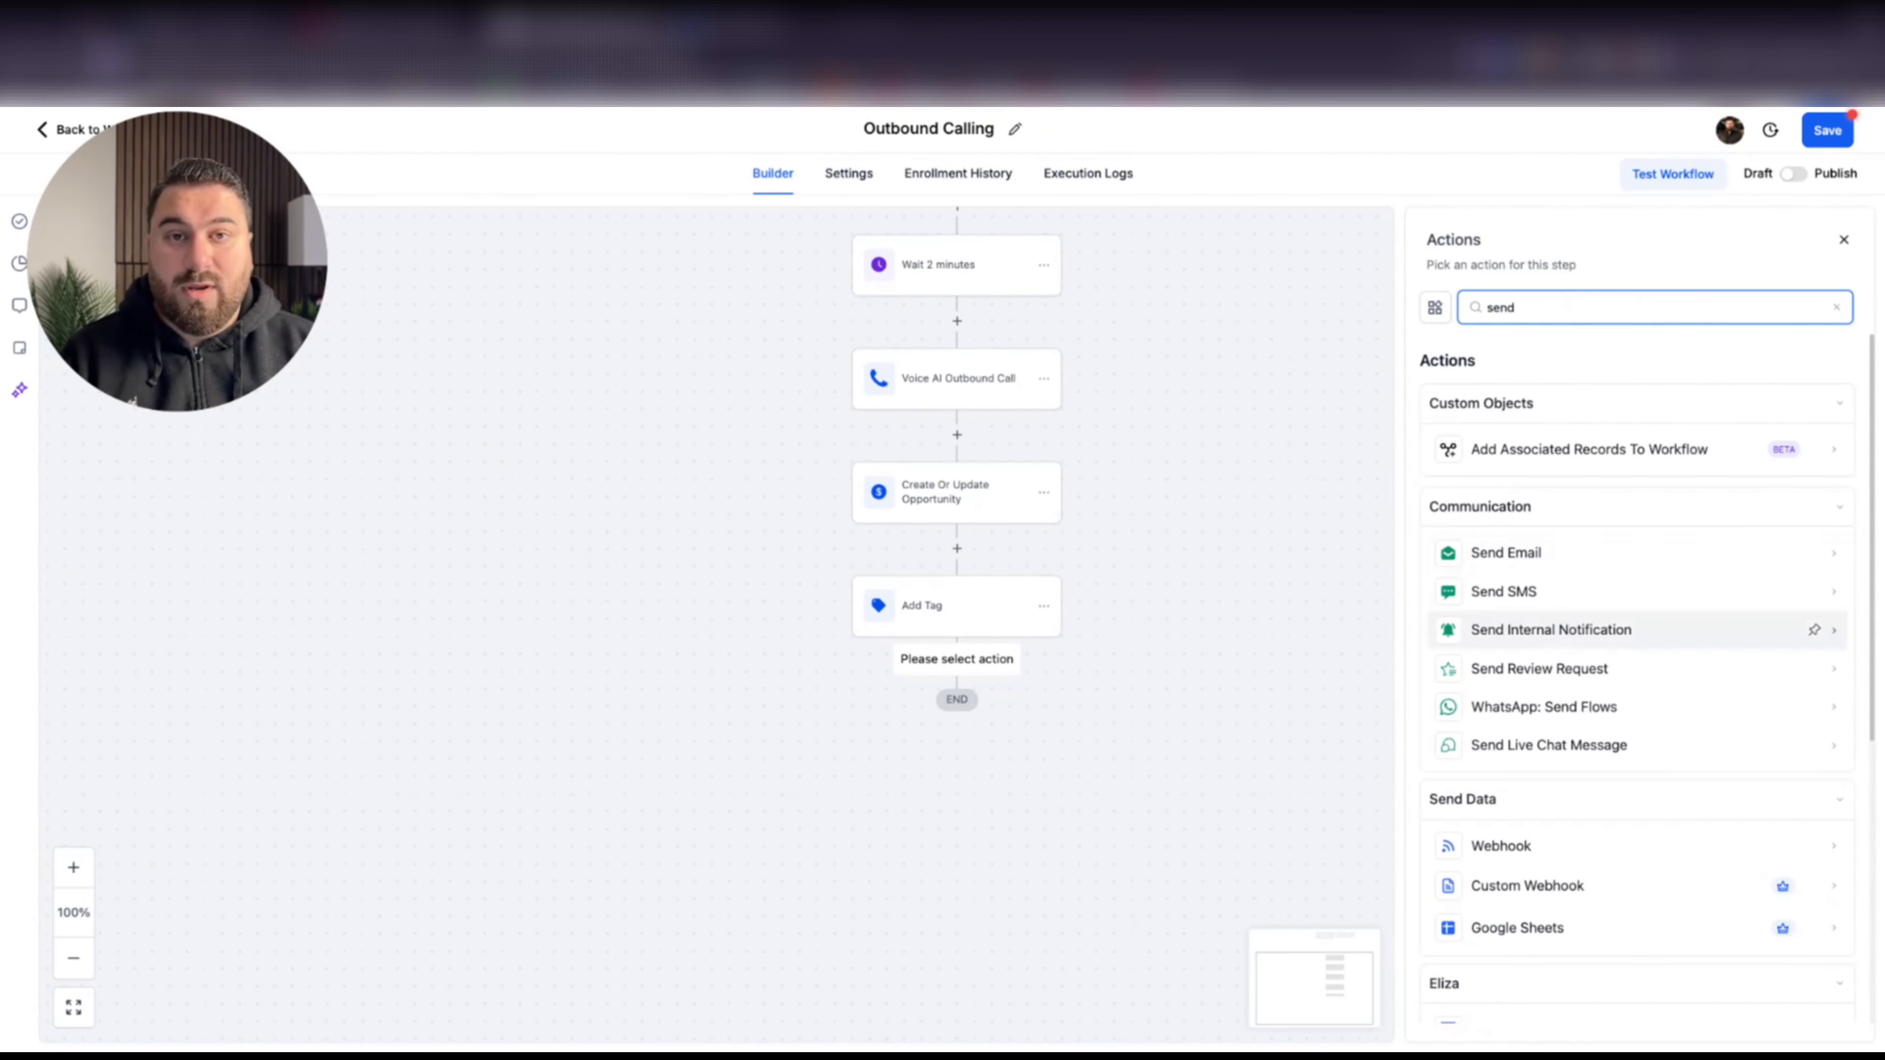
{"action": "left_click", "coordinate": [1552, 630]}
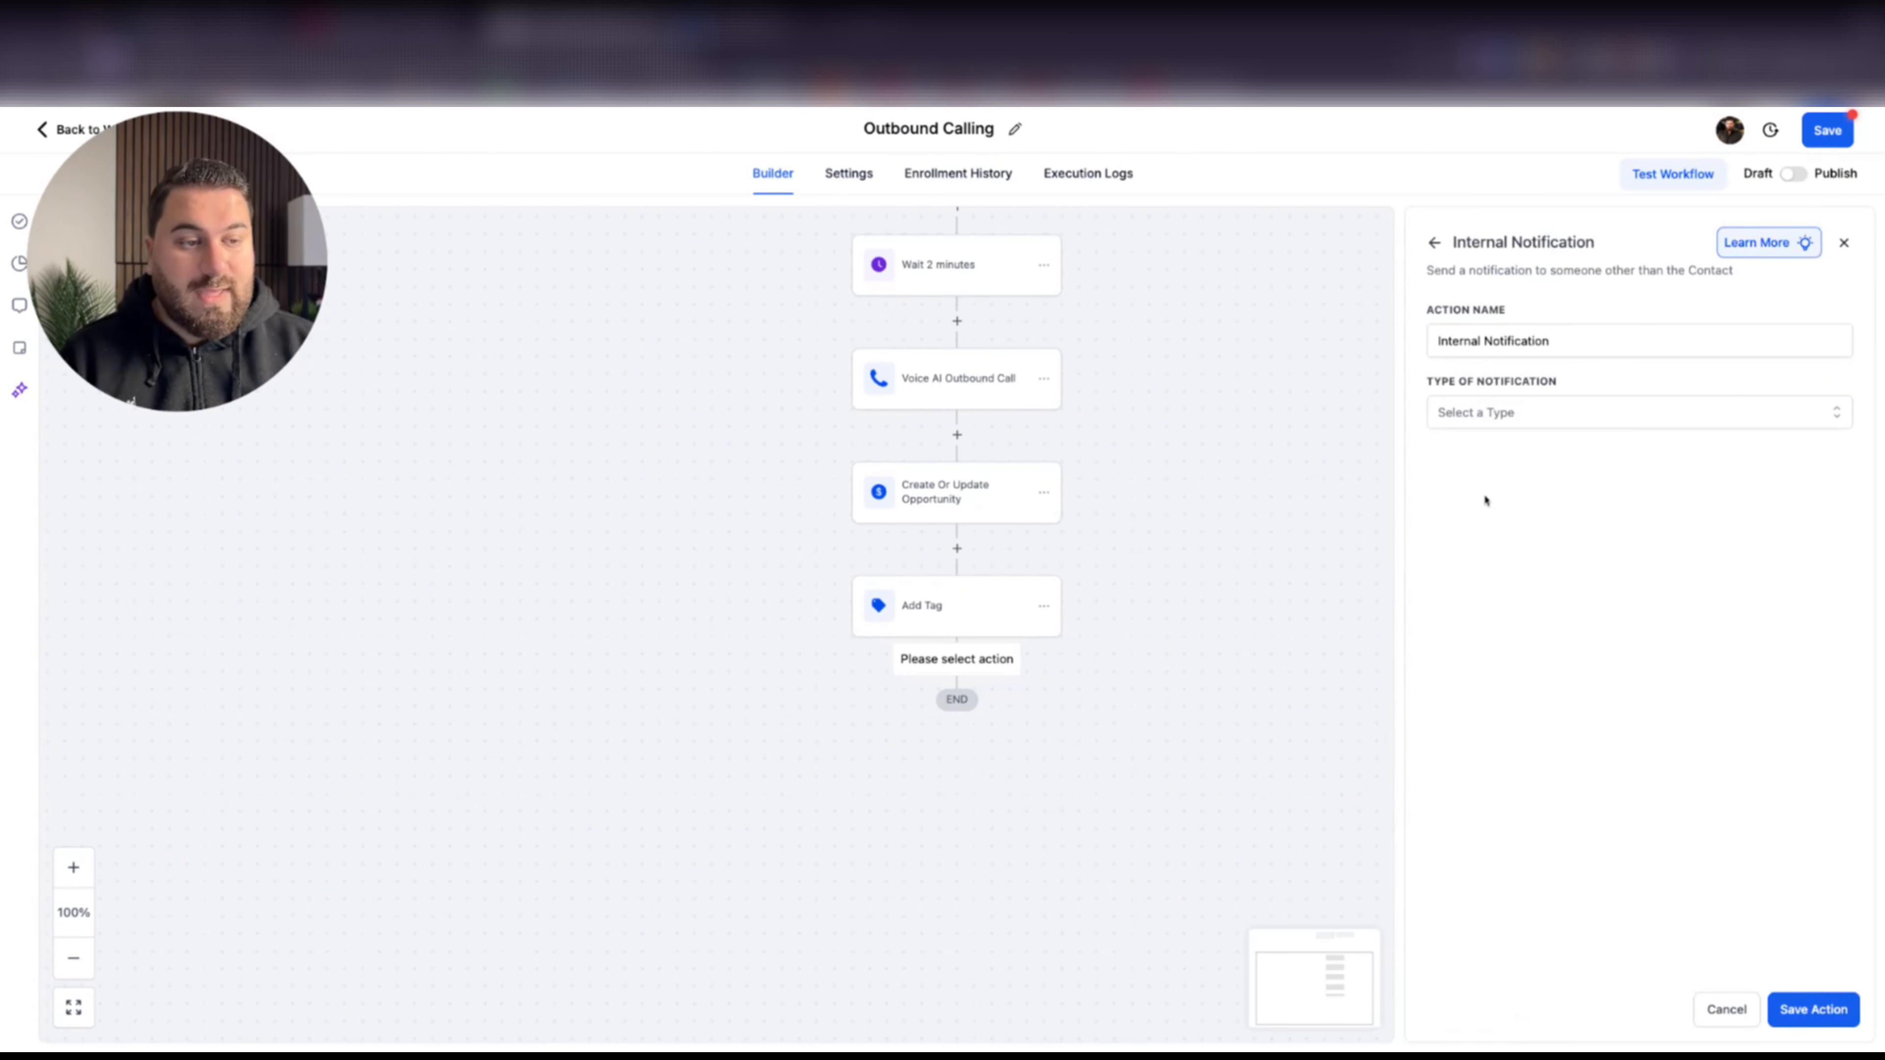
{"action": "left_click", "coordinate": [1526, 413]}
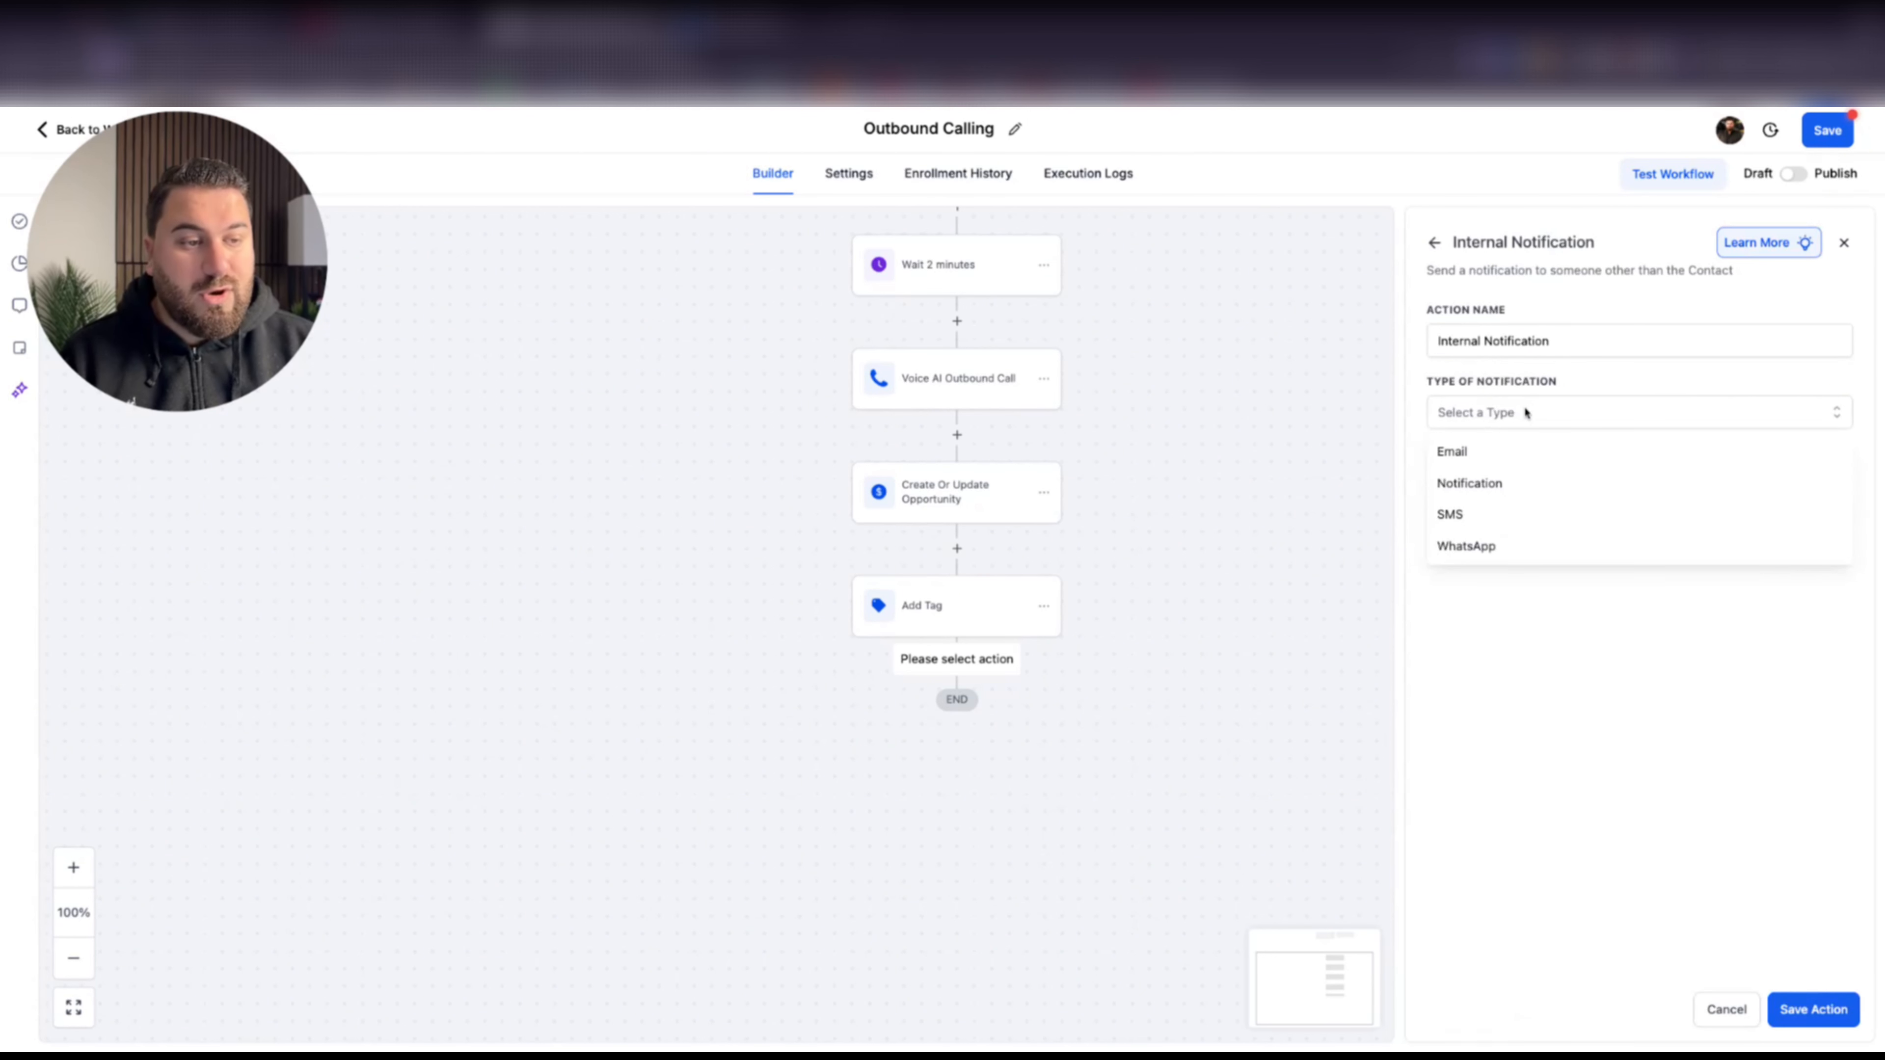
{"action": "left_click", "coordinate": [1485, 464]}
Fill the notification's sender with {{user.name}} and {{user.email}}, and set its recipient user type to All Users
{"action": "left_click", "coordinate": [1493, 510]}
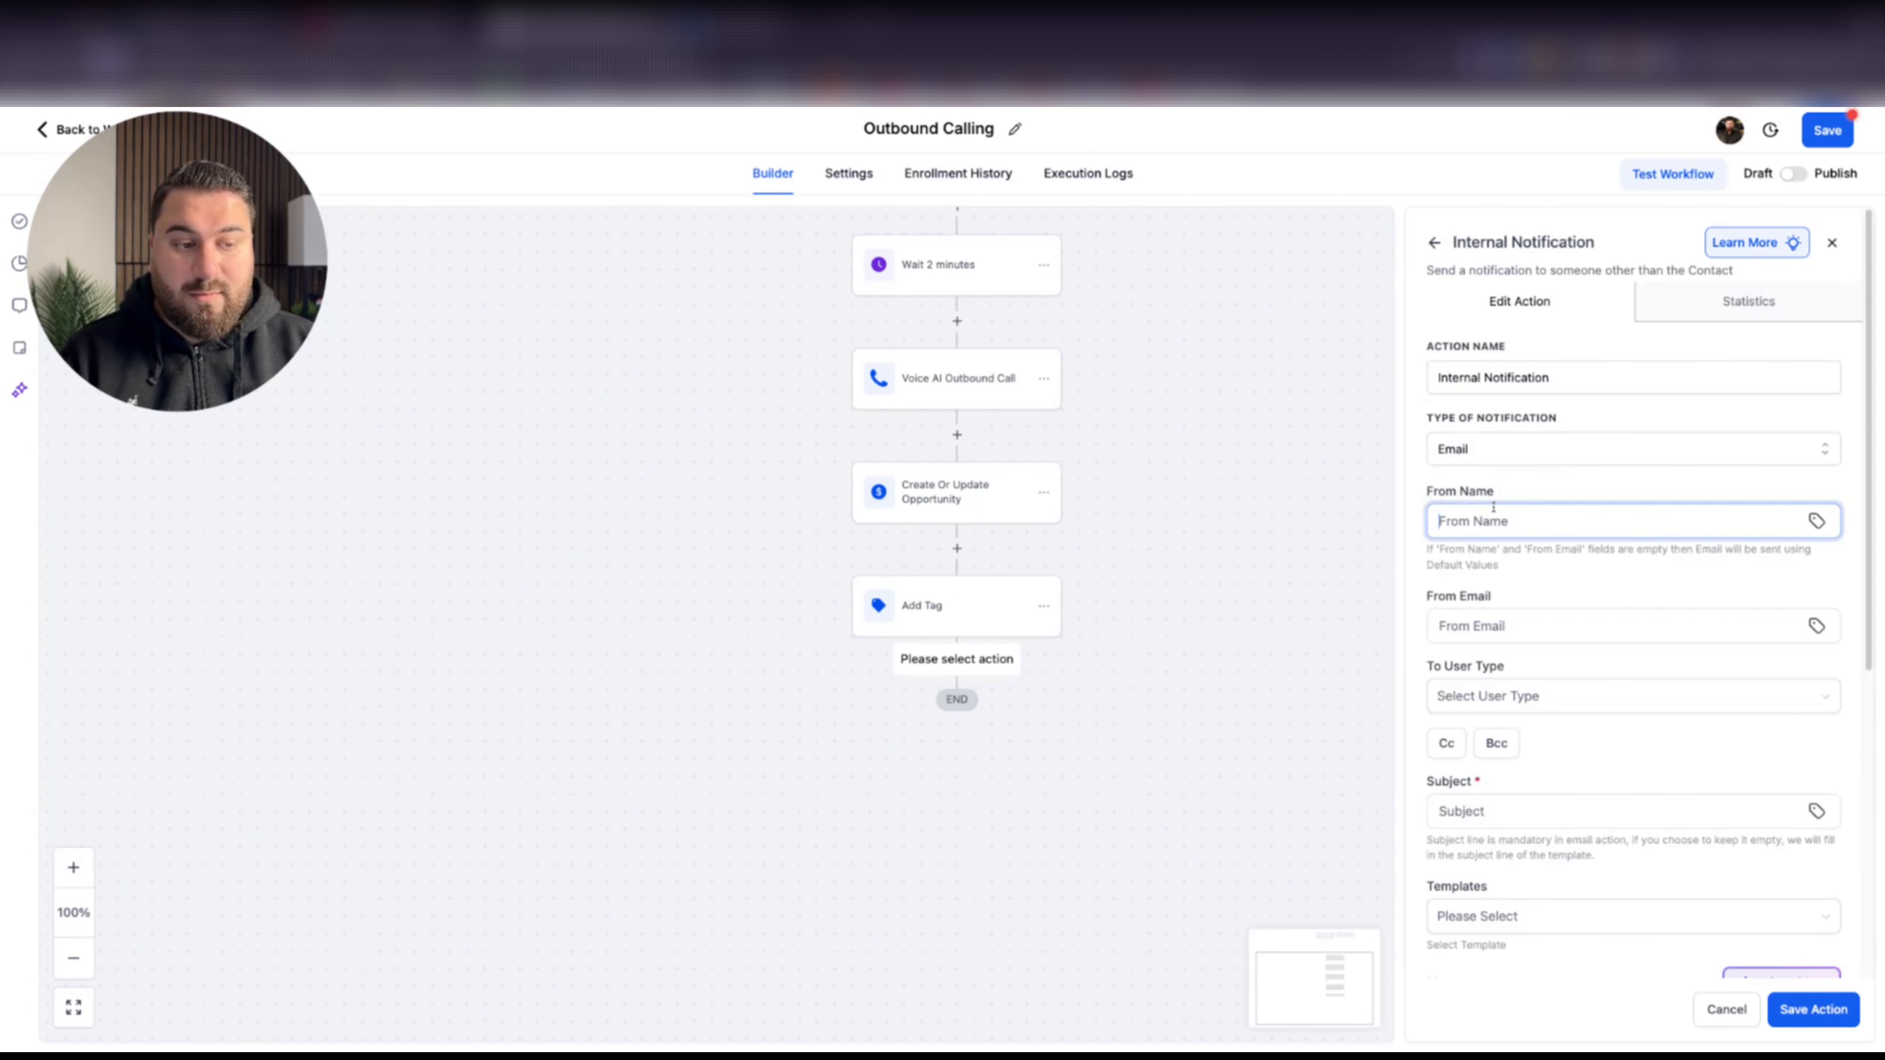
{"action": "left_click", "coordinate": [1535, 551]}
{"action": "left_click", "coordinate": [1516, 632]}
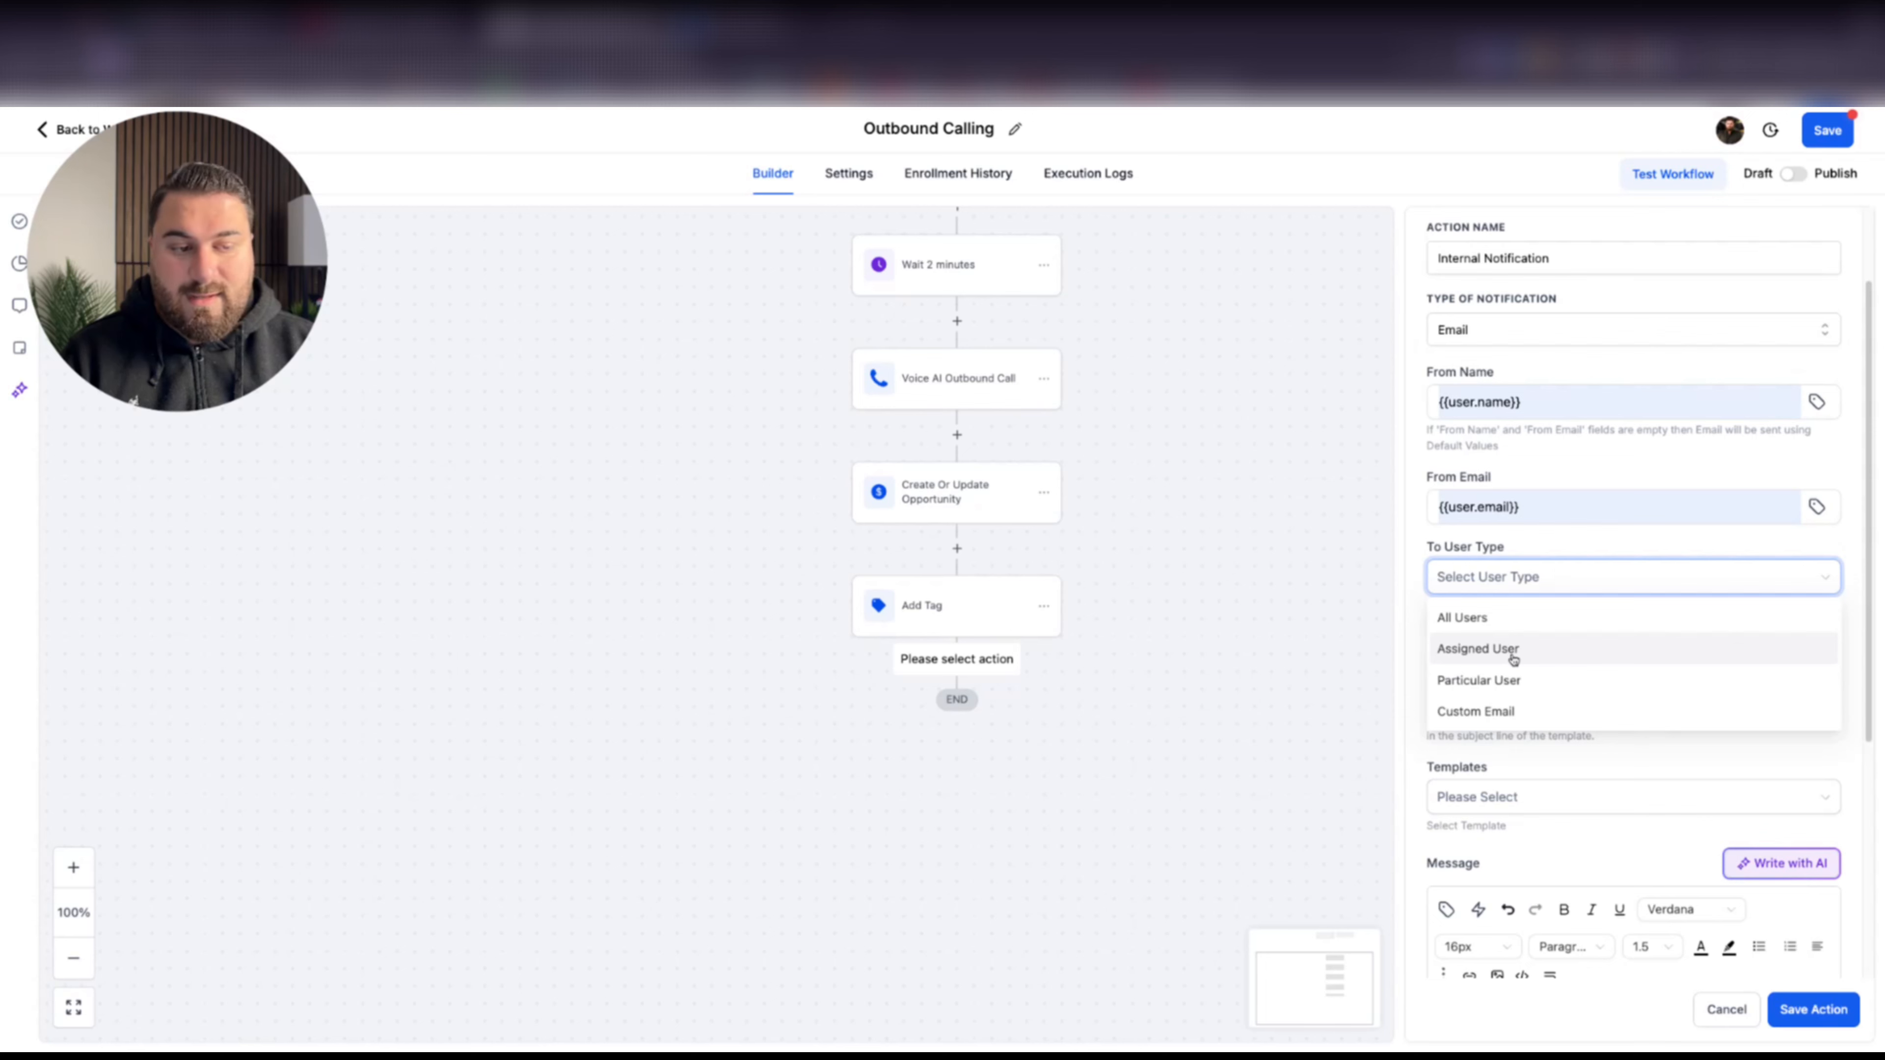
{"action": "left_click", "coordinate": [1492, 618]}
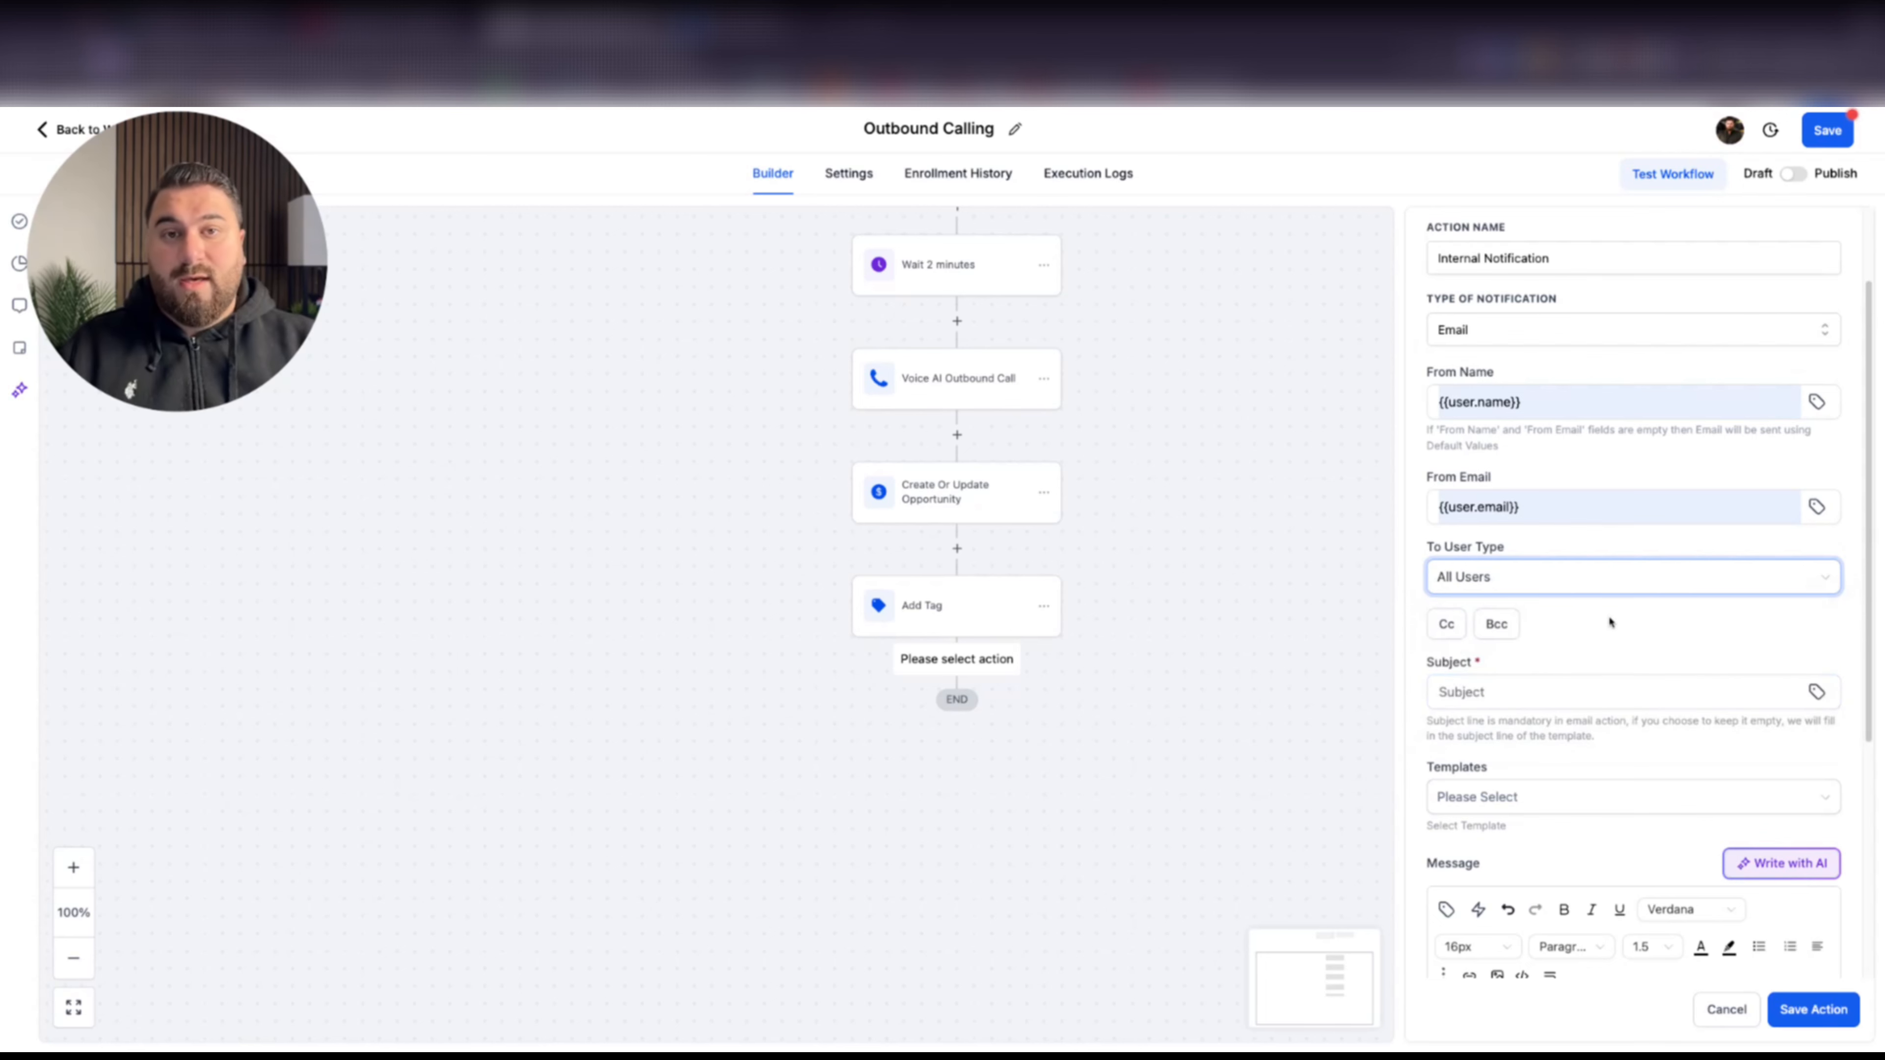
Set the notification email's subject to "Outbound AI called {{contact.name}}"
{"action": "scroll", "coordinate": [1610, 622], "scroll_direction": "down", "scroll_amount": 2}
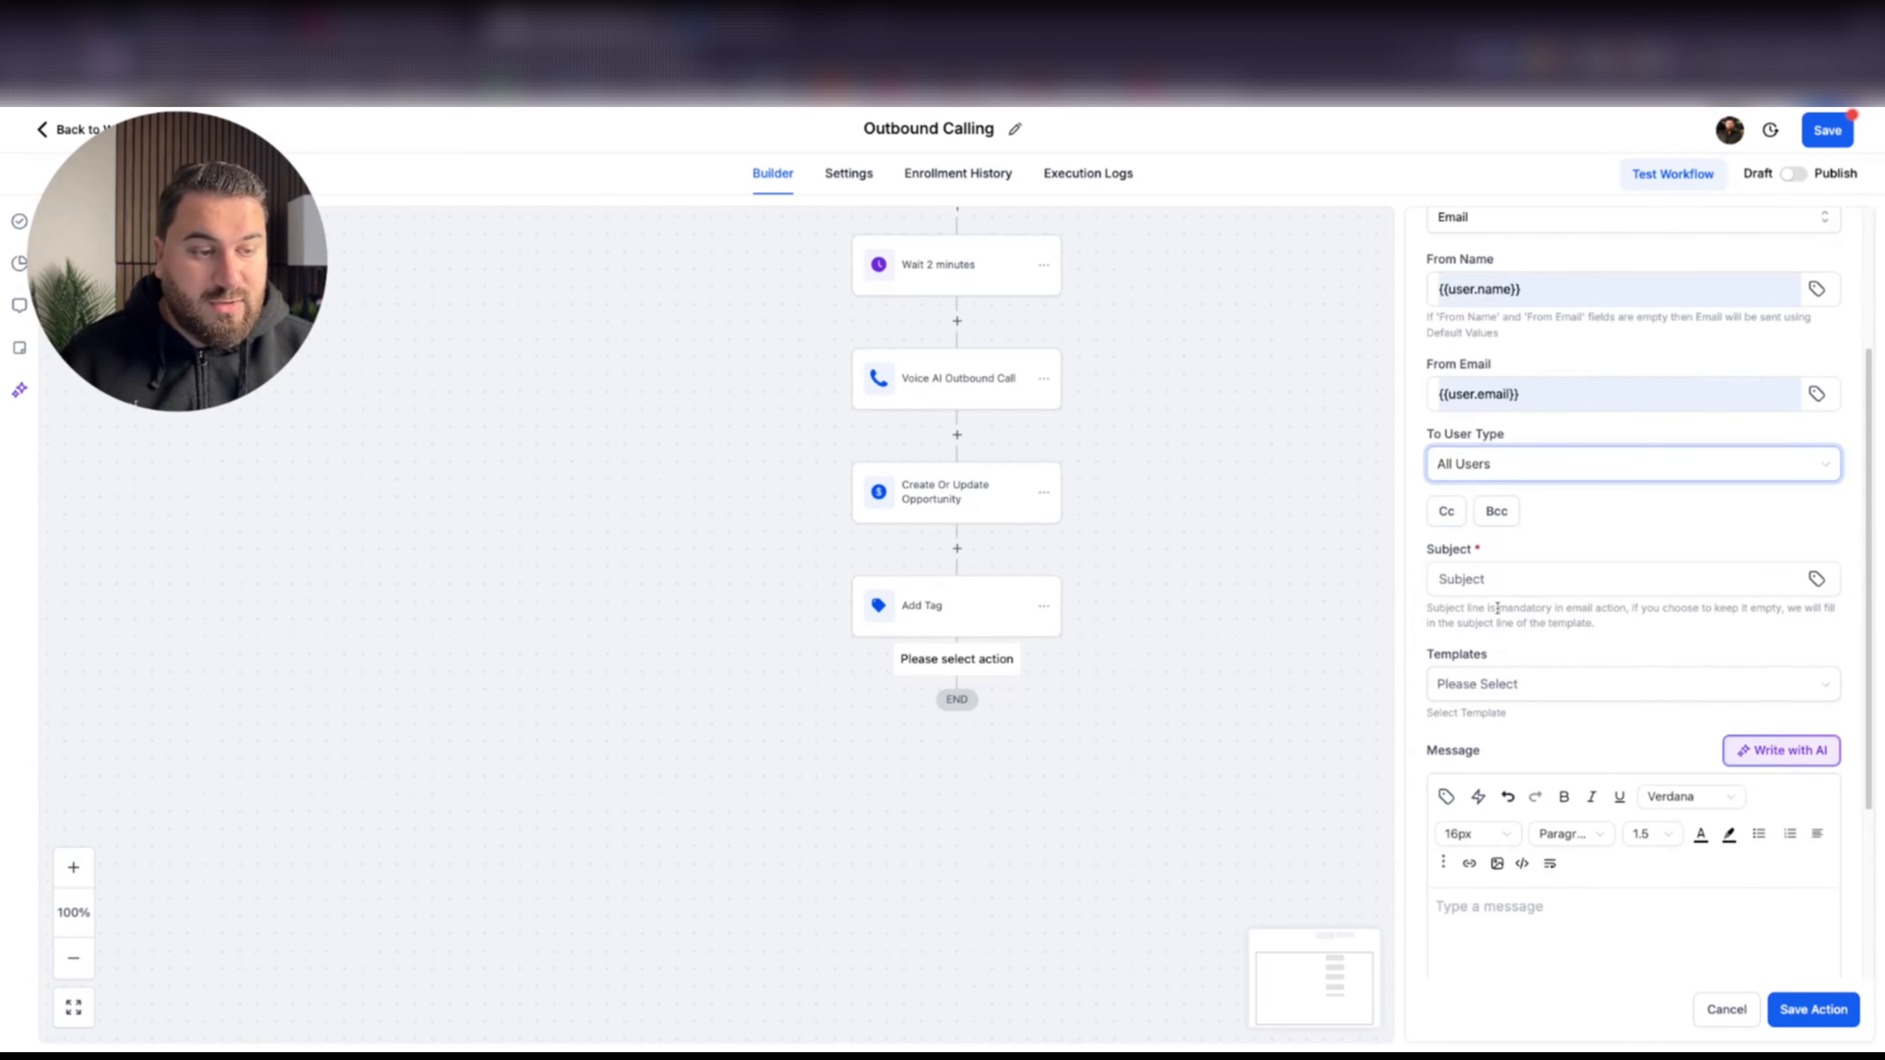
{"action": "left_click", "coordinate": [1498, 583]}
{"action": "type", "text": "Outbound A"}
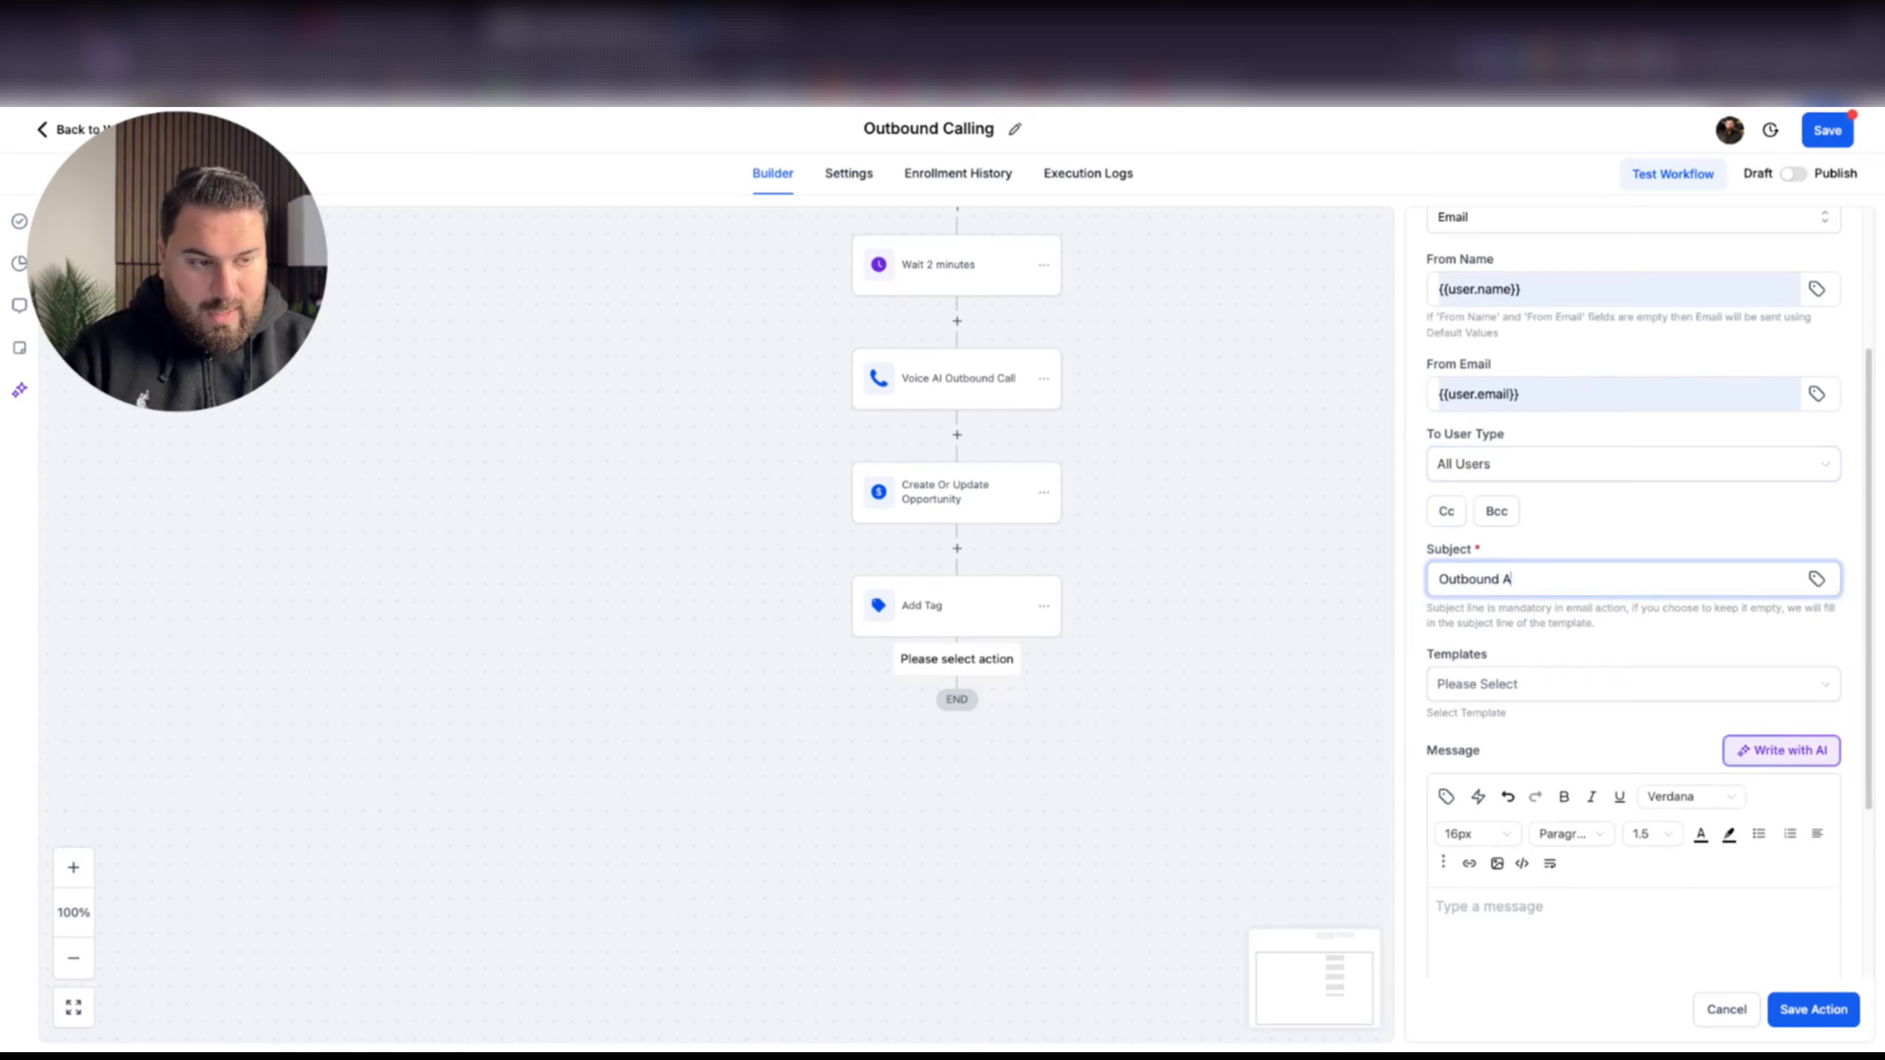
{"action": "type", "text": "I called {{c"}
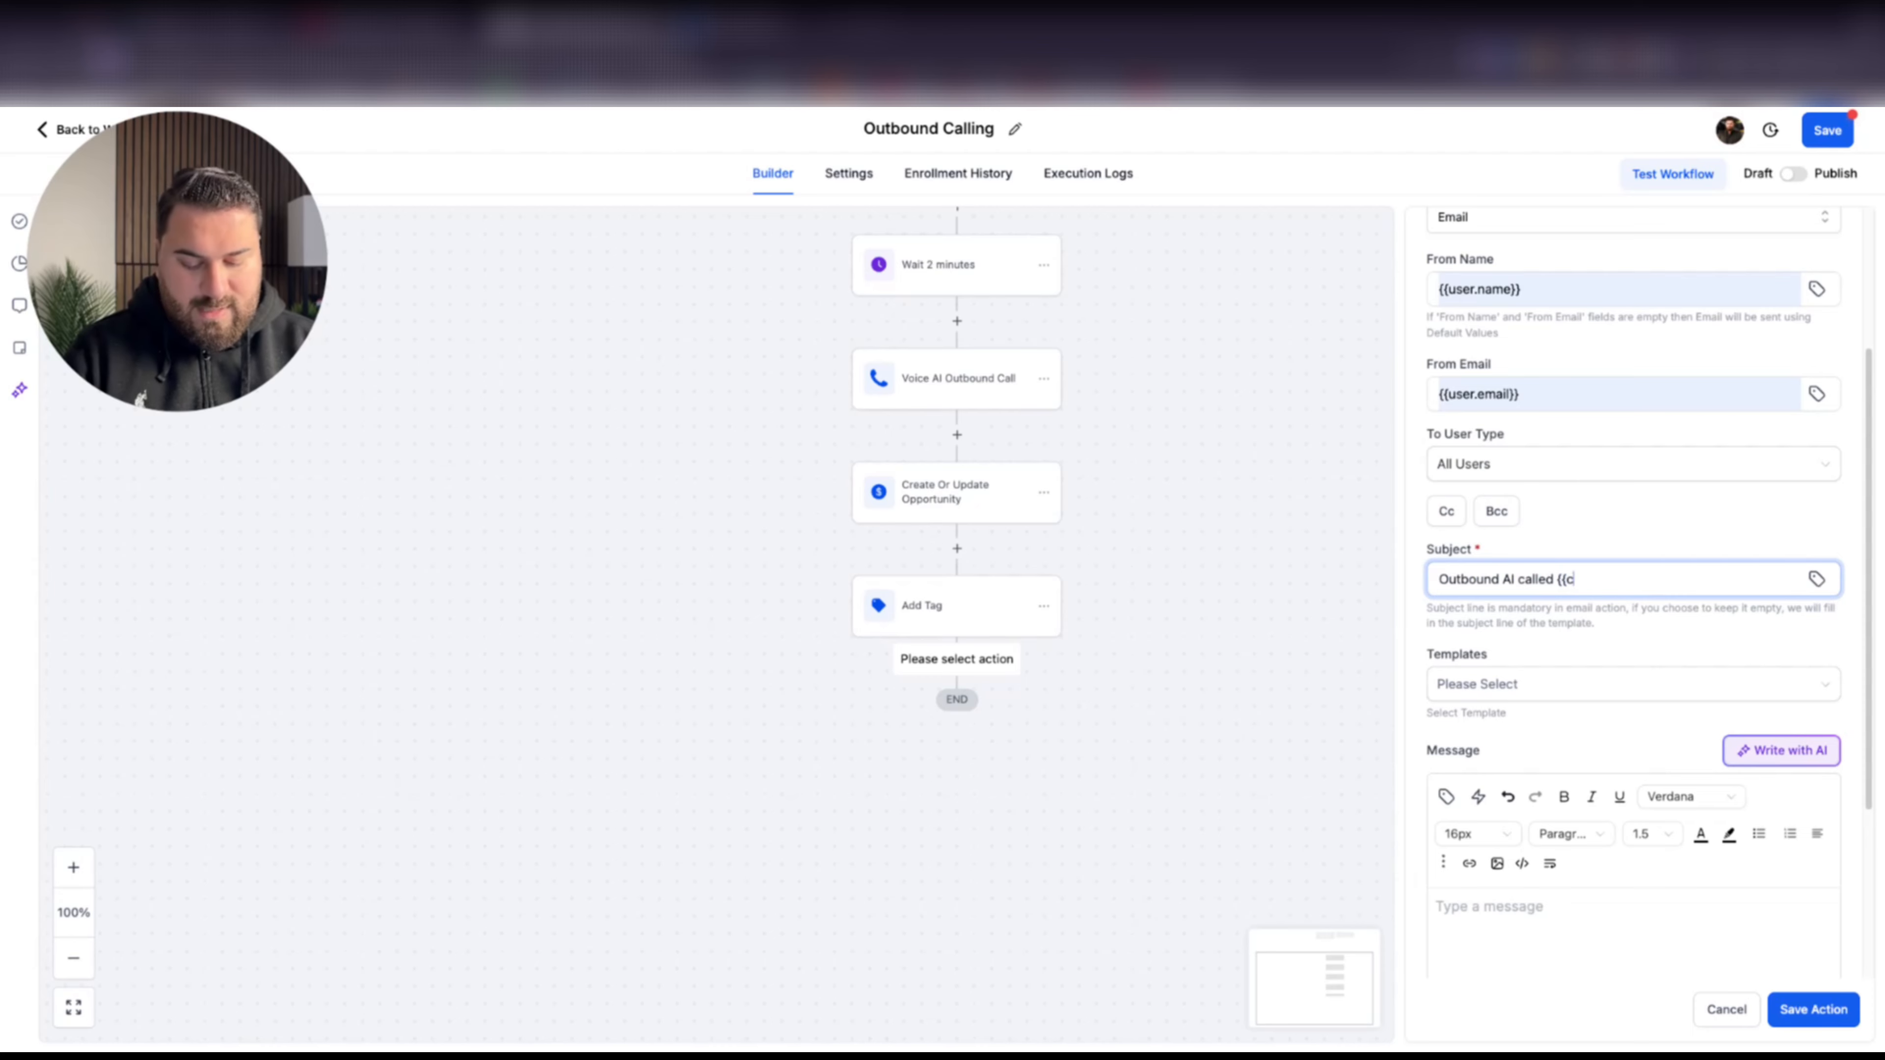
{"action": "type", "text": "ontact.name}}"}
{"action": "scroll", "coordinate": [1851, 544], "scroll_direction": "up", "scroll_amount": 4}
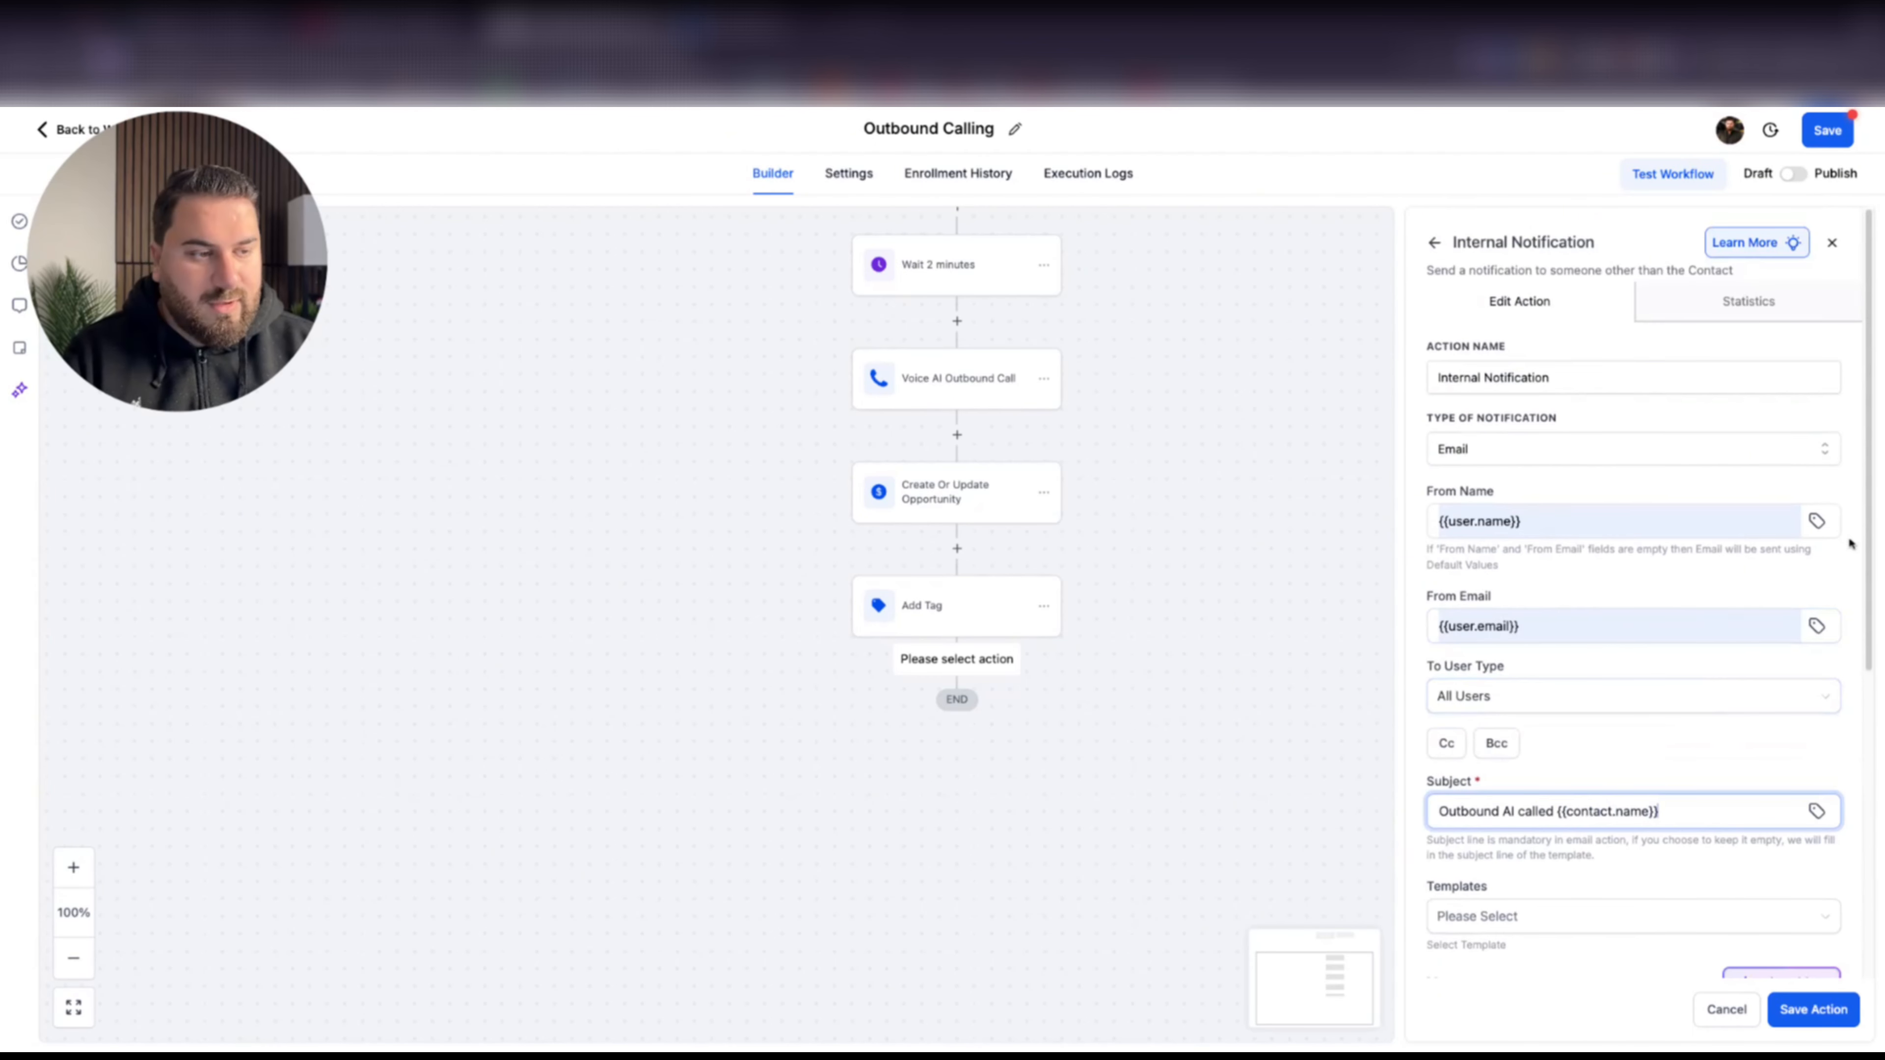
Enter the placeholder text "fasfas" as the notification's message and save the action
{"action": "scroll", "coordinate": [1851, 544], "scroll_direction": "down", "scroll_amount": 5}
{"action": "left_click", "coordinate": [1679, 716]}
{"action": "type", "text": "f"}
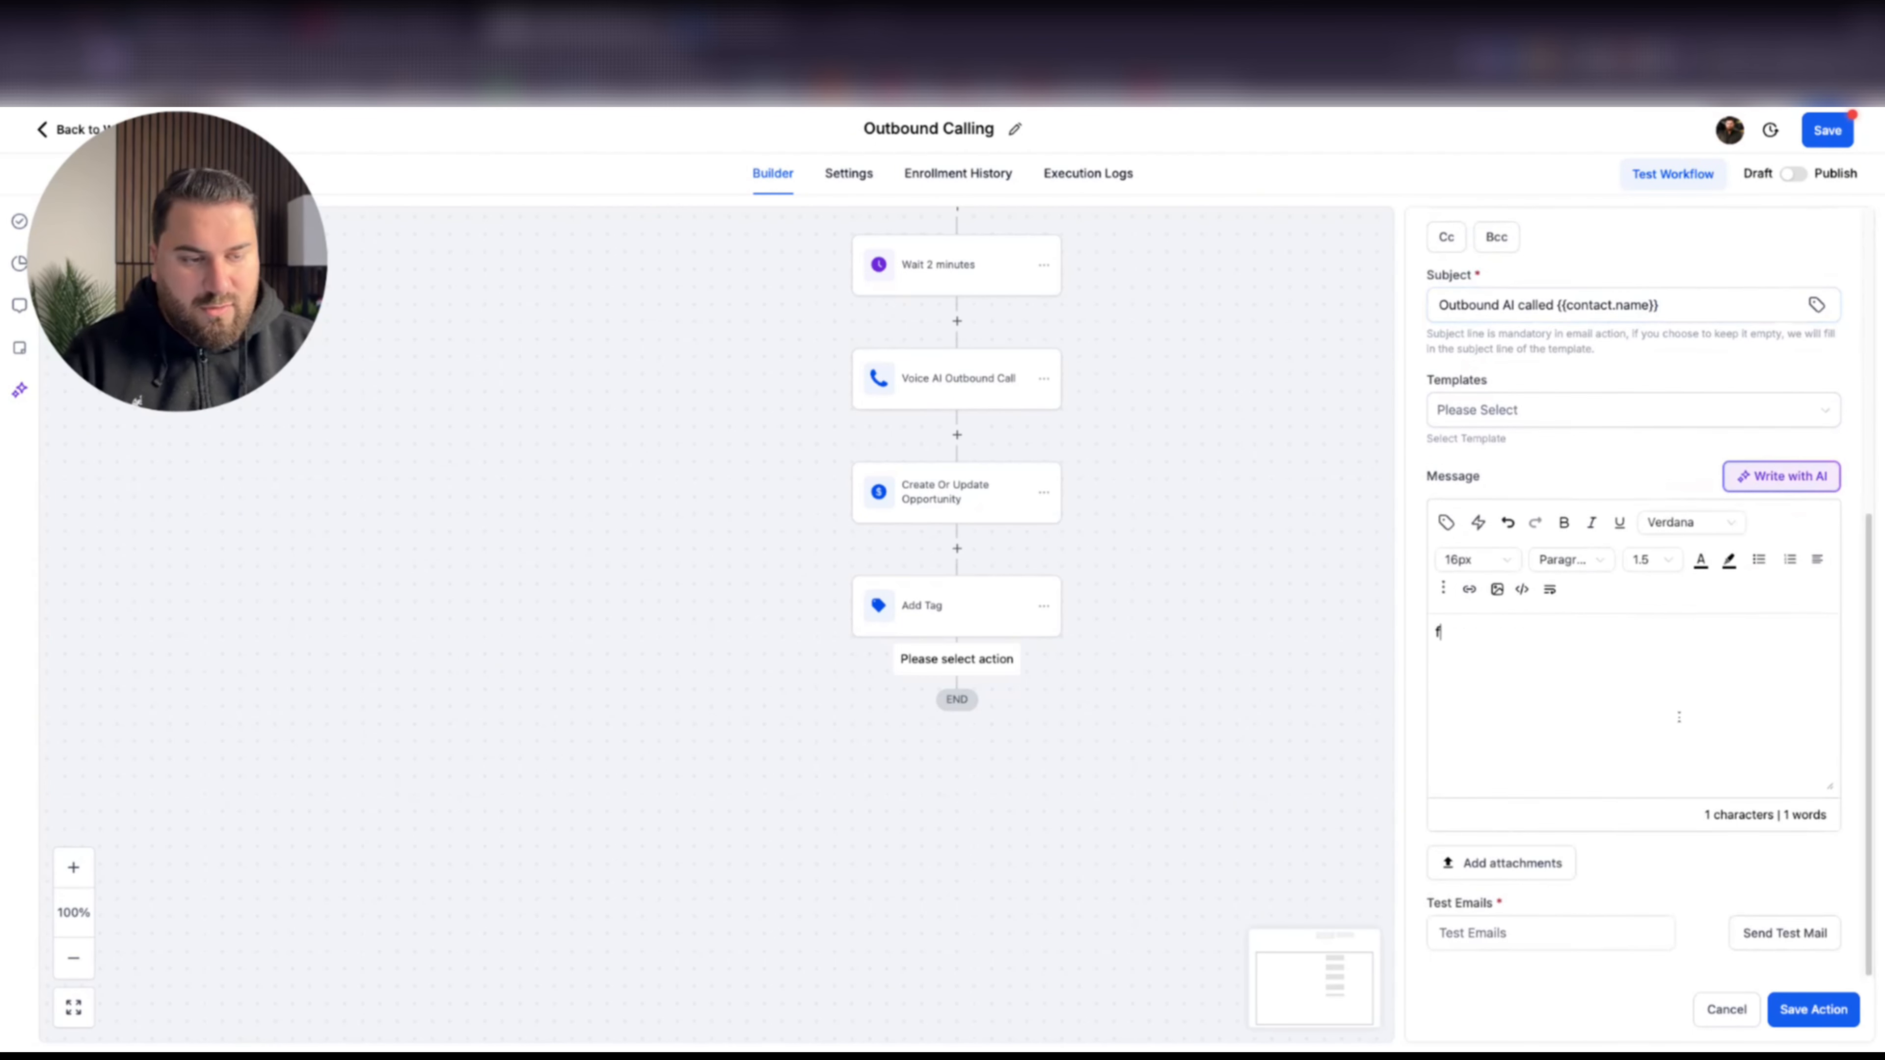
{"action": "type", "text": "asfas"}
{"action": "left_click", "coordinate": [1820, 1016]}
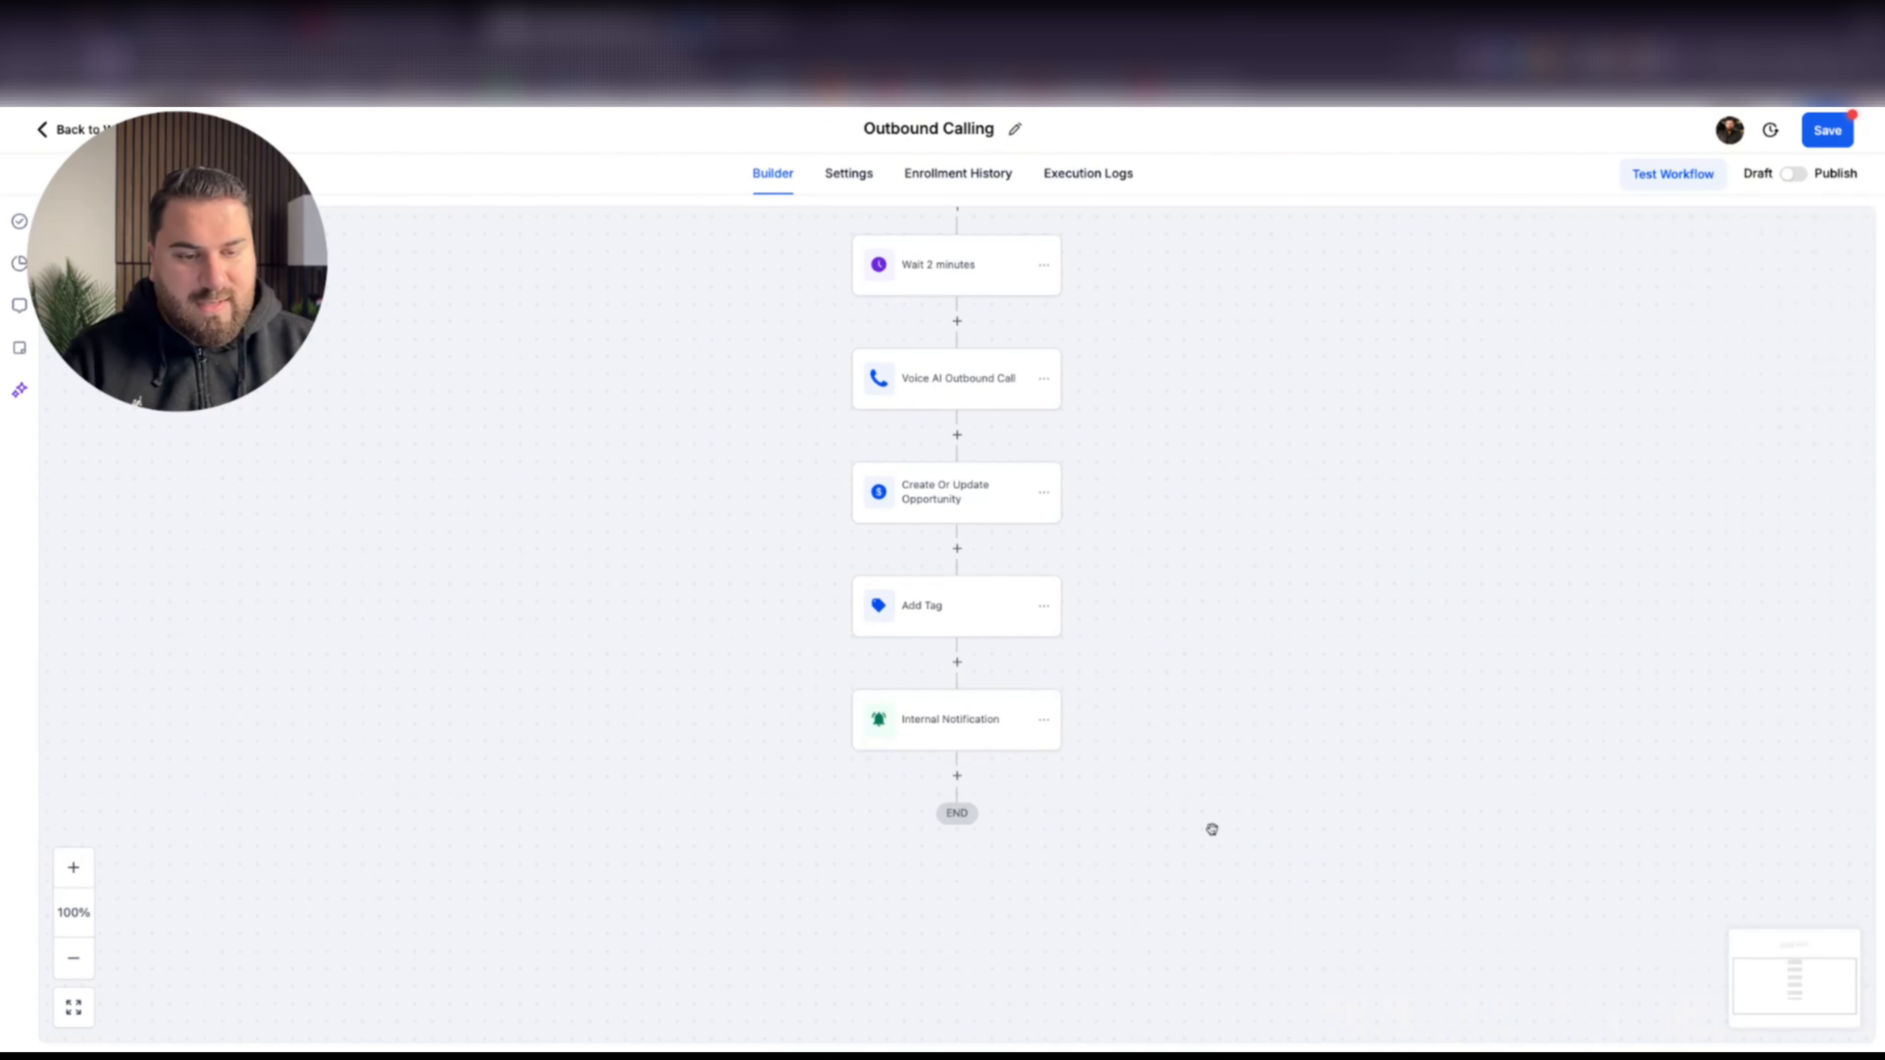
Rename the internal notification action to "Internal Notification to team" and save it
{"action": "left_click", "coordinate": [980, 743]}
{"action": "left_click", "coordinate": [1590, 372]}
{"action": "type", "text": "to team"}
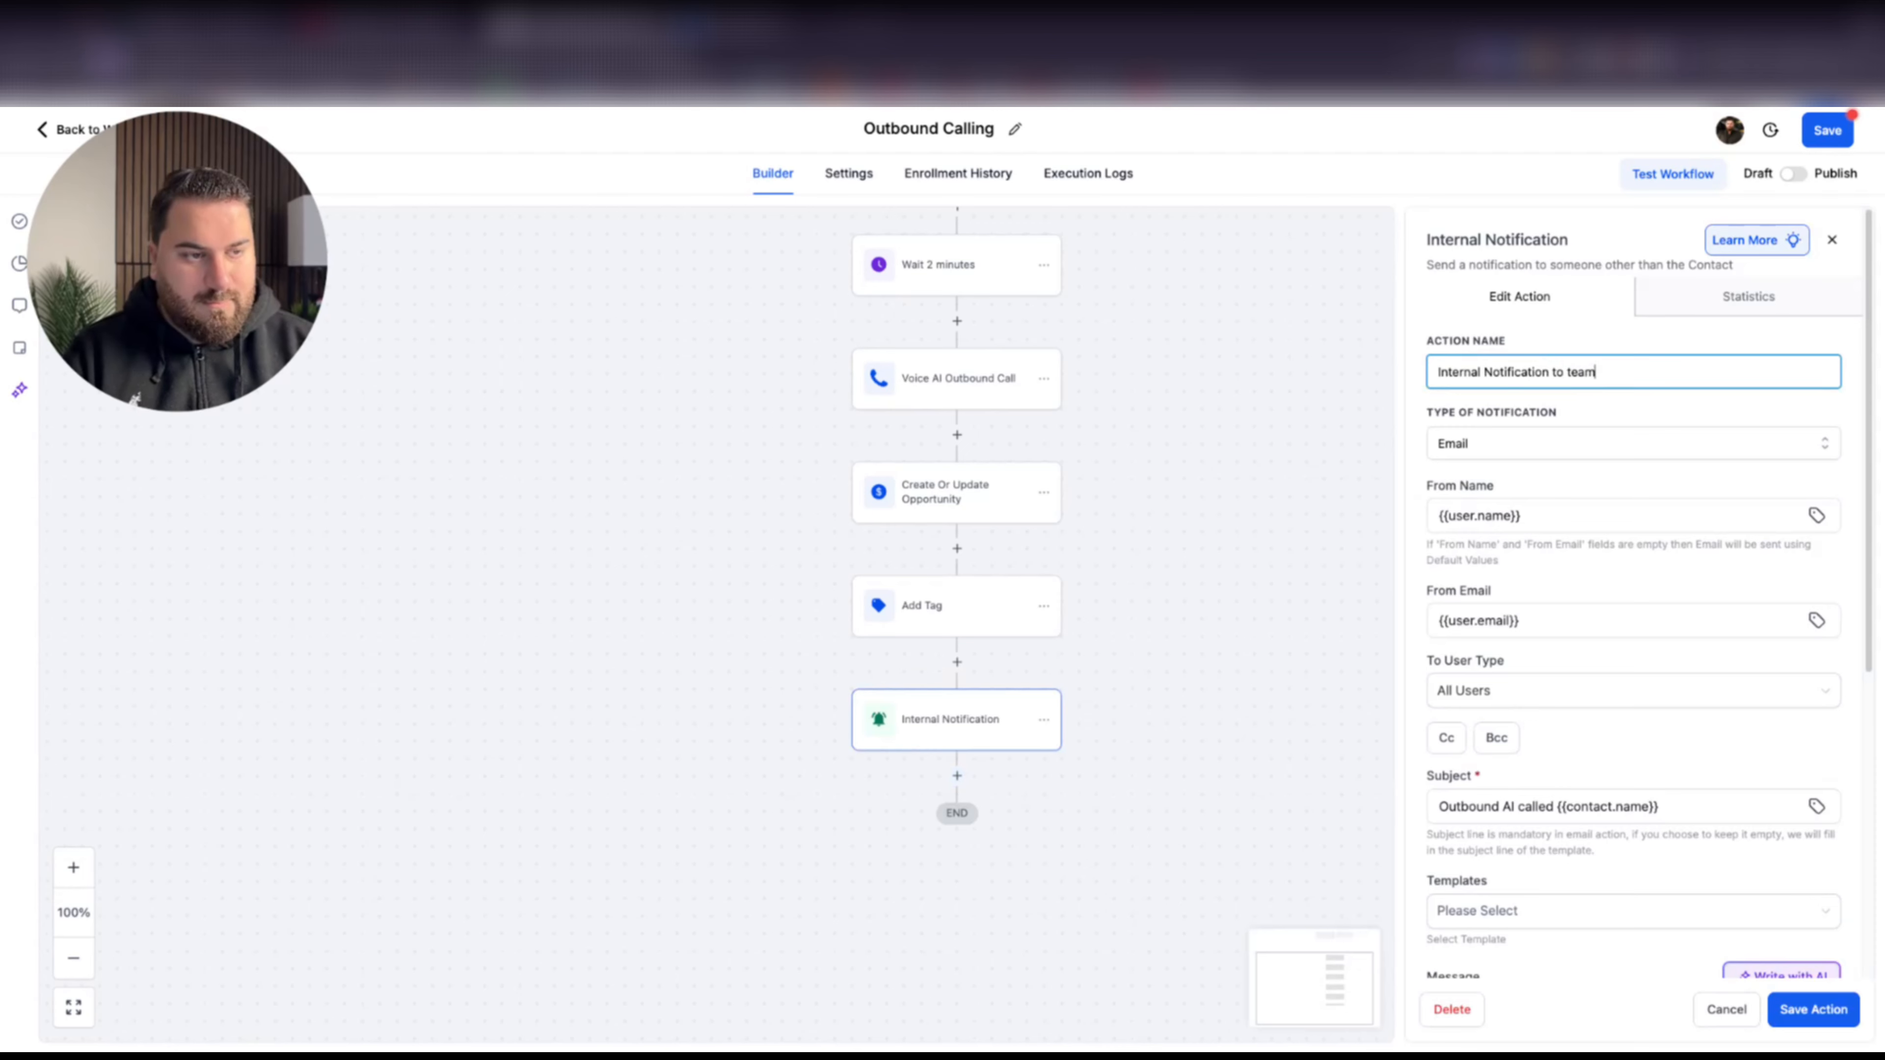
{"action": "left_click", "coordinate": [1813, 1010]}
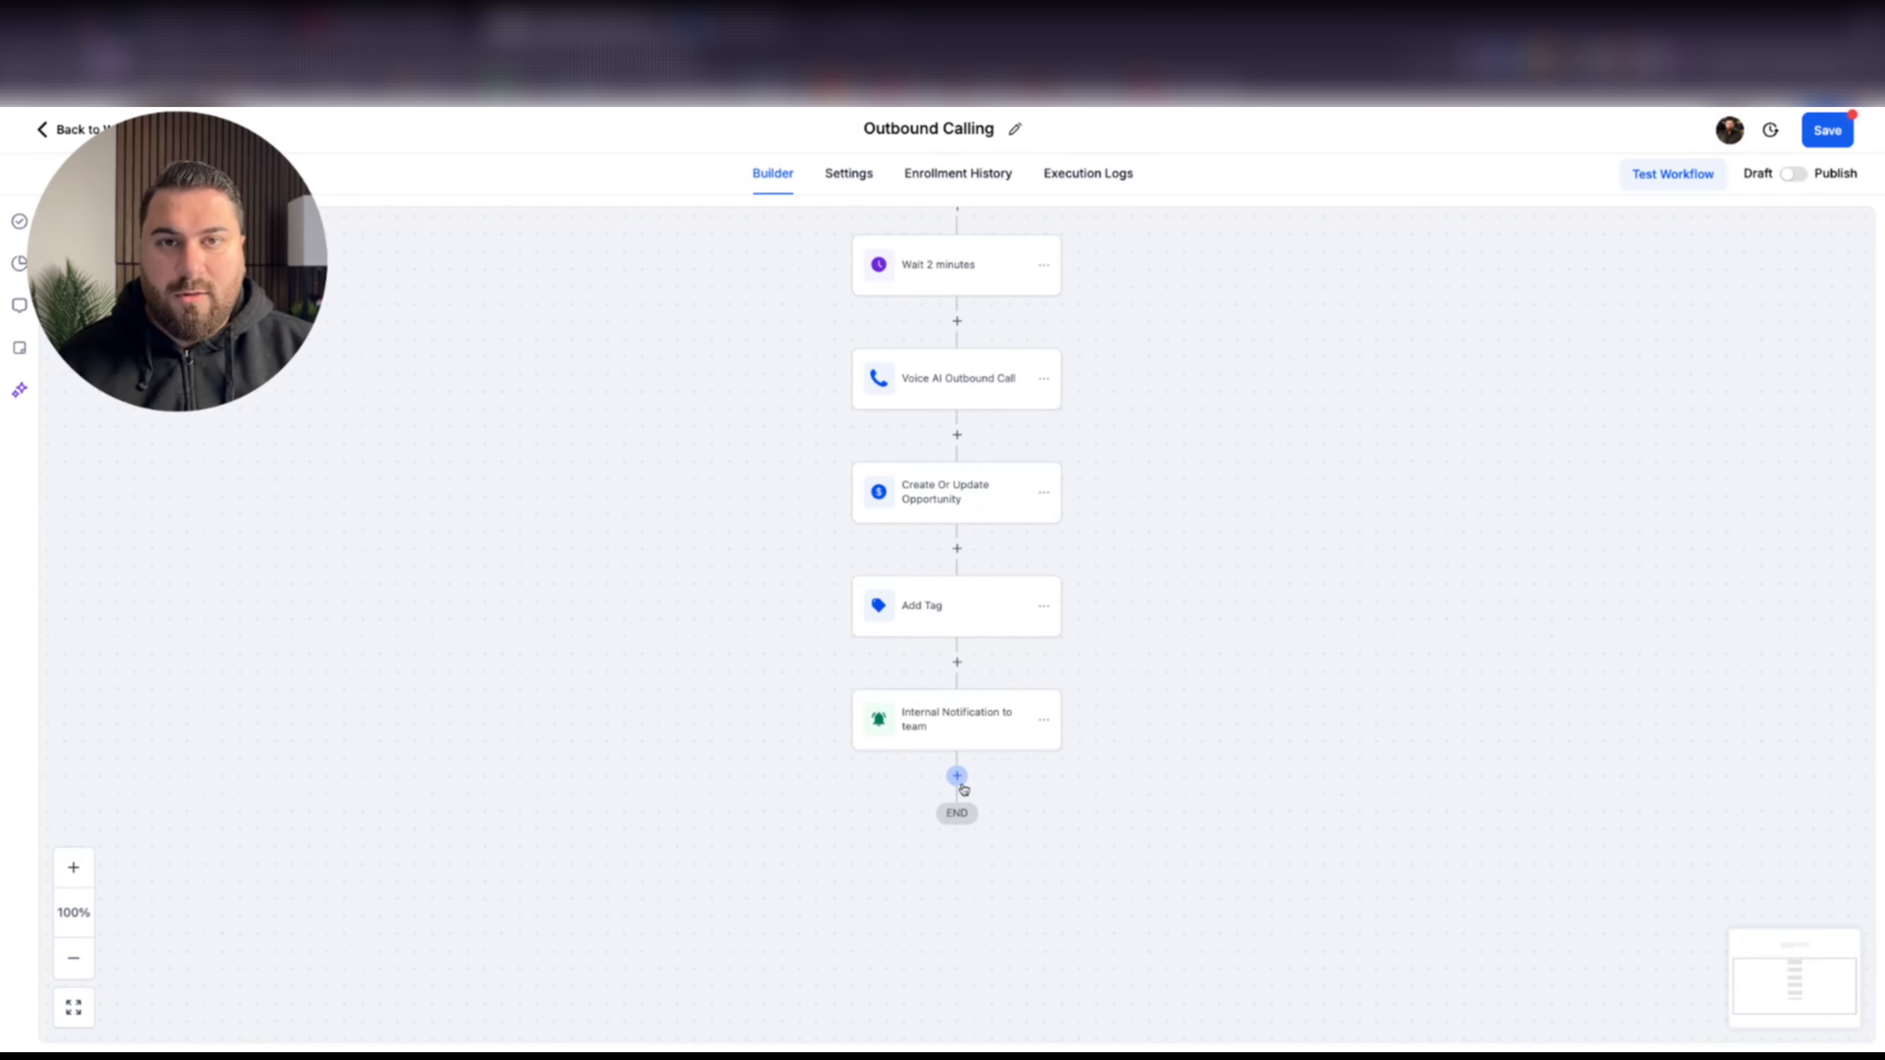
Add a Wait action after the team notification with a time delay of 24 hours, and save it
{"action": "left_click", "coordinate": [957, 777]}
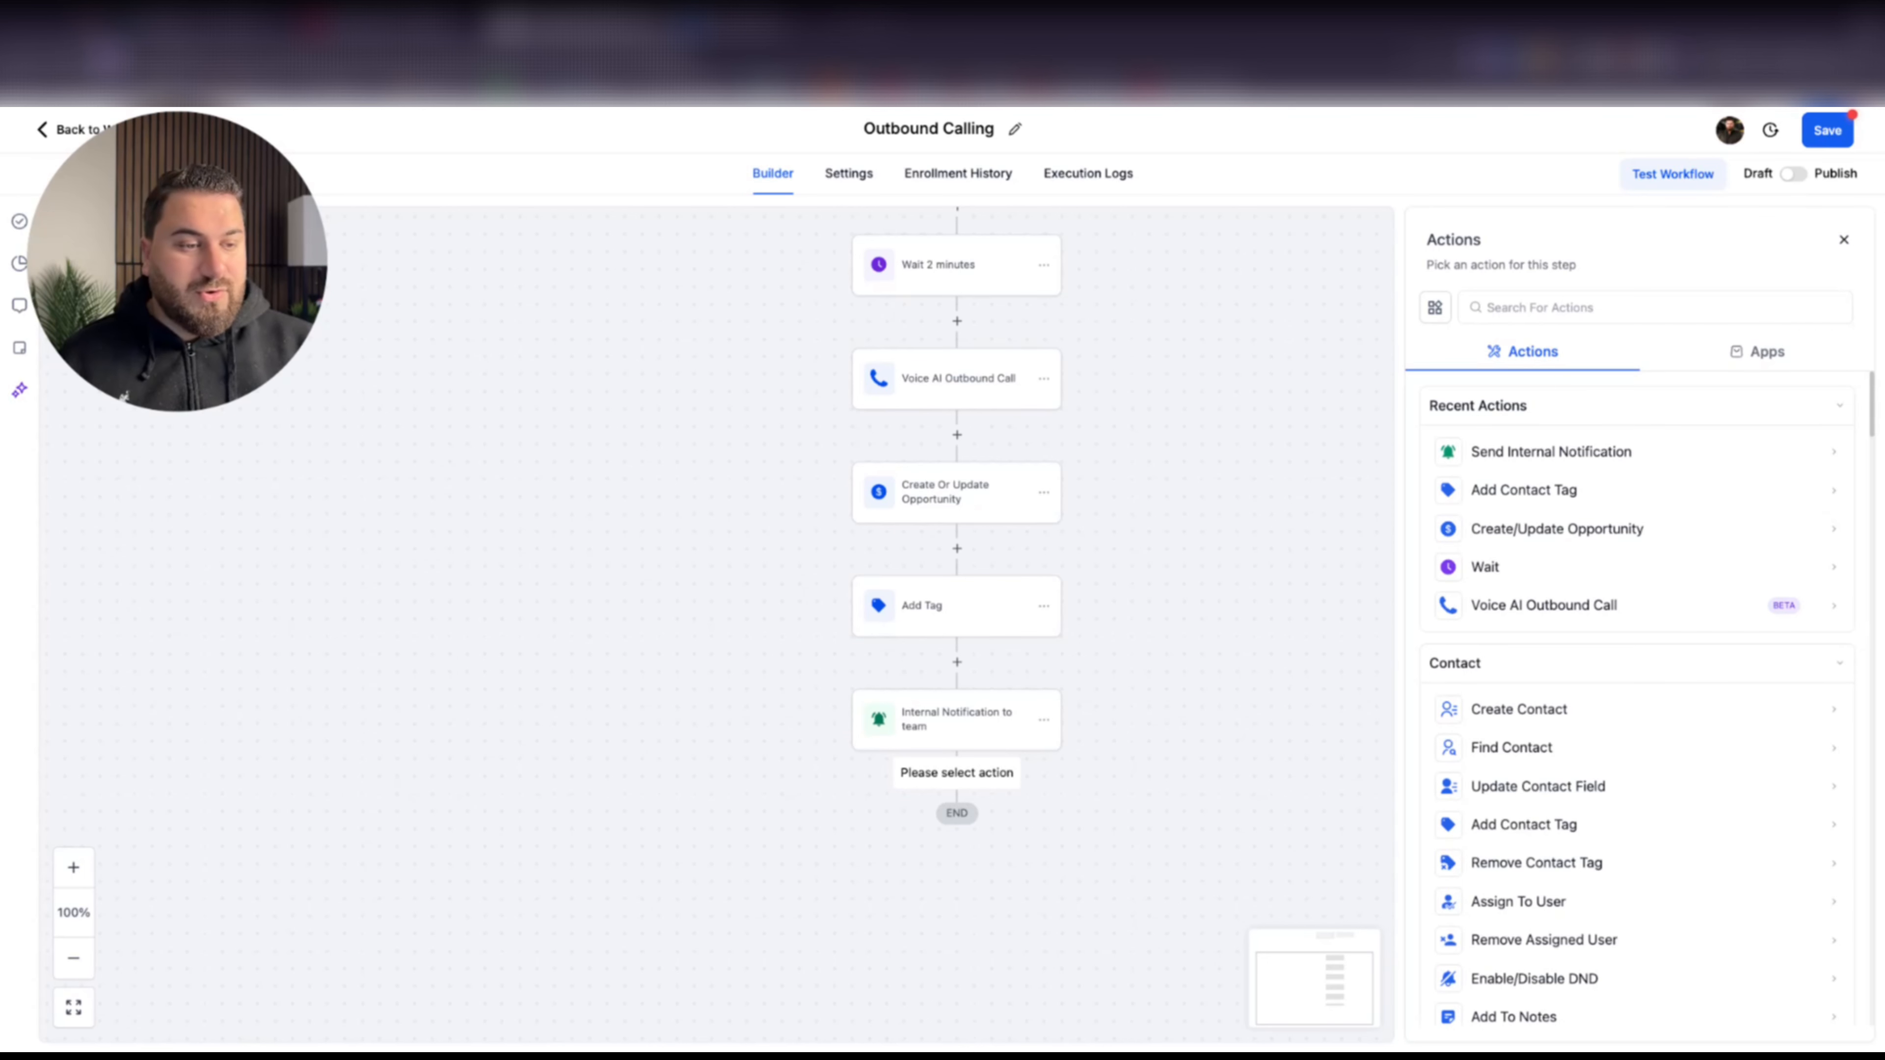
{"action": "left_click", "coordinate": [1588, 570]}
{"action": "left_click", "coordinate": [1333, 494]}
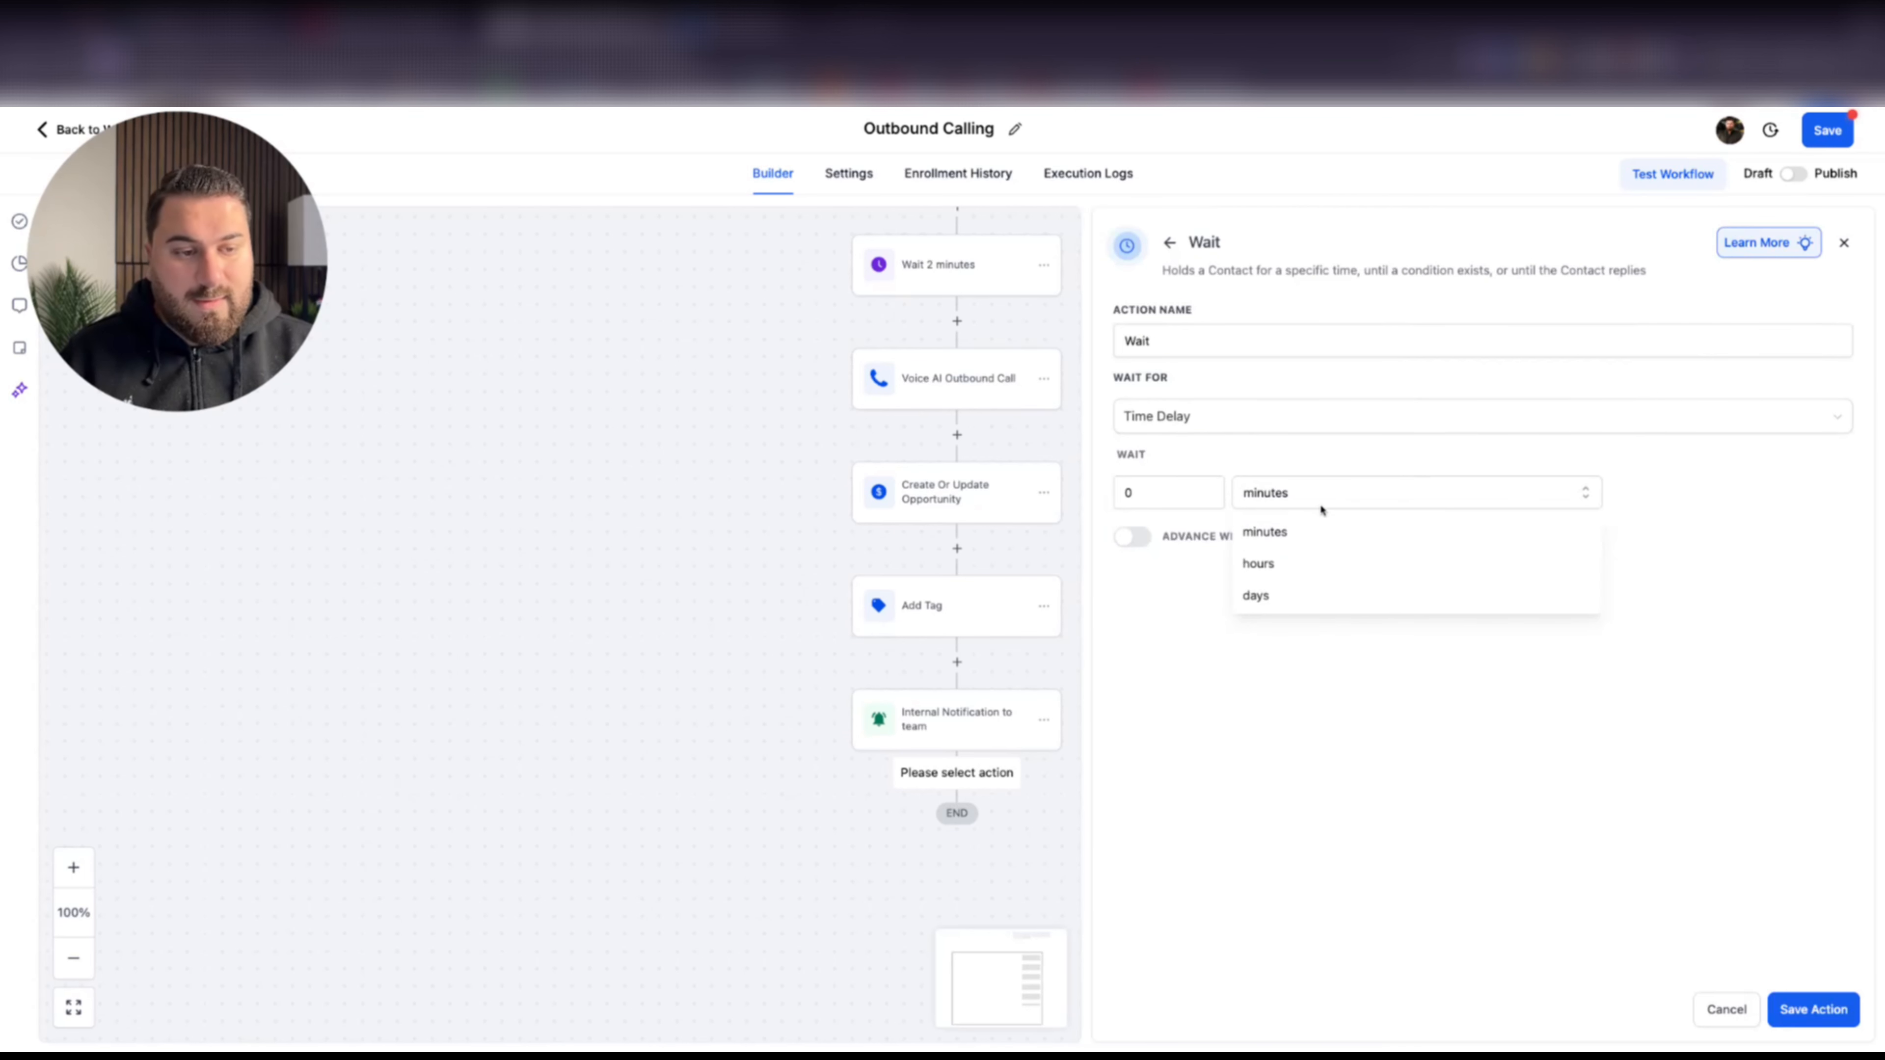
{"action": "left_click", "coordinate": [1276, 600]}
{"action": "left_click", "coordinate": [1299, 504]}
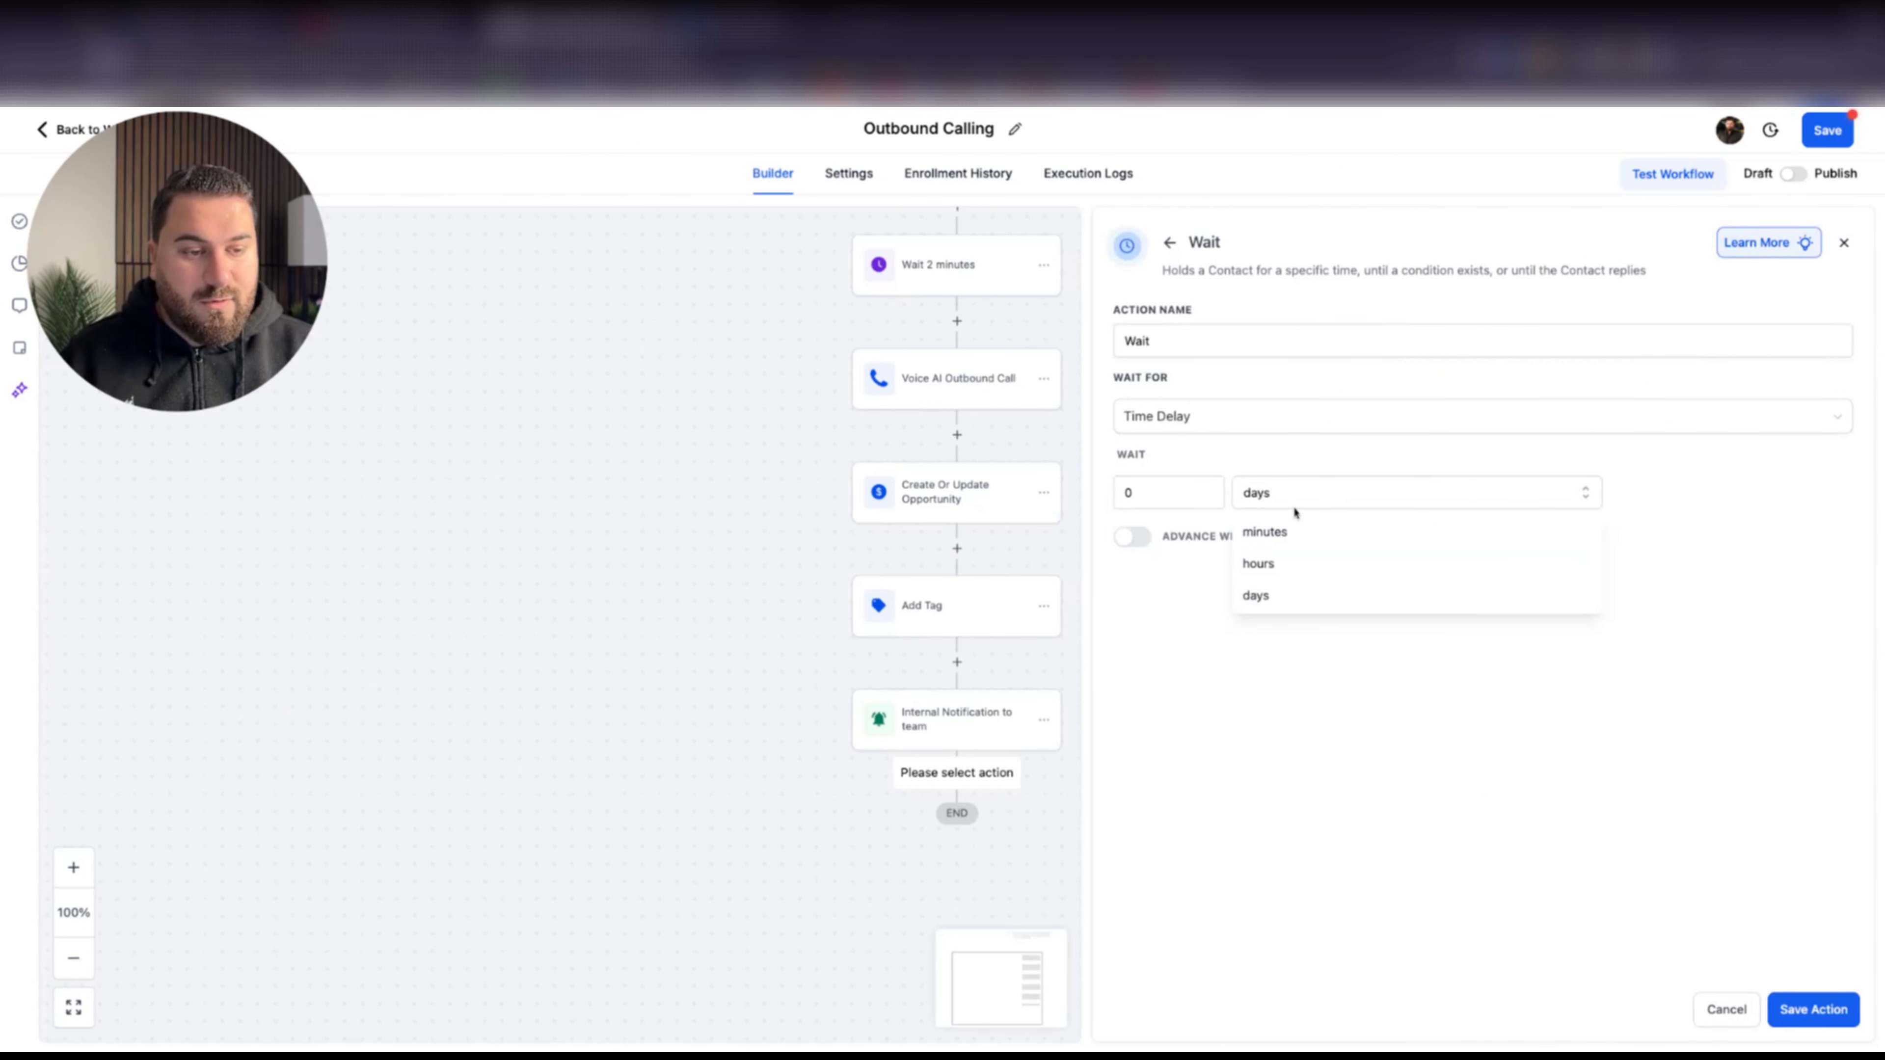
{"action": "left_click", "coordinate": [1274, 566]}
{"action": "double_click", "coordinate": [1164, 493]}
{"action": "type", "text": "2"}
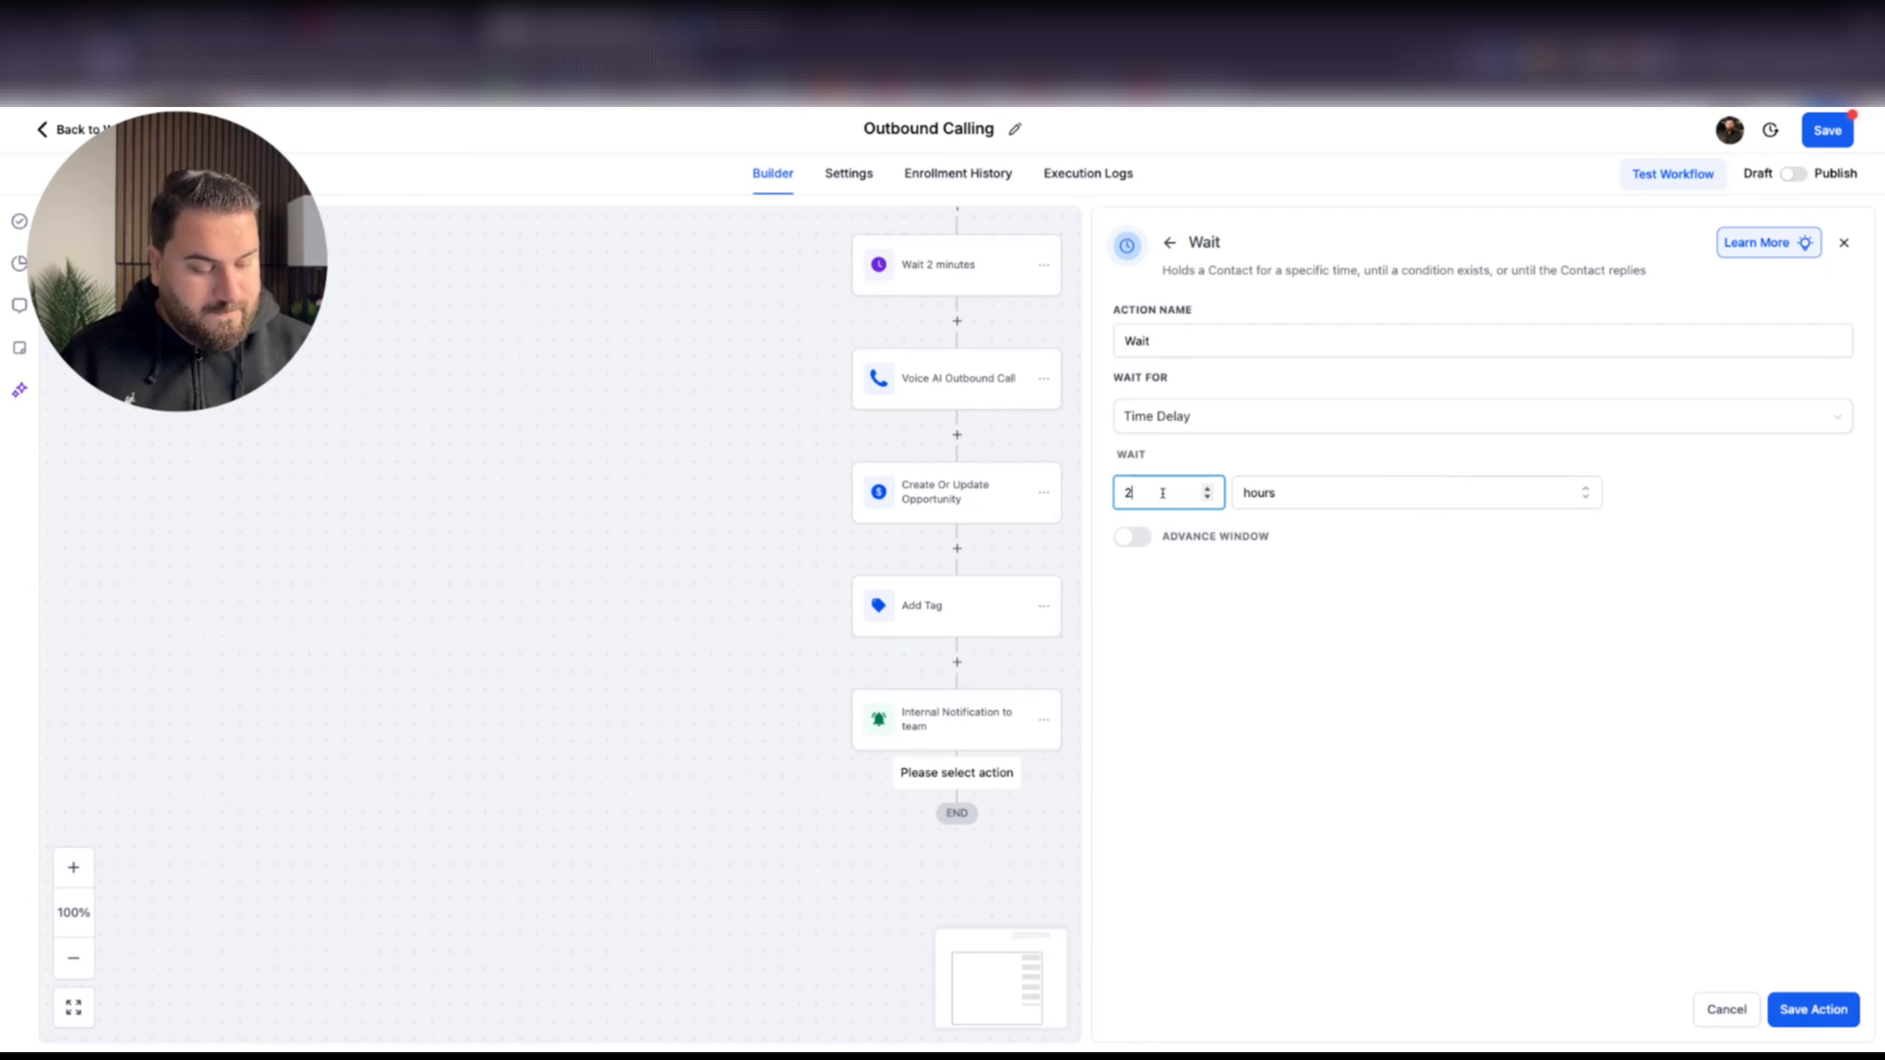
{"action": "type", "text": "4"}
{"action": "left_click", "coordinate": [1830, 1019]}
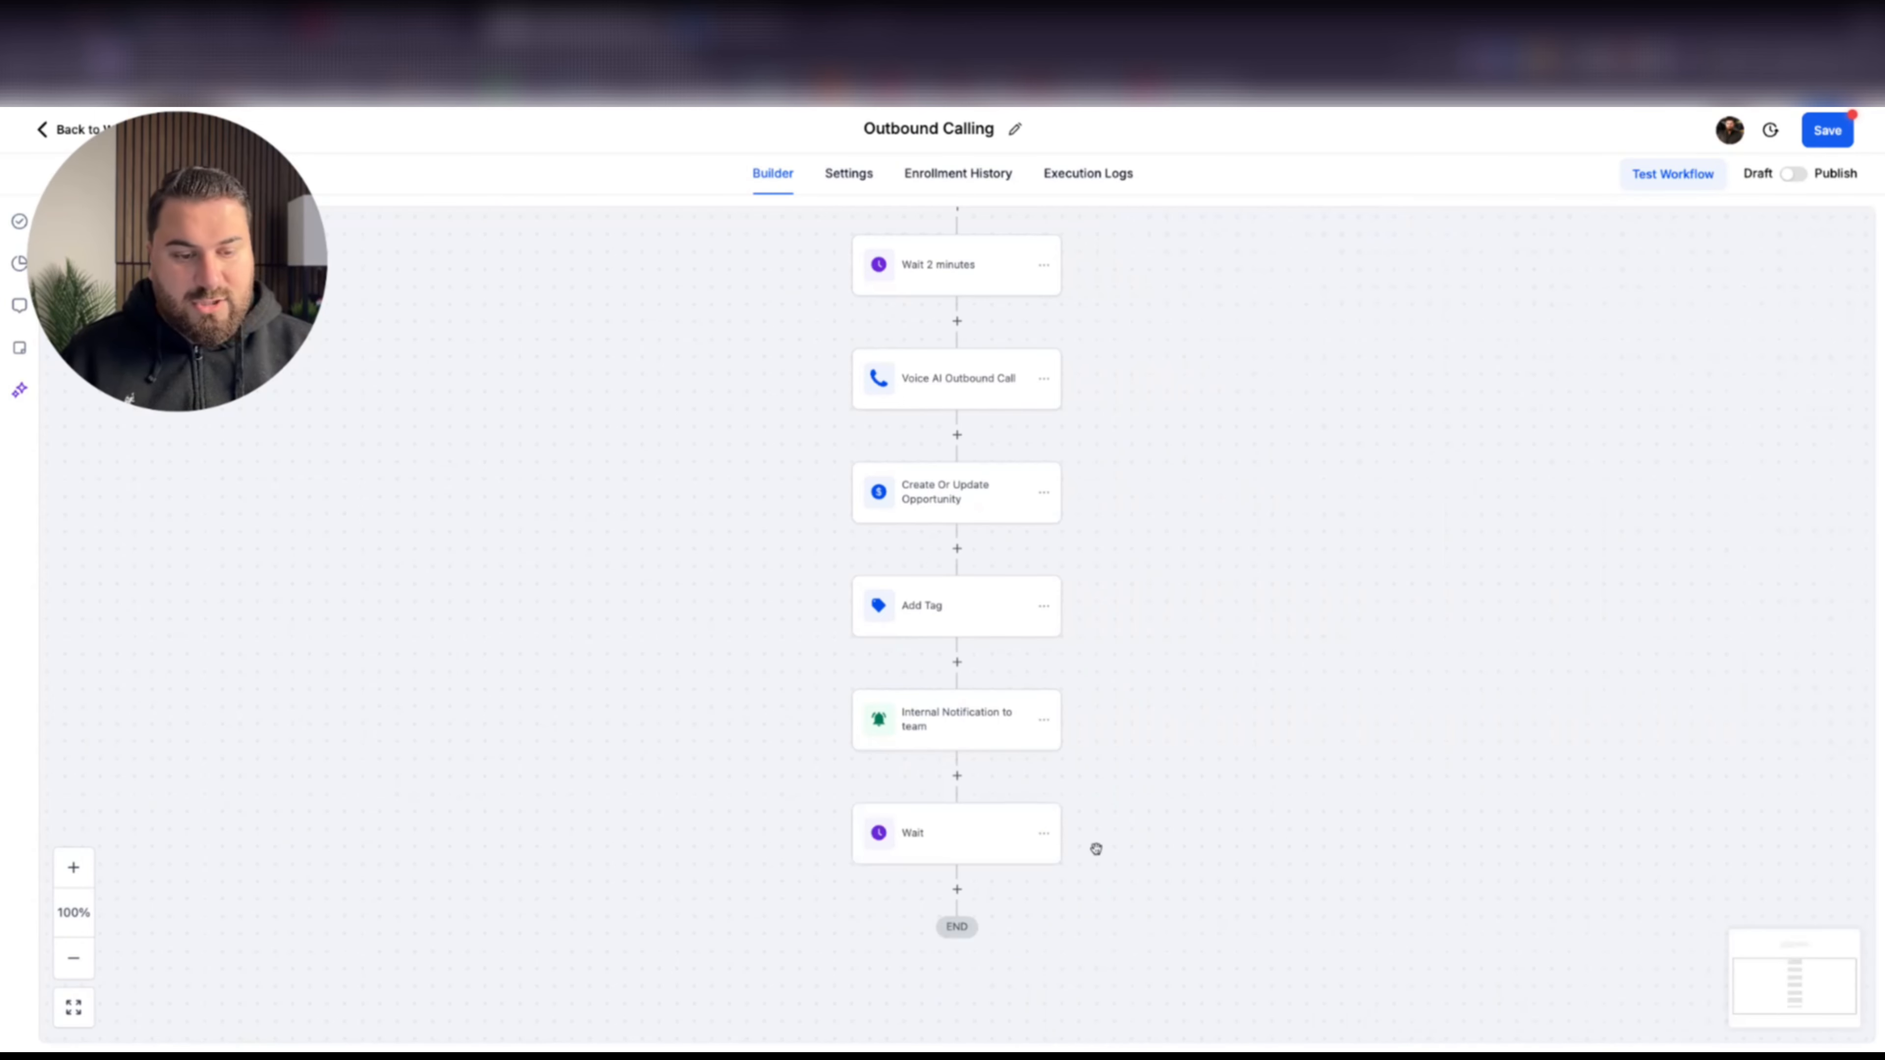
Try adding an Email action after the last Wait step, and close it without saving
{"action": "left_click", "coordinate": [961, 874]}
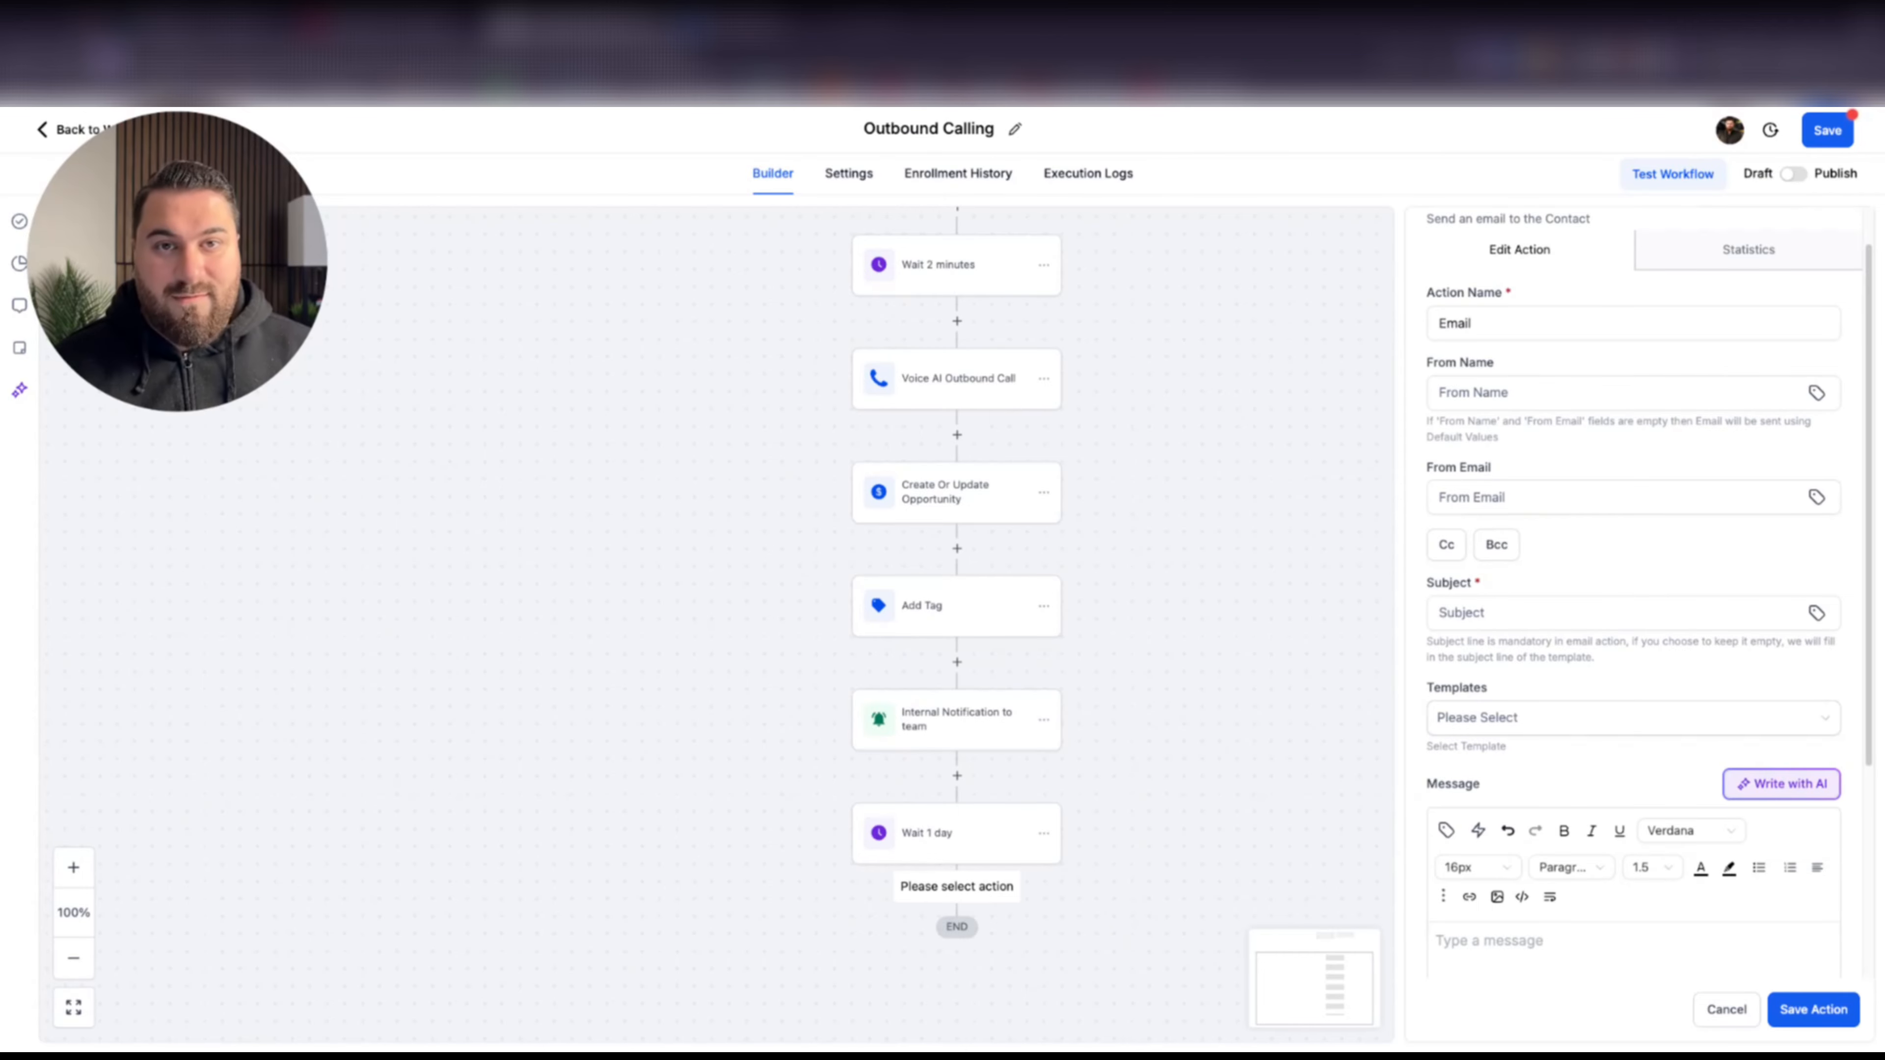
{"action": "left_click", "coordinate": [1376, 773]}
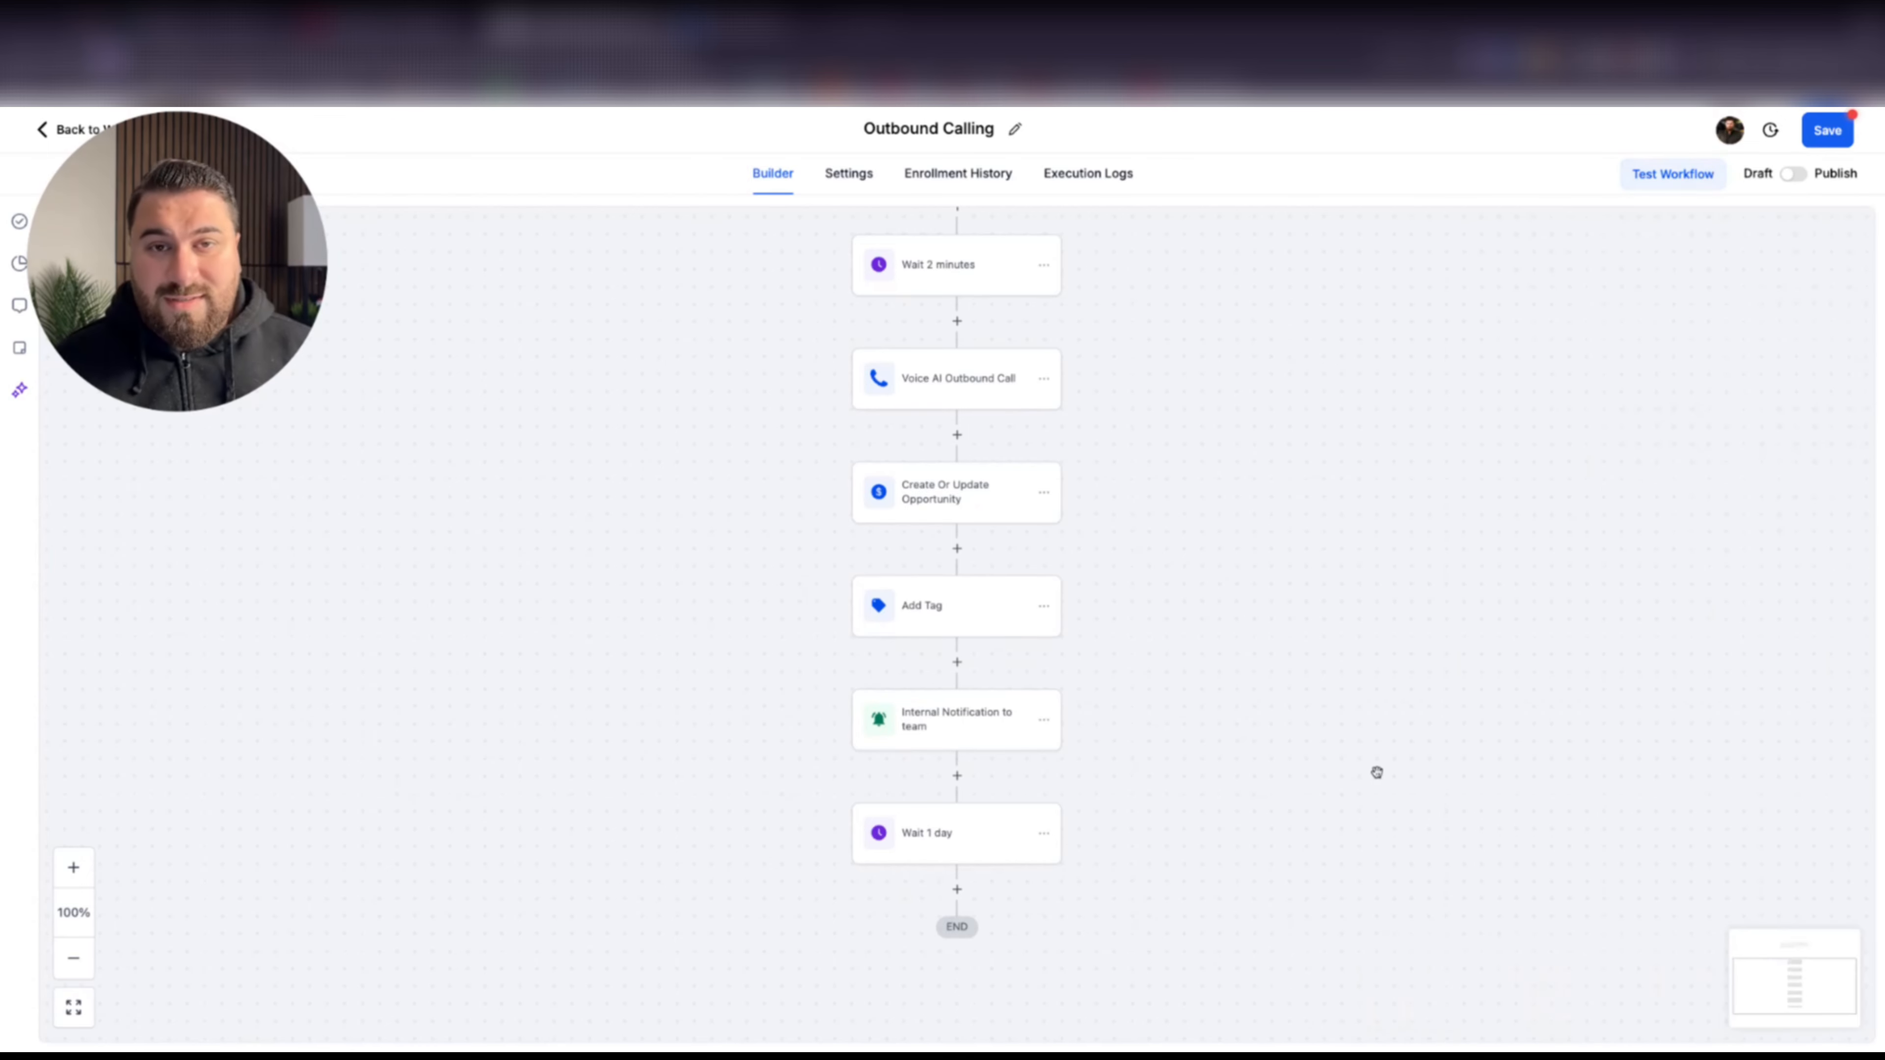